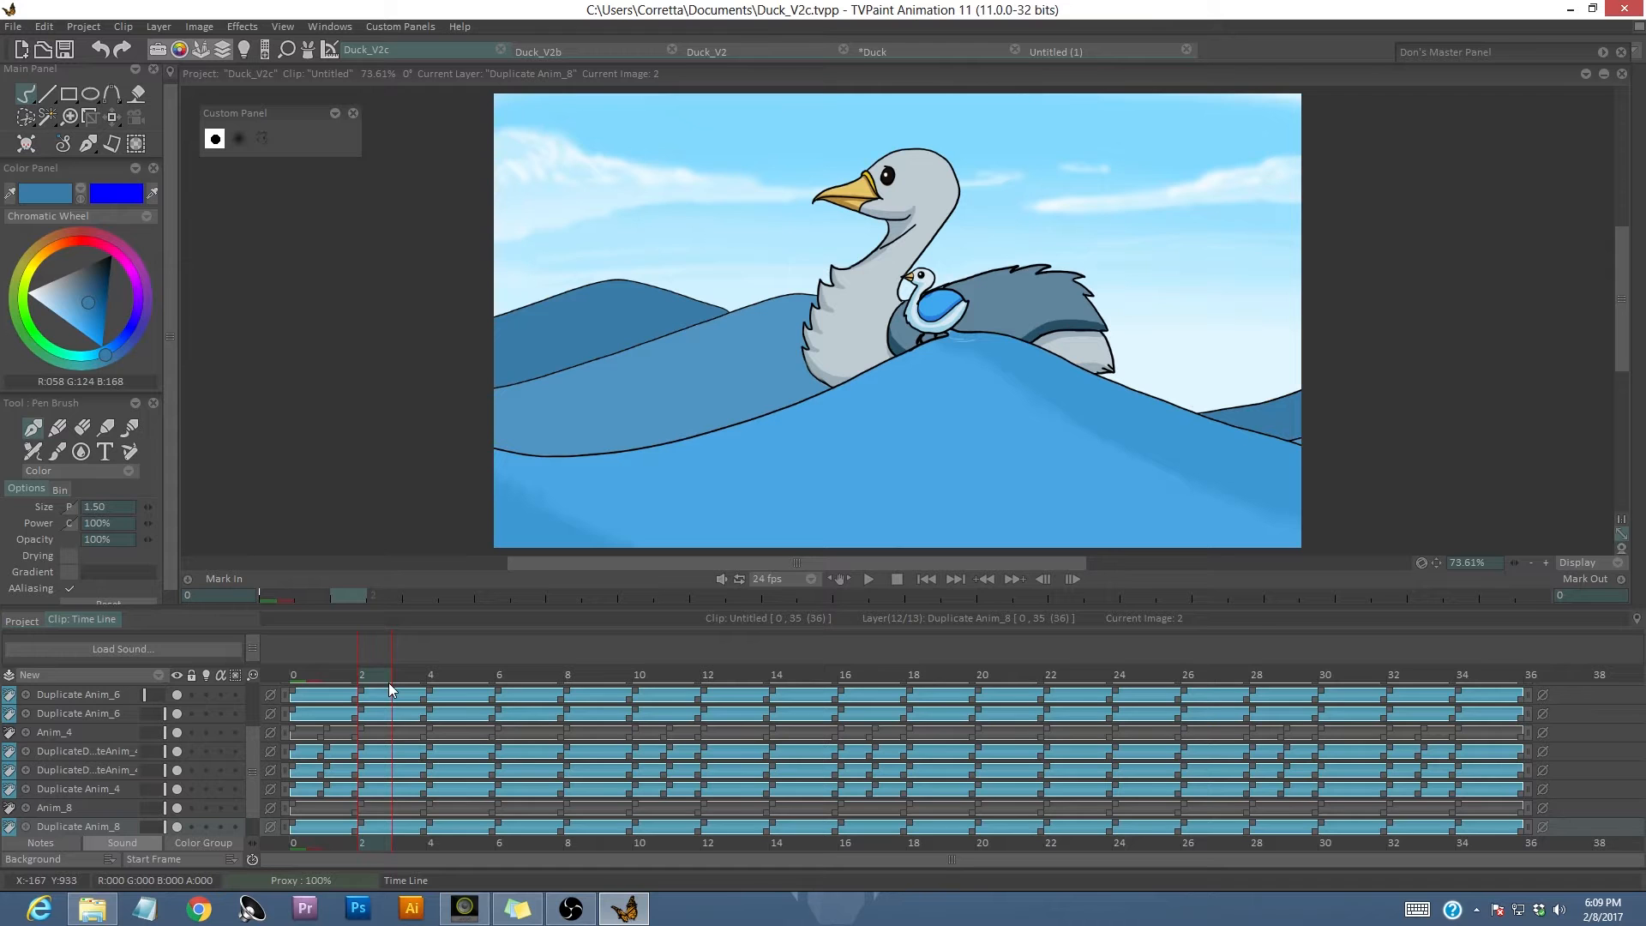
# Play and scrub the finished Duck_V2c animation to examine the wave and duck motion.
pyautogui.click(862, 582)
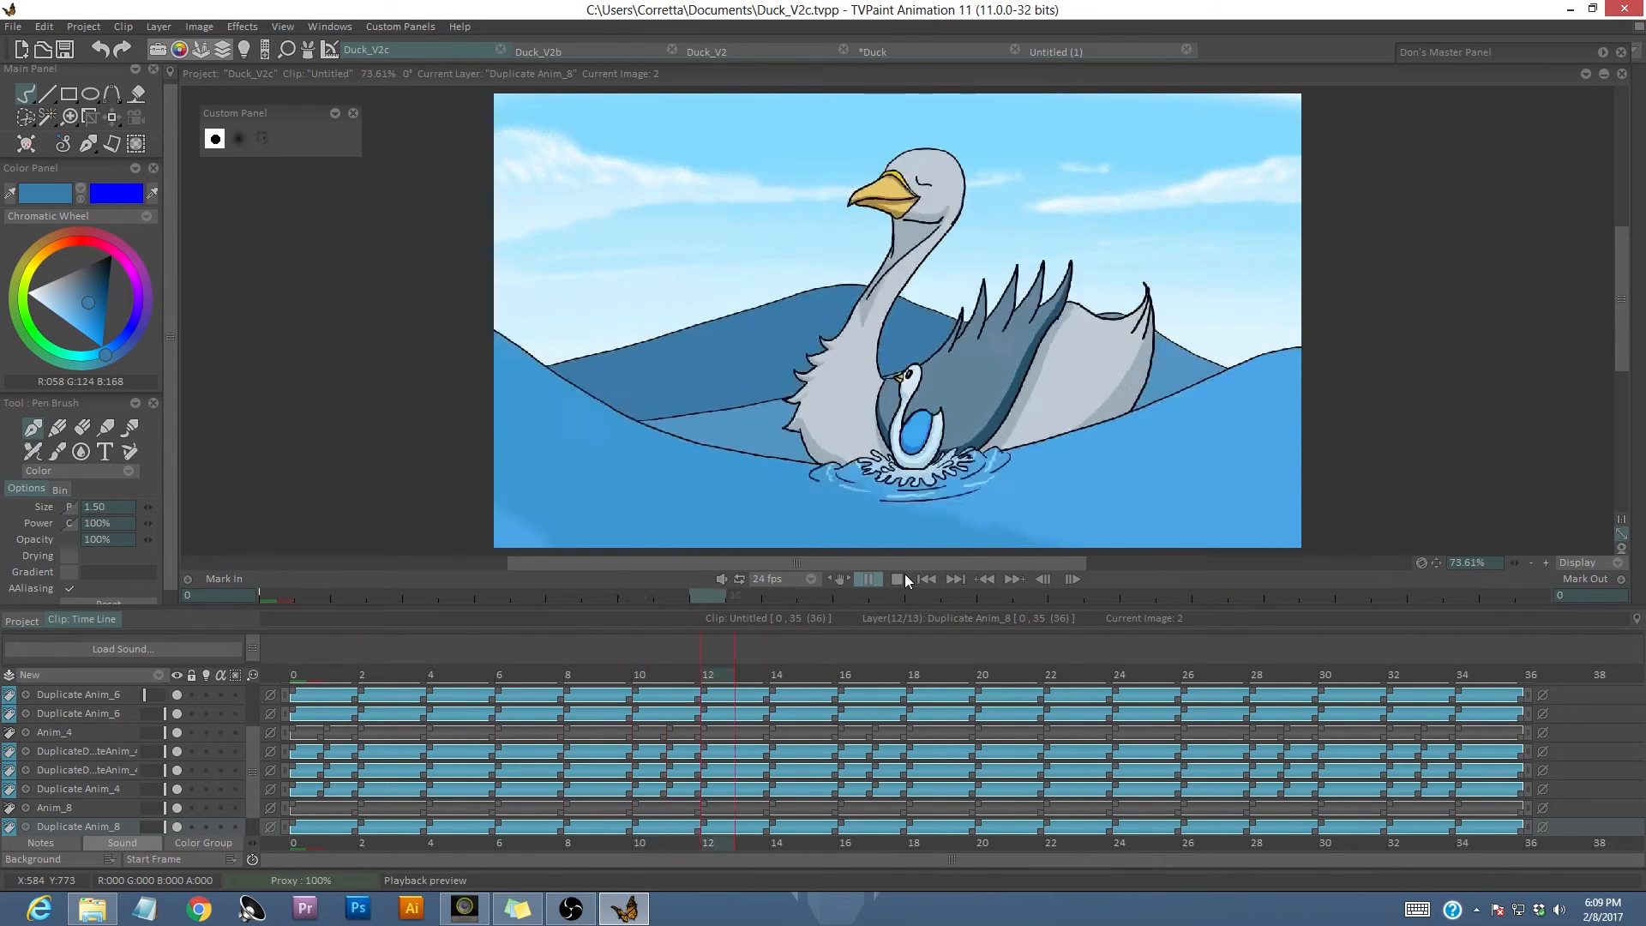
pyautogui.click(897, 580)
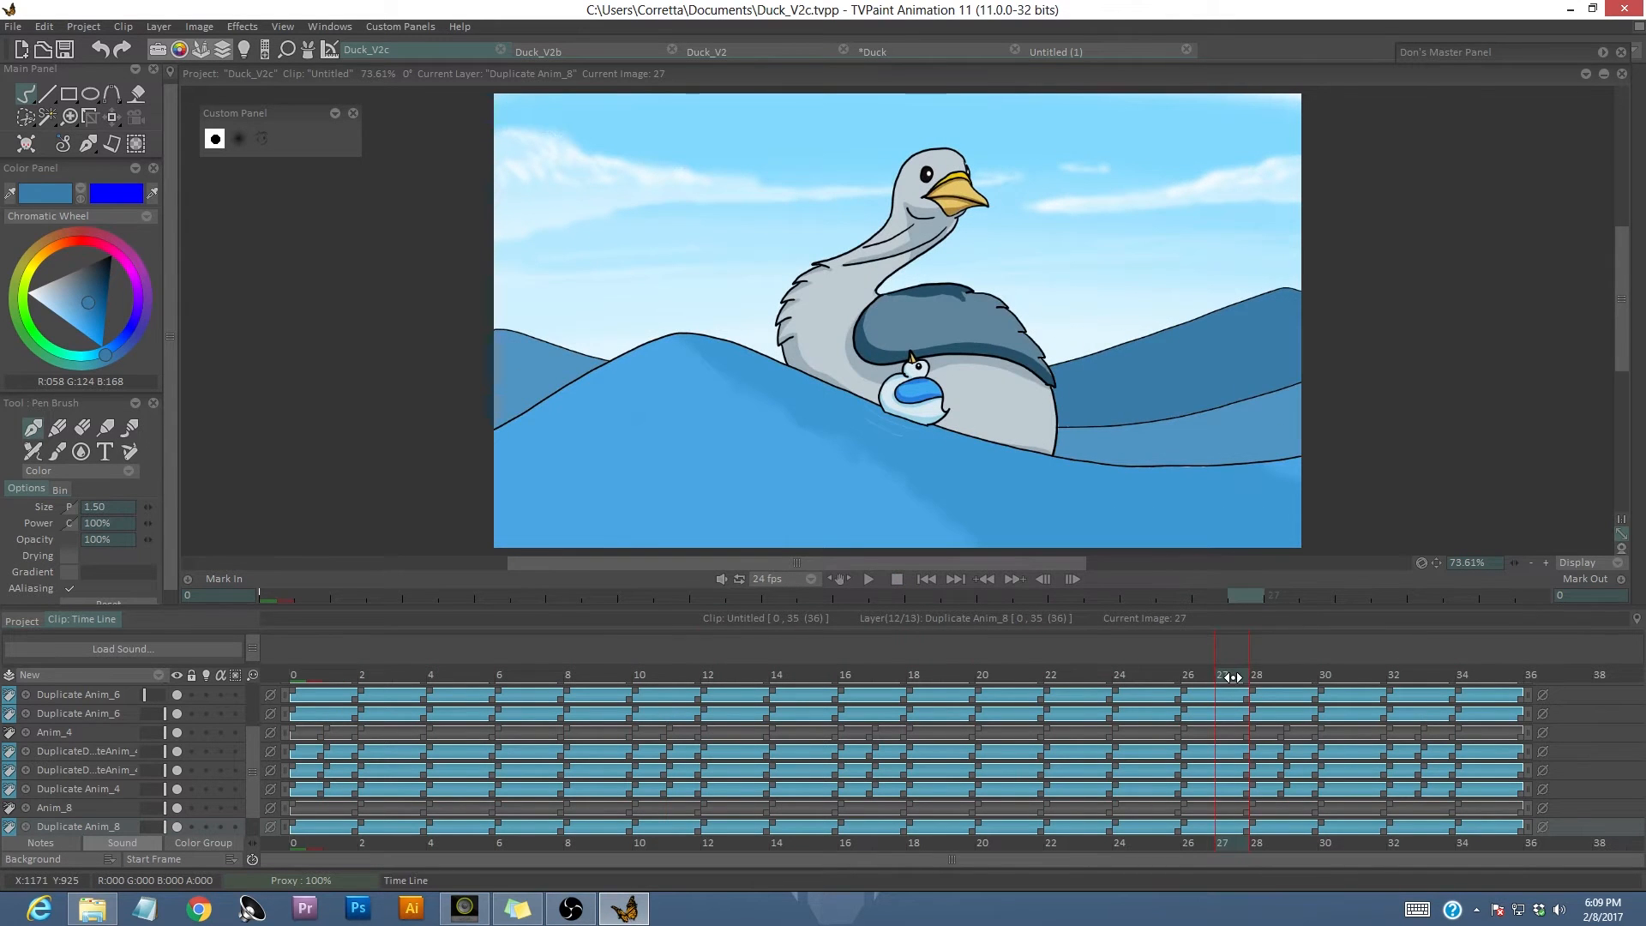
pyautogui.moveTo(1232, 677); pyautogui.dragTo(288, 812)
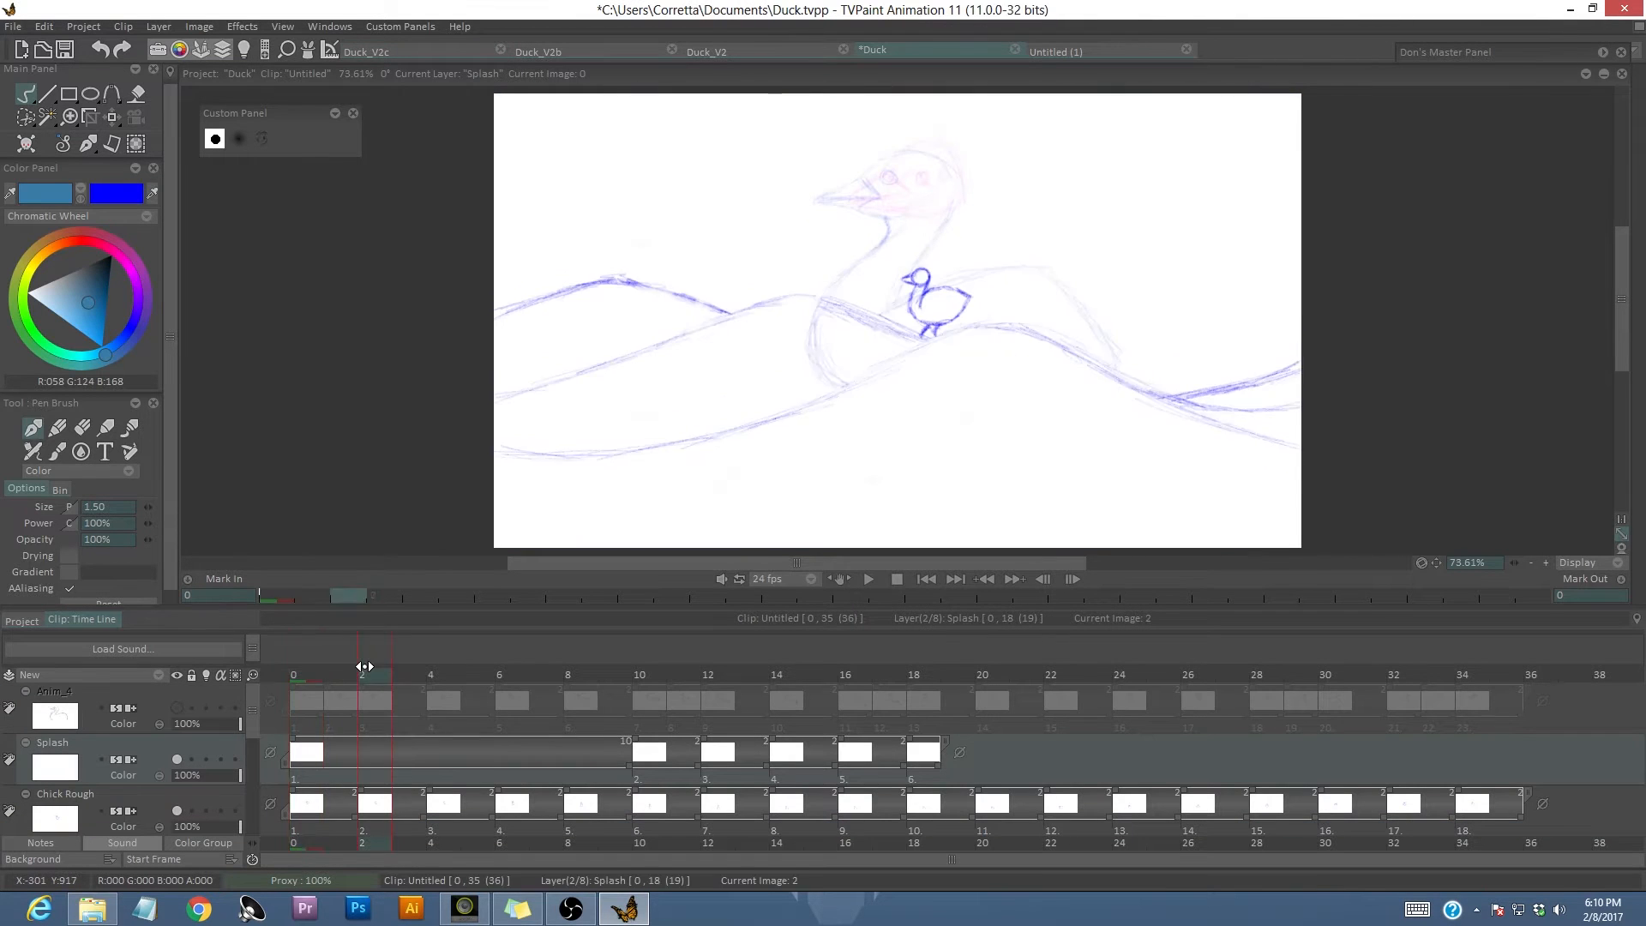
# In the Duck project, hide the other rough layers so only Waves Rough shows, and make that layer current.
pyautogui.click(177, 759)
pyautogui.moveTo(256, 711)
pyautogui.mouseDown()
pyautogui.moveTo(250, 798)
pyautogui.moveTo(264, 739)
pyautogui.mouseUp()
pyautogui.click(178, 722)
pyautogui.click(179, 728)
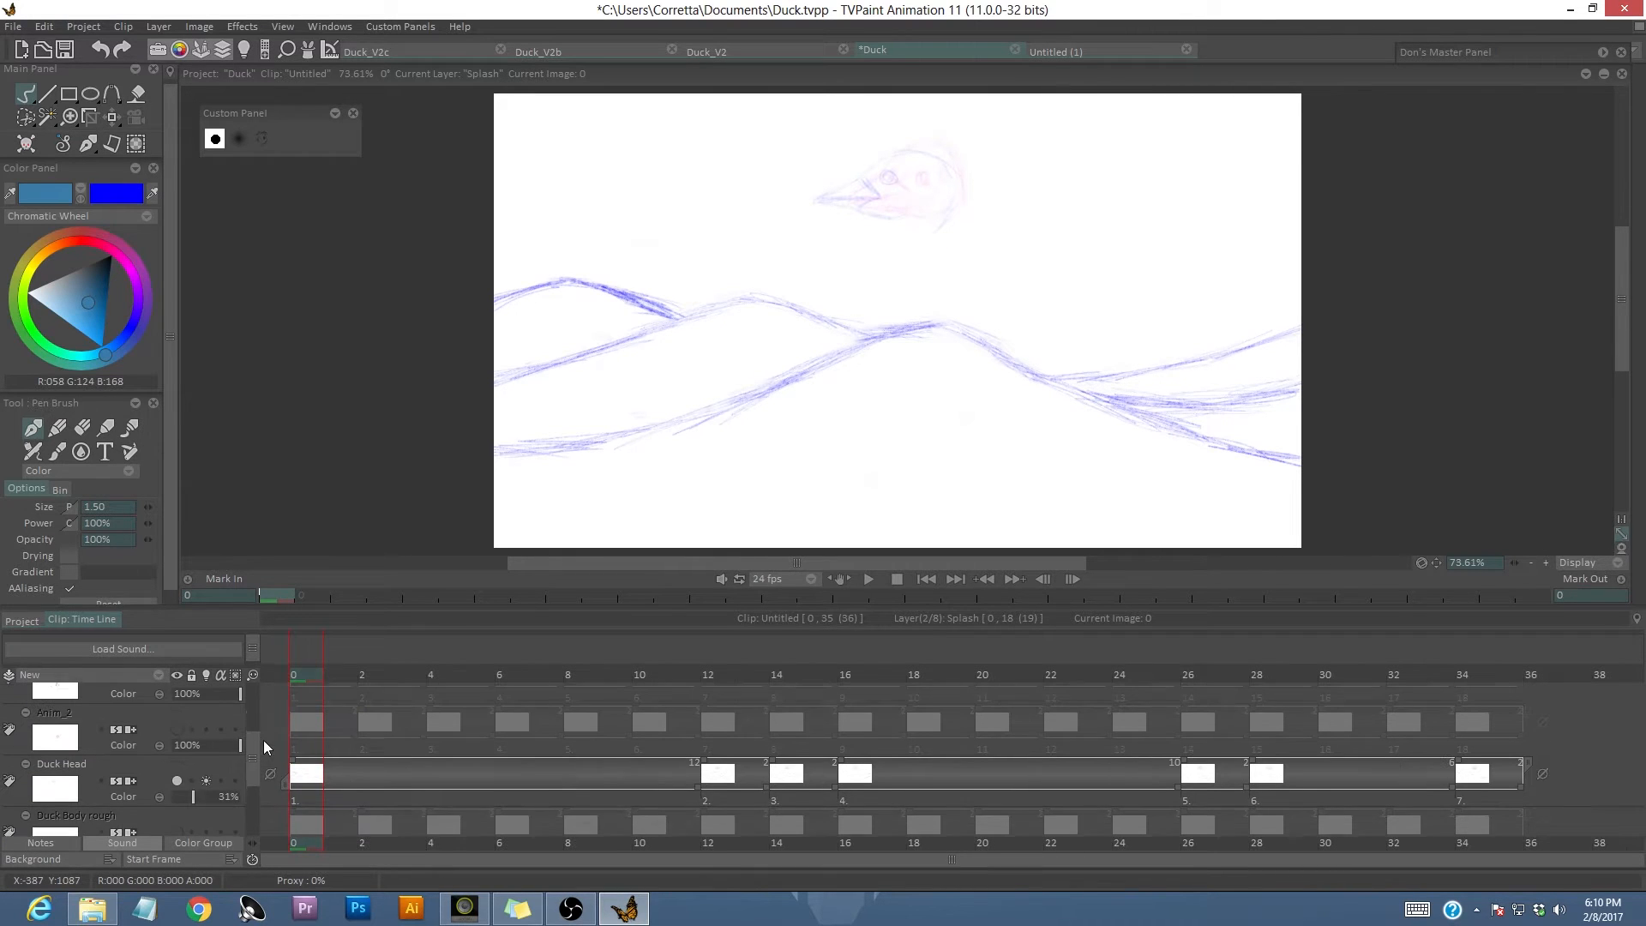
pyautogui.click(176, 794)
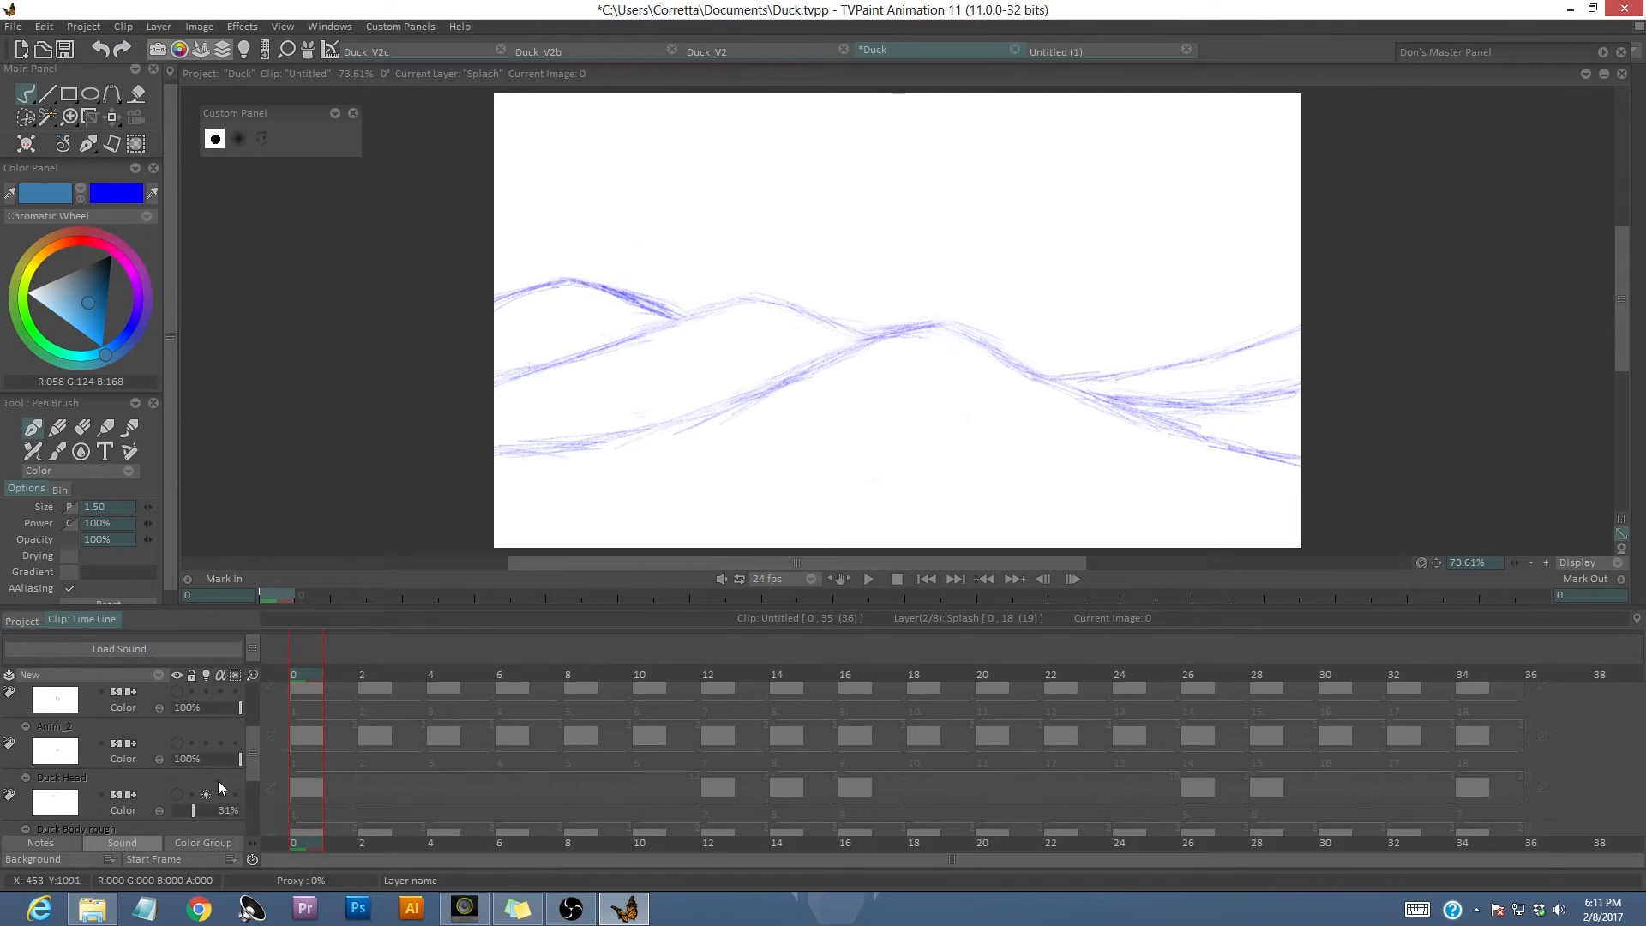
pyautogui.moveTo(250, 764); pyautogui.dragTo(252, 835)
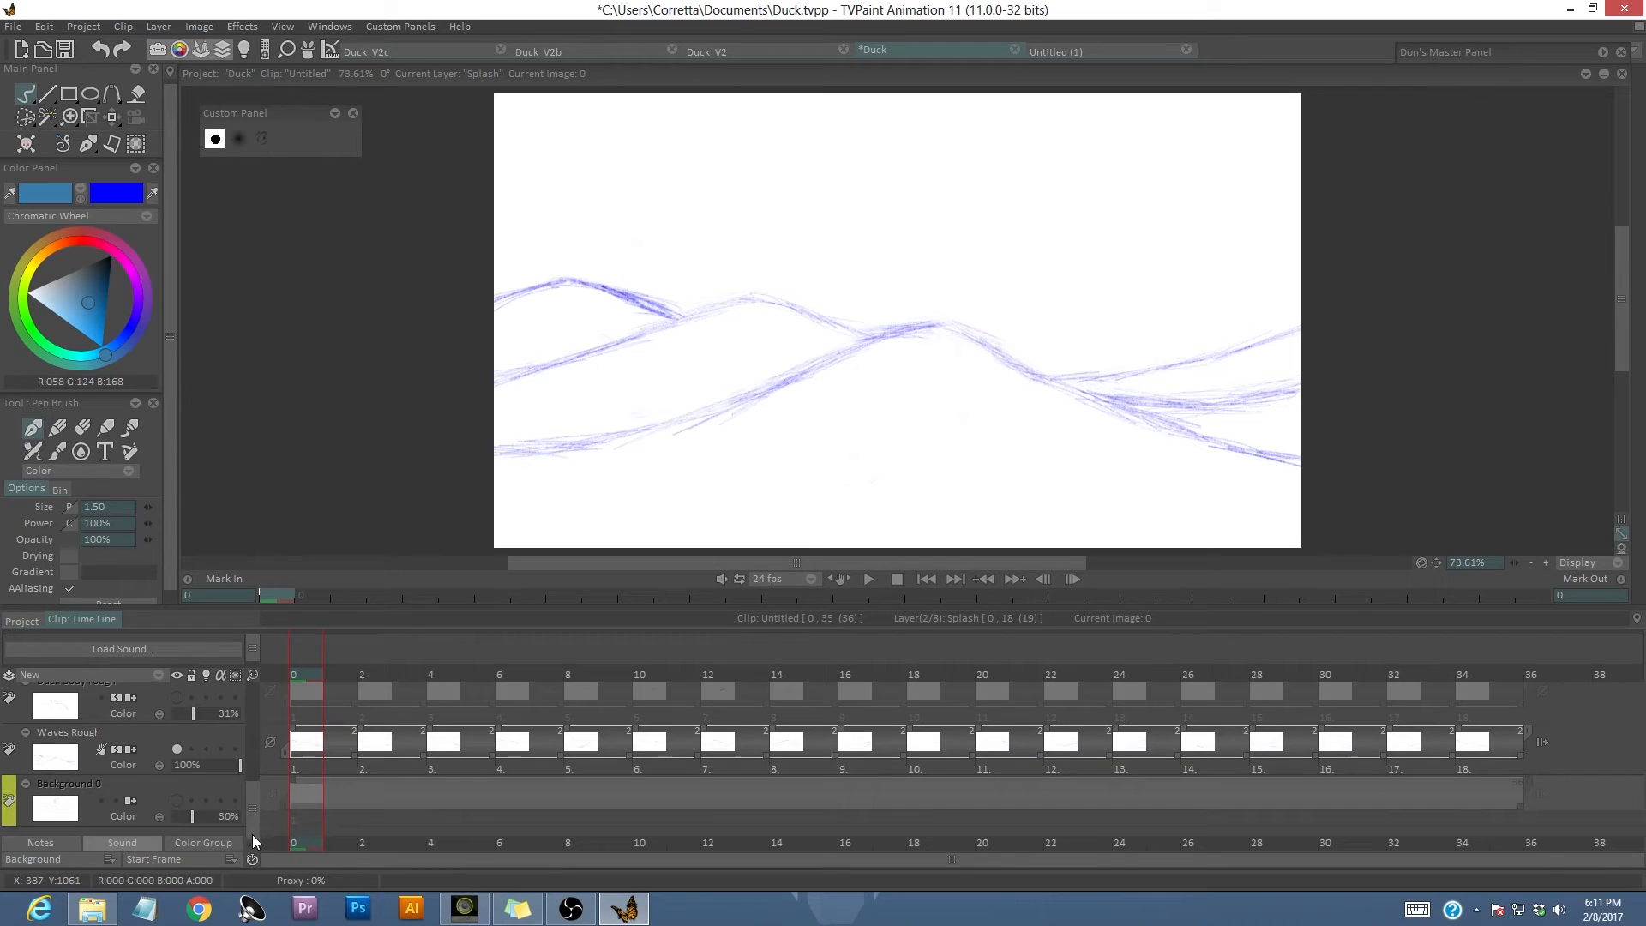
pyautogui.click(202, 731)
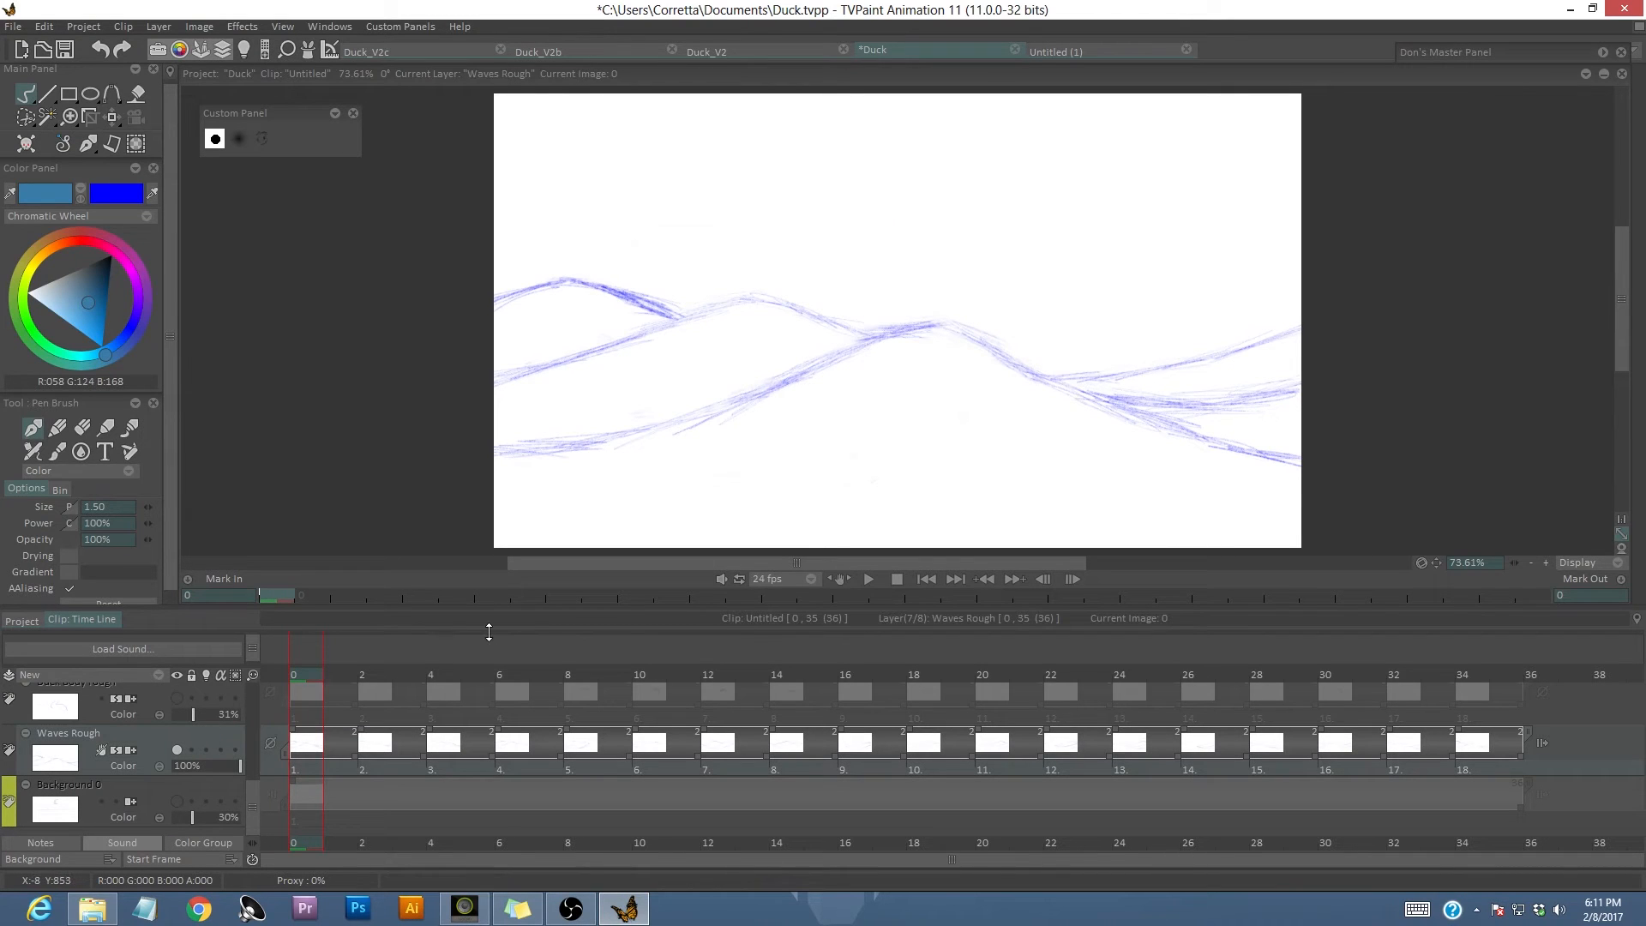
# Return to the Duck_V2c project and scrub its opening frames to examine the finished waves.
pyautogui.click(411, 48)
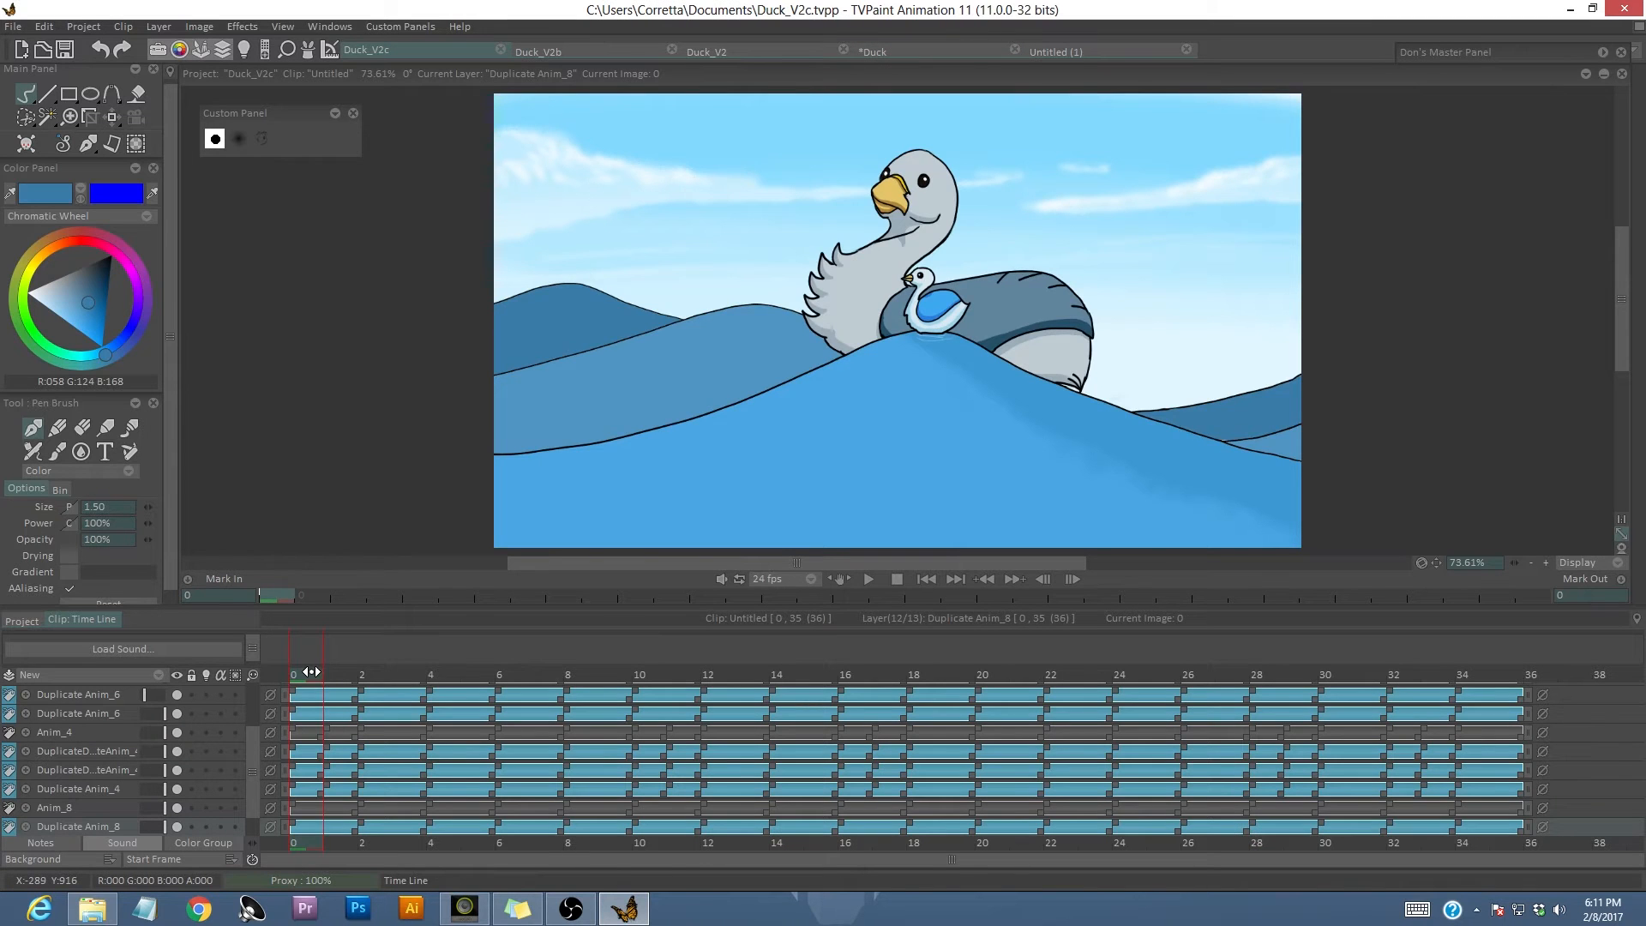
pyautogui.moveTo(312, 671)
pyautogui.mouseDown()
pyautogui.moveTo(425, 666)
pyautogui.moveTo(1477, 779)
pyautogui.moveTo(176, 784)
pyautogui.moveTo(948, 779)
pyautogui.moveTo(1474, 832)
pyautogui.moveTo(292, 839)
pyautogui.mouseUp()
pyautogui.moveTo(330, 669); pyautogui.dragTo(228, 809)
# Scrub and play the Waves Rough layer in the Duck project to examine the rough wave cycle.
pyautogui.click(928, 48)
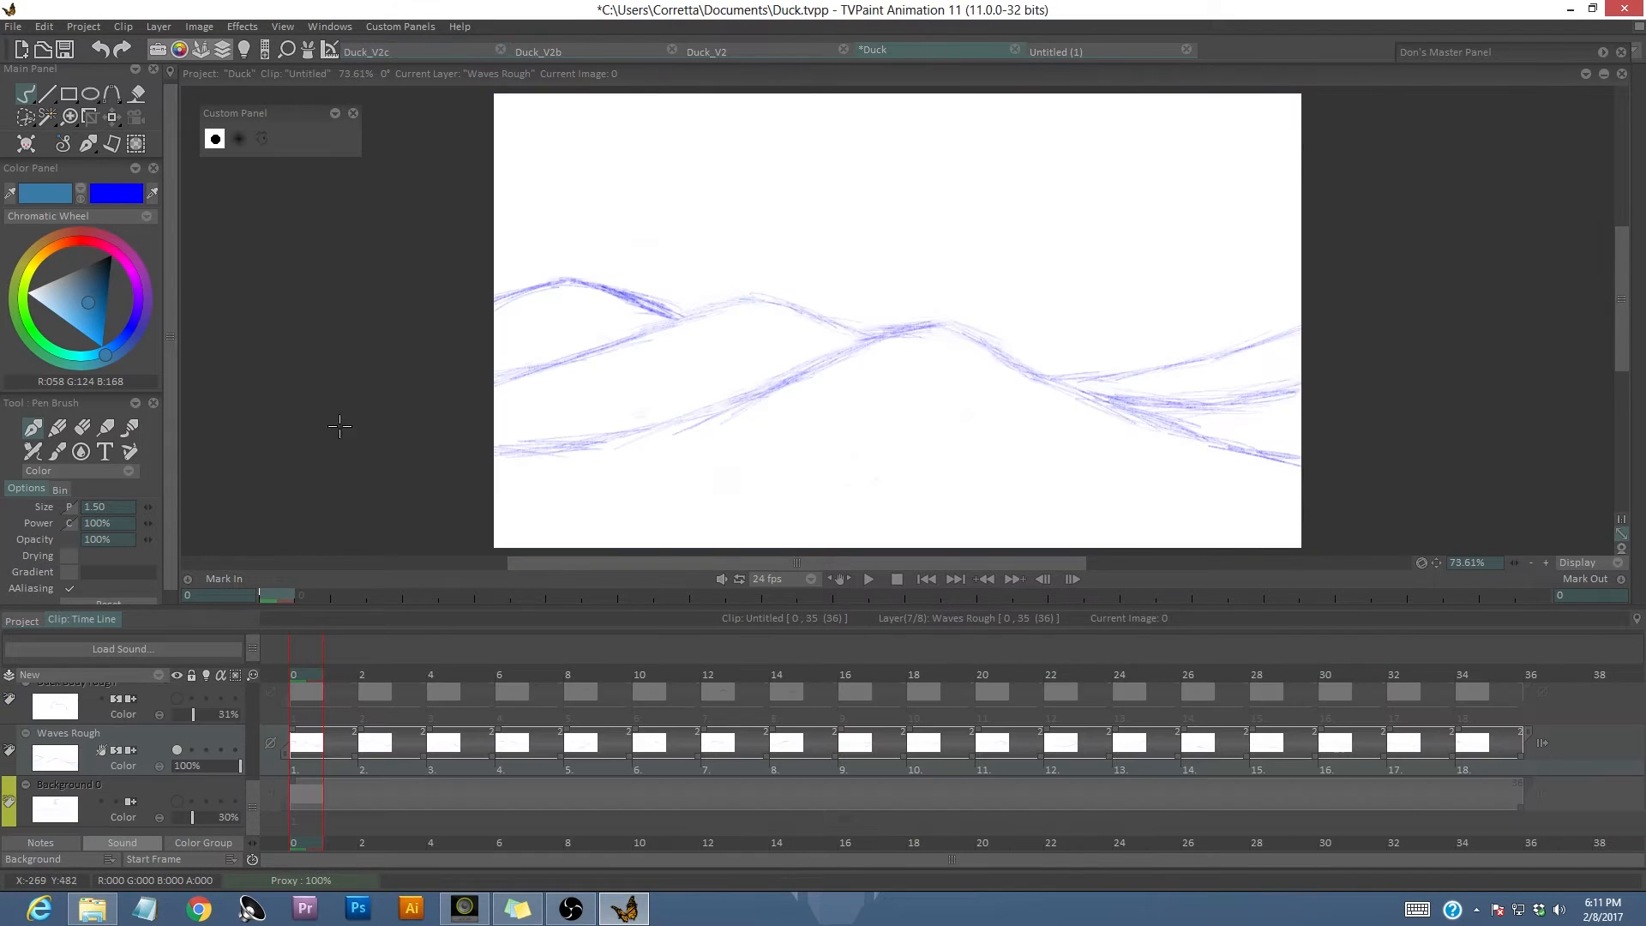
pyautogui.moveTo(300, 674)
pyautogui.mouseDown()
pyautogui.moveTo(1461, 676)
pyautogui.moveTo(952, 677)
pyautogui.moveTo(190, 730)
pyautogui.mouseUp()
pyautogui.click(868, 580)
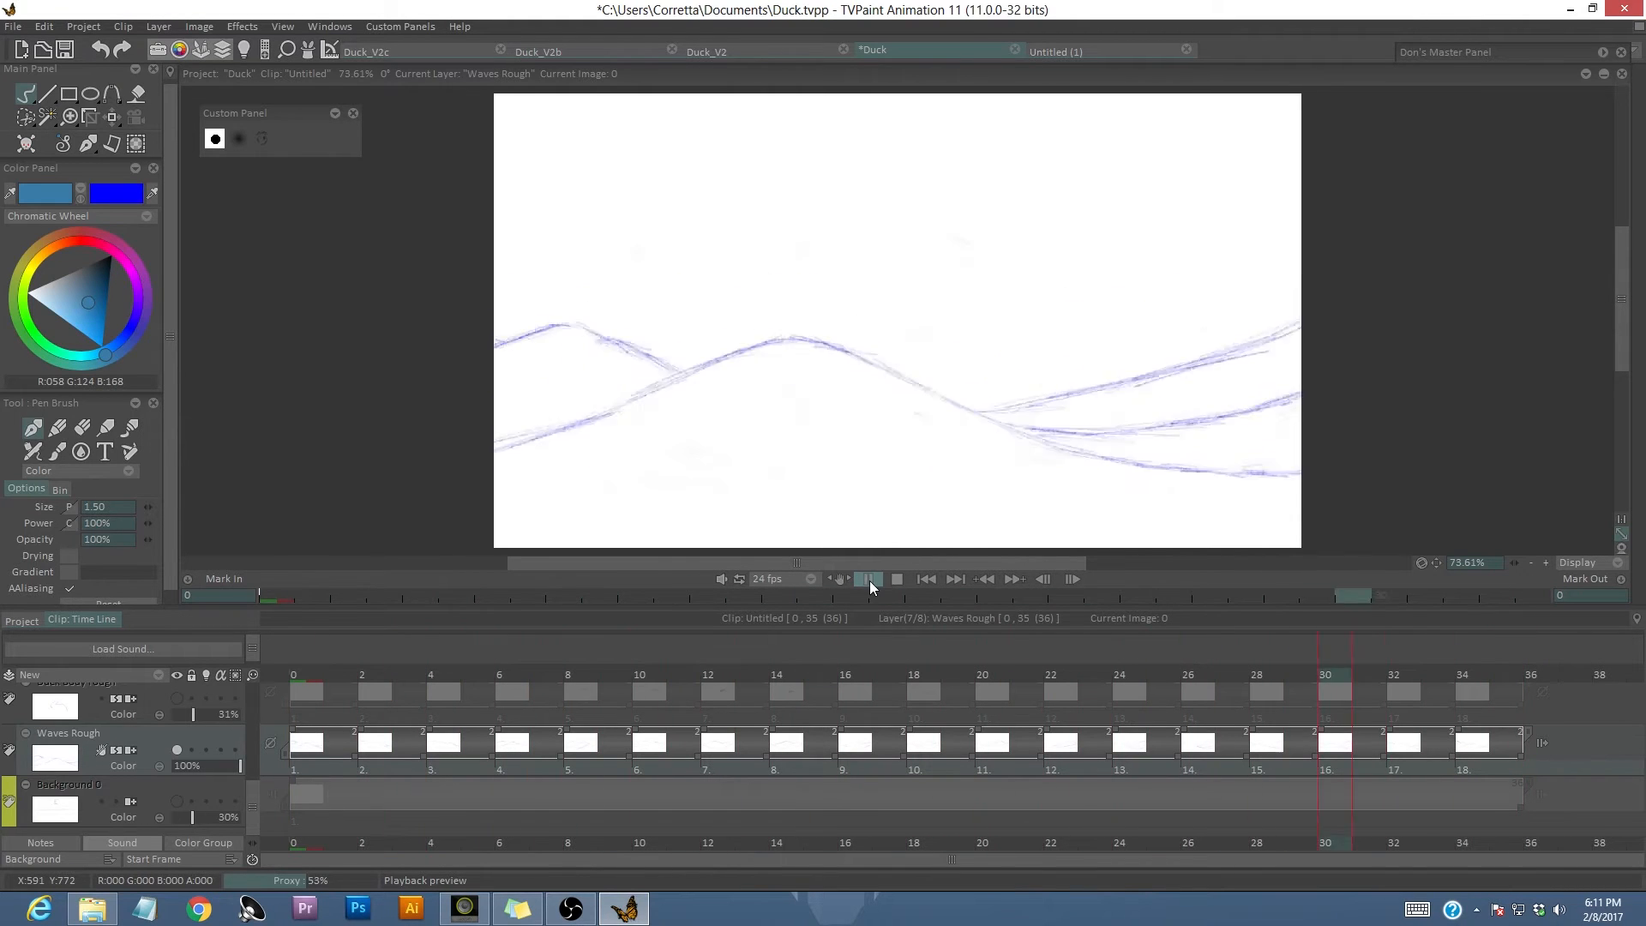
pyautogui.click(897, 578)
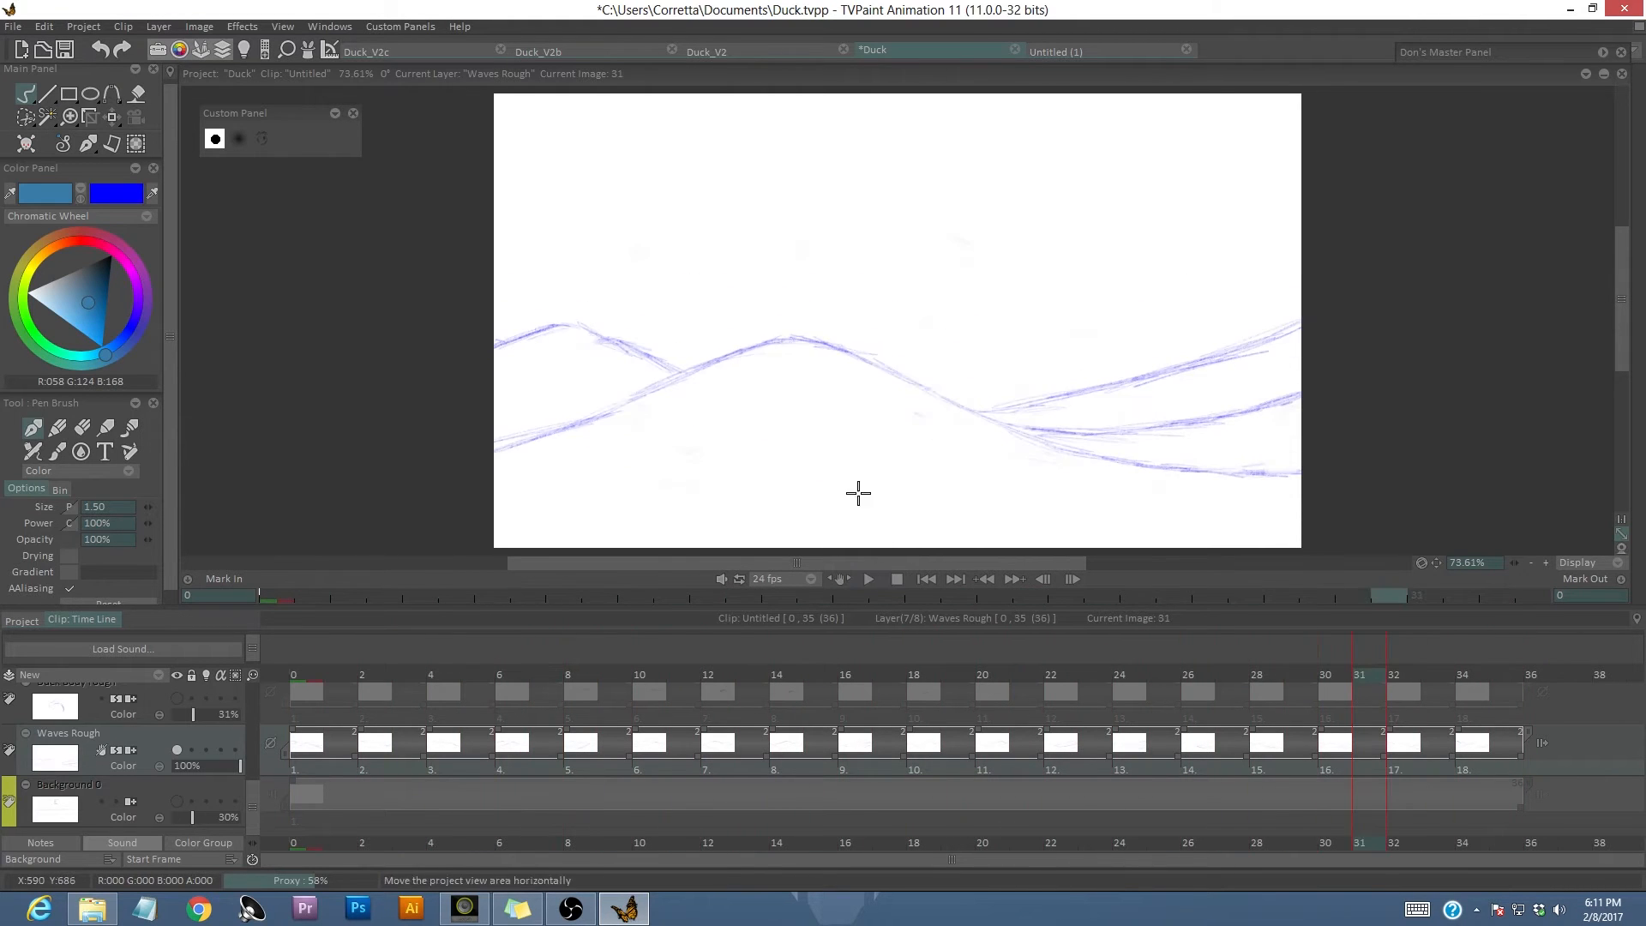
# In the Untitled (1) project, add a background layer carrying two horizontal guide lines for the wave height.
pyautogui.click(1125, 53)
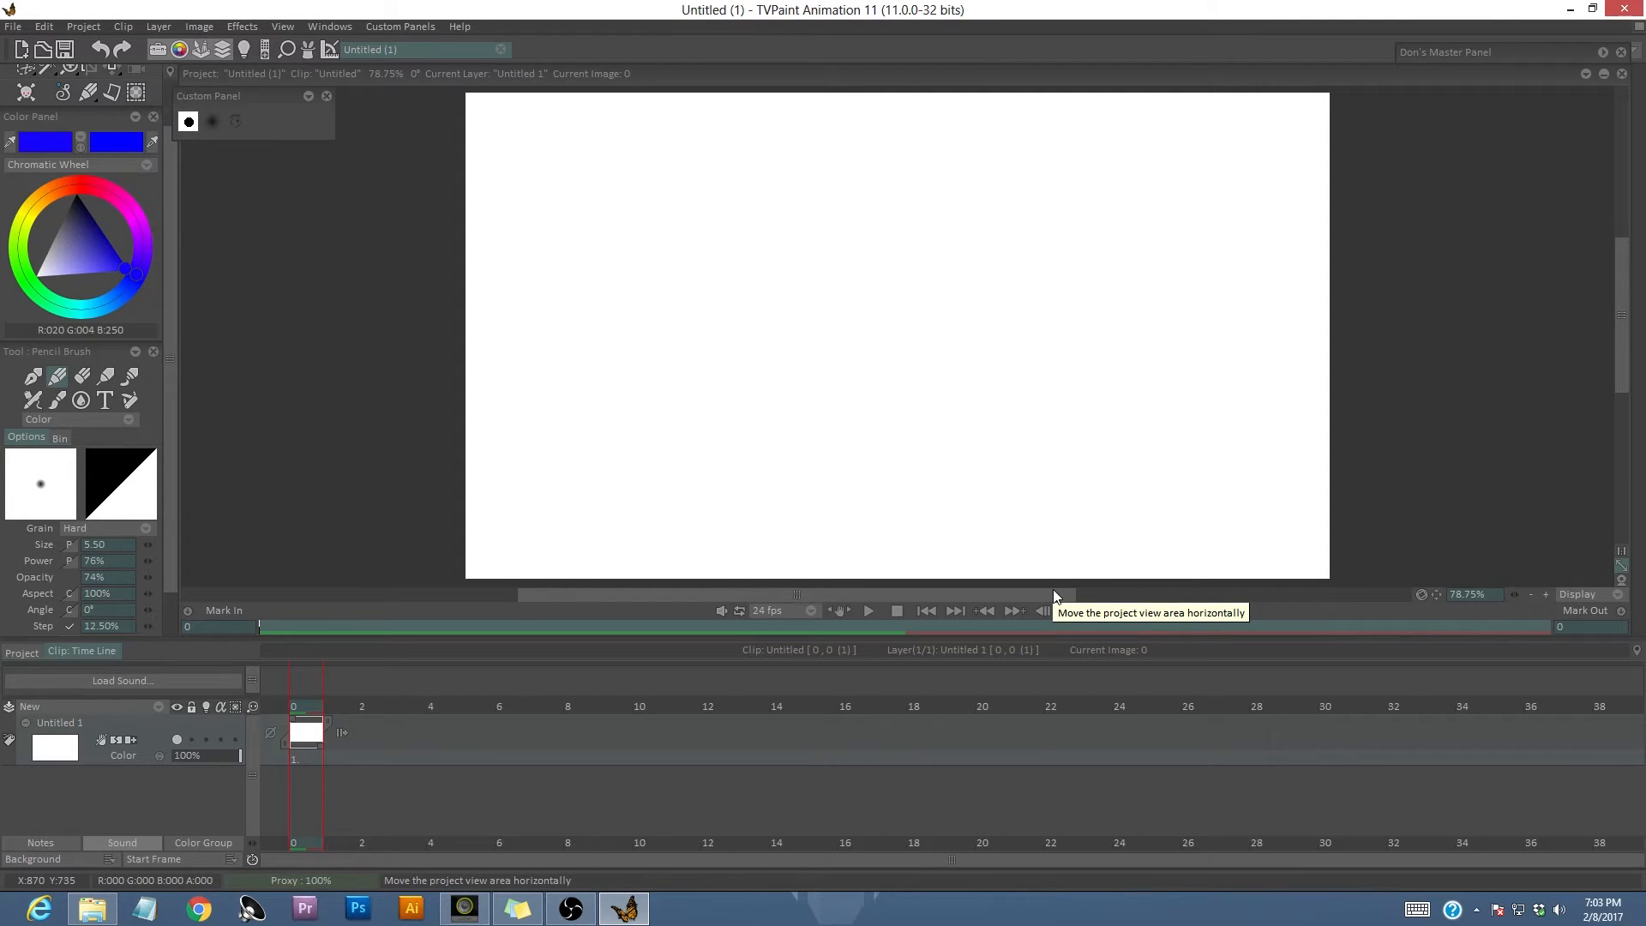
pyautogui.rightClick(203, 800)
pyautogui.click(290, 809)
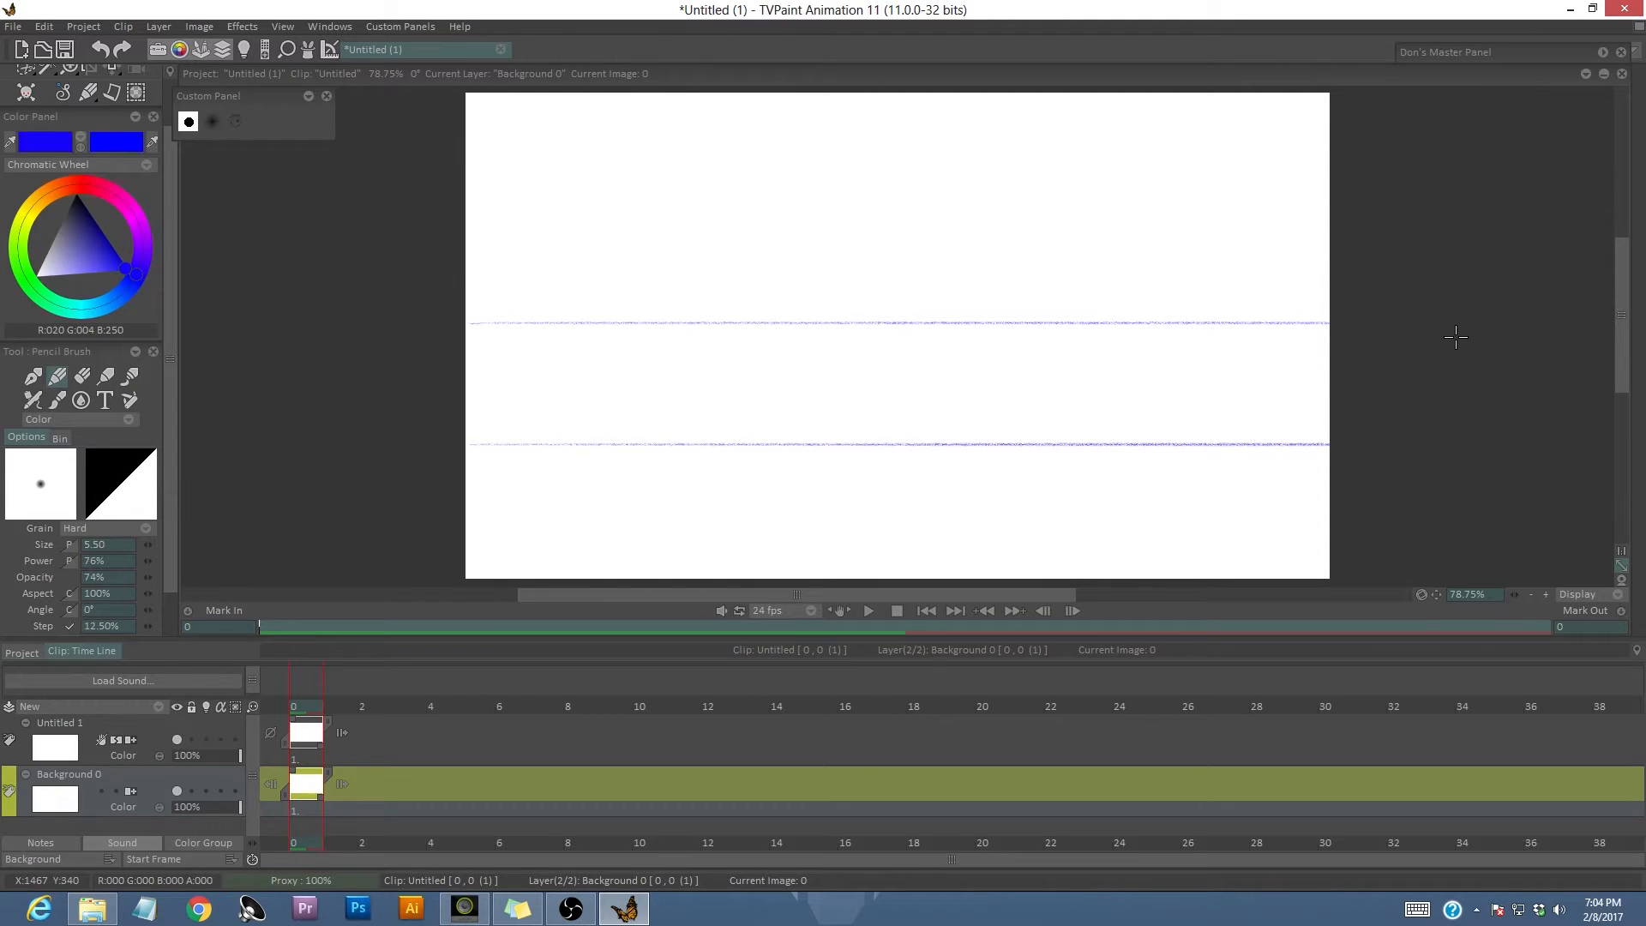
# On the Untitled 1 layer, label the first frame 1 and draw a wave with its crest and trough touching the guide lines.
pyautogui.click(189, 722)
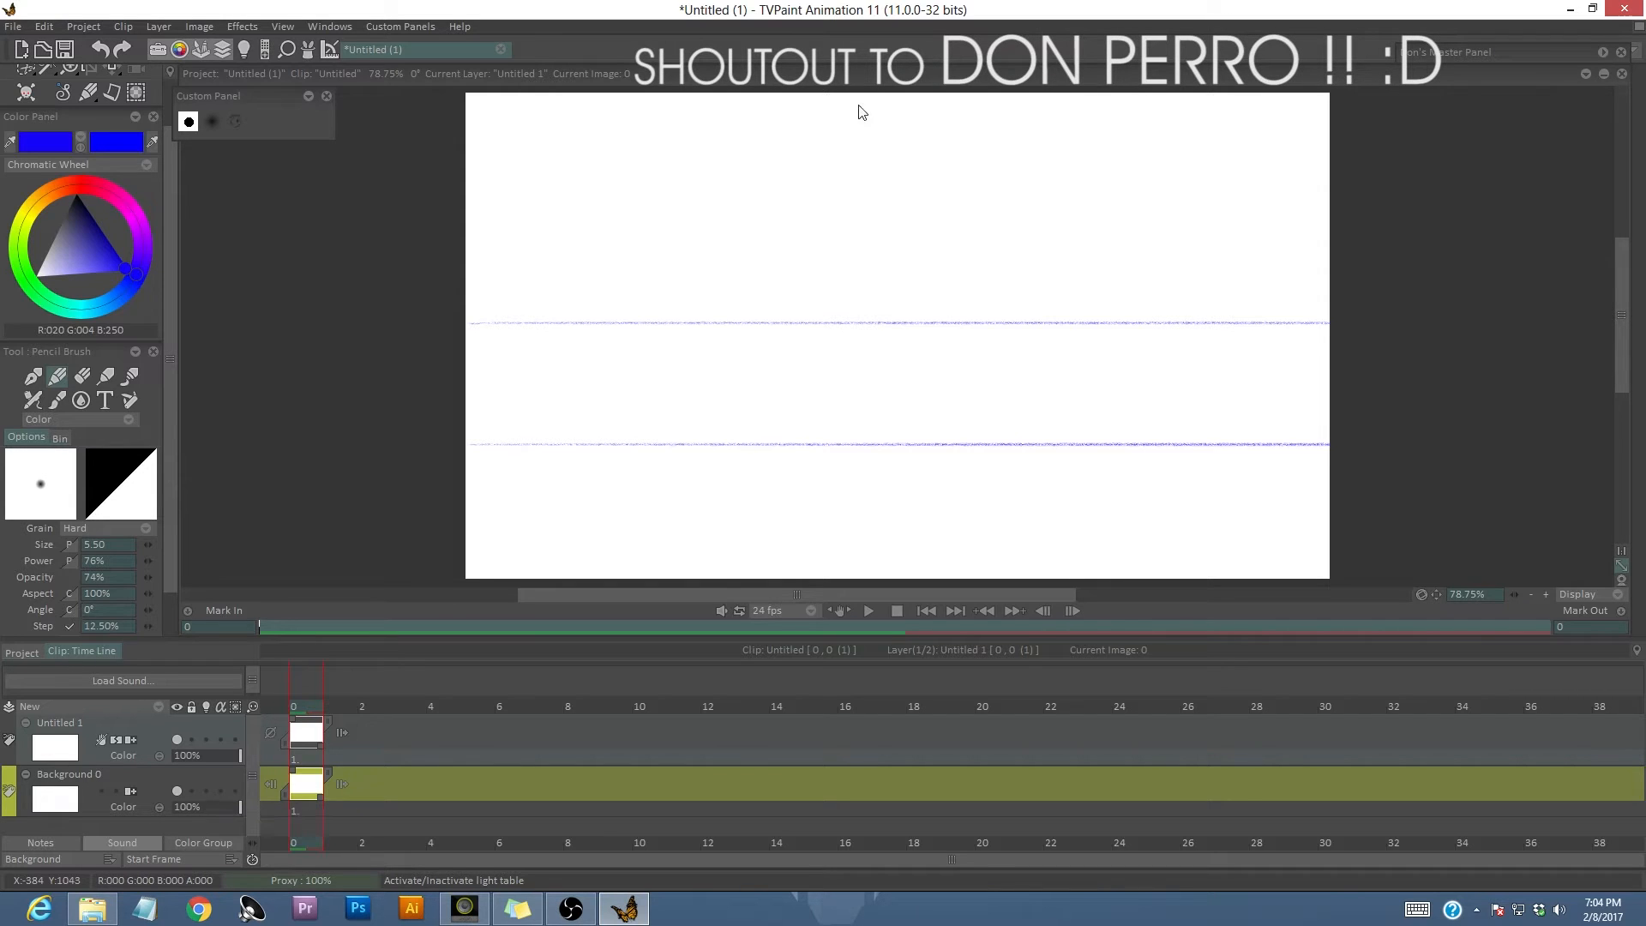
pyautogui.moveTo(837, 160); pyautogui.dragTo(846, 183)
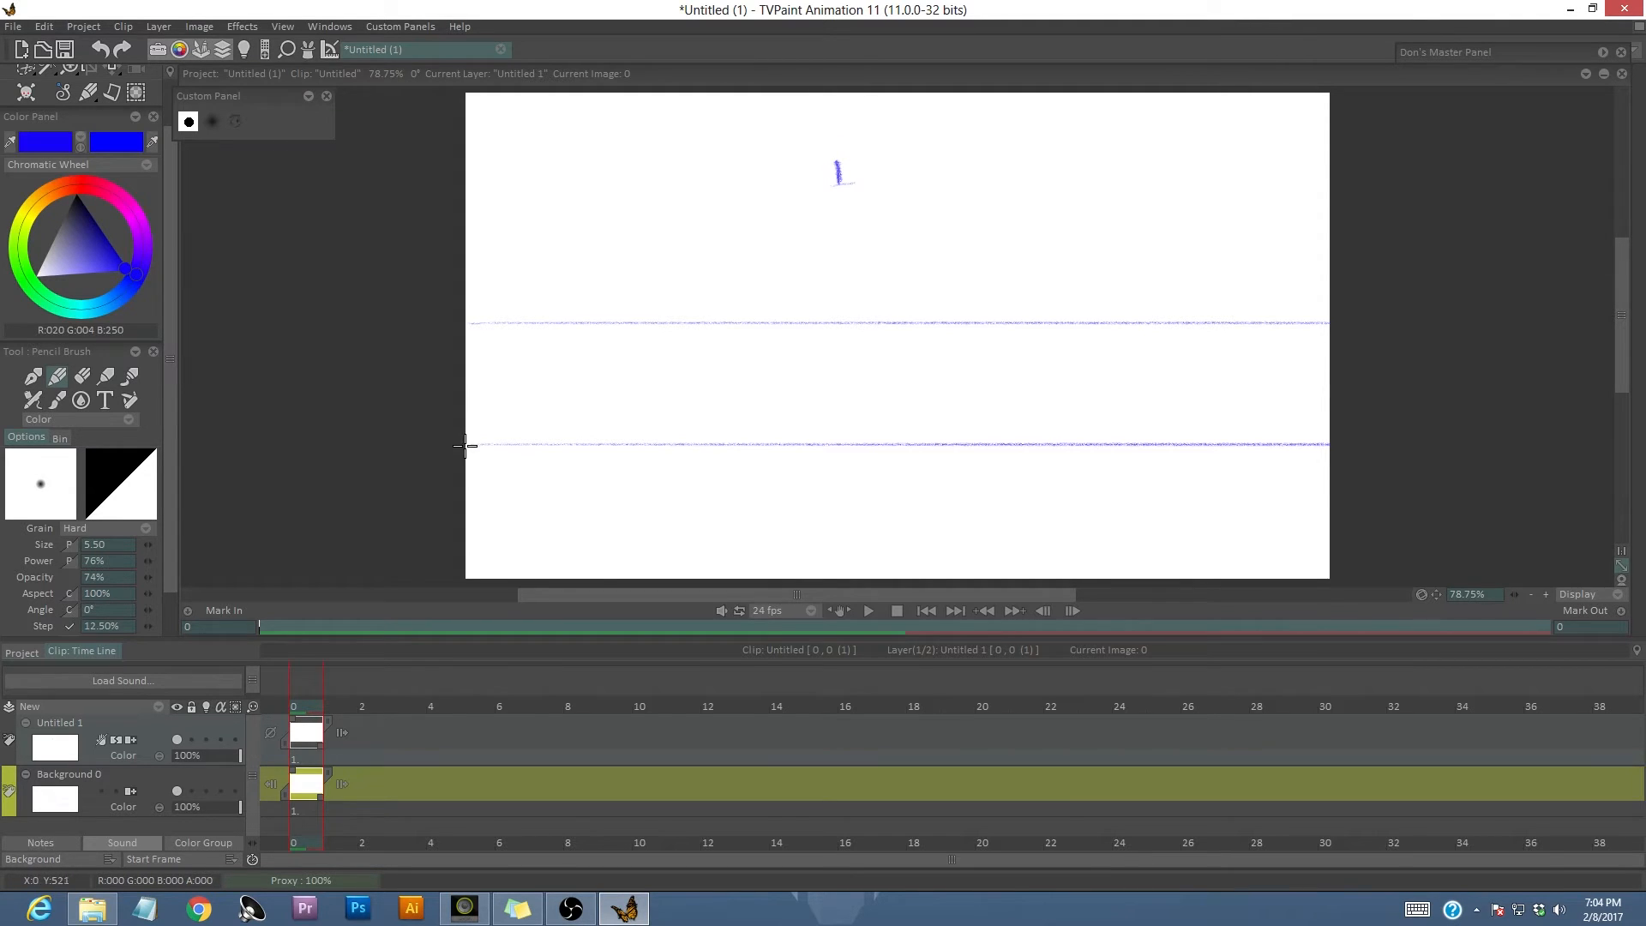
pyautogui.moveTo(468, 444)
pyautogui.mouseDown()
pyautogui.moveTo(579, 359)
pyautogui.moveTo(657, 327)
pyautogui.moveTo(763, 330)
pyautogui.moveTo(1134, 437)
pyautogui.moveTo(1247, 441)
pyautogui.moveTo(1342, 414)
pyautogui.mouseUp()
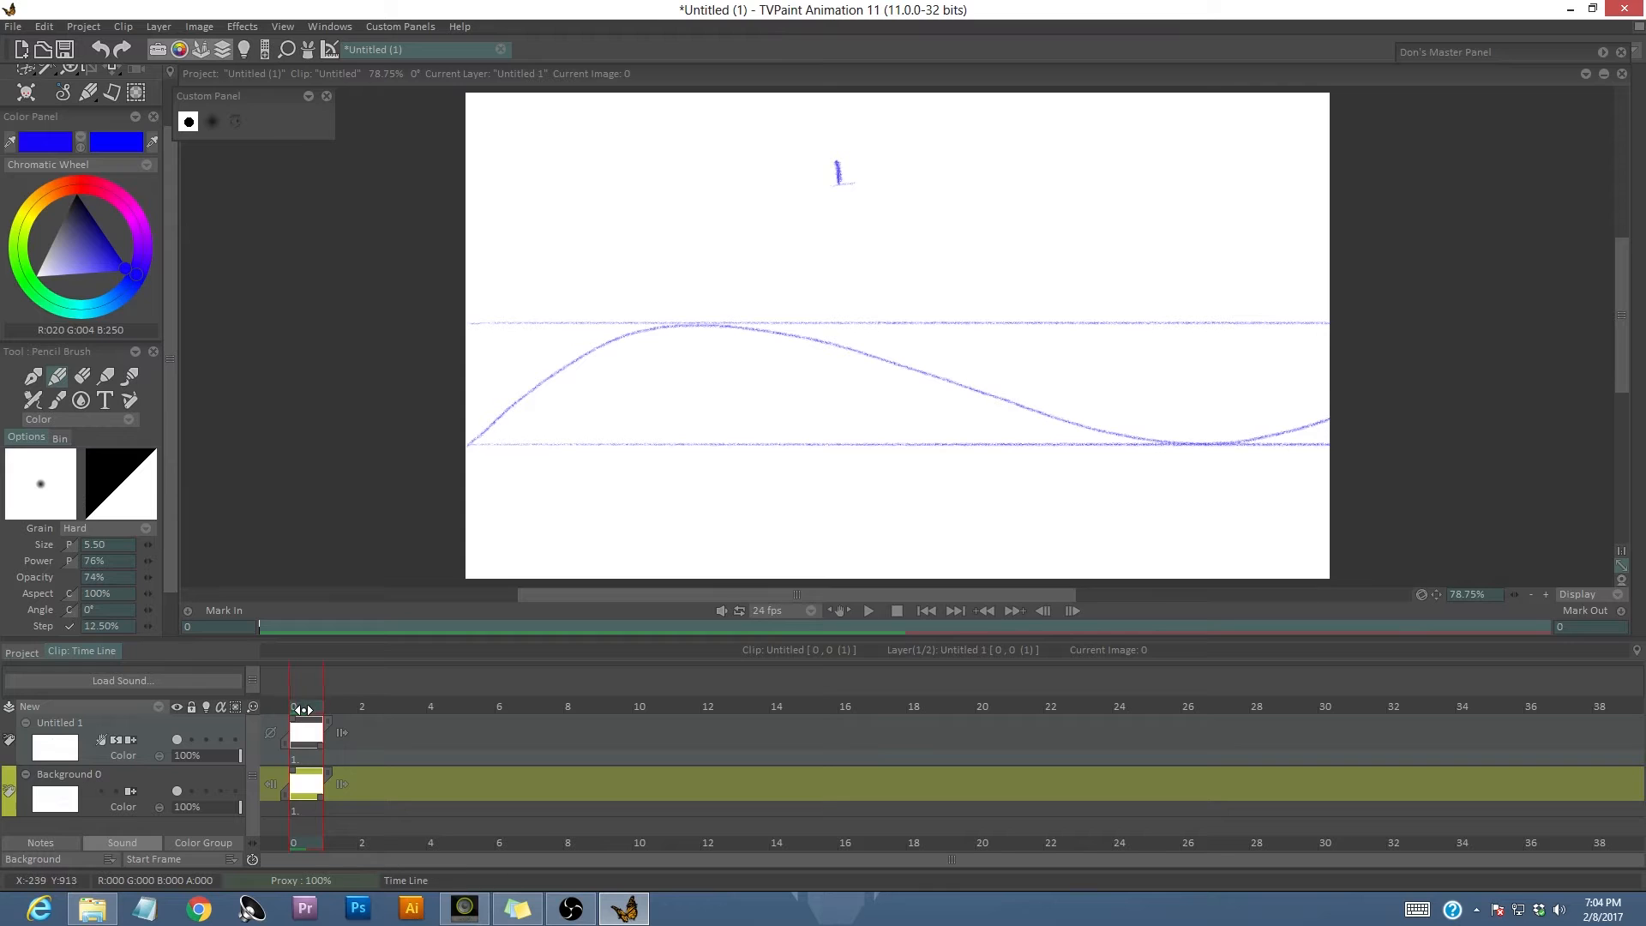
# Expand Don's Master Panel, add a second frame to the Untitled 1 layer, and view the first drawing through the light table.
pyautogui.click(1602, 53)
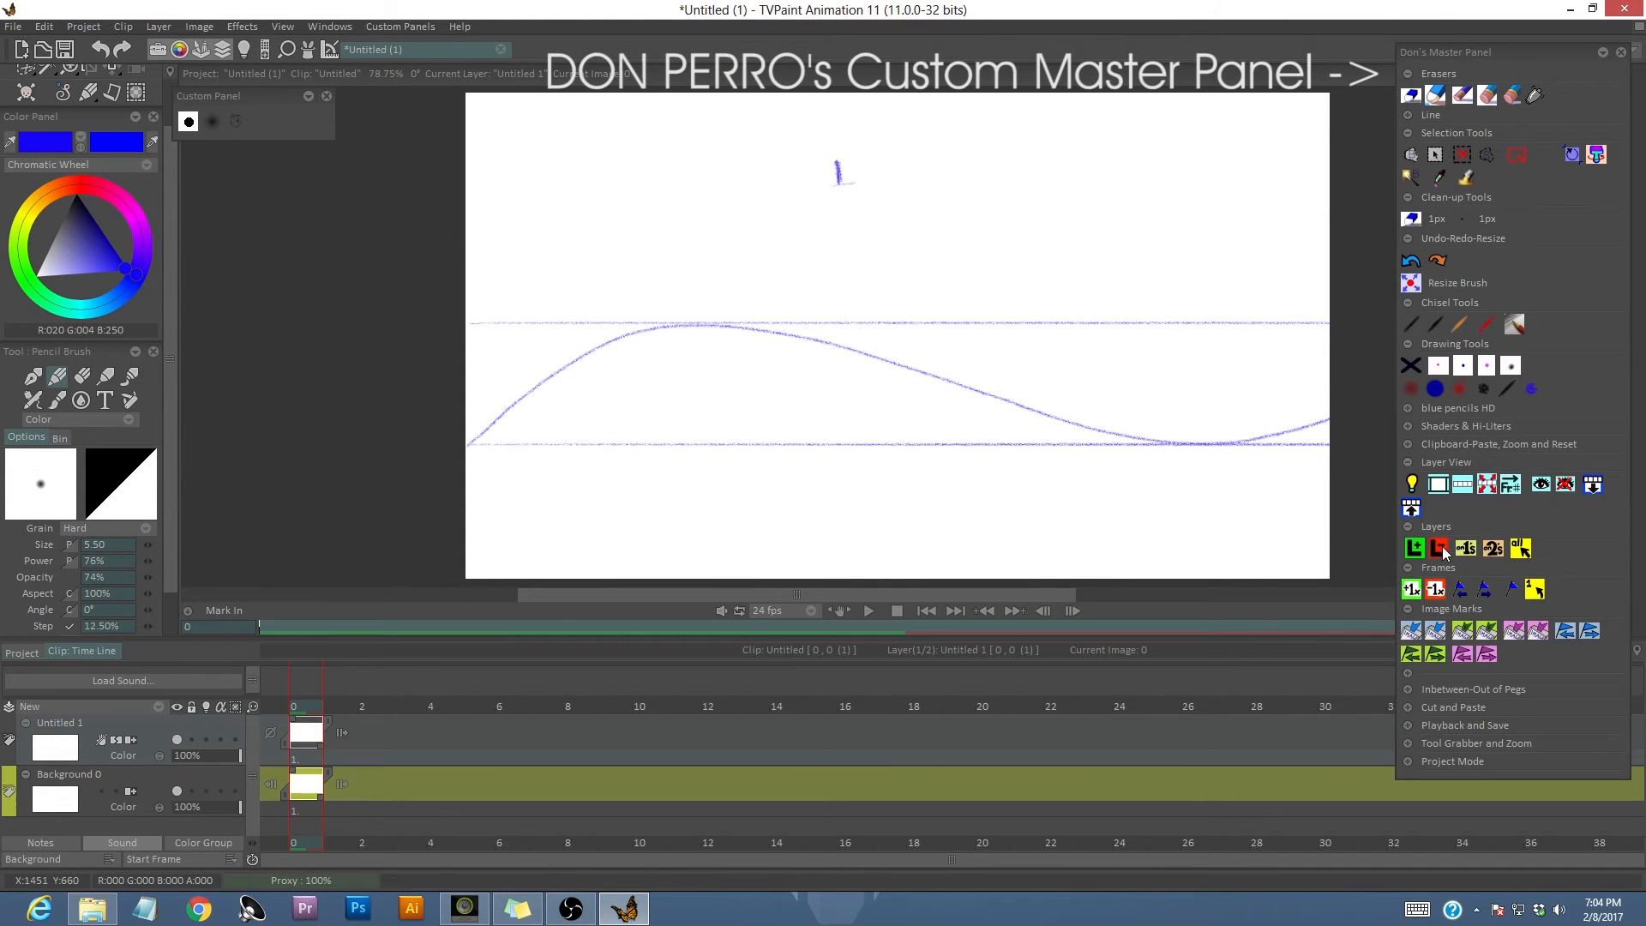
pyautogui.click(1413, 592)
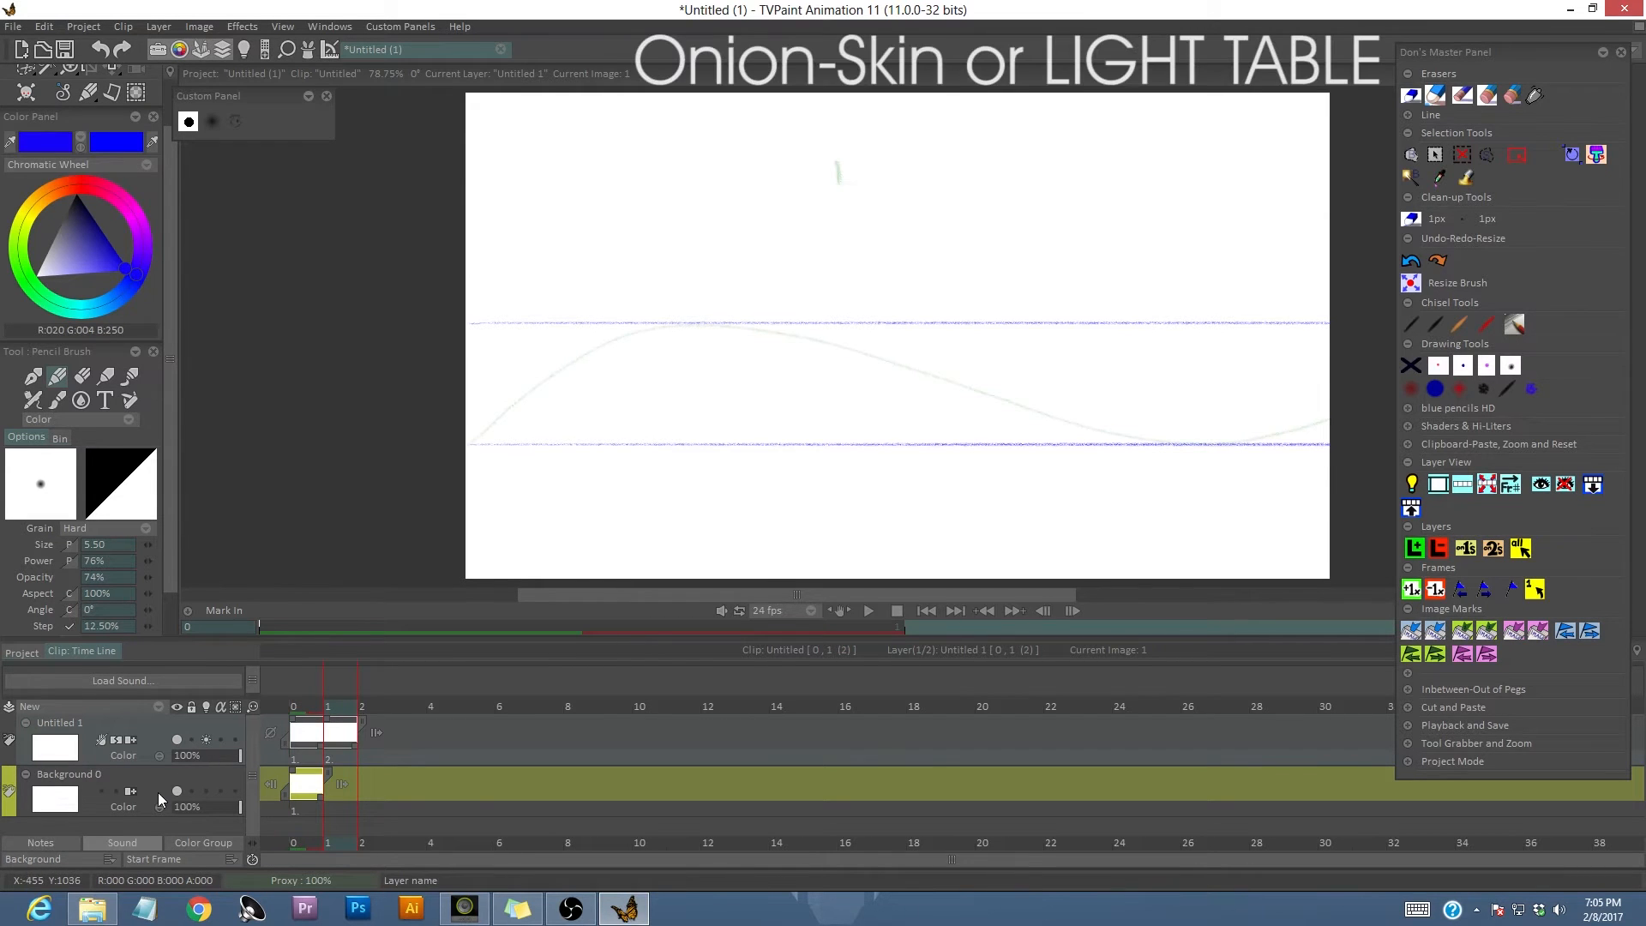
pyautogui.click(304, 720)
pyautogui.click(334, 720)
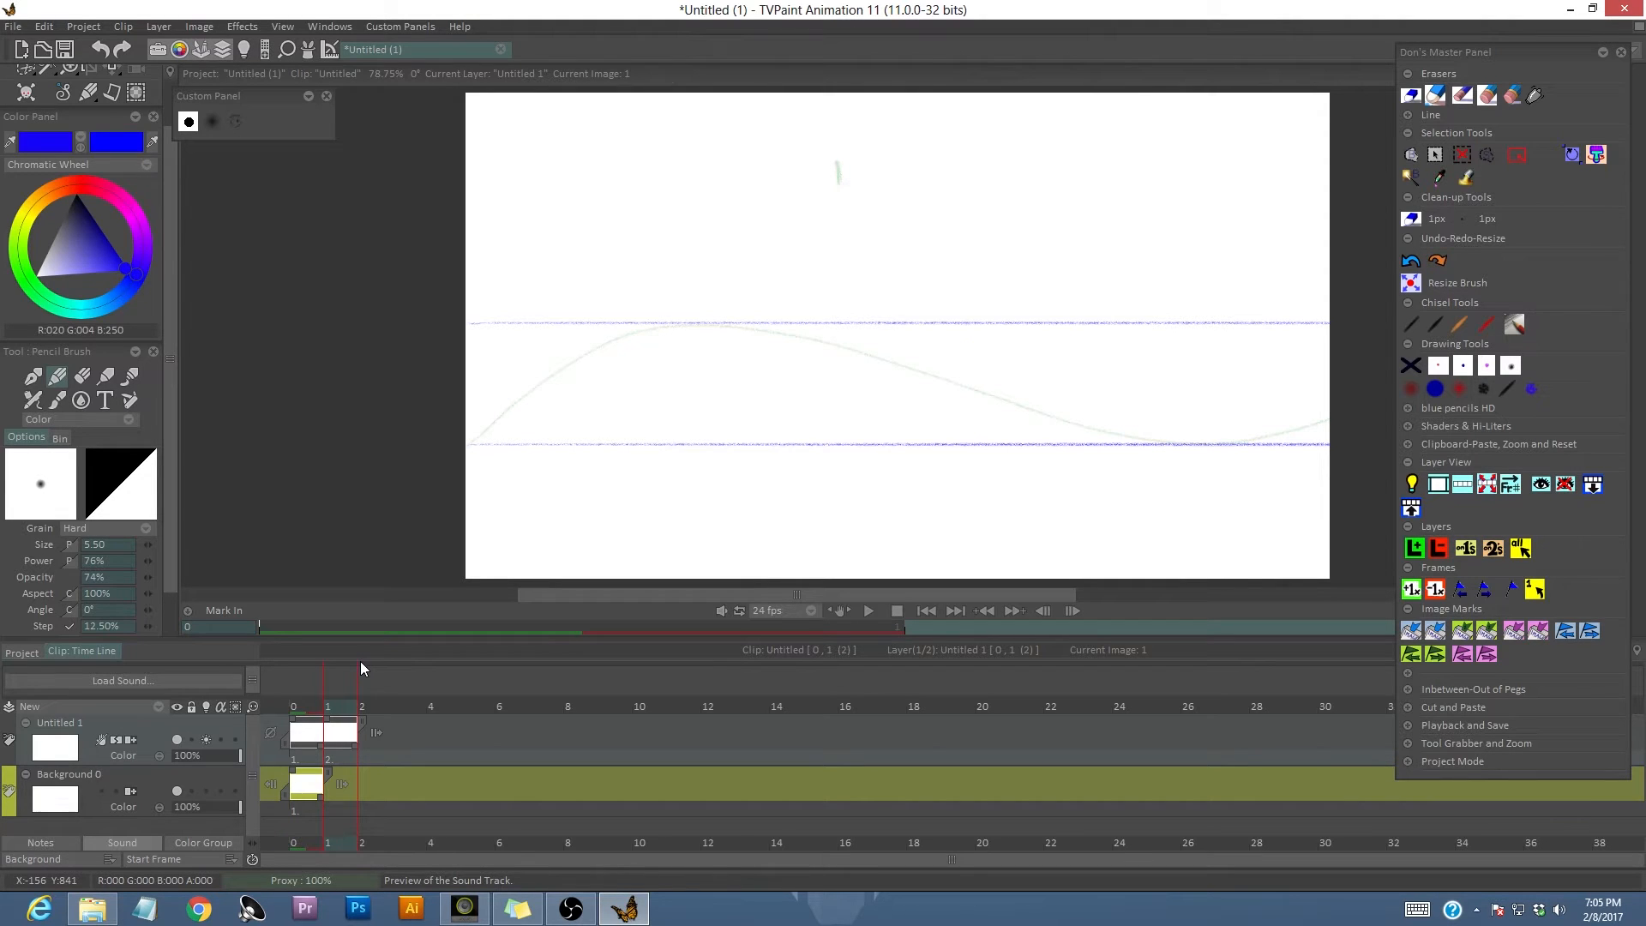
# Label the second frame 5 and draw the opposite wave, with its crest above the first wave's trough.
pyautogui.moveTo(837, 160); pyautogui.dragTo(836, 182)
pyautogui.moveTo(839, 160)
pyautogui.mouseDown()
pyautogui.moveTo(836, 181)
pyautogui.moveTo(836, 152)
pyautogui.mouseUp()
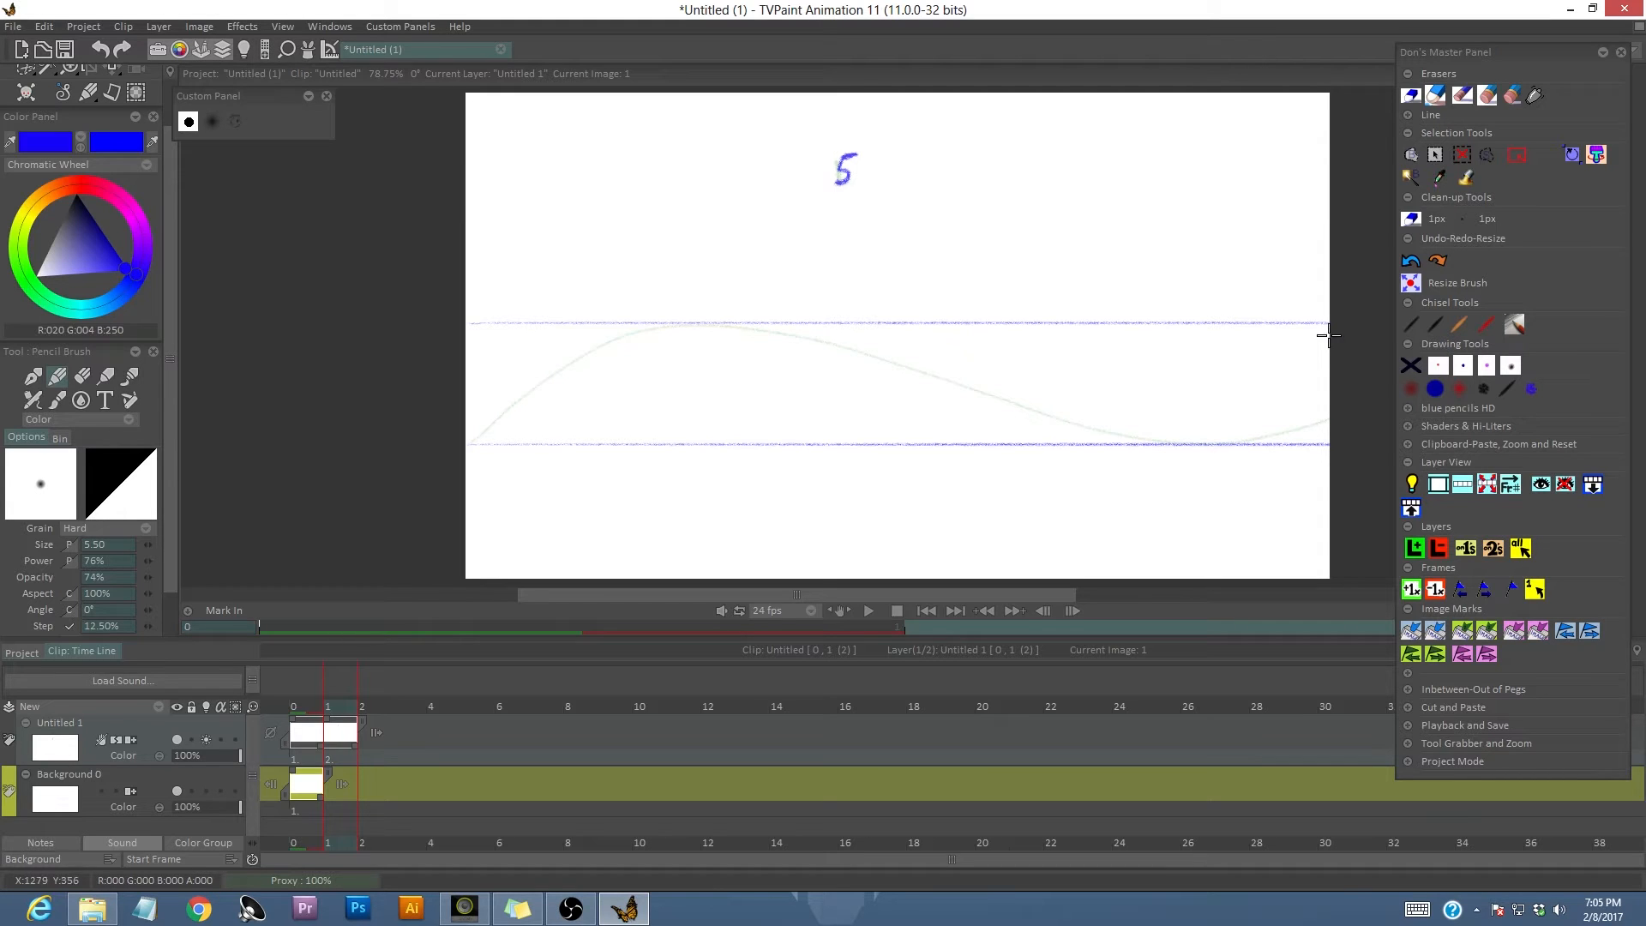
pyautogui.moveTo(1321, 343)
pyautogui.mouseDown()
pyautogui.moveTo(1119, 324)
pyautogui.moveTo(755, 440)
pyautogui.moveTo(667, 427)
pyautogui.moveTo(457, 345)
pyautogui.moveTo(433, 400)
pyautogui.mouseUp()
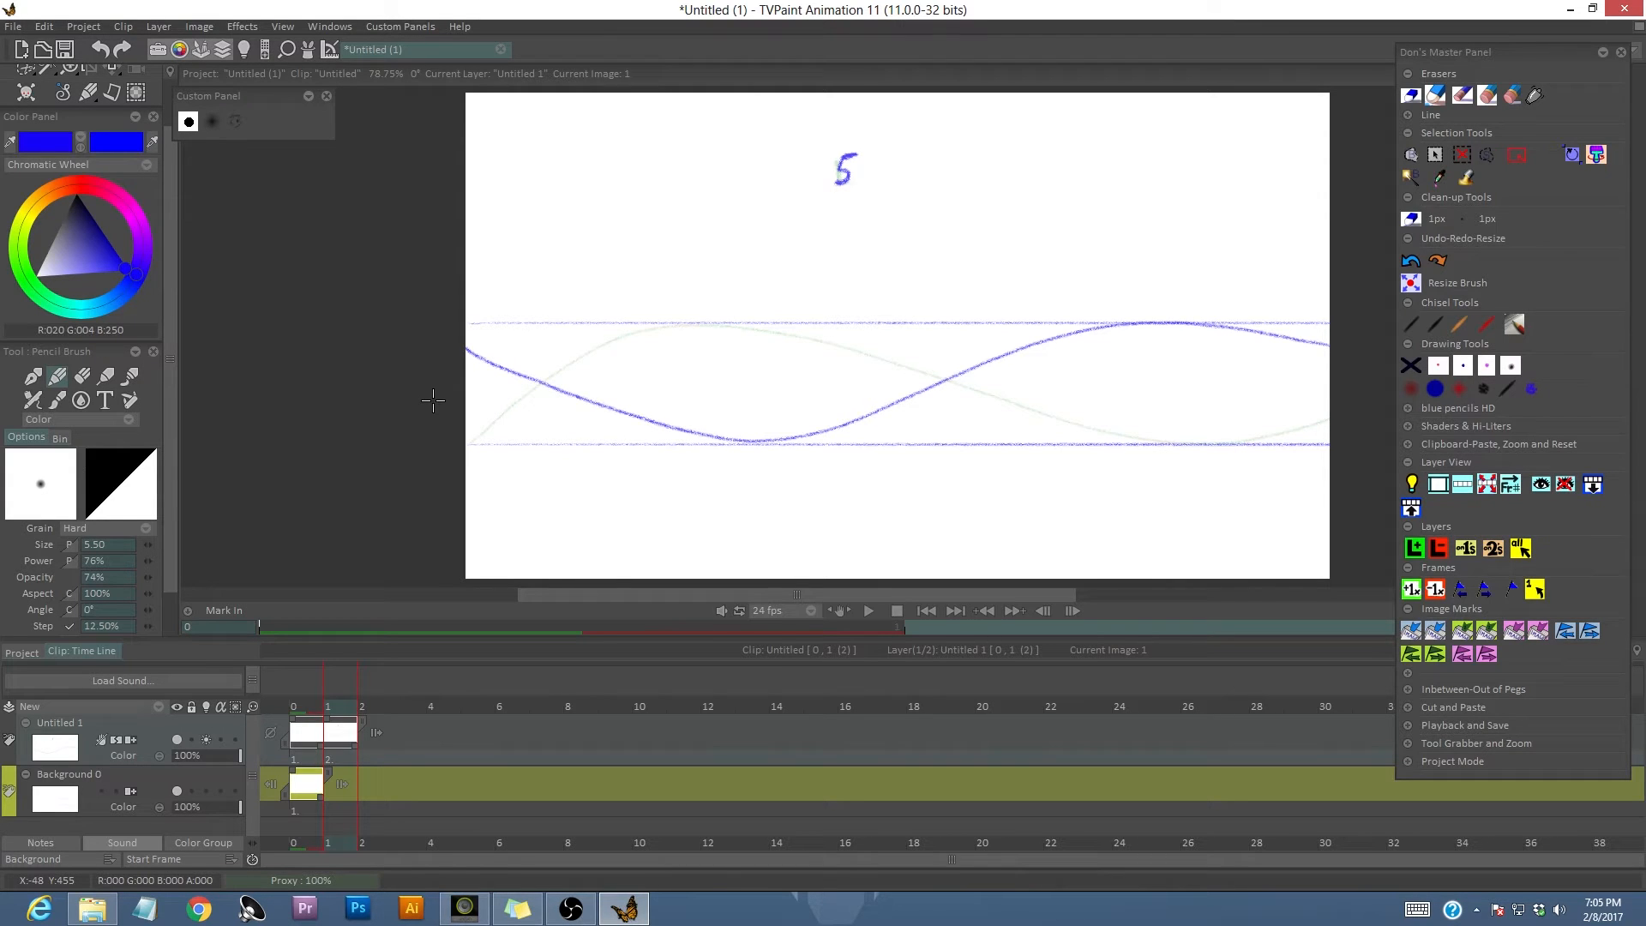
# Erase the right end of wave 5 and redraw it with a smoother downward curve.
pyautogui.press('e')
pyautogui.moveTo(1280, 325); pyautogui.dragTo(1353, 345)
pyautogui.press('e')
pyautogui.moveTo(1244, 329); pyautogui.dragTo(1330, 355)
# Insert a new frame between drawings 1 and 5 and label it 3.
pyautogui.click(313, 714)
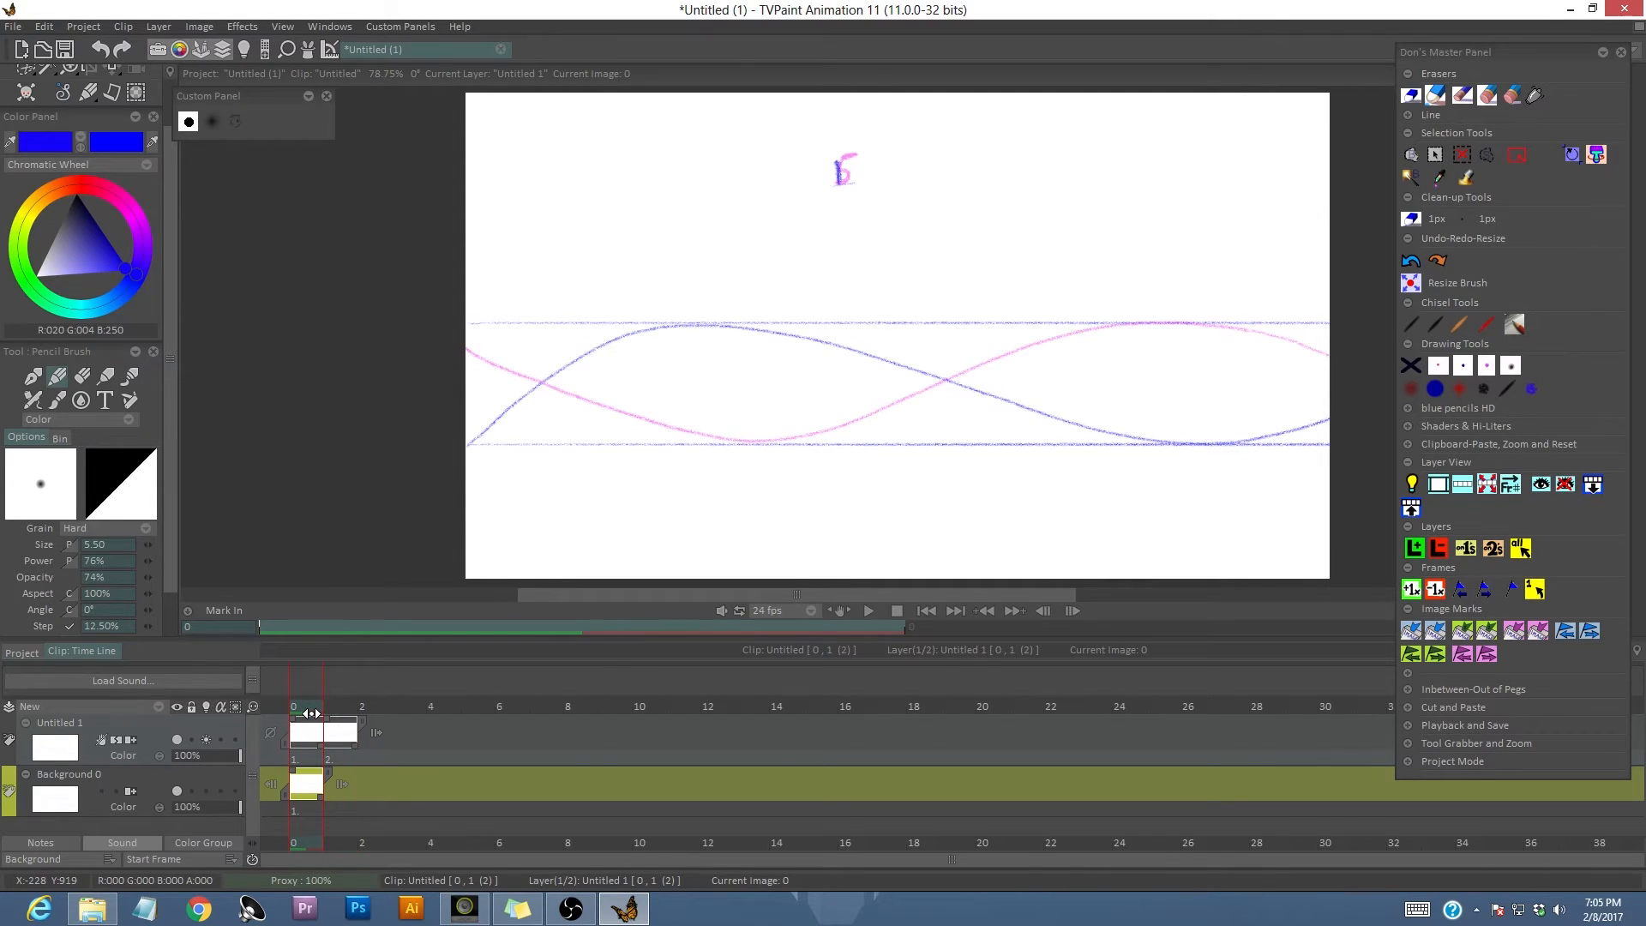
pyautogui.click(1411, 589)
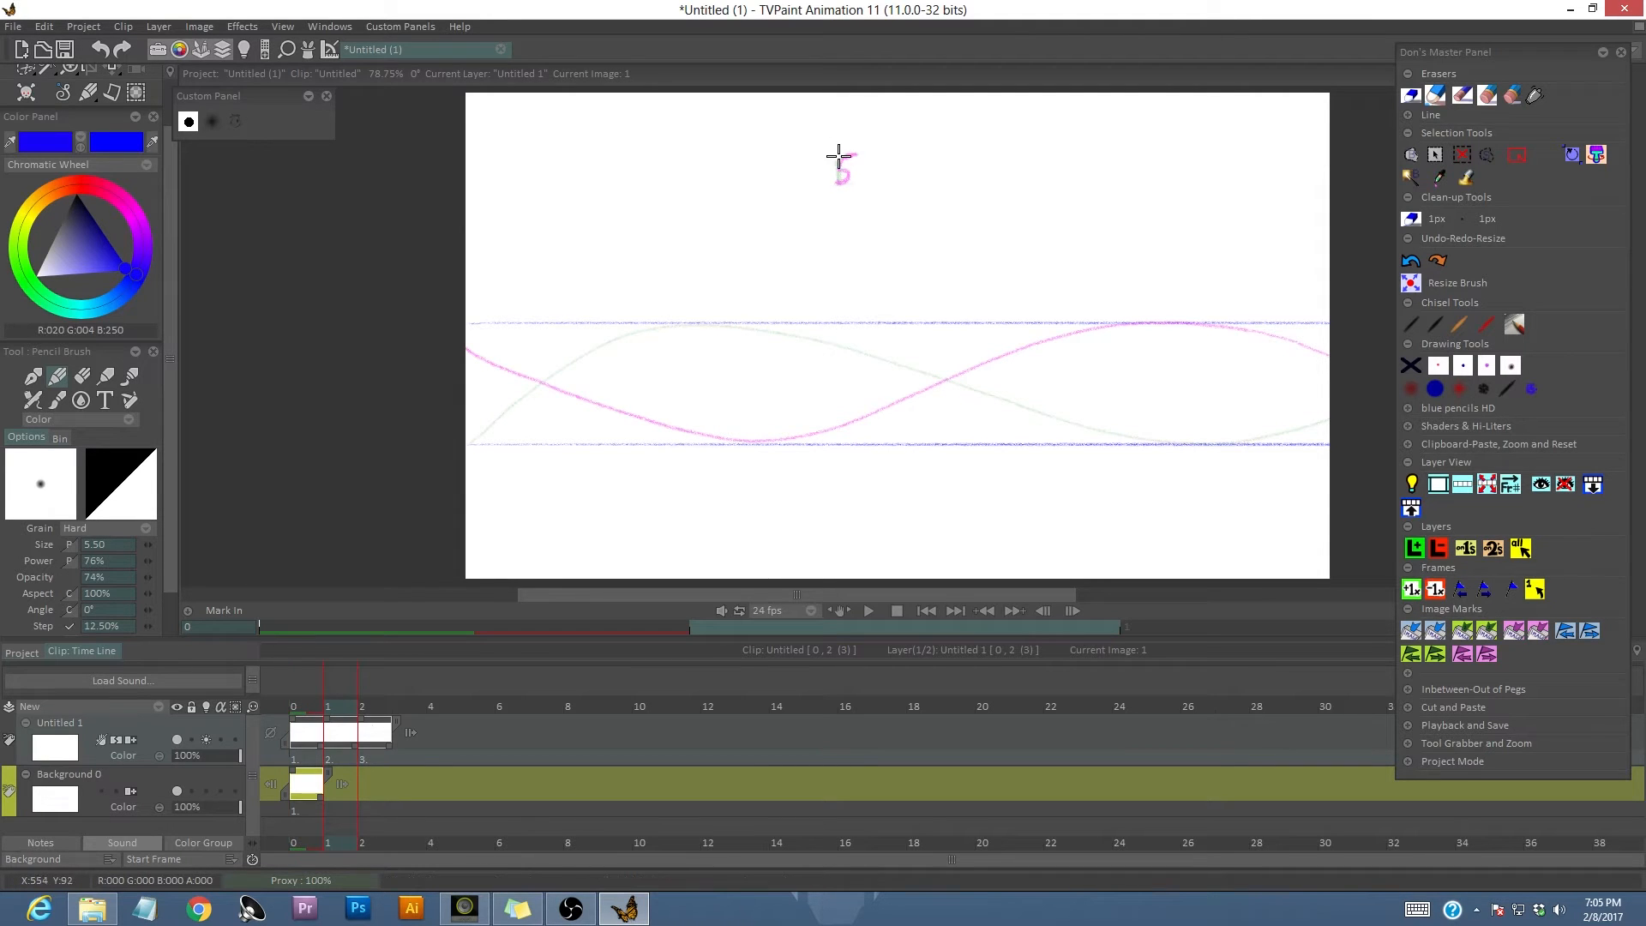
pyautogui.moveTo(839, 155); pyautogui.dragTo(853, 171)
pyautogui.press('e')
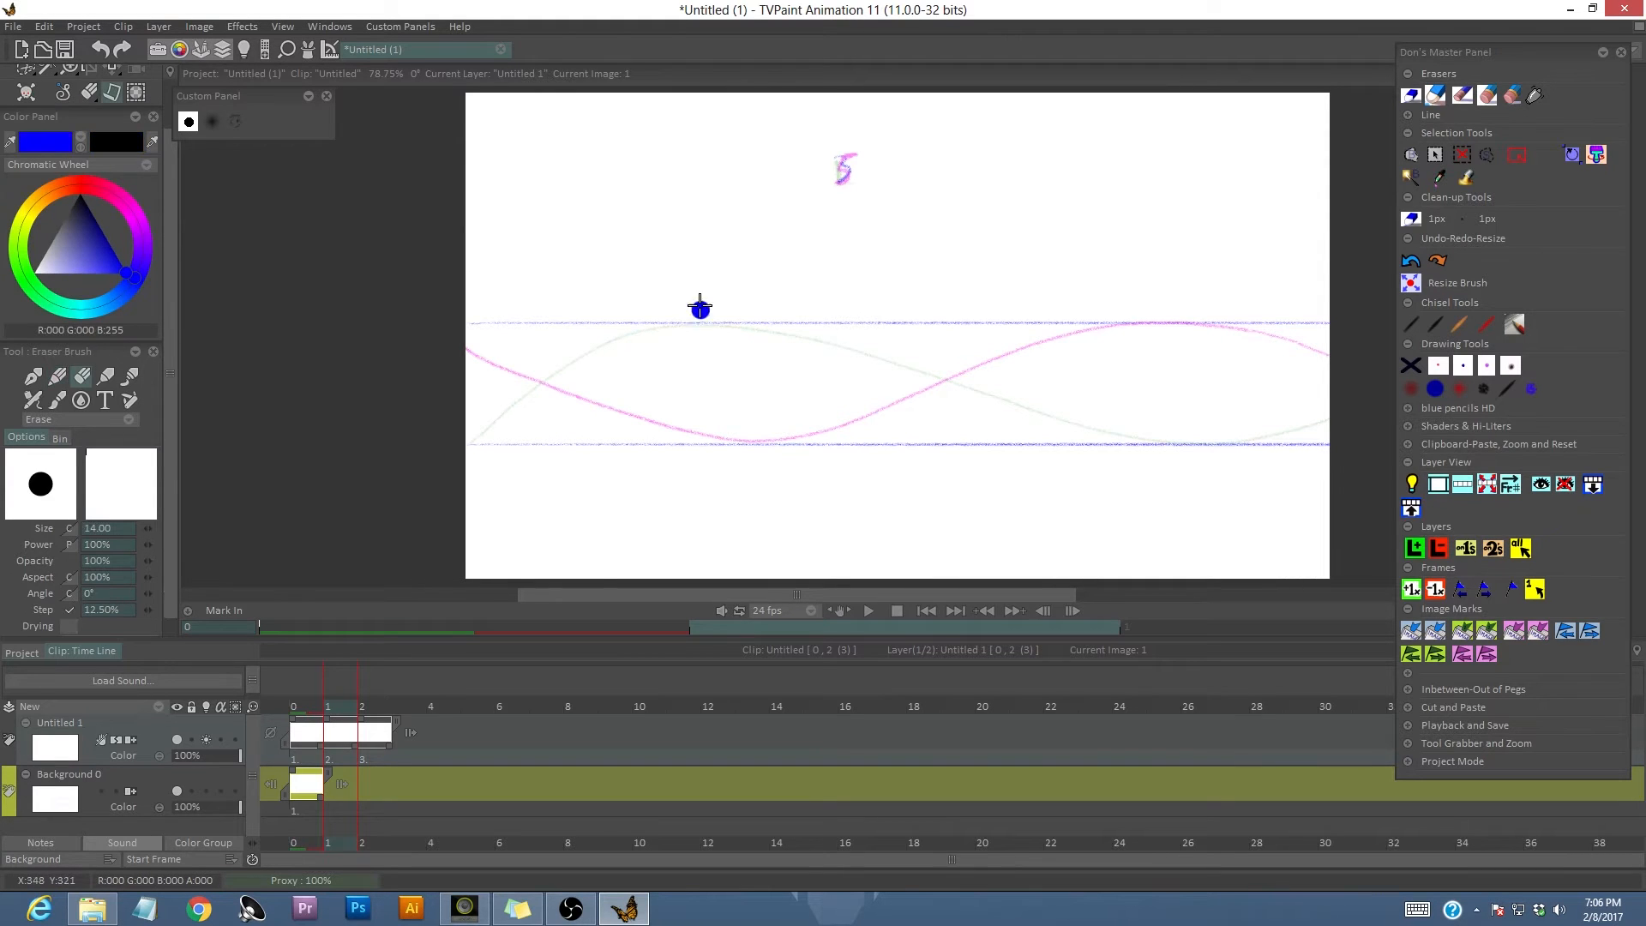
pyautogui.press('b')
# On the Background 0 layer, draw small marks above the crests of waves 1 and 5.
pyautogui.click(219, 781)
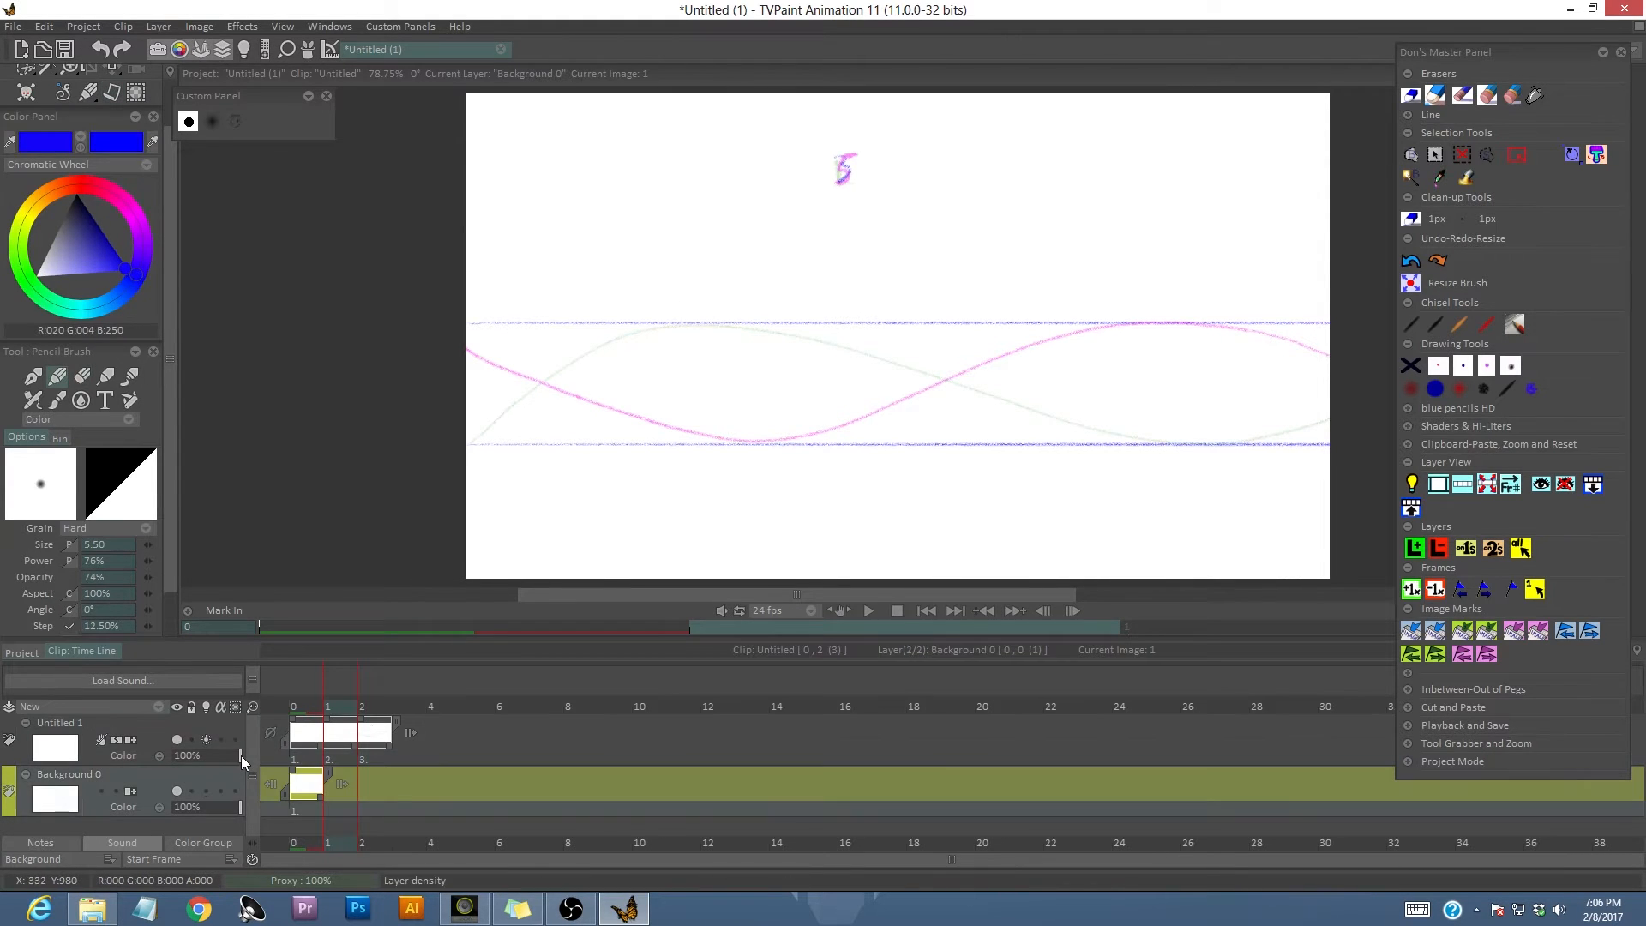
pyautogui.moveTo(701, 301); pyautogui.dragTo(701, 308)
pyautogui.moveTo(1189, 300); pyautogui.dragTo(1183, 307)
# Flip through the three frames to compare the waves, and sketch a right-pointing direction arrow above them.
pyautogui.click(312, 712)
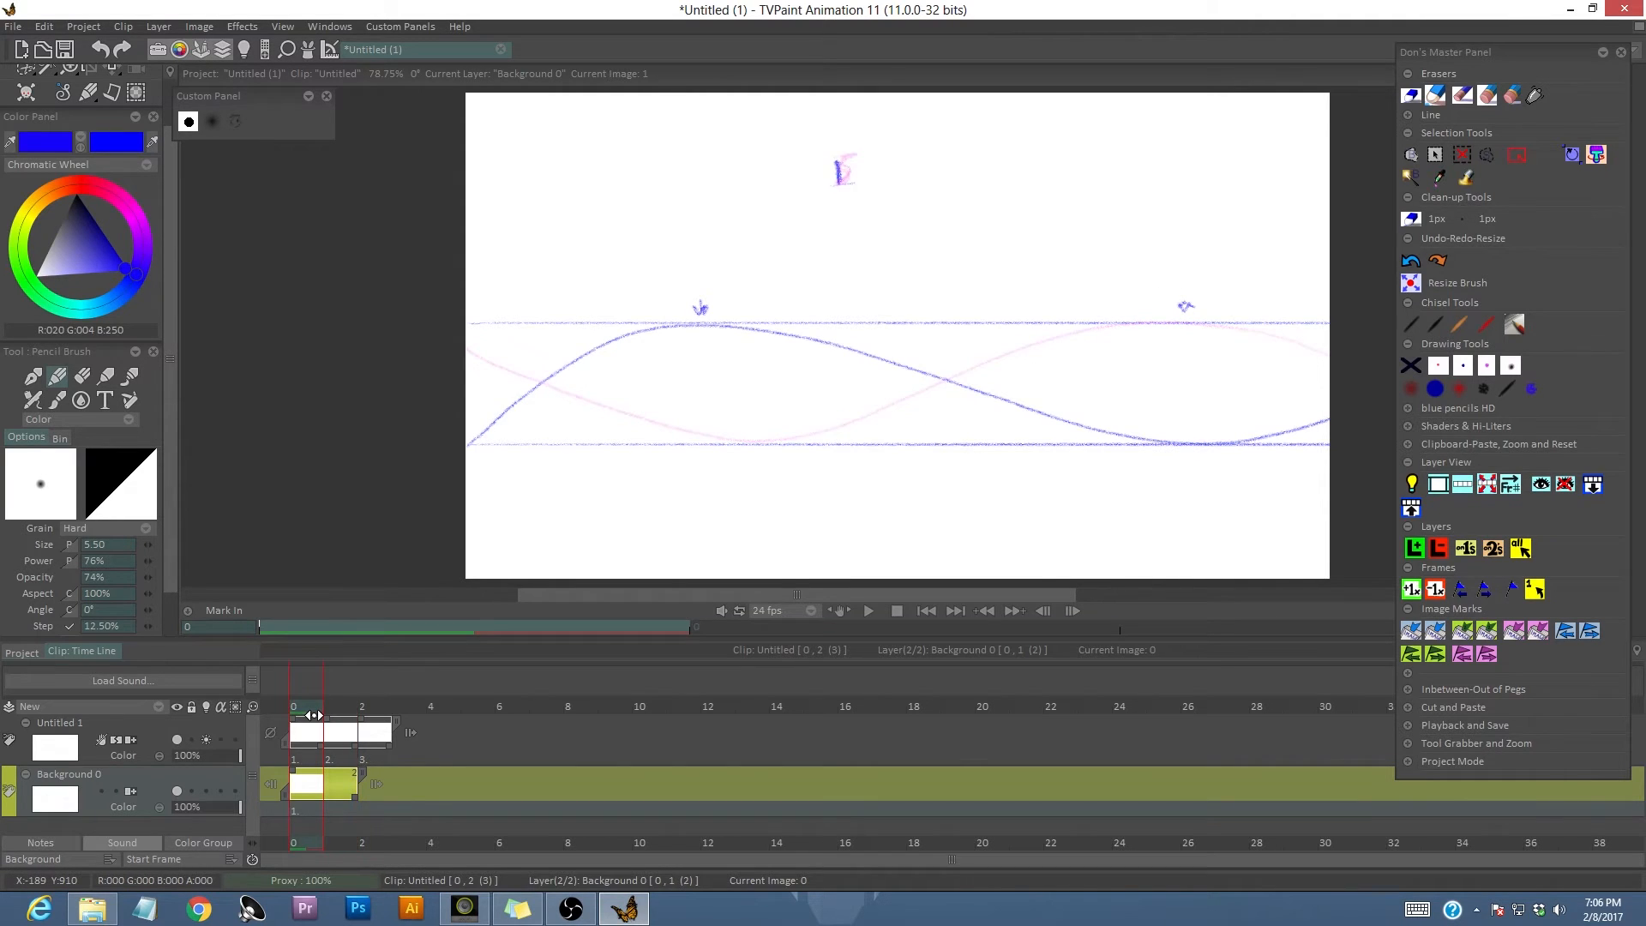
pyautogui.moveTo(312, 711); pyautogui.dragTo(371, 710)
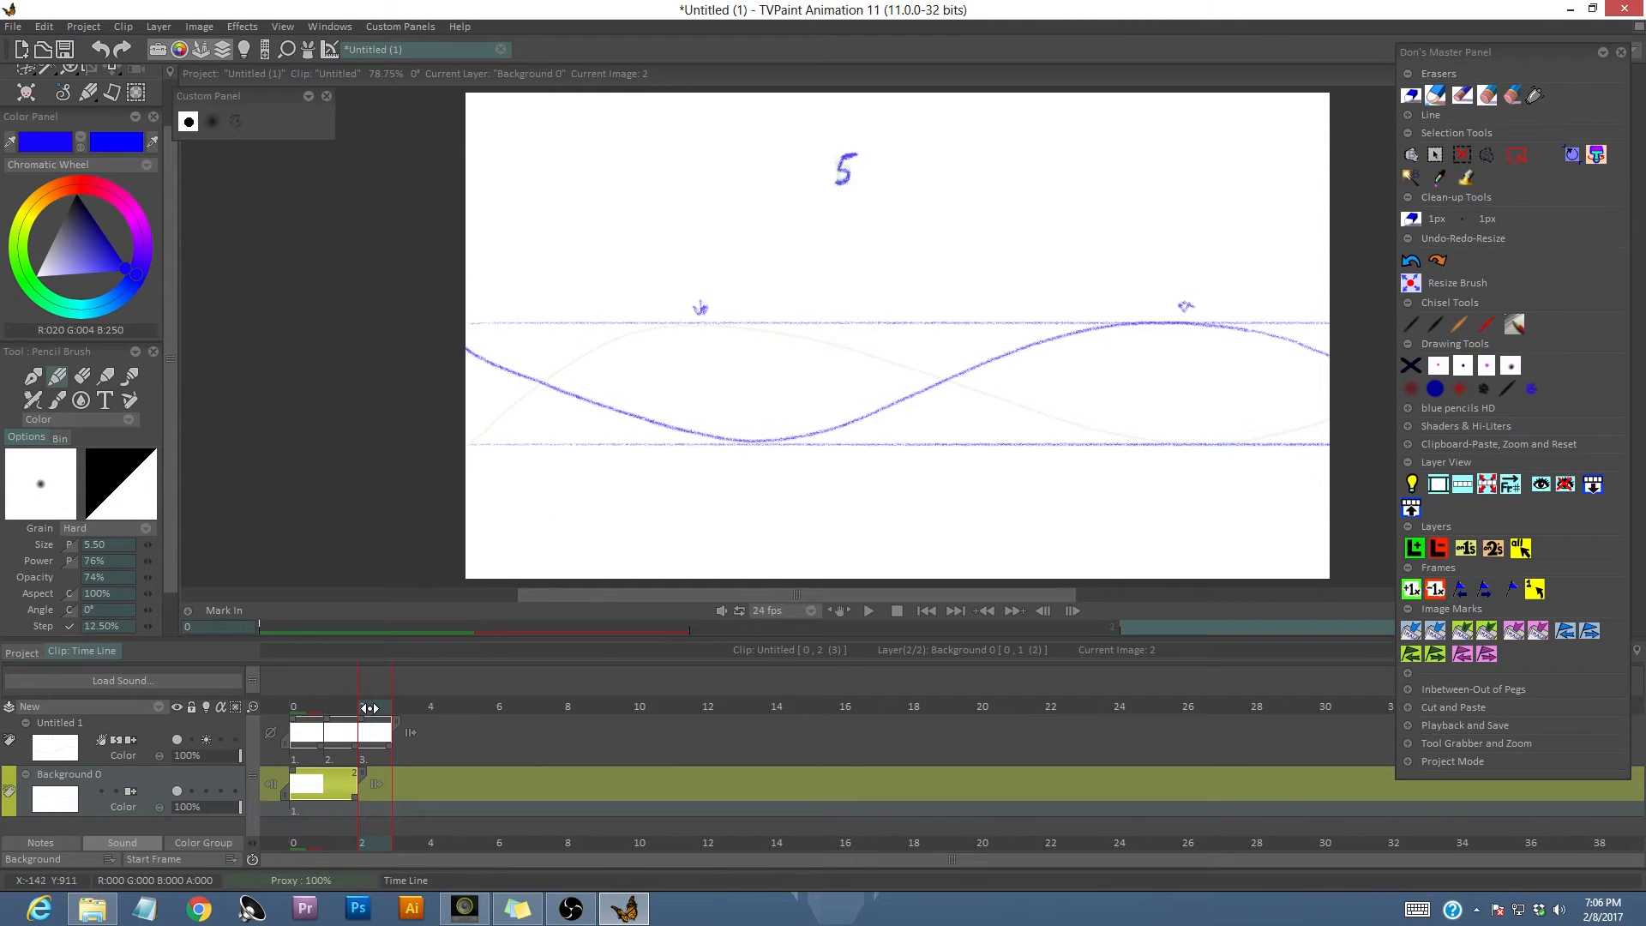
pyautogui.moveTo(354, 712)
pyautogui.mouseDown()
pyautogui.moveTo(313, 717)
pyautogui.moveTo(360, 717)
pyautogui.moveTo(333, 718)
pyautogui.mouseUp()
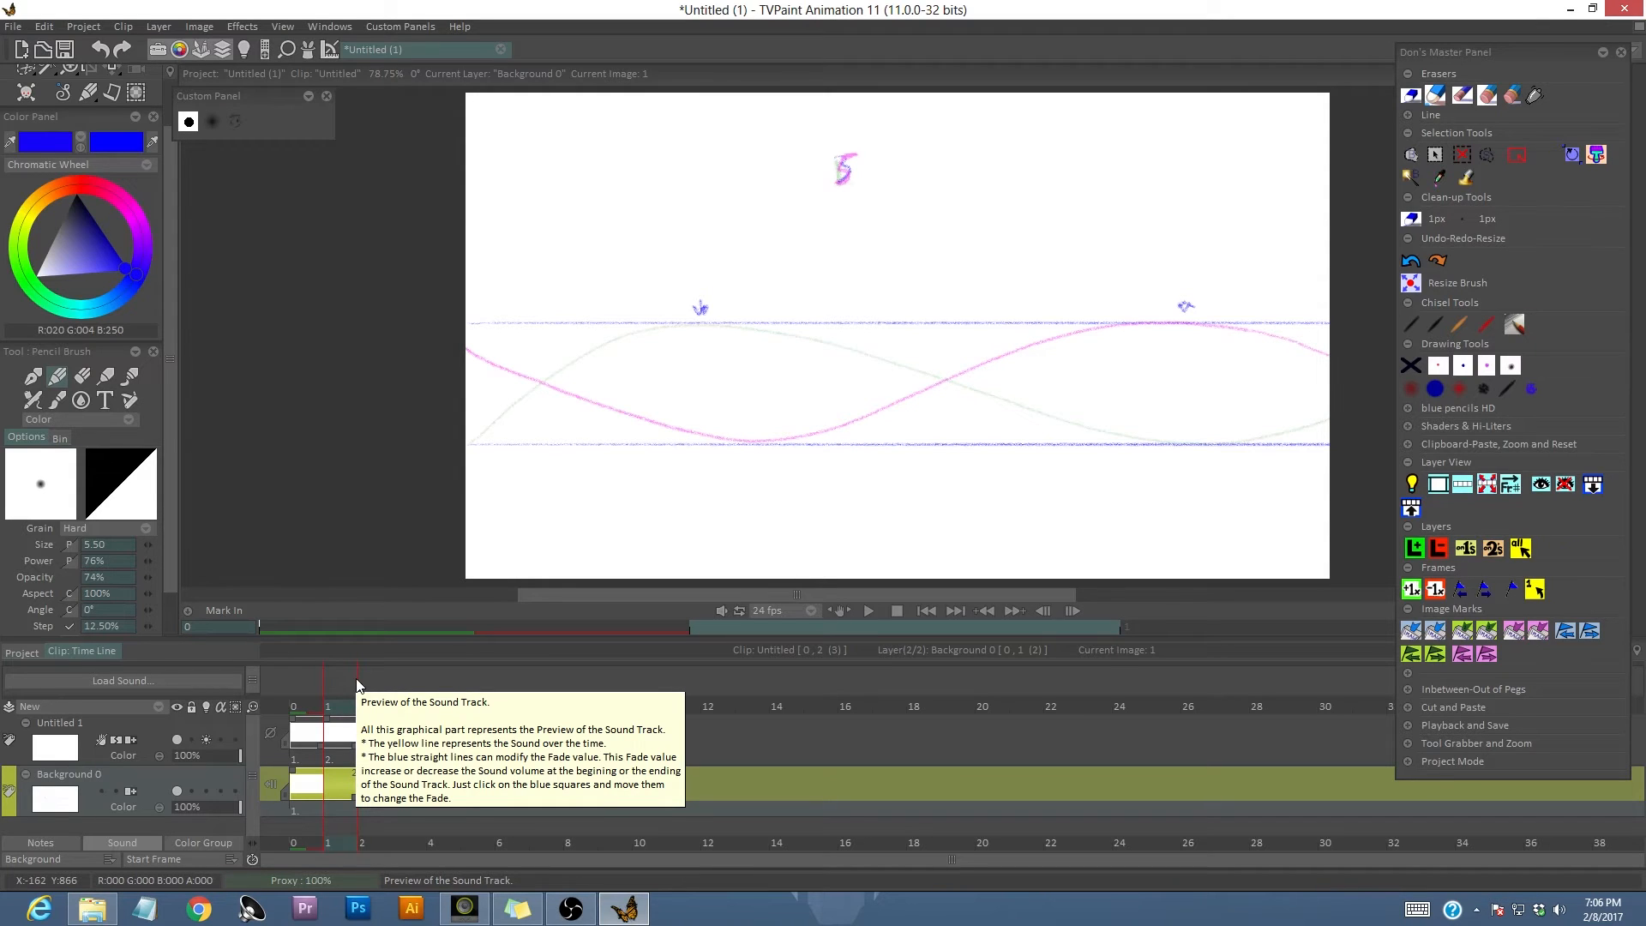
pyautogui.moveTo(633, 224); pyautogui.dragTo(746, 229)
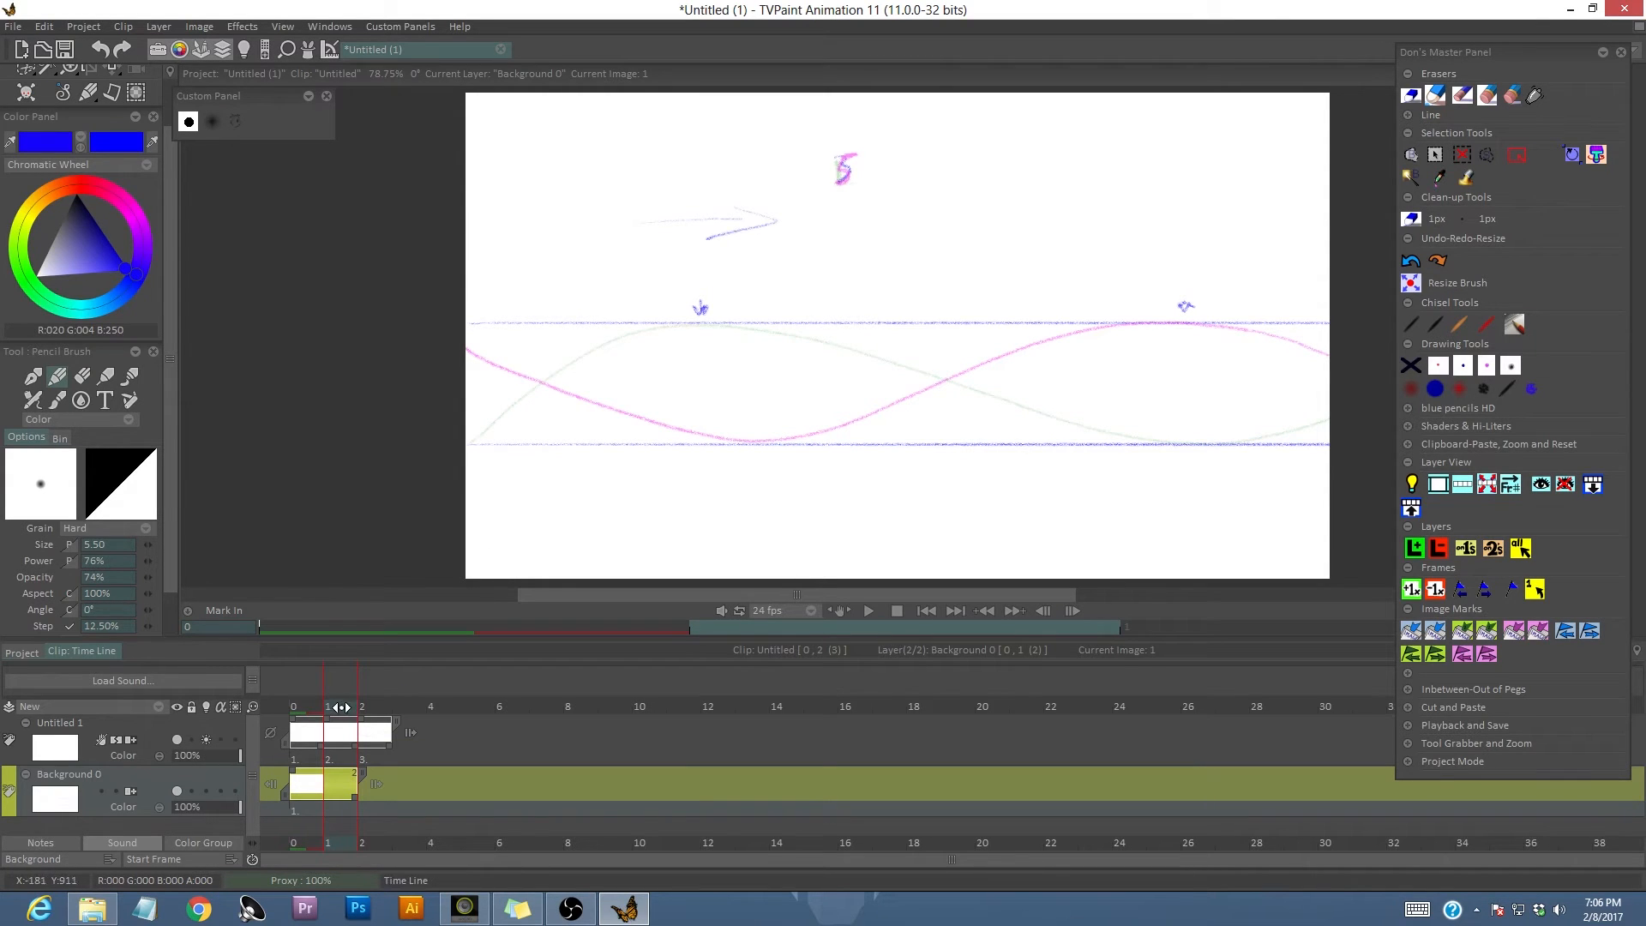
pyautogui.moveTo(336, 708)
pyautogui.mouseDown()
pyautogui.moveTo(303, 710)
pyautogui.moveTo(334, 709)
pyautogui.mouseUp()
# Draw small circles beside both crest marks and sketch a short crest arc midway between them on the upper guide.
pyautogui.moveTo(674, 306); pyautogui.dragTo(680, 298)
pyautogui.moveTo(1168, 292); pyautogui.dragTo(1171, 290)
pyautogui.moveTo(960, 327)
pyautogui.mouseDown()
pyautogui.moveTo(925, 327)
pyautogui.moveTo(996, 334)
pyautogui.mouseUp()
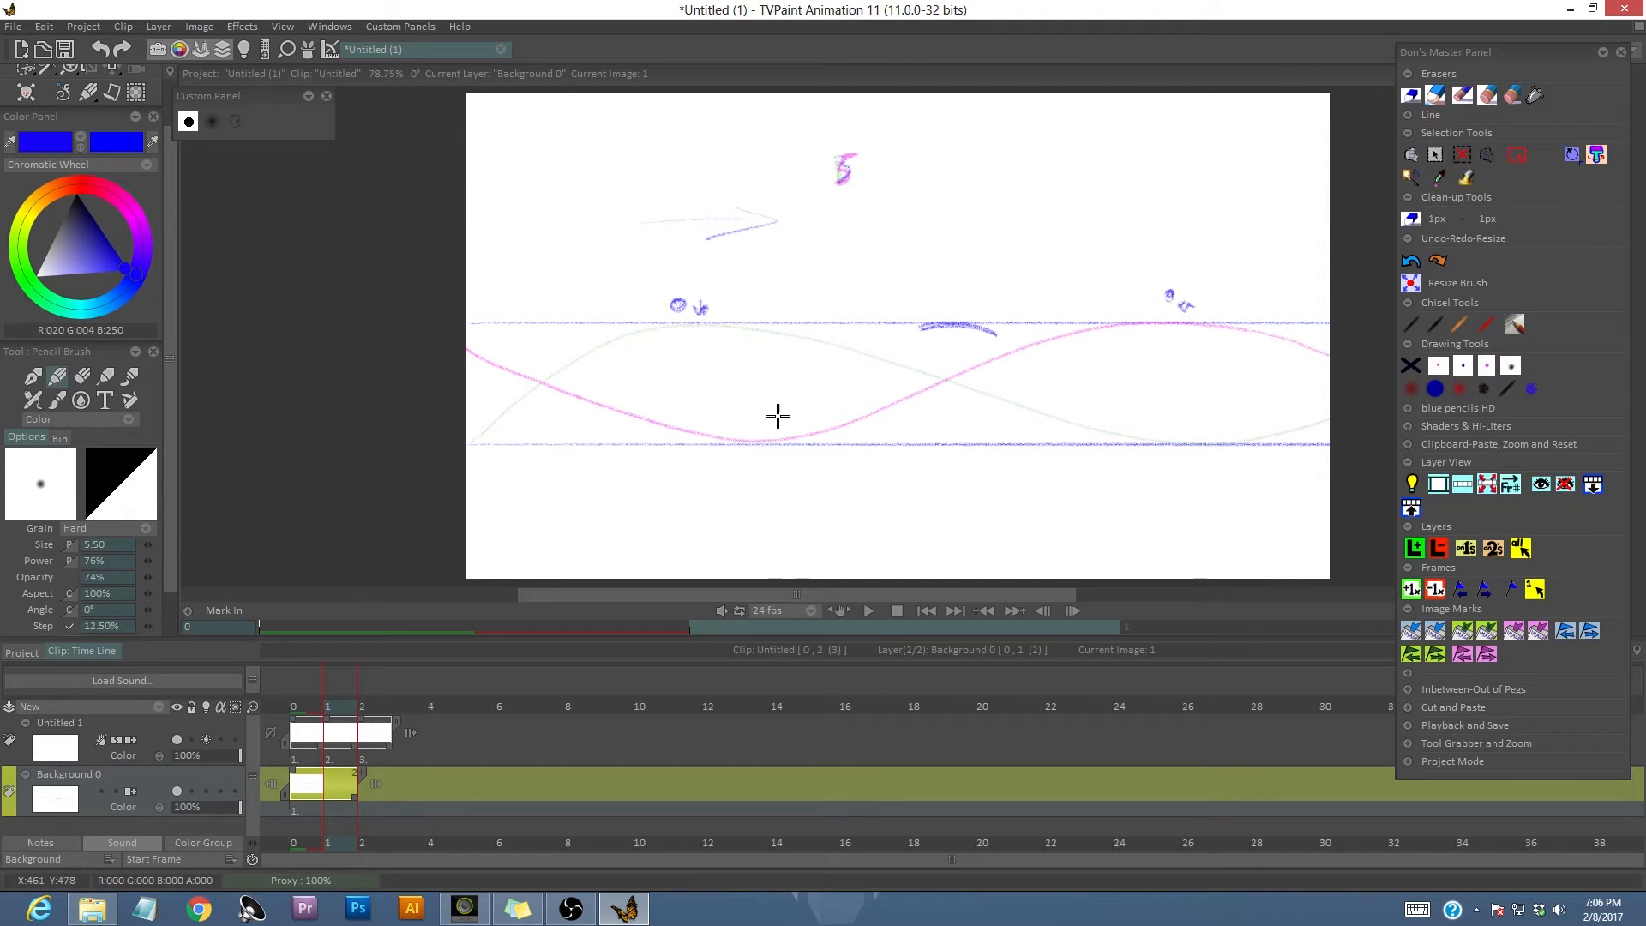
# Draw the in-between wave from the midway crest out to both canvas edges and darken its label 3.
pyautogui.moveTo(934, 324)
pyautogui.mouseDown()
pyautogui.moveTo(669, 432)
pyautogui.moveTo(466, 426)
pyautogui.mouseUp()
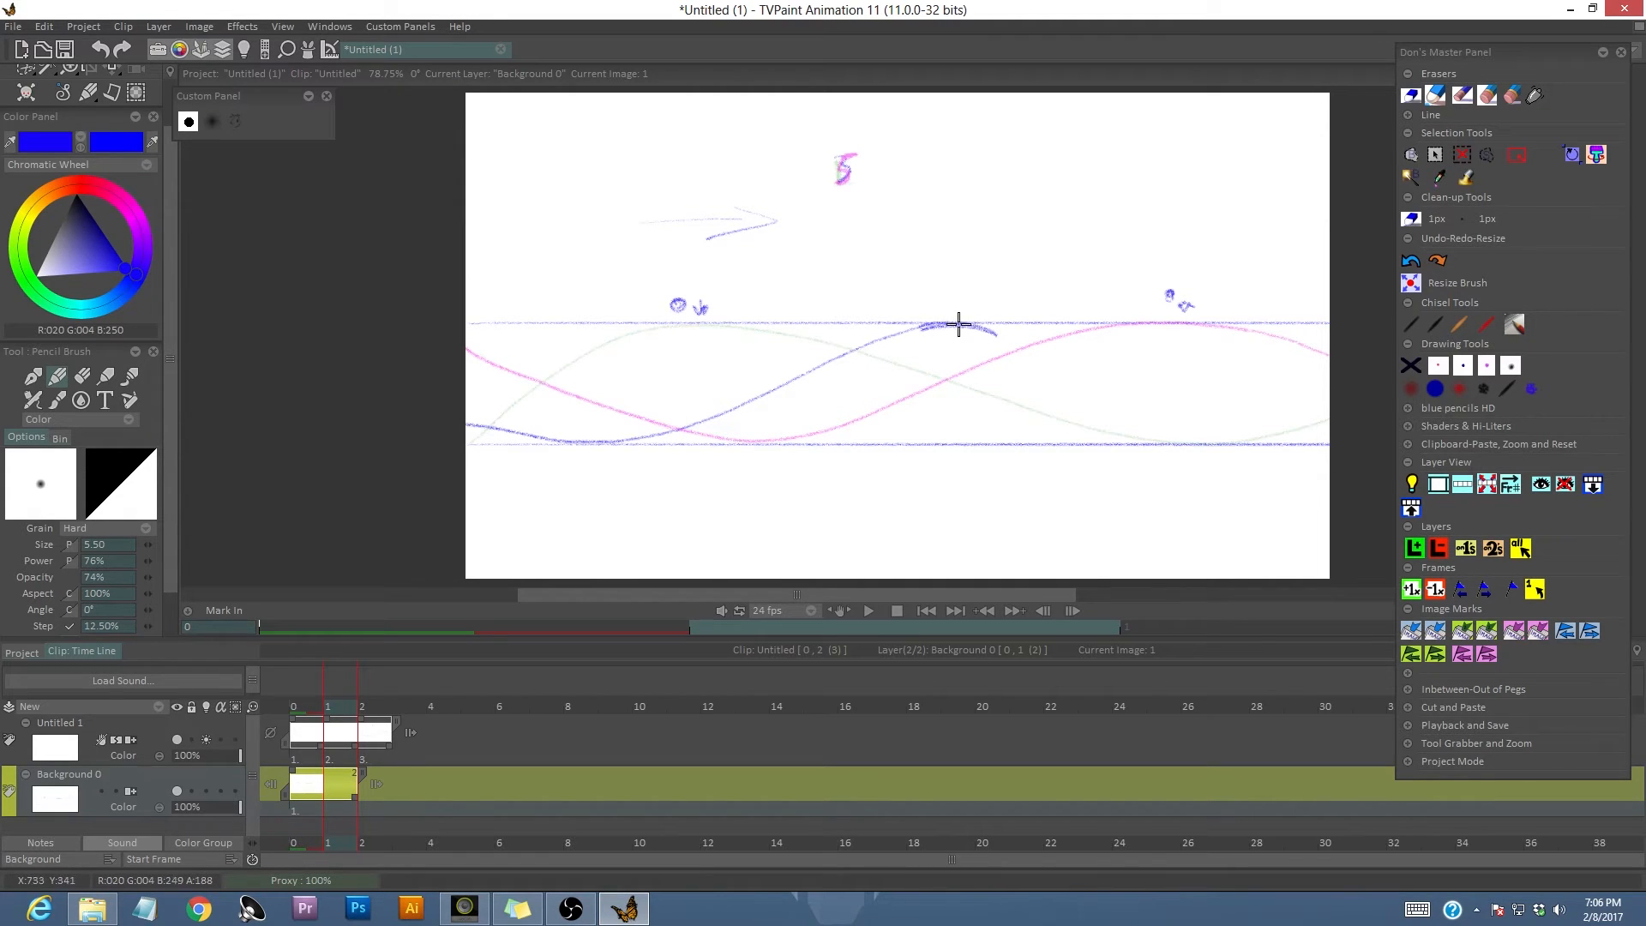
pyautogui.moveTo(951, 327); pyautogui.dragTo(1351, 434)
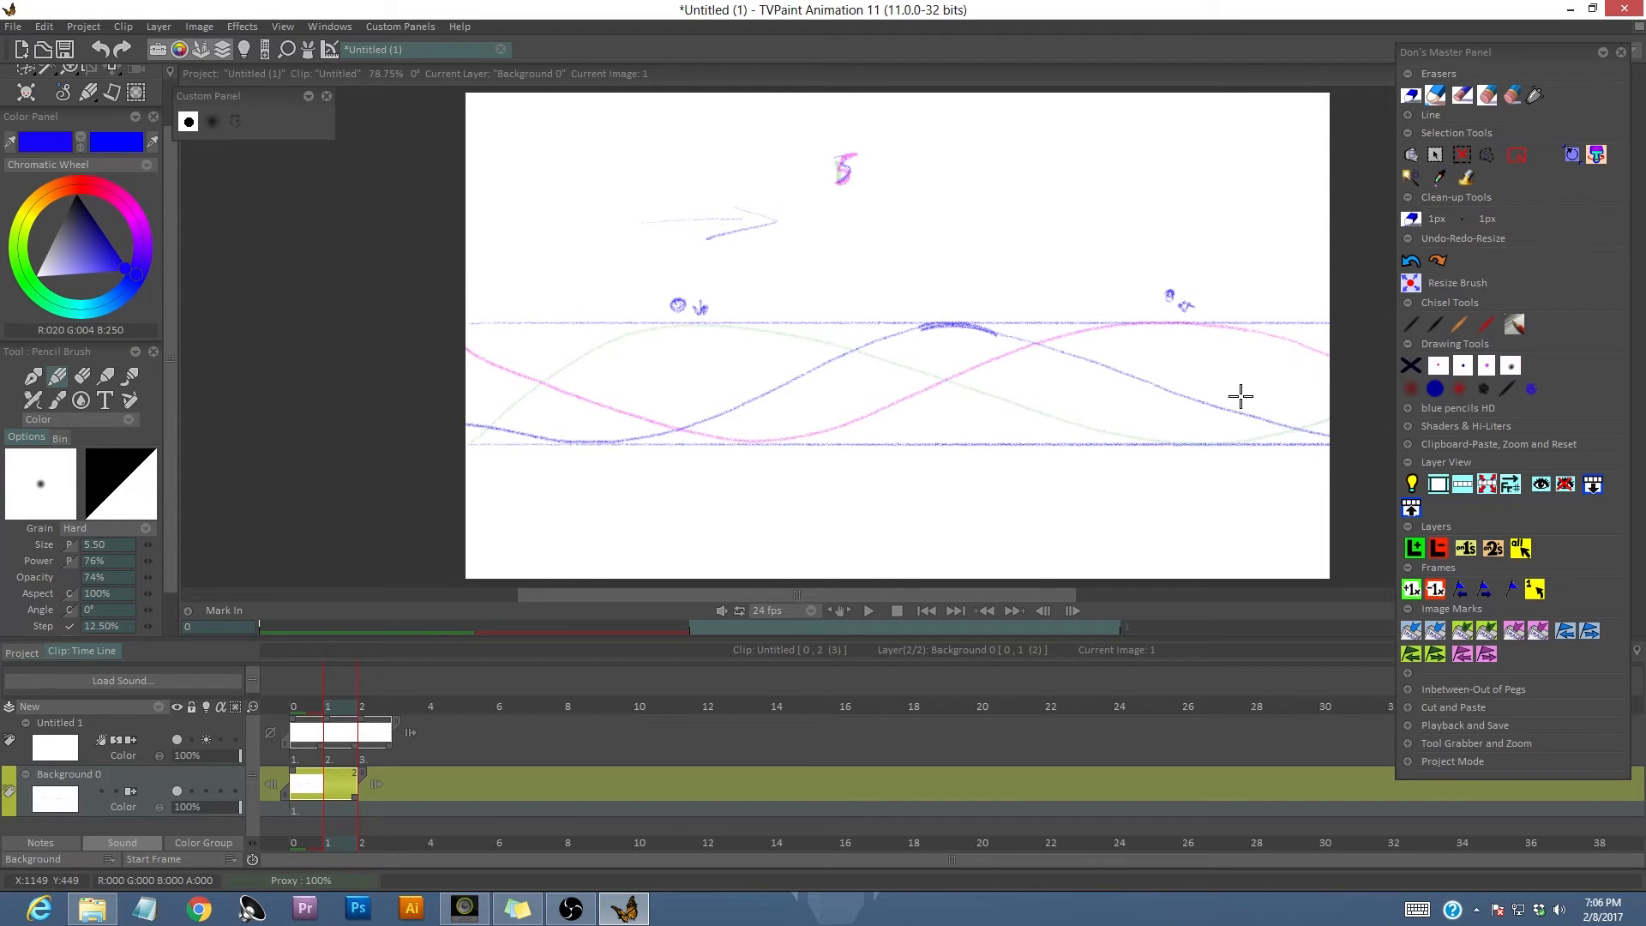
pyautogui.moveTo(661, 434); pyautogui.dragTo(463, 428)
pyautogui.moveTo(842, 157); pyautogui.dragTo(836, 185)
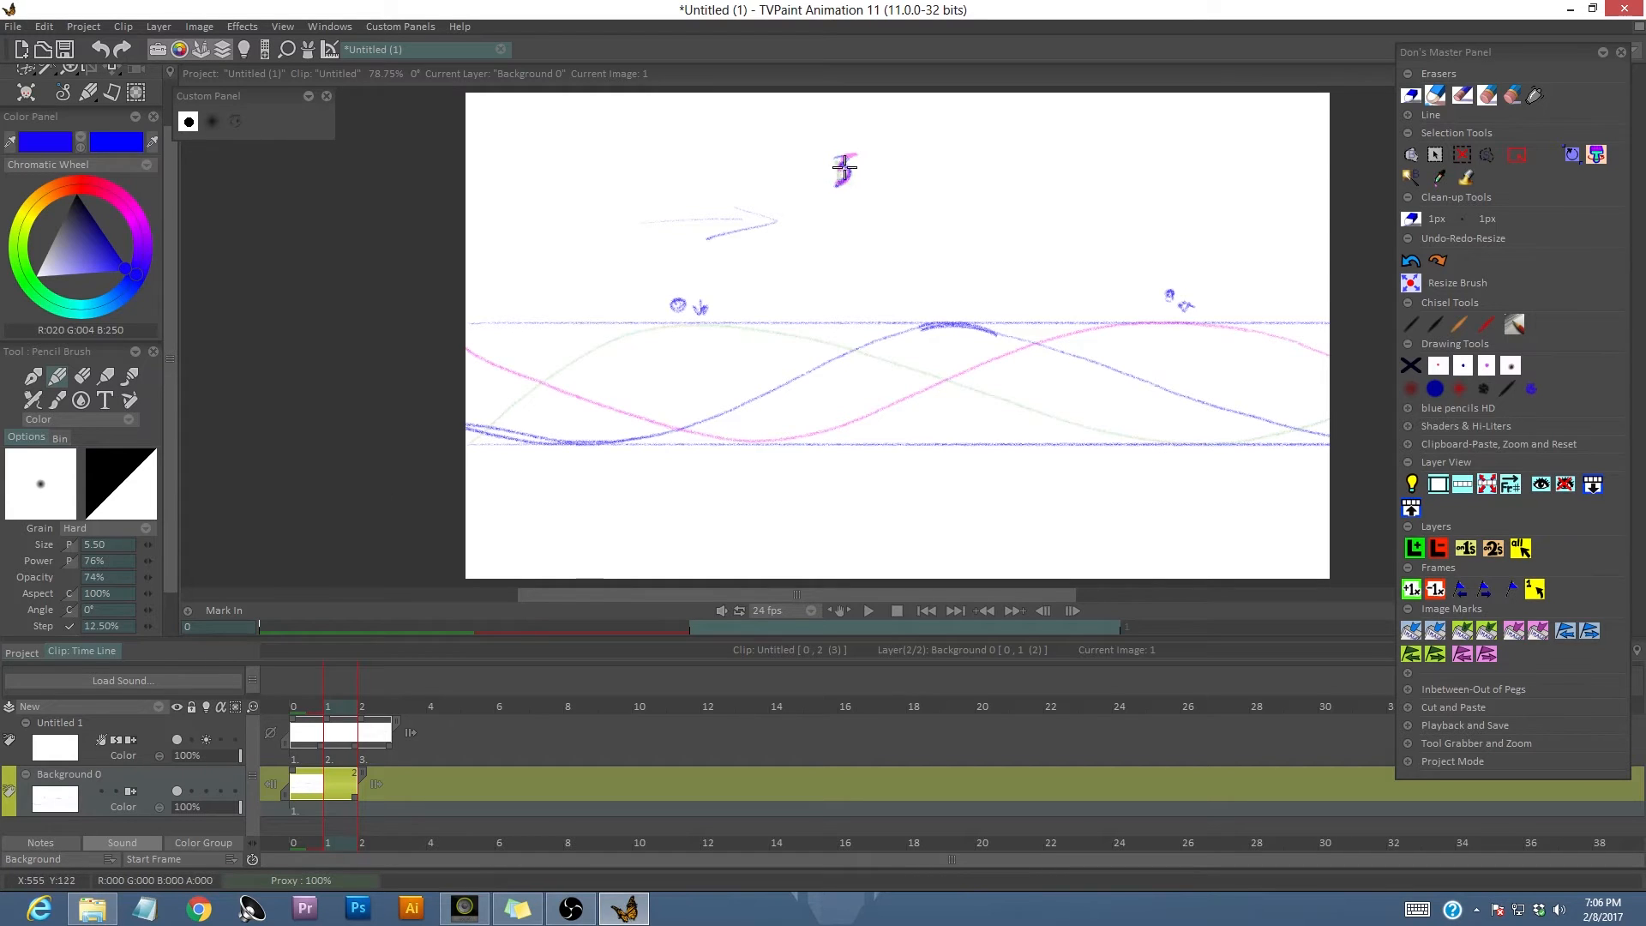
# Try erasing the left end of wave 3, and undo that along with the wave 3 and label strokes on the Background 0 layer.
pyautogui.press('e')
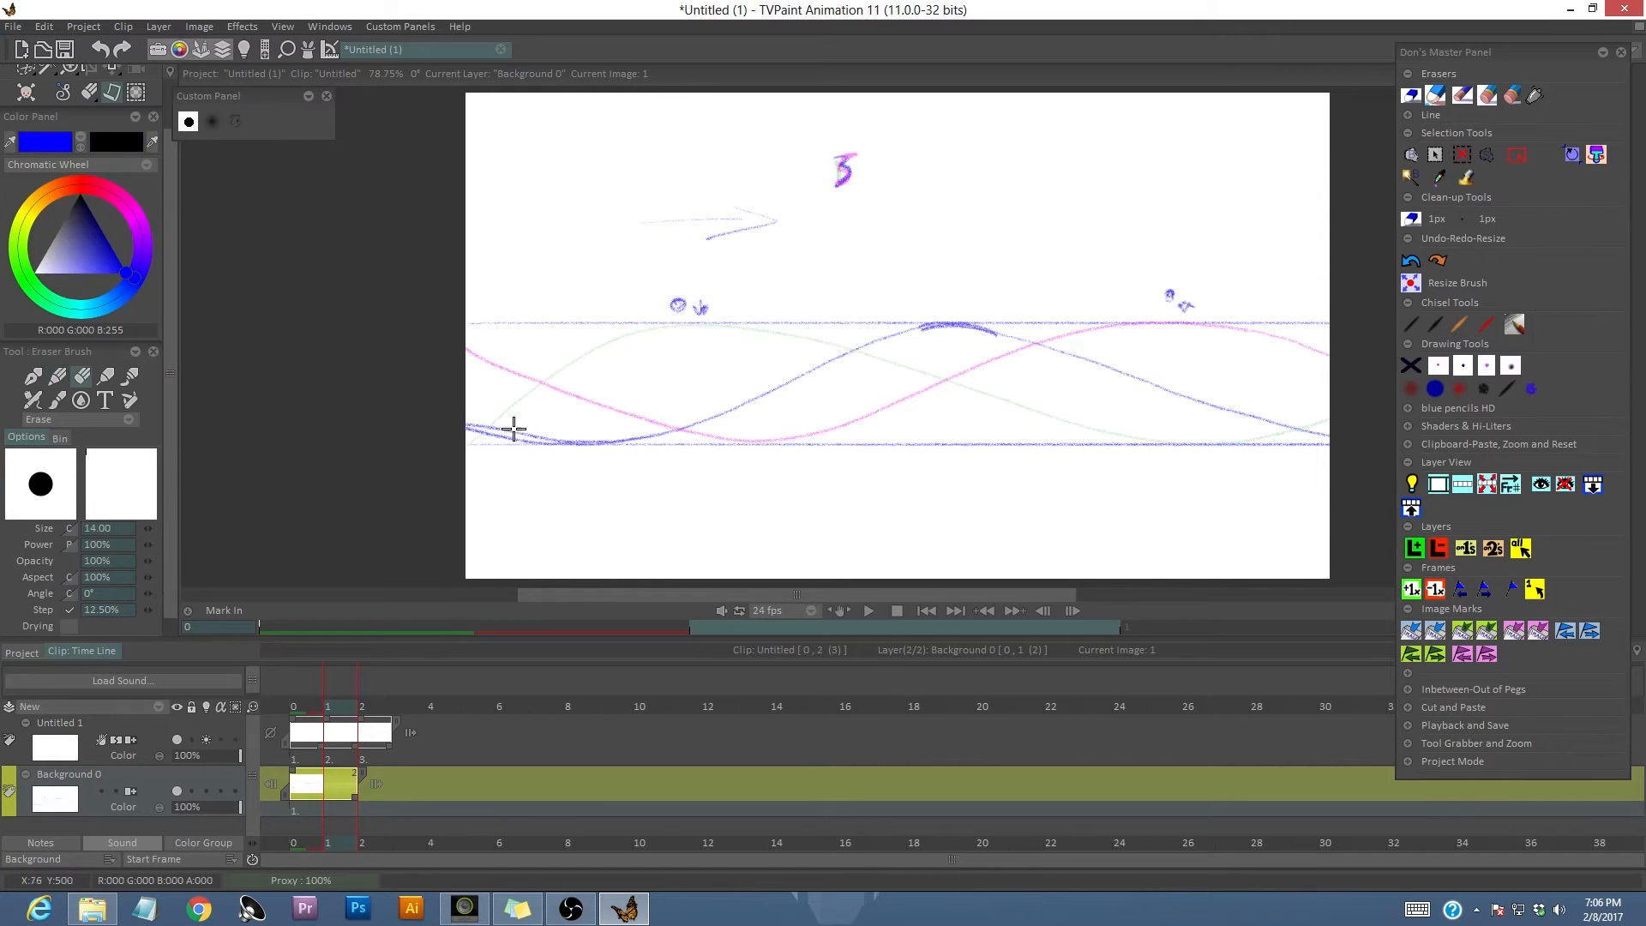
pyautogui.moveTo(471, 427)
pyautogui.mouseDown()
pyautogui.moveTo(602, 444)
pyautogui.moveTo(742, 408)
pyautogui.mouseUp()
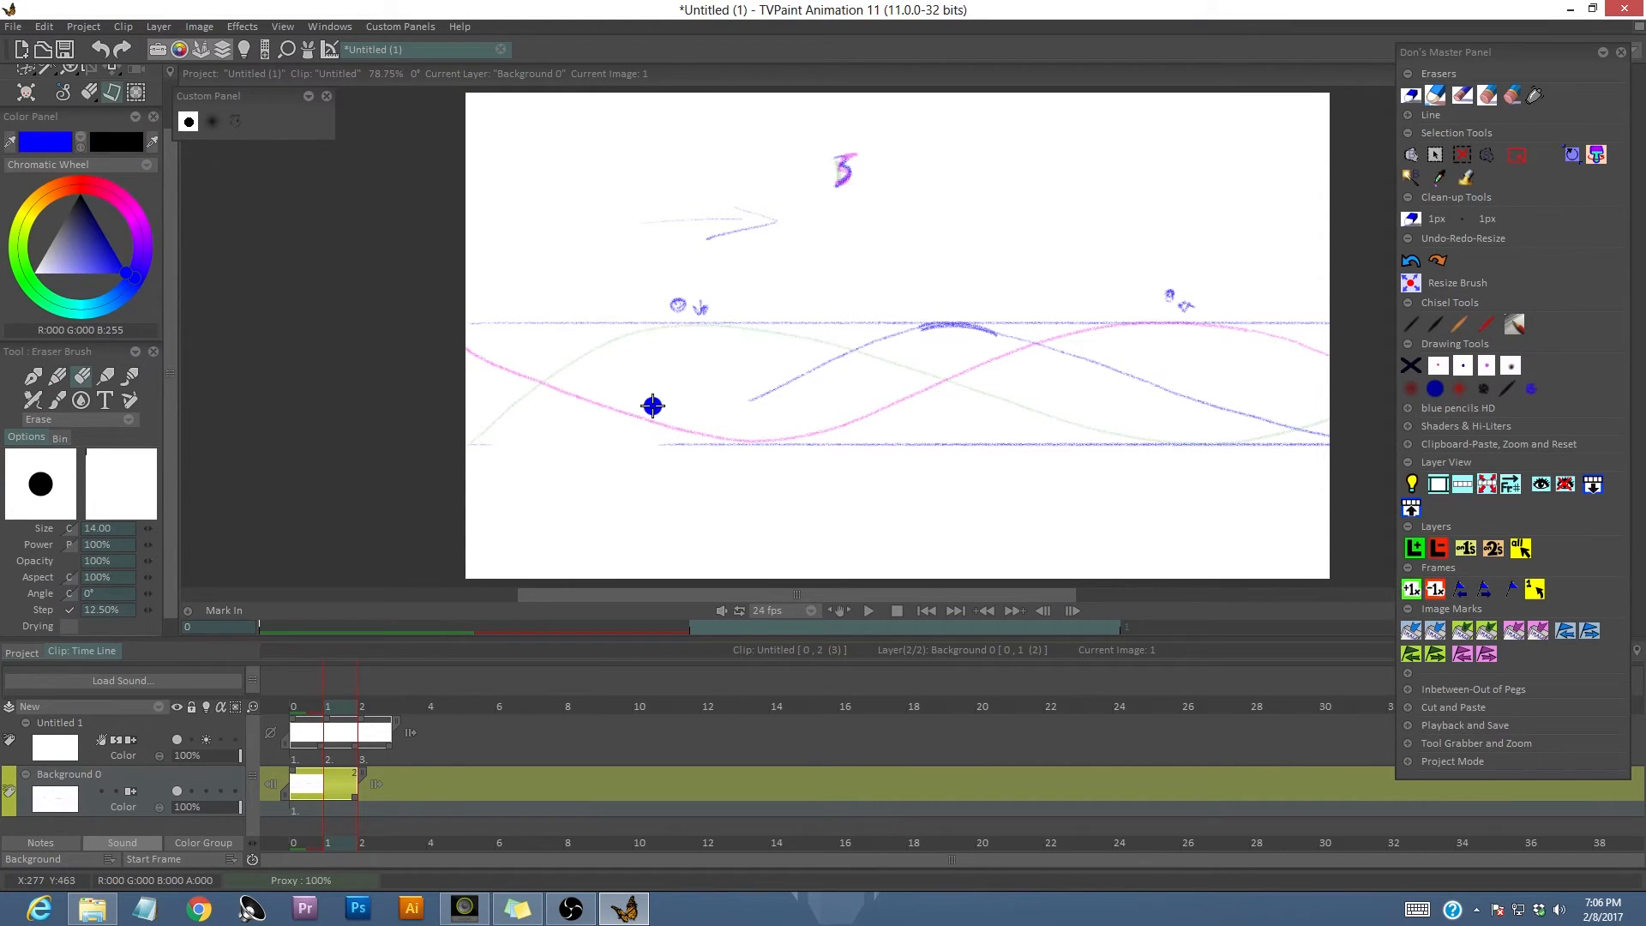
pyautogui.hotkey('ctrl', 'z')
pyautogui.hotkey('ctrl', 'z')
pyautogui.hotkey('ctrl', 'z')
pyautogui.hotkey('ctrl', 'z')
pyautogui.hotkey('ctrl', 'z')
pyautogui.hotkey('ctrl', 'z')
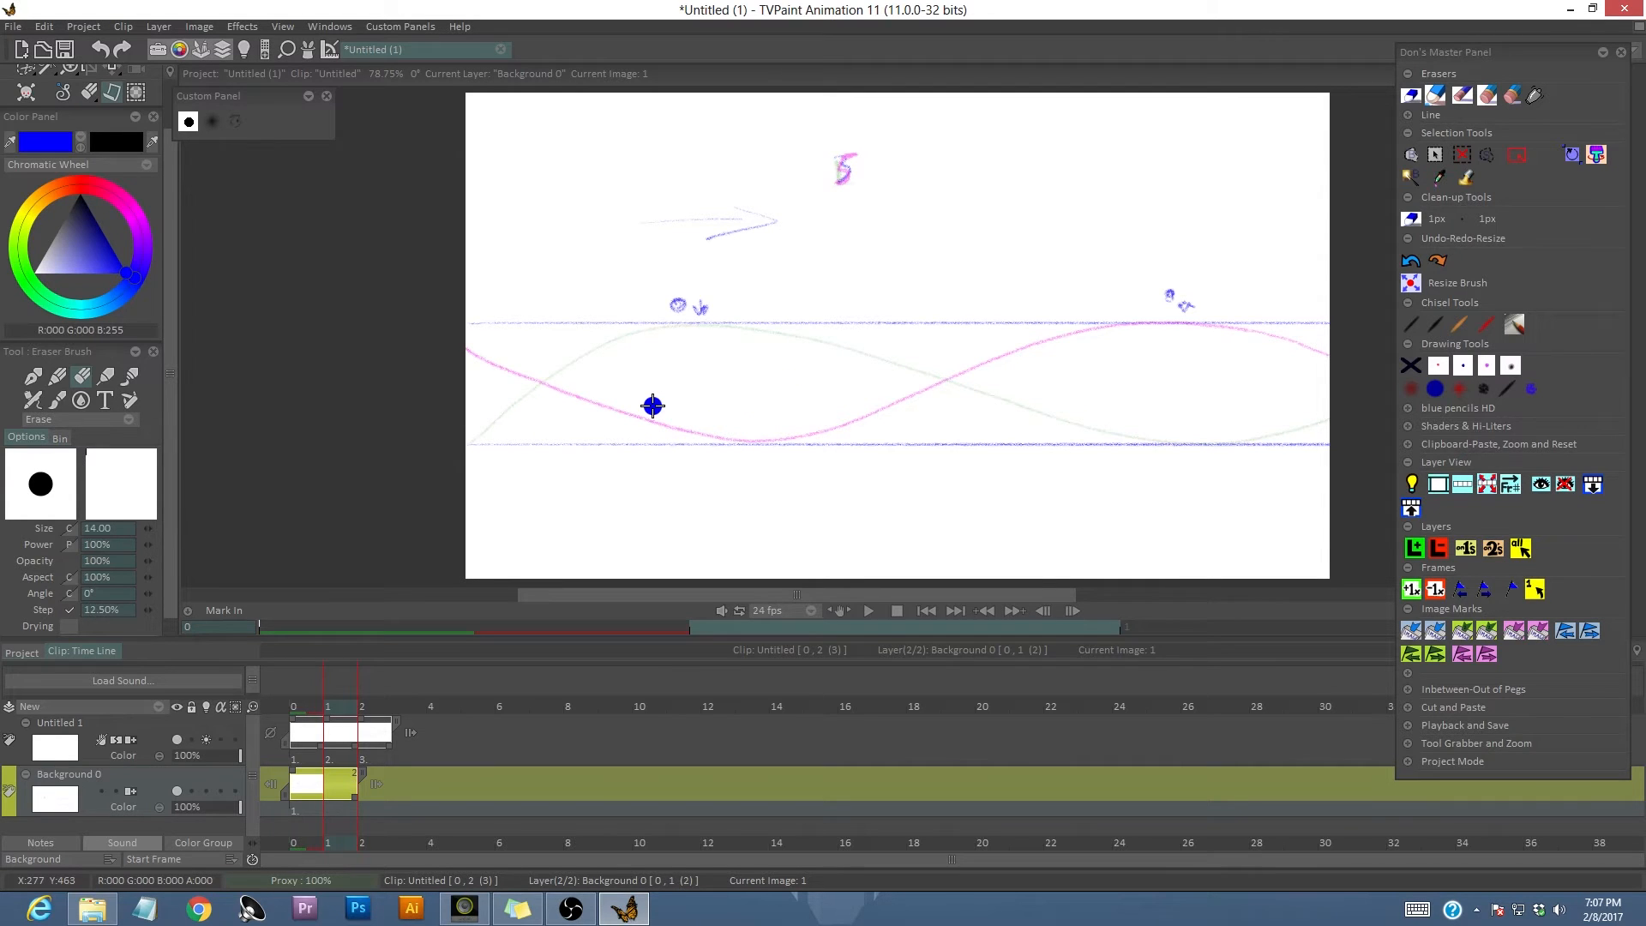
# On the Untitled 1 layer, draw wave 3 in pencil with its crest midway between waves 1 and 5, reaching both canvas edges.
pyautogui.press('e')
pyautogui.click(184, 728)
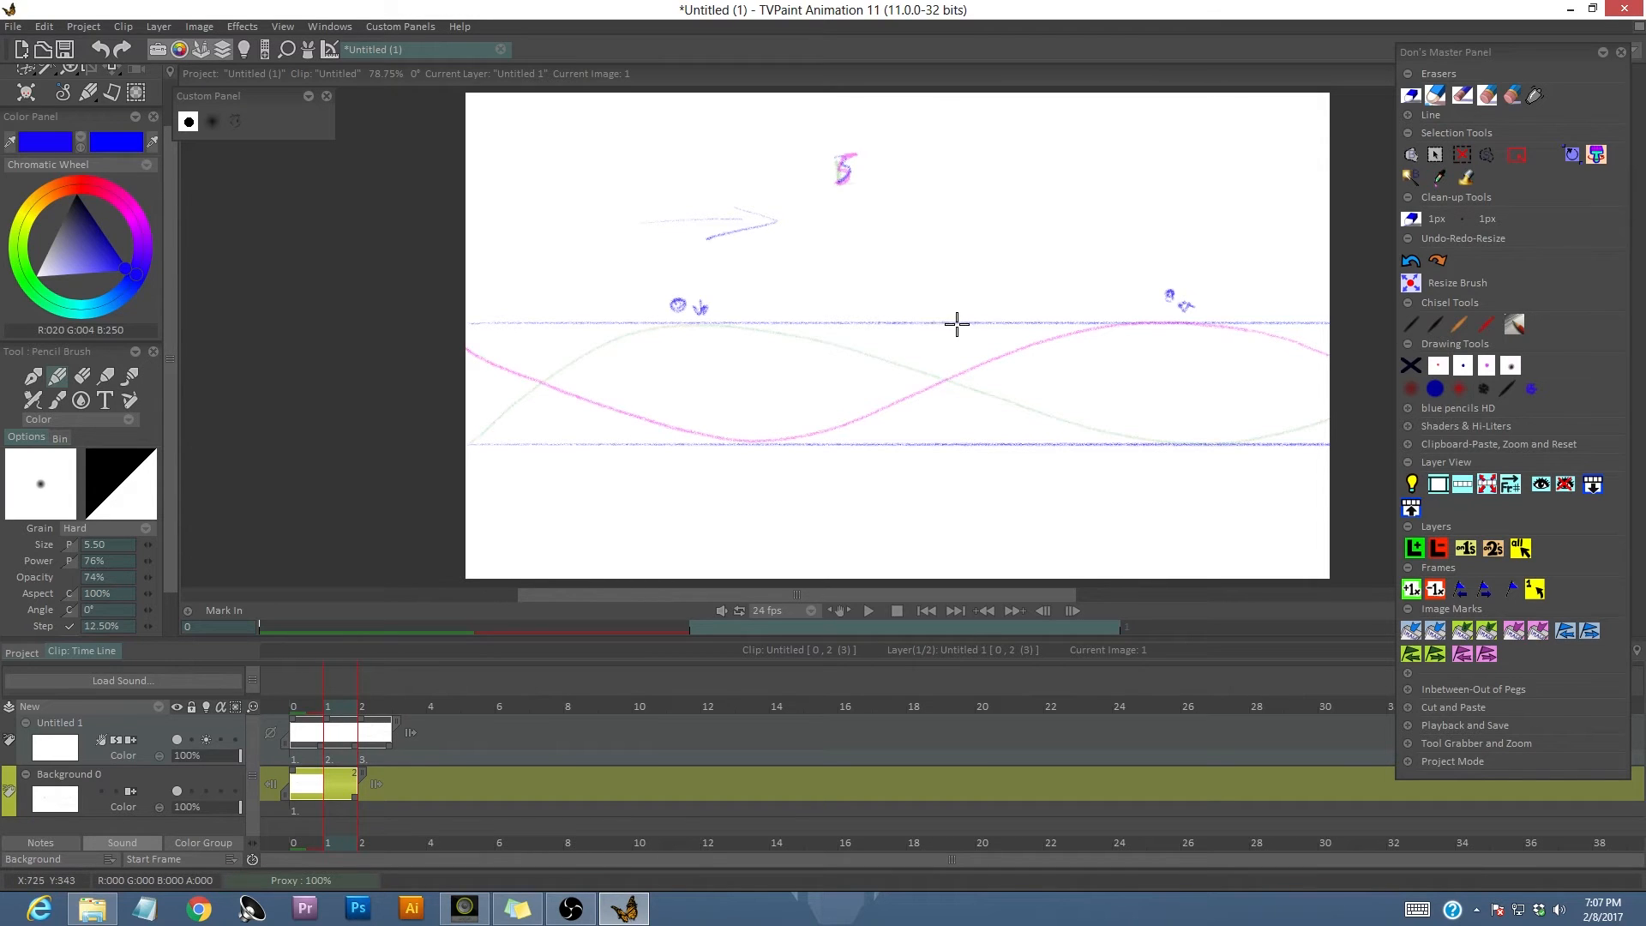
pyautogui.moveTo(944, 322)
pyautogui.mouseDown()
pyautogui.moveTo(979, 328)
pyautogui.moveTo(896, 330)
pyautogui.moveTo(641, 431)
pyautogui.moveTo(464, 437)
pyautogui.moveTo(583, 445)
pyautogui.moveTo(949, 324)
pyautogui.moveTo(1359, 433)
pyautogui.mouseUp()
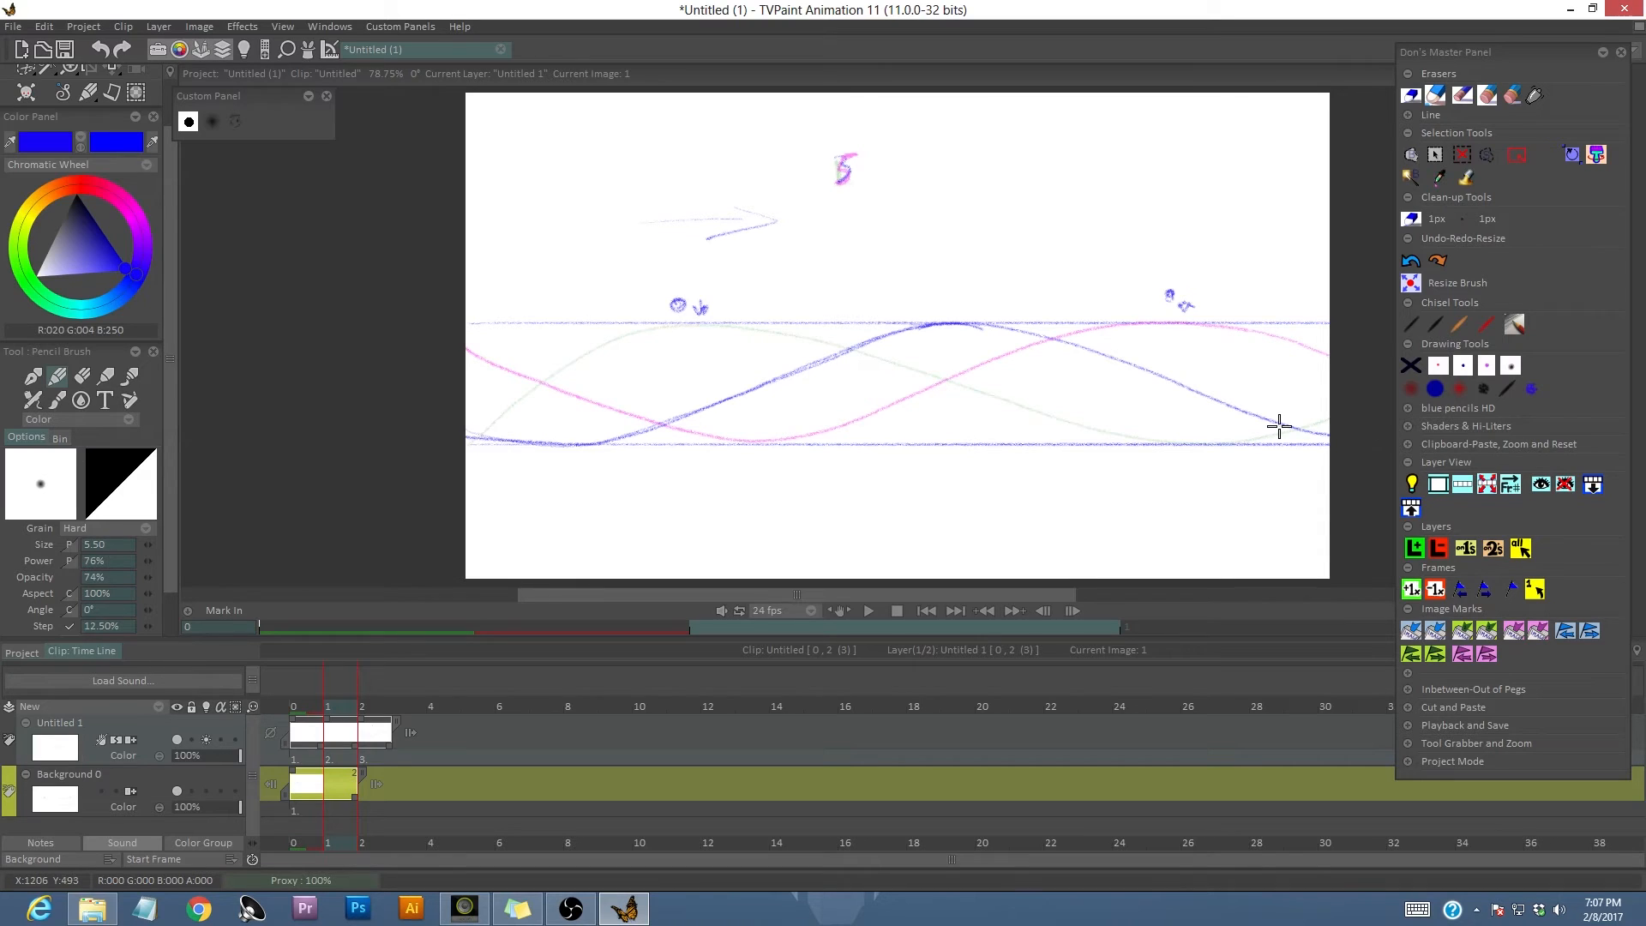
# Flip through the waves, and on frame 0 erase and redraw the left slope of wave 1 out to the canvas edge.
pyautogui.moveTo(338, 707); pyautogui.dragTo(382, 720)
pyautogui.click(310, 734)
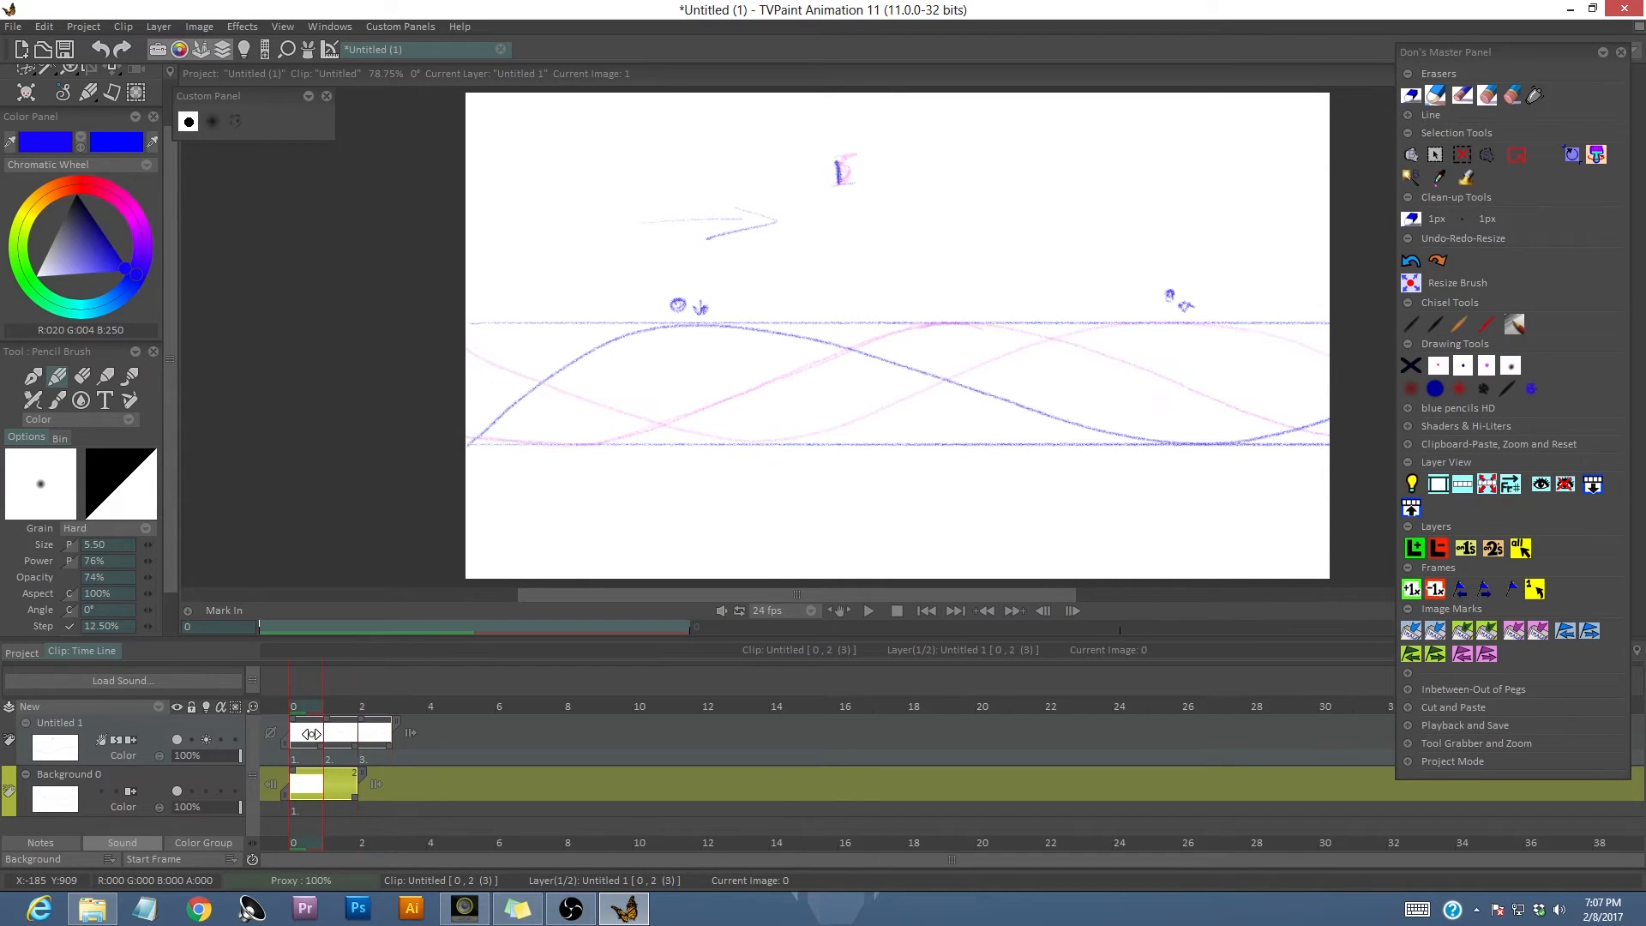
pyautogui.press('e')
pyautogui.moveTo(561, 374); pyautogui.dragTo(470, 437)
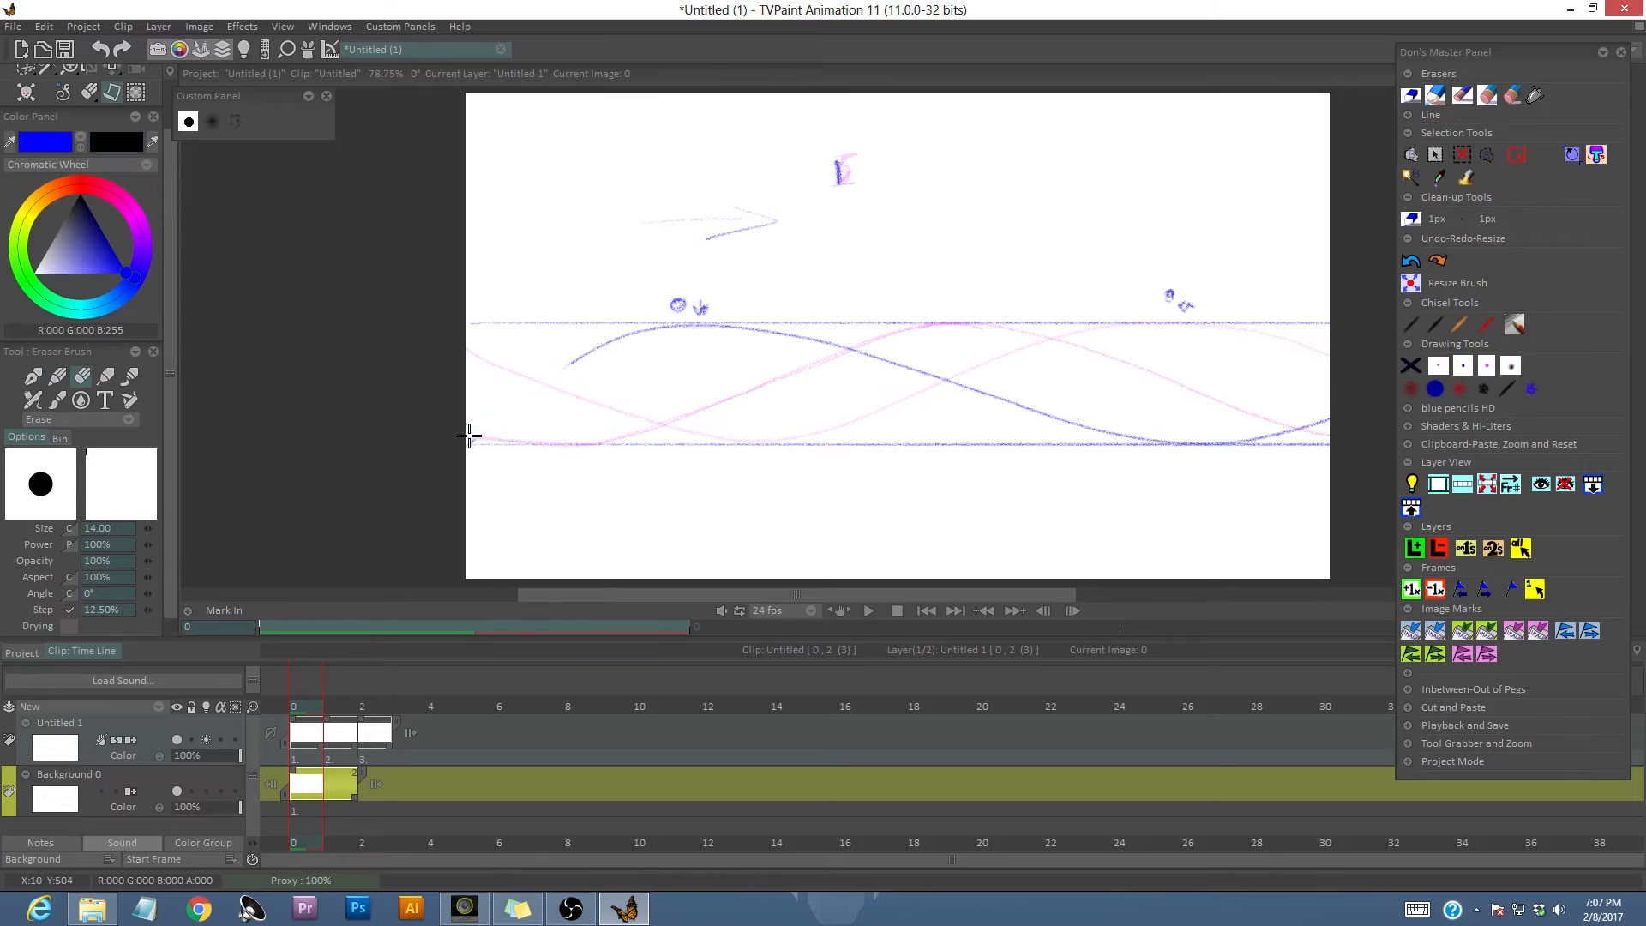
pyautogui.moveTo(583, 358); pyautogui.dragTo(407, 433)
pyautogui.press('e')
pyautogui.moveTo(594, 348); pyautogui.dragTo(399, 478)
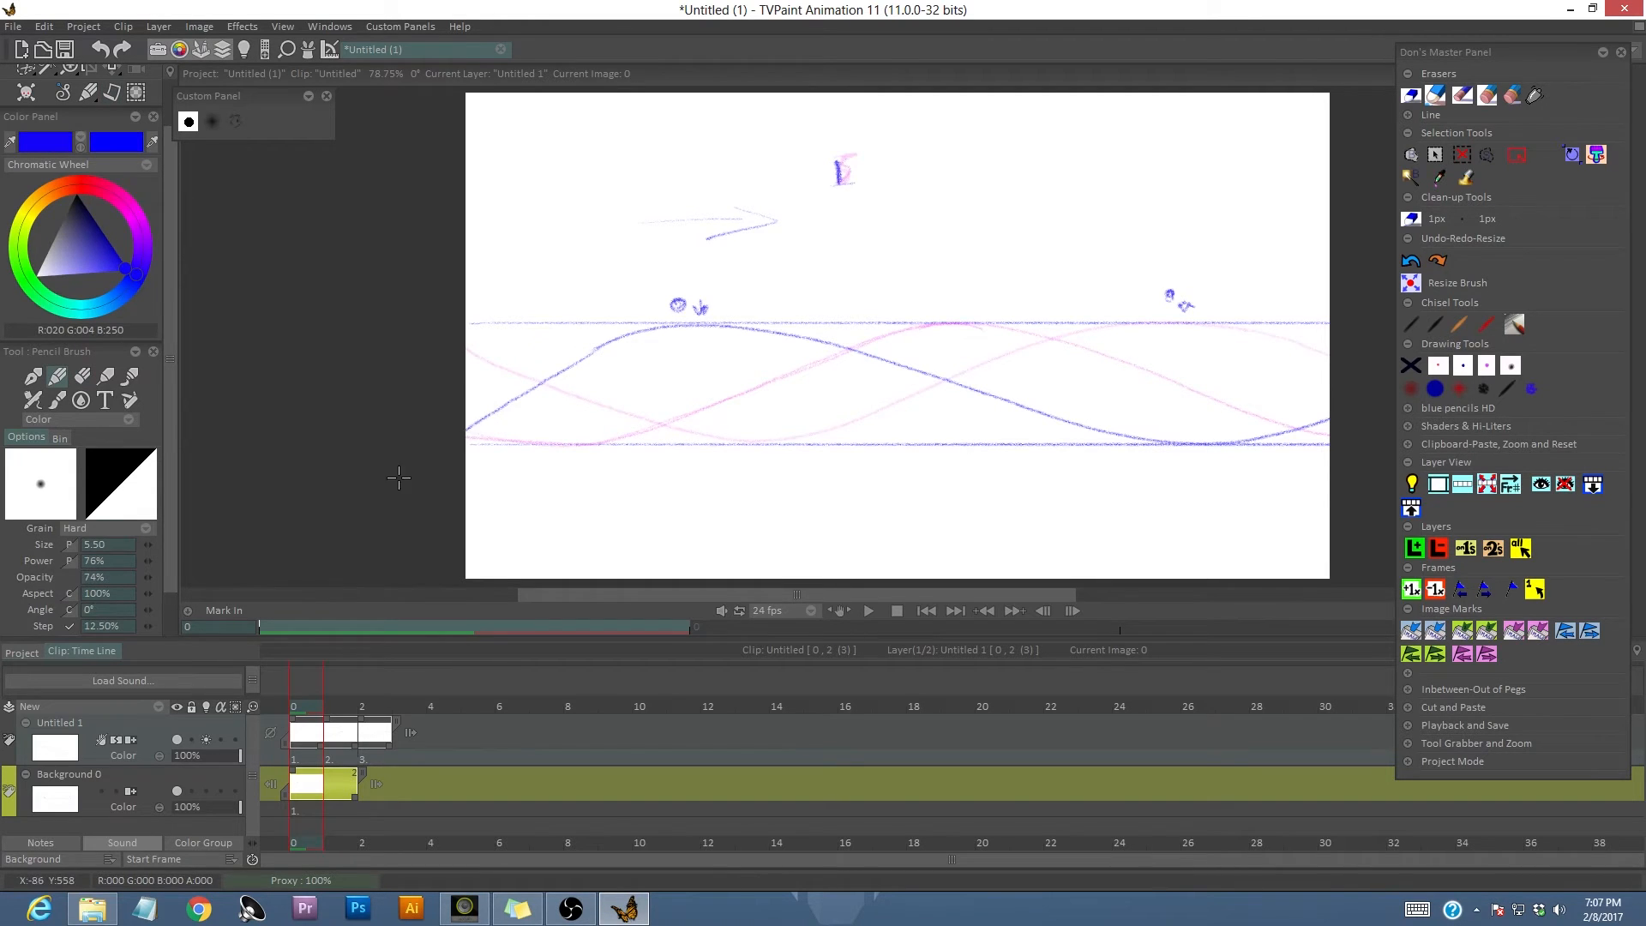
# Add a new frame after wave 5 on the Untitled 1 layer and label it 7.
pyautogui.moveTo(309, 709); pyautogui.dragTo(367, 725)
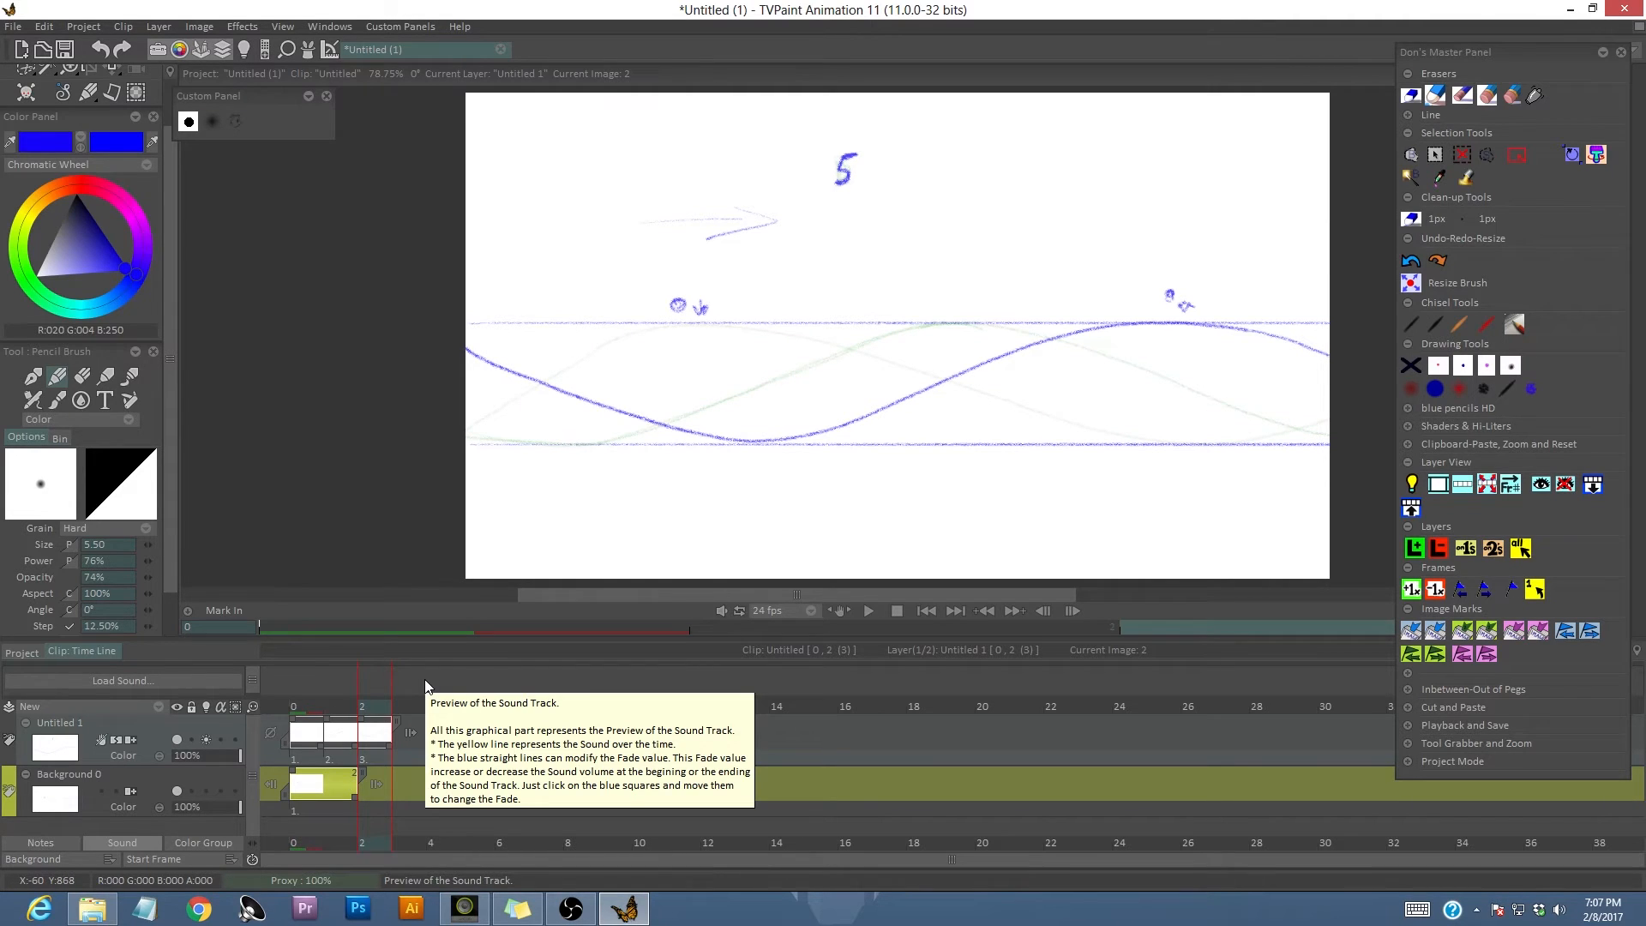
pyautogui.click(1413, 590)
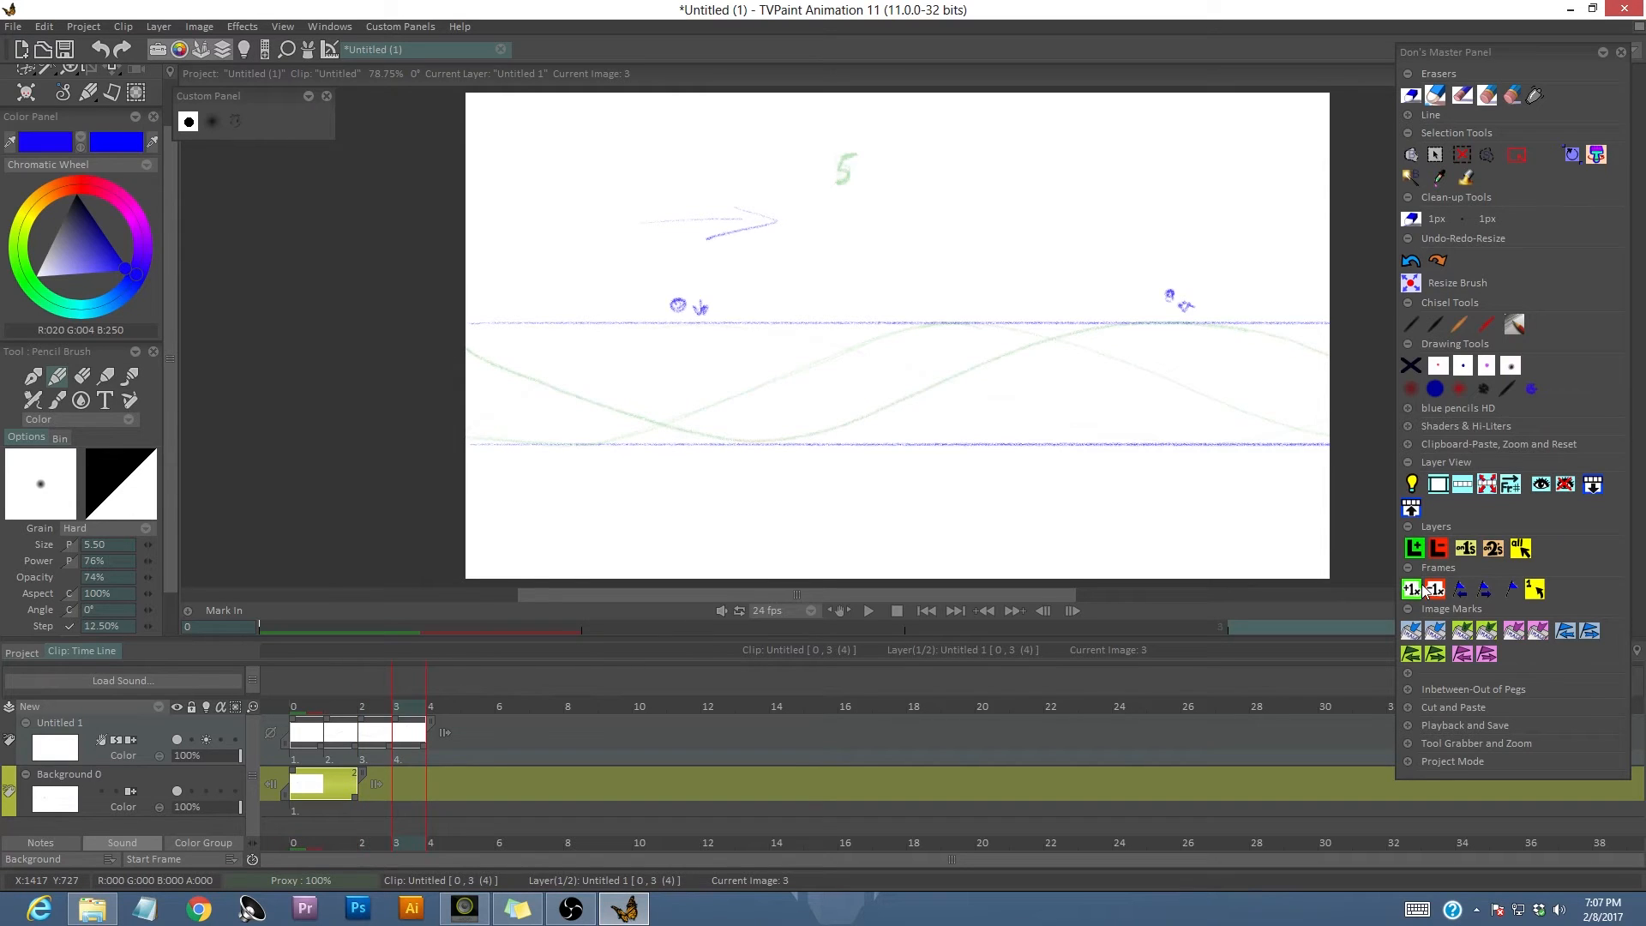
pyautogui.moveTo(859, 155)
pyautogui.mouseDown()
pyautogui.moveTo(853, 183)
pyautogui.moveTo(866, 146)
pyautogui.mouseUp()
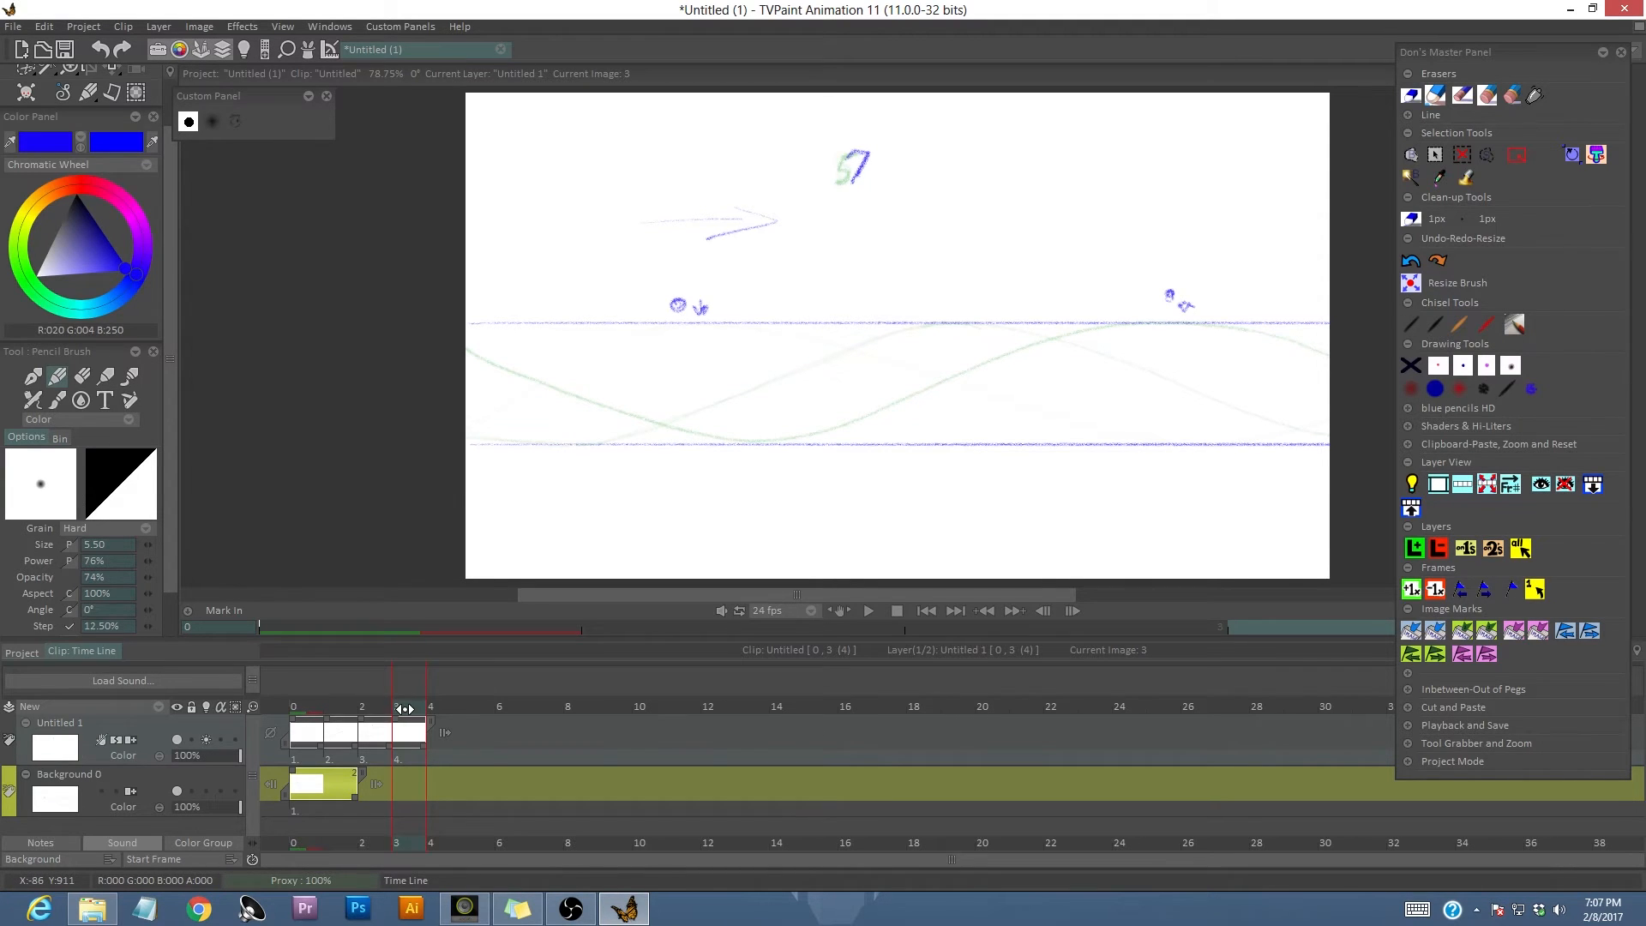
# On the Background 0 layer, mark wave 3's crest above the upper guide and the matching point below the lower guide, and return to frame 3.
pyautogui.moveTo(404, 709); pyautogui.dragTo(347, 710)
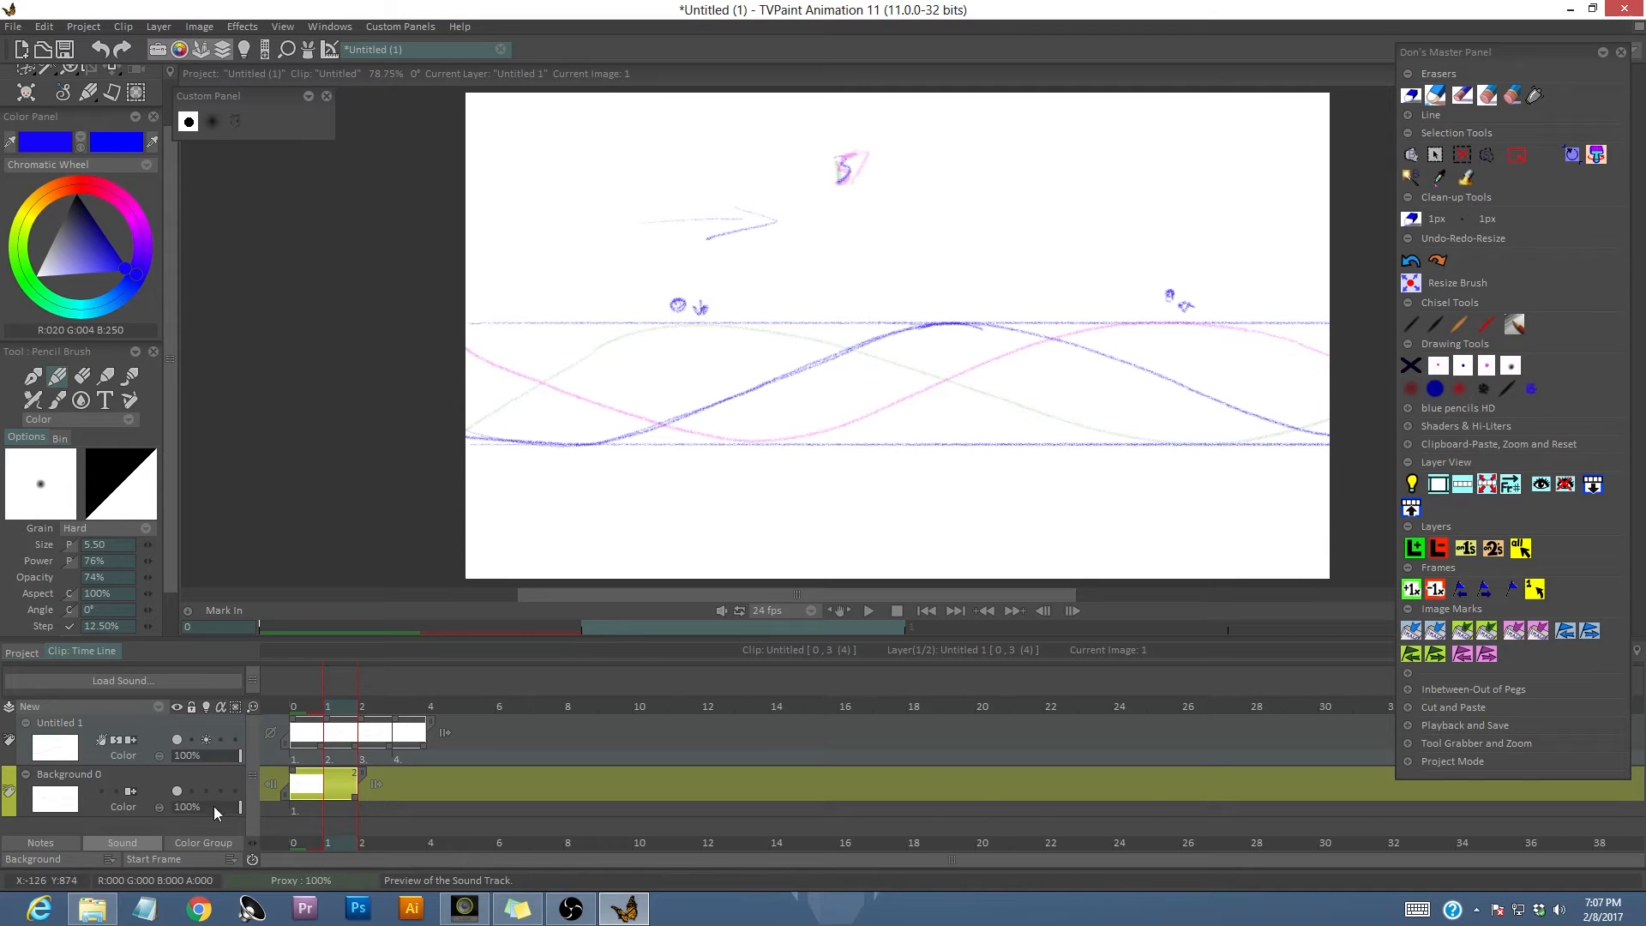
pyautogui.click(208, 776)
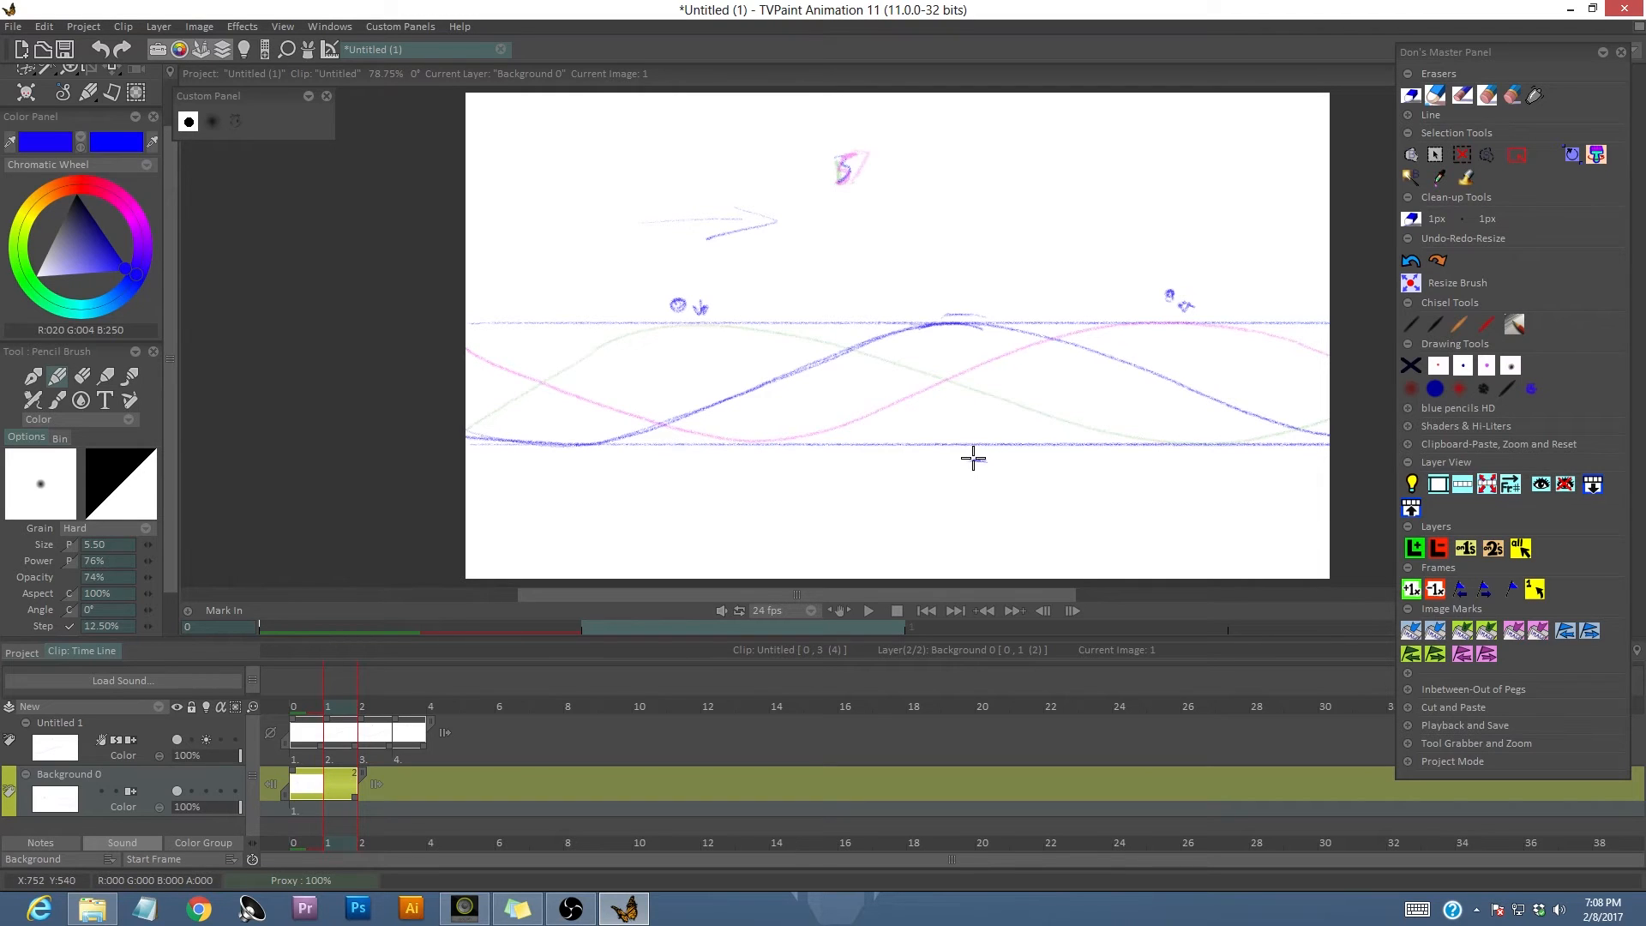
pyautogui.moveTo(341, 708); pyautogui.dragTo(412, 708)
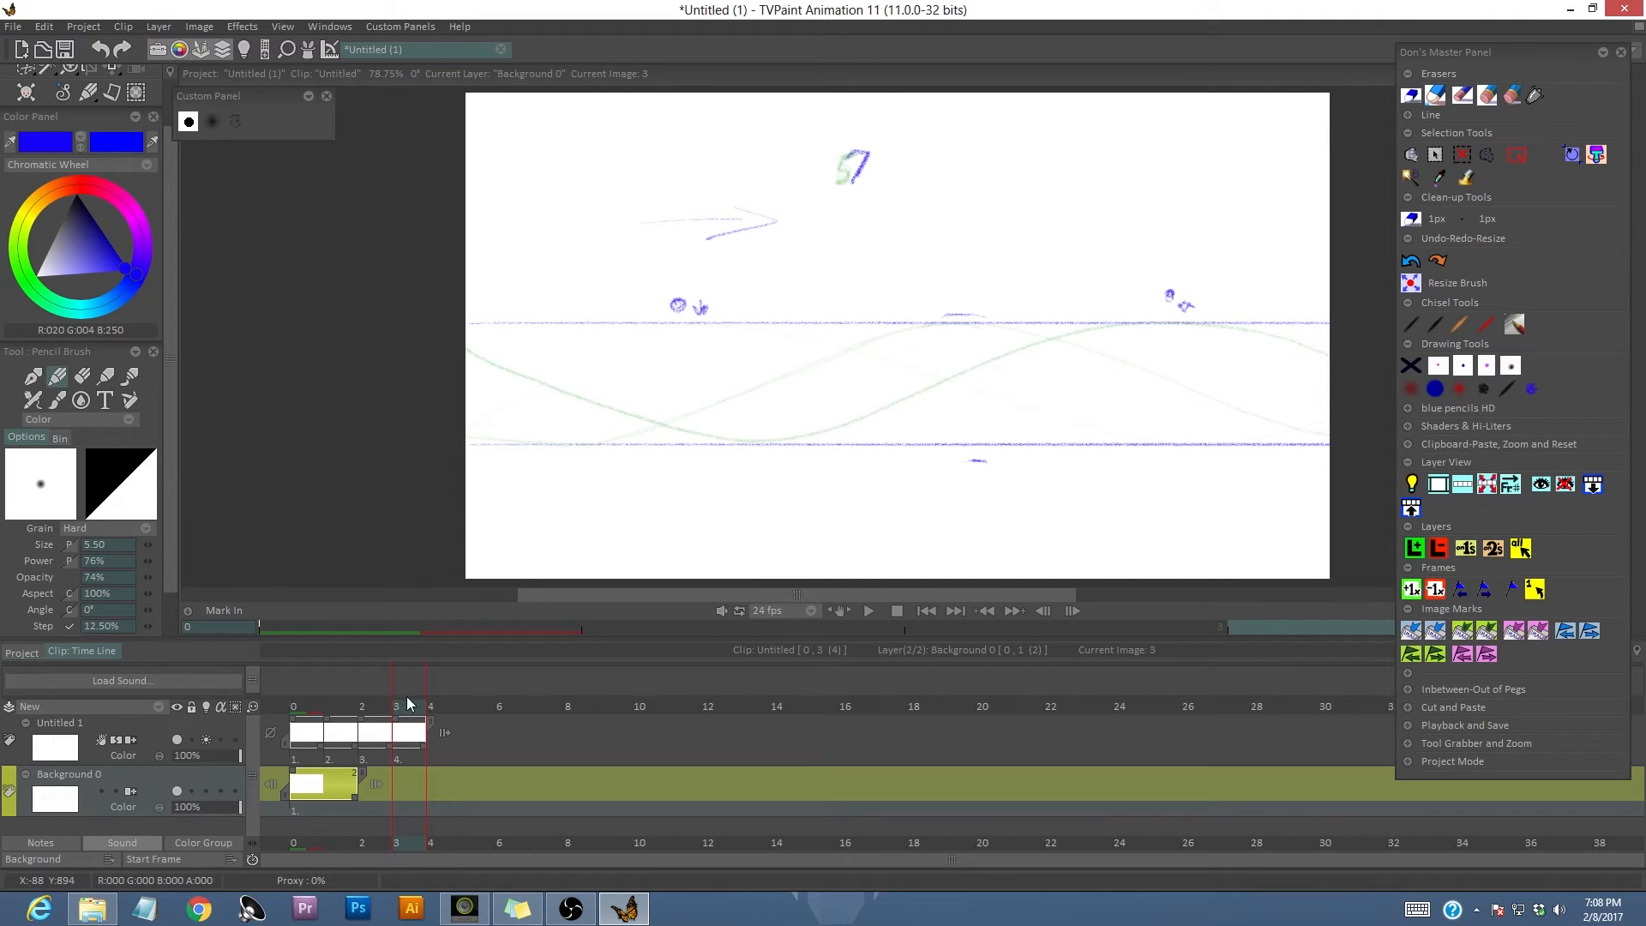
pyautogui.click(370, 712)
pyautogui.moveTo(370, 712)
pyautogui.mouseDown()
pyautogui.moveTo(350, 719)
pyautogui.moveTo(396, 715)
pyautogui.mouseUp()
pyautogui.click(979, 460)
pyautogui.moveTo(981, 460)
pyautogui.mouseDown()
pyautogui.moveTo(801, 426)
pyautogui.moveTo(614, 352)
pyautogui.moveTo(472, 330)
pyautogui.moveTo(442, 342)
pyautogui.mouseUp()
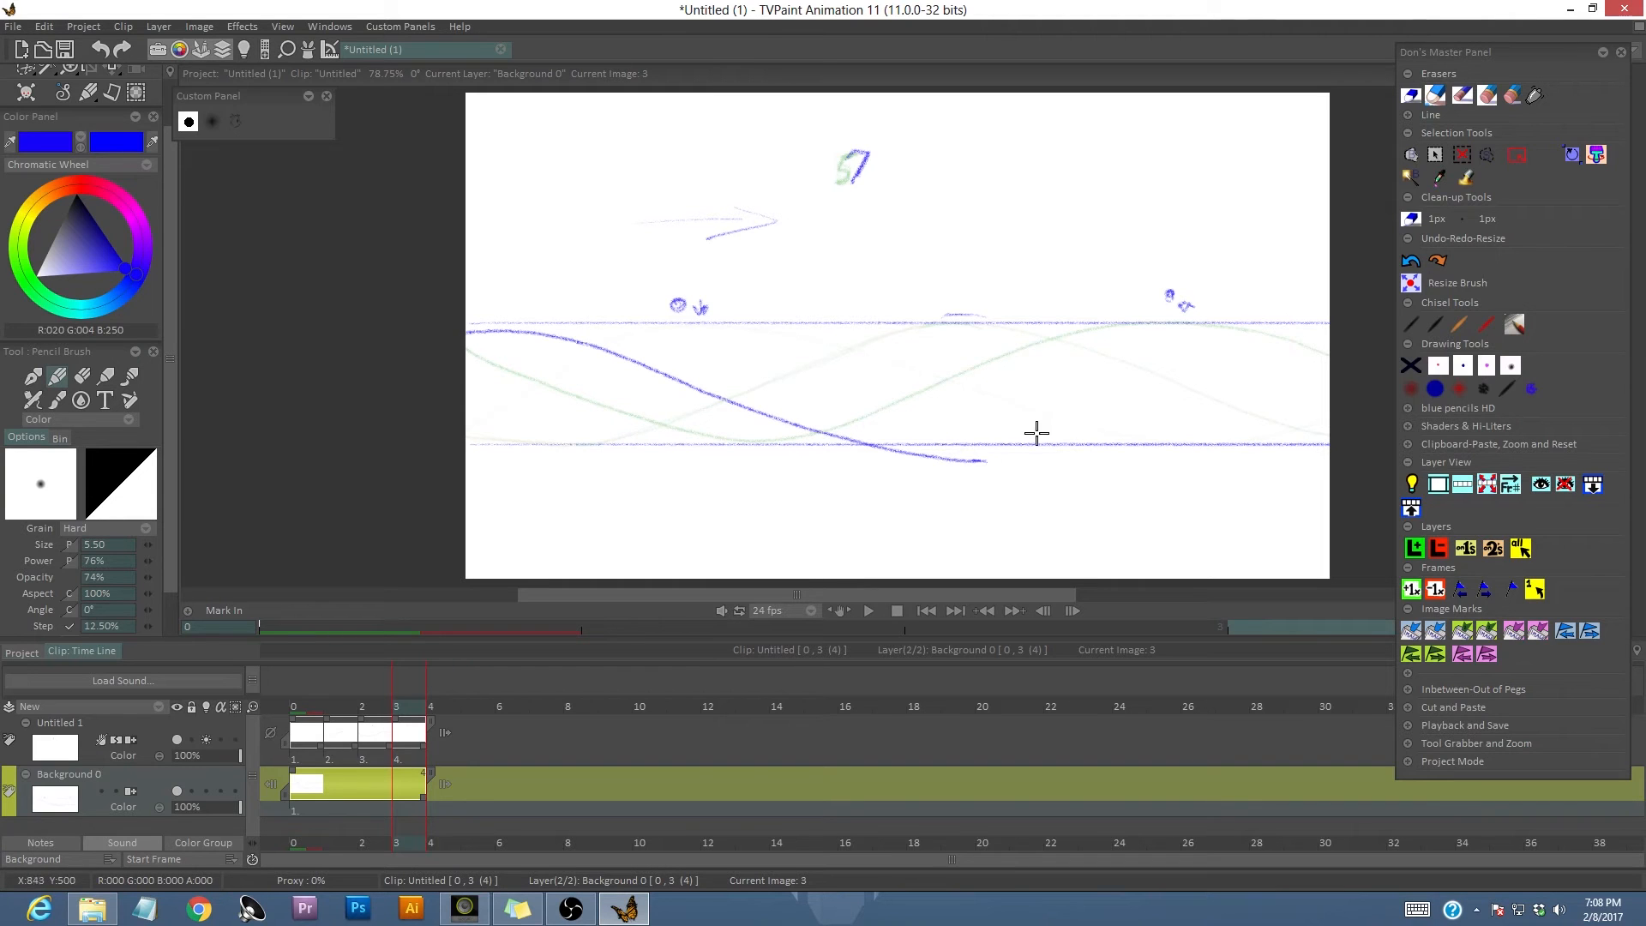
pyautogui.press('e')
pyautogui.moveTo(991, 460)
pyautogui.mouseDown()
pyautogui.moveTo(549, 336)
pyautogui.moveTo(427, 342)
pyautogui.mouseUp()
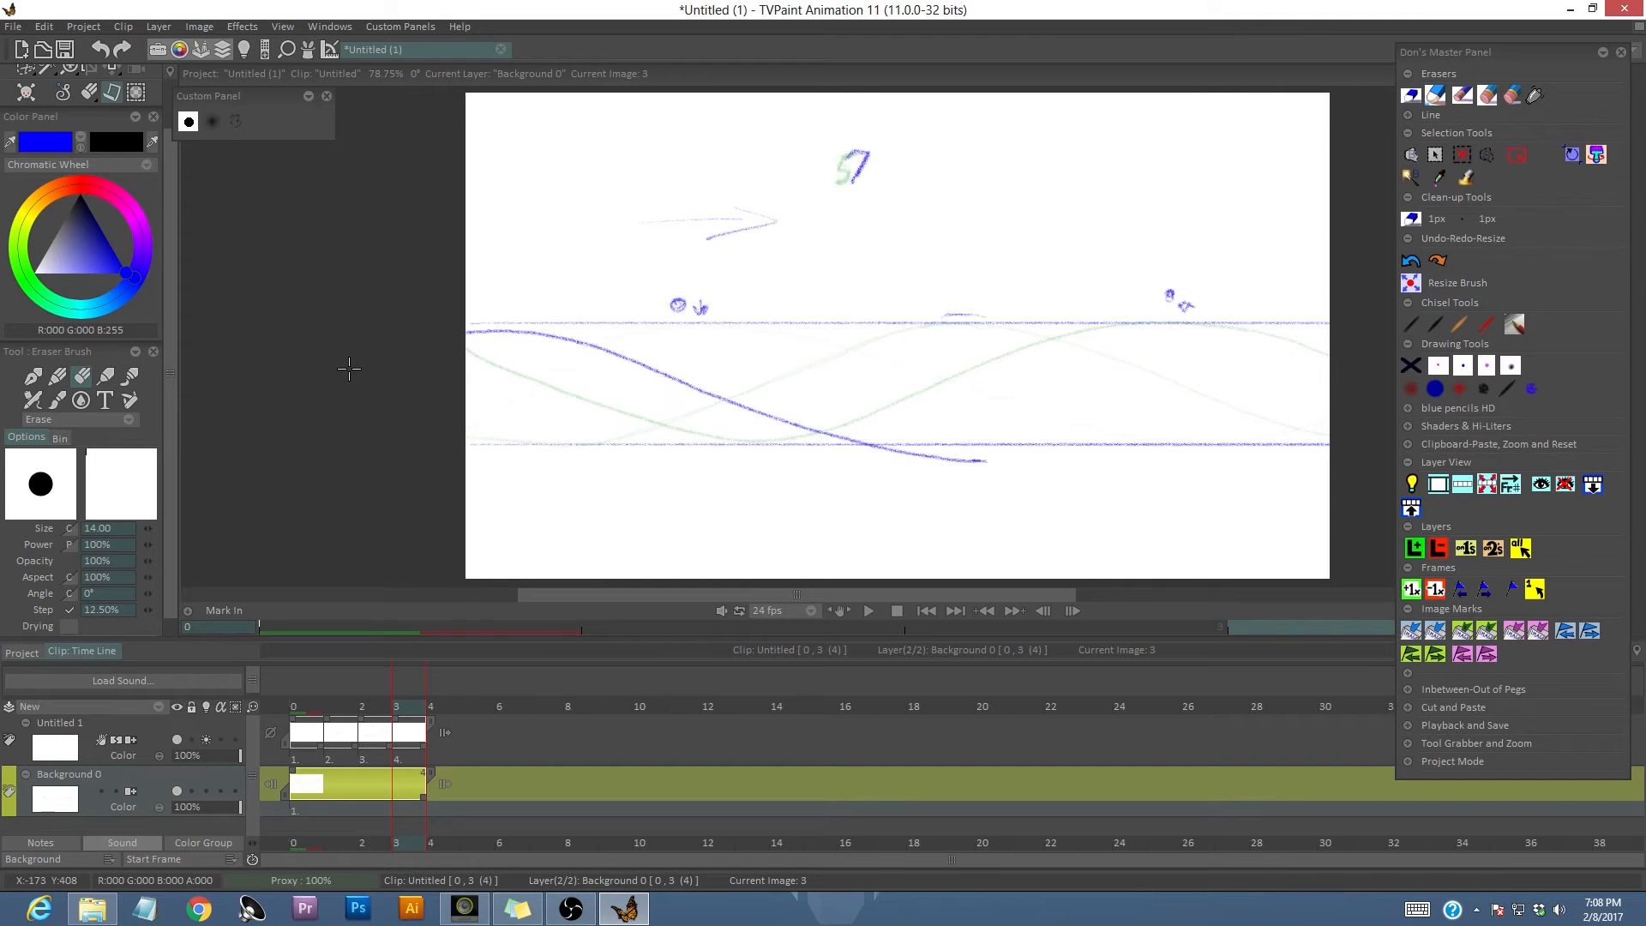
pyautogui.hotkey('ctrl', 'z')
pyautogui.press('e')
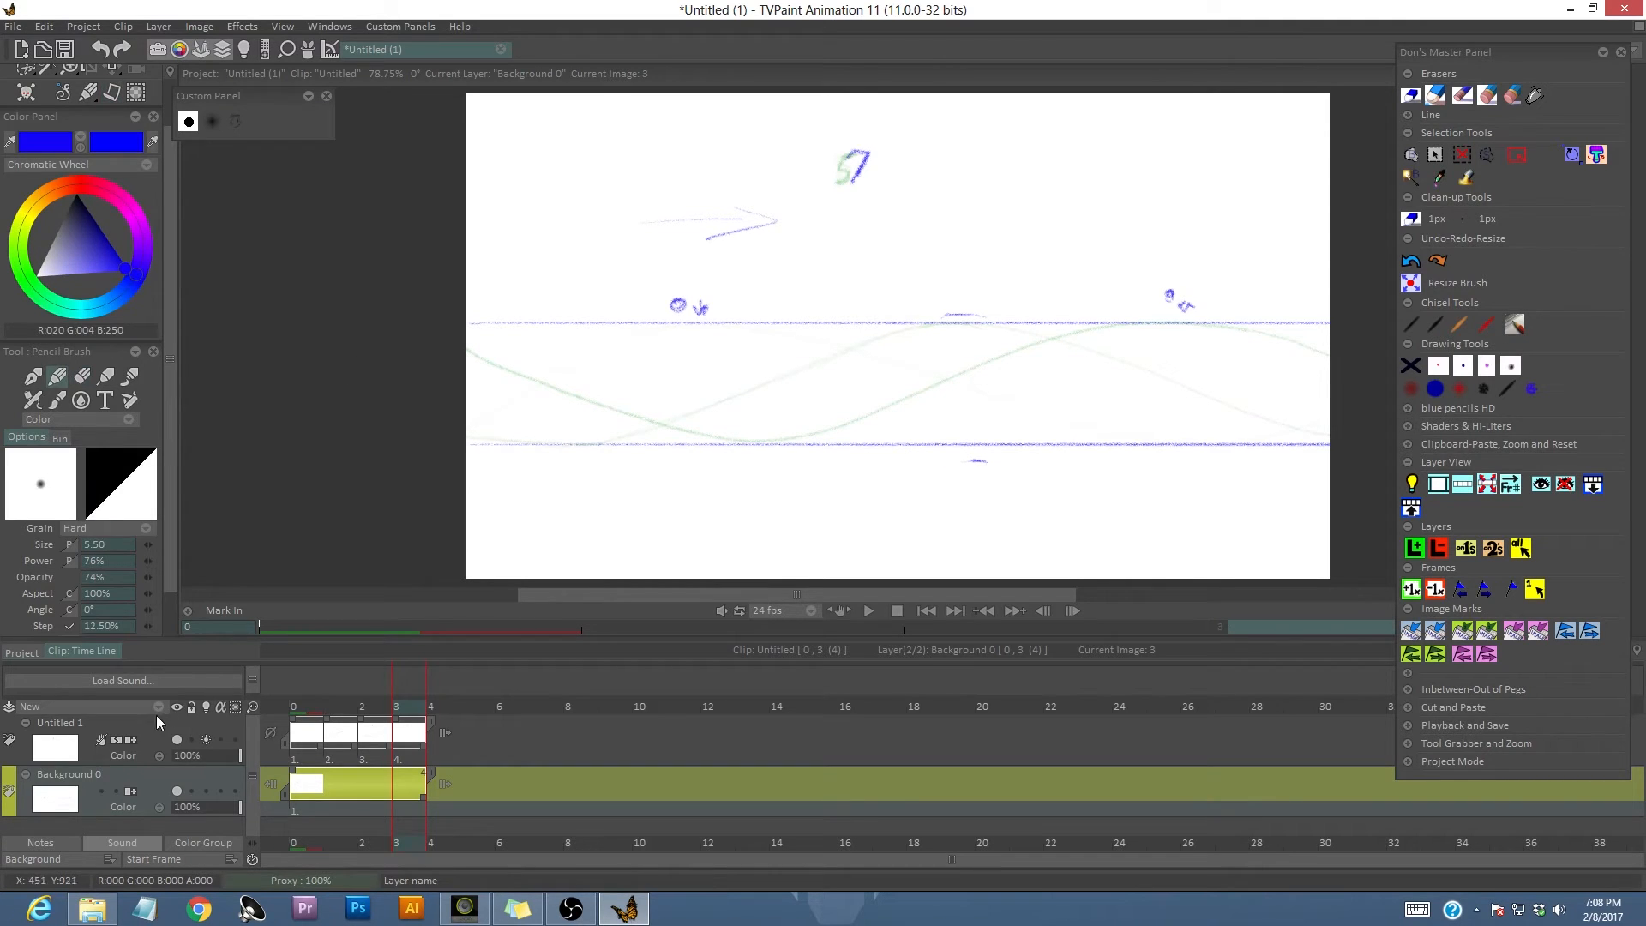
# On the Untitled 1 layer, draw wave 7 with its trough near the mark below the lower guide, reaching both canvas edges.
pyautogui.click(140, 726)
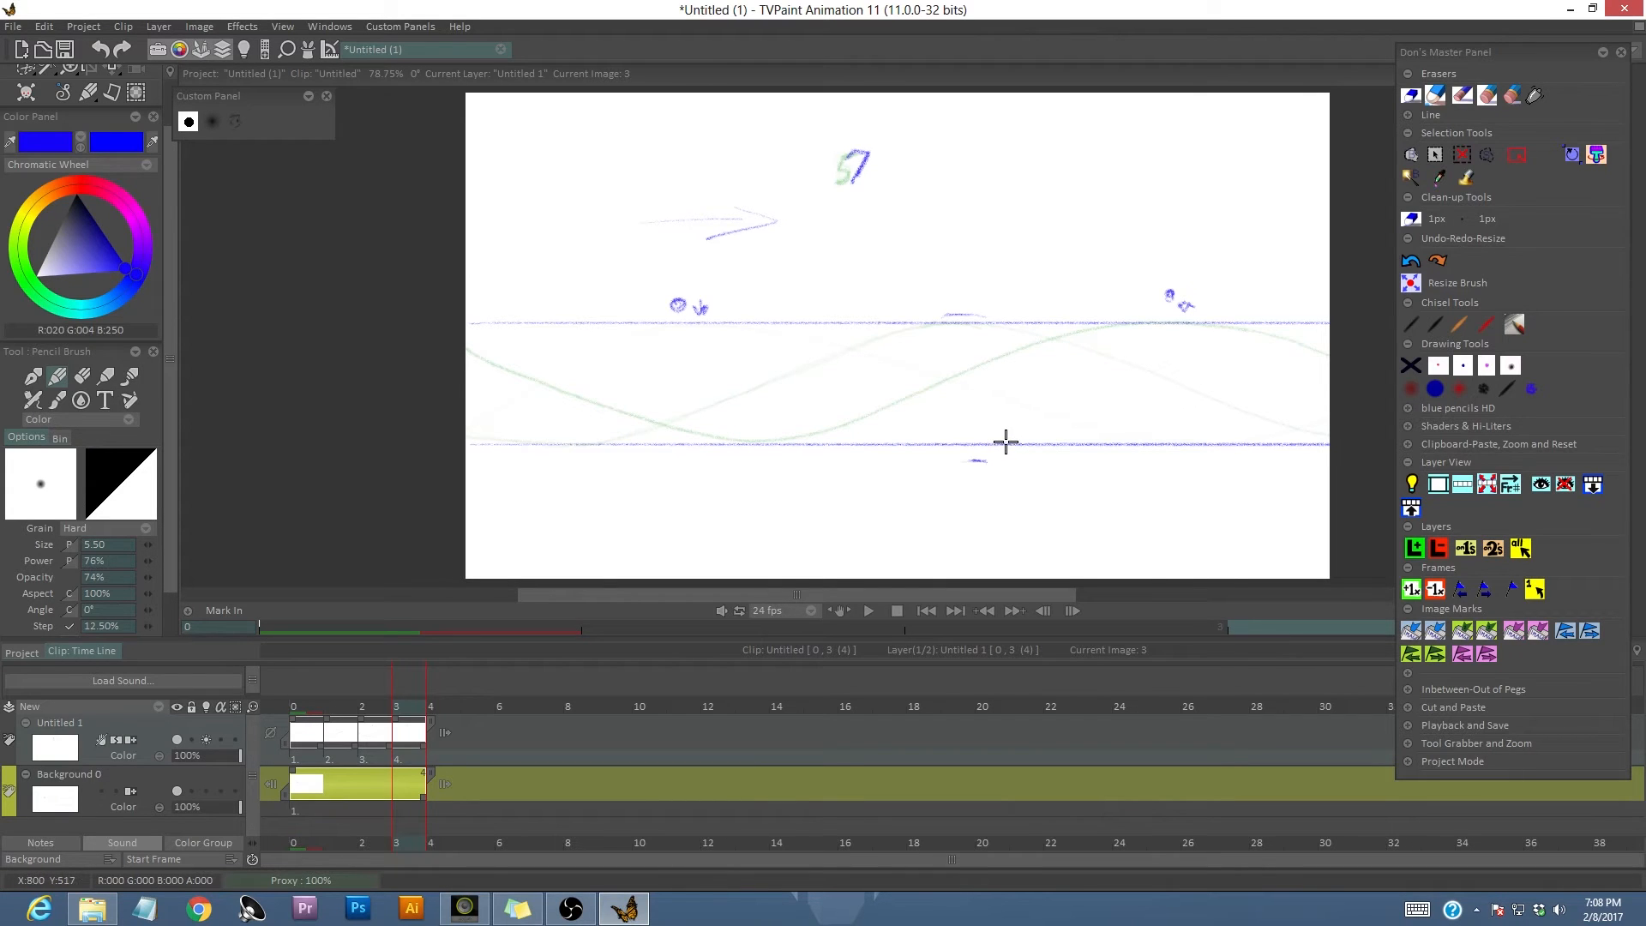
pyautogui.moveTo(1006, 444)
pyautogui.mouseDown()
pyautogui.moveTo(745, 356)
pyautogui.moveTo(525, 326)
pyautogui.moveTo(455, 347)
pyautogui.mouseUp()
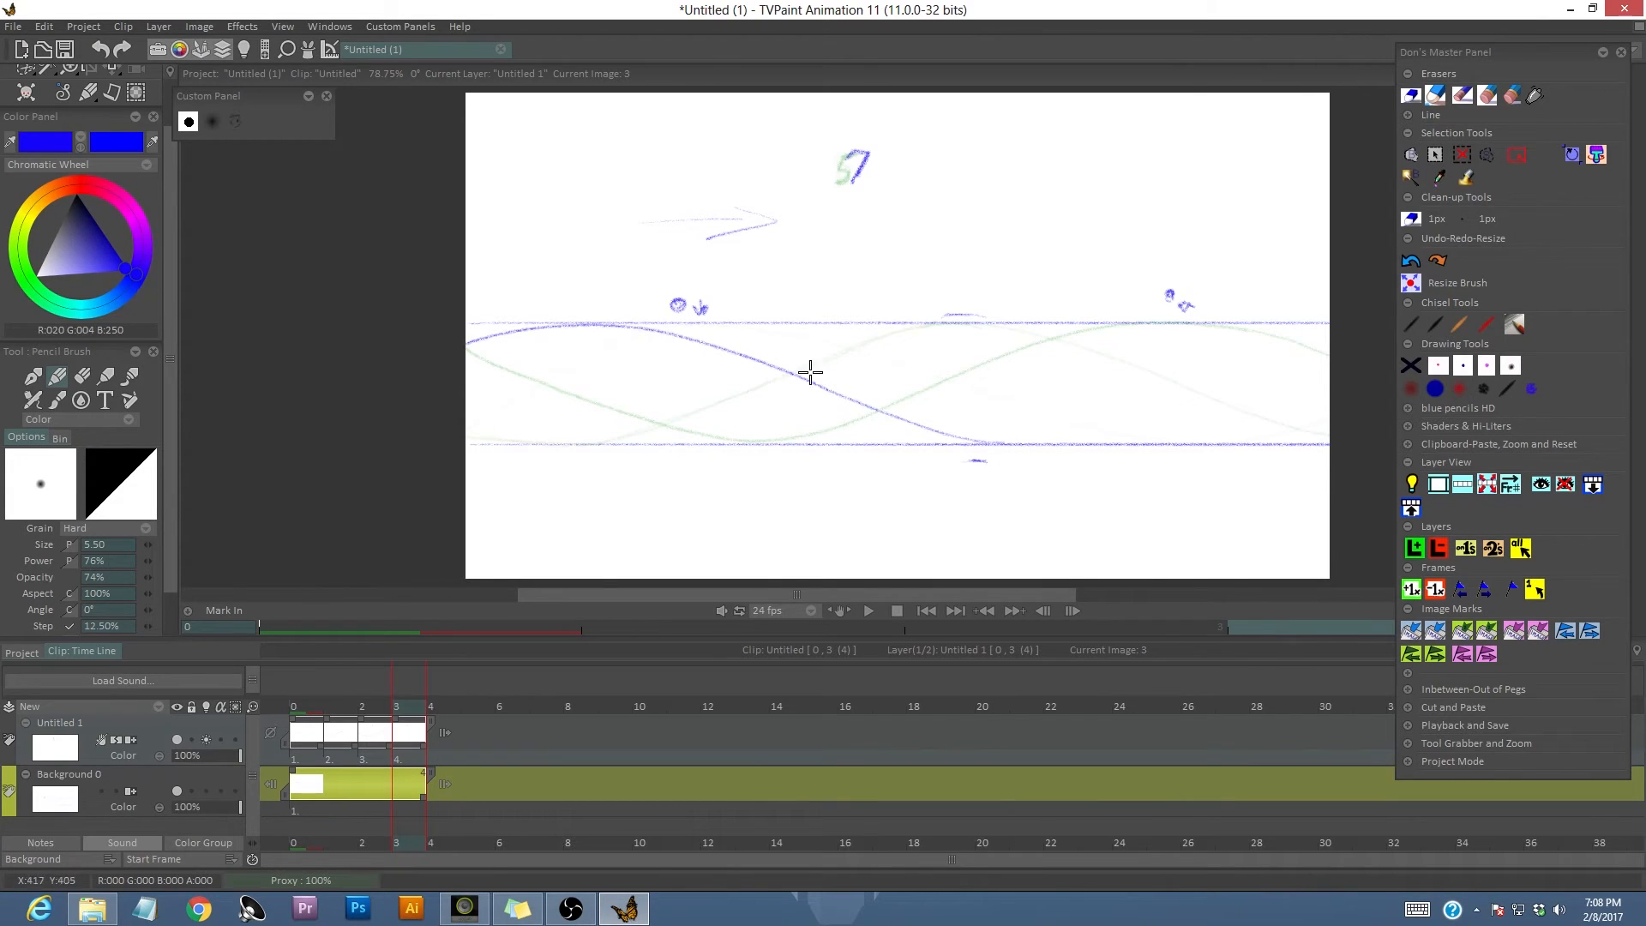
pyautogui.moveTo(977, 441); pyautogui.dragTo(1359, 329)
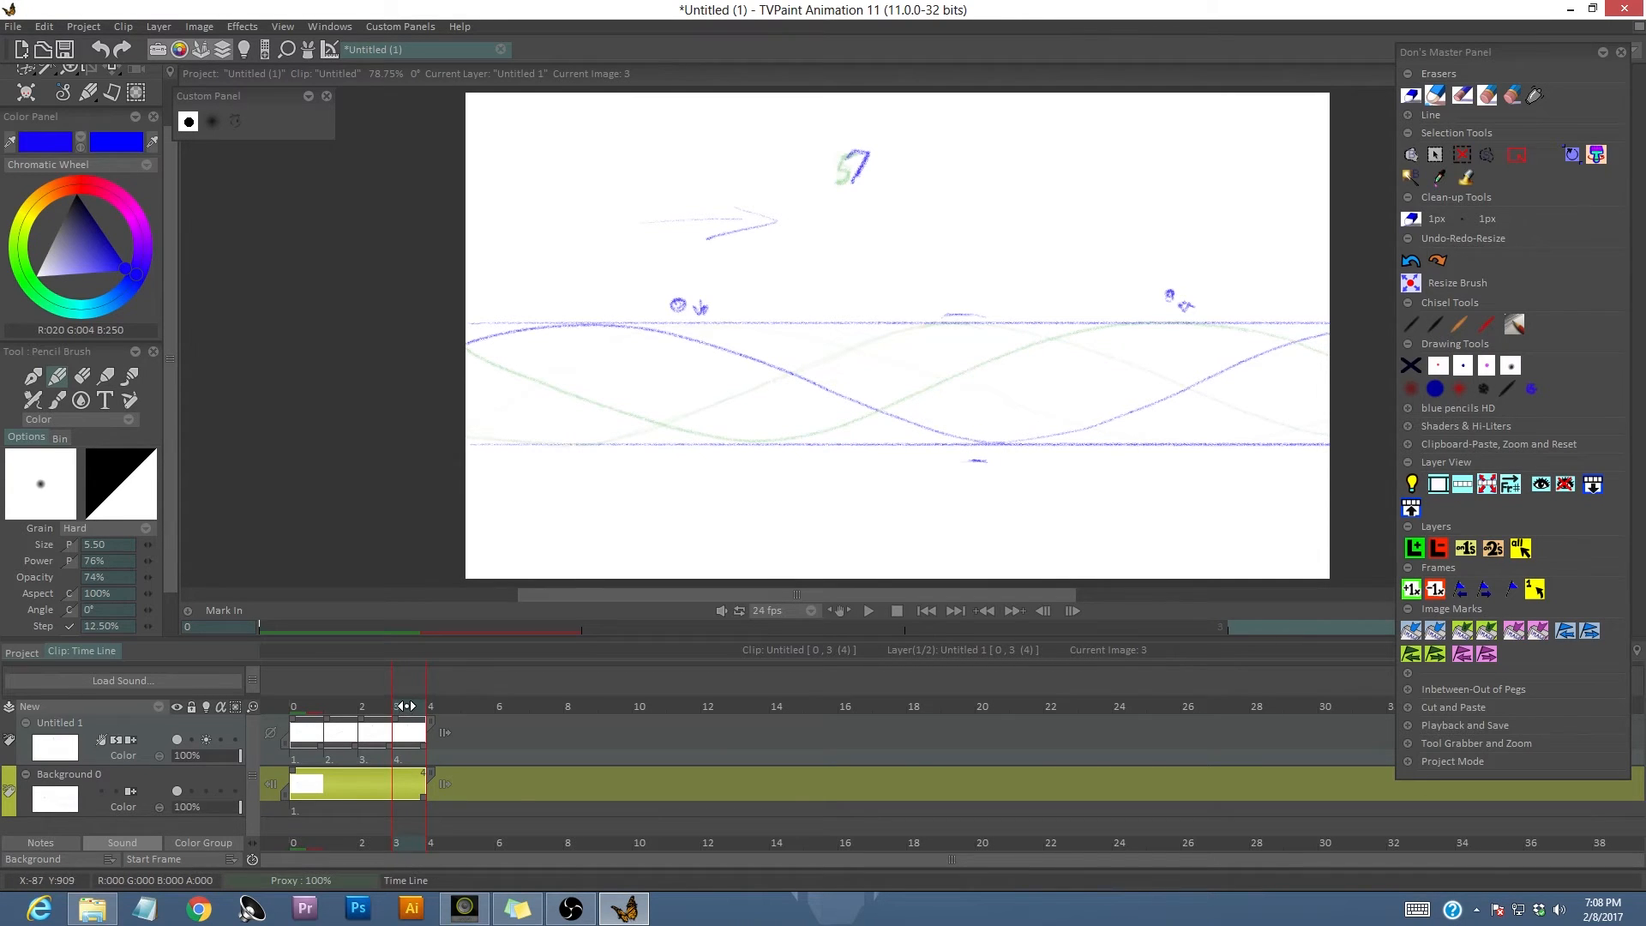
# Turn off the layer's light table and preview the wave cycle from frame 0, first at 24 fps and again at 12 fps.
pyautogui.moveTo(404, 709); pyautogui.dragTo(296, 716)
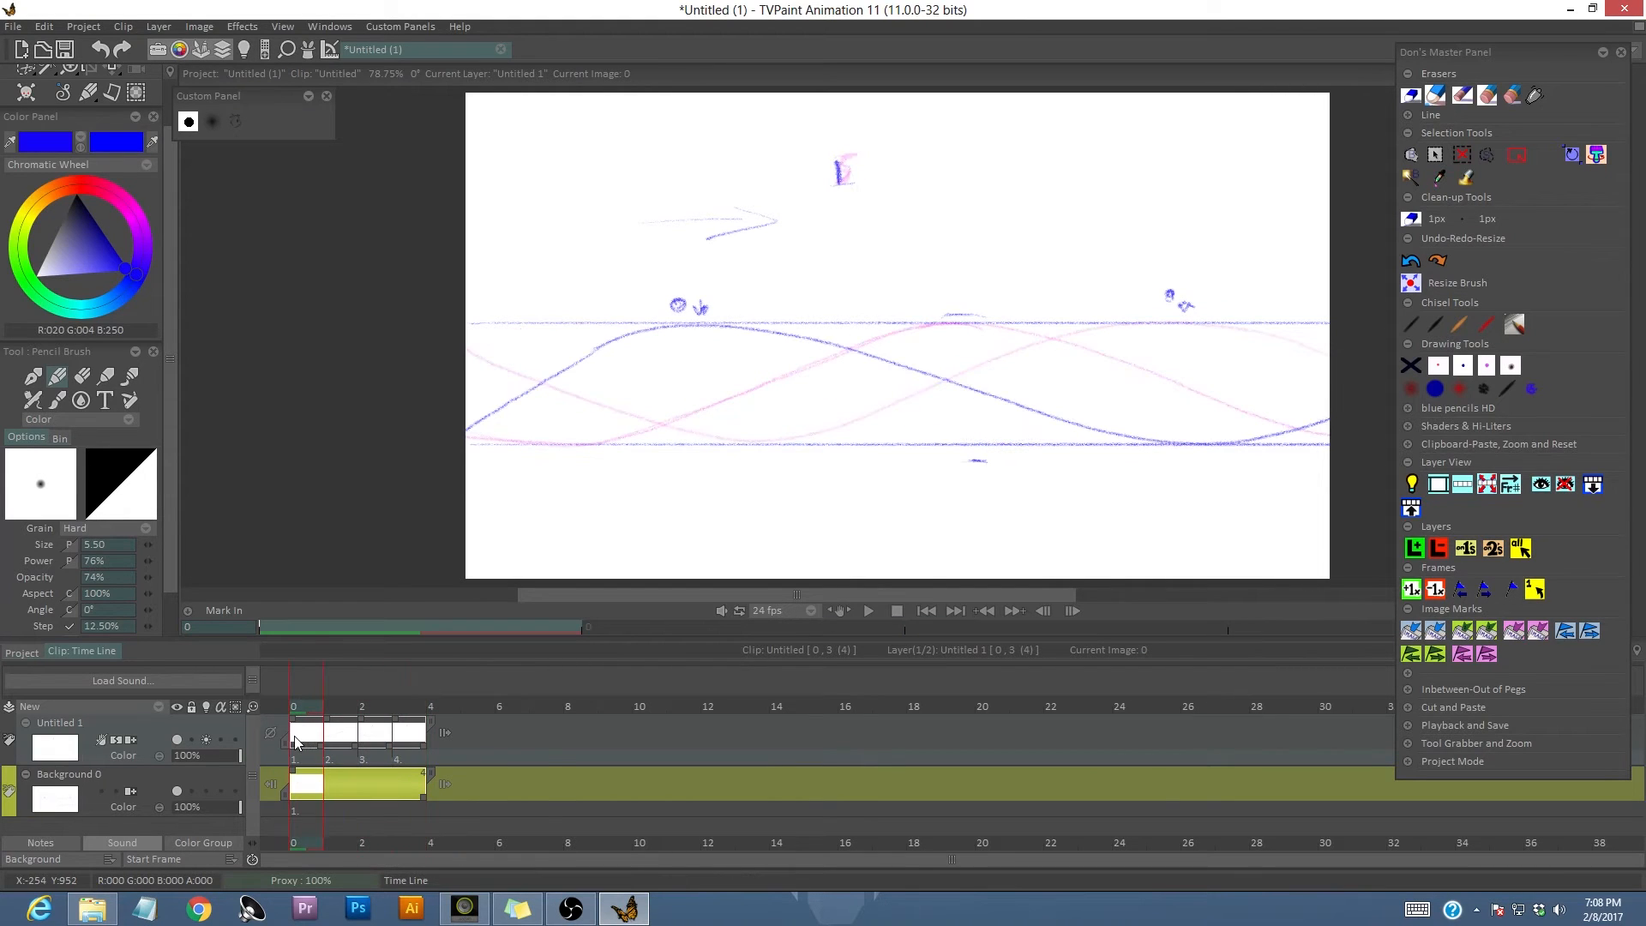
pyautogui.click(206, 741)
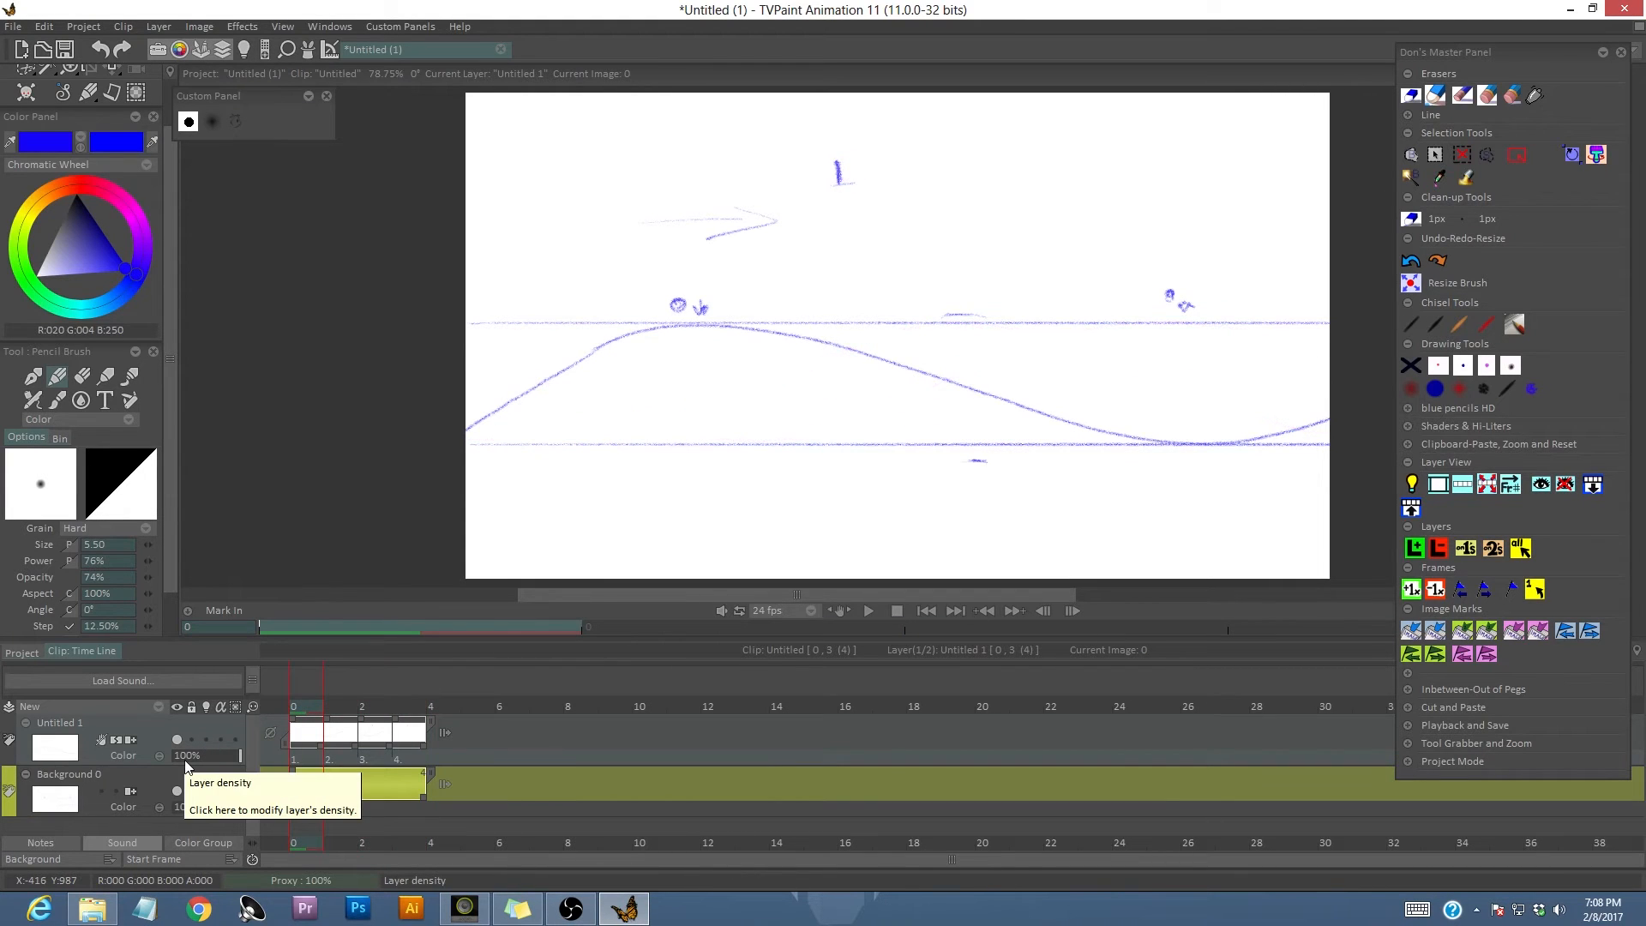
pyautogui.click(867, 610)
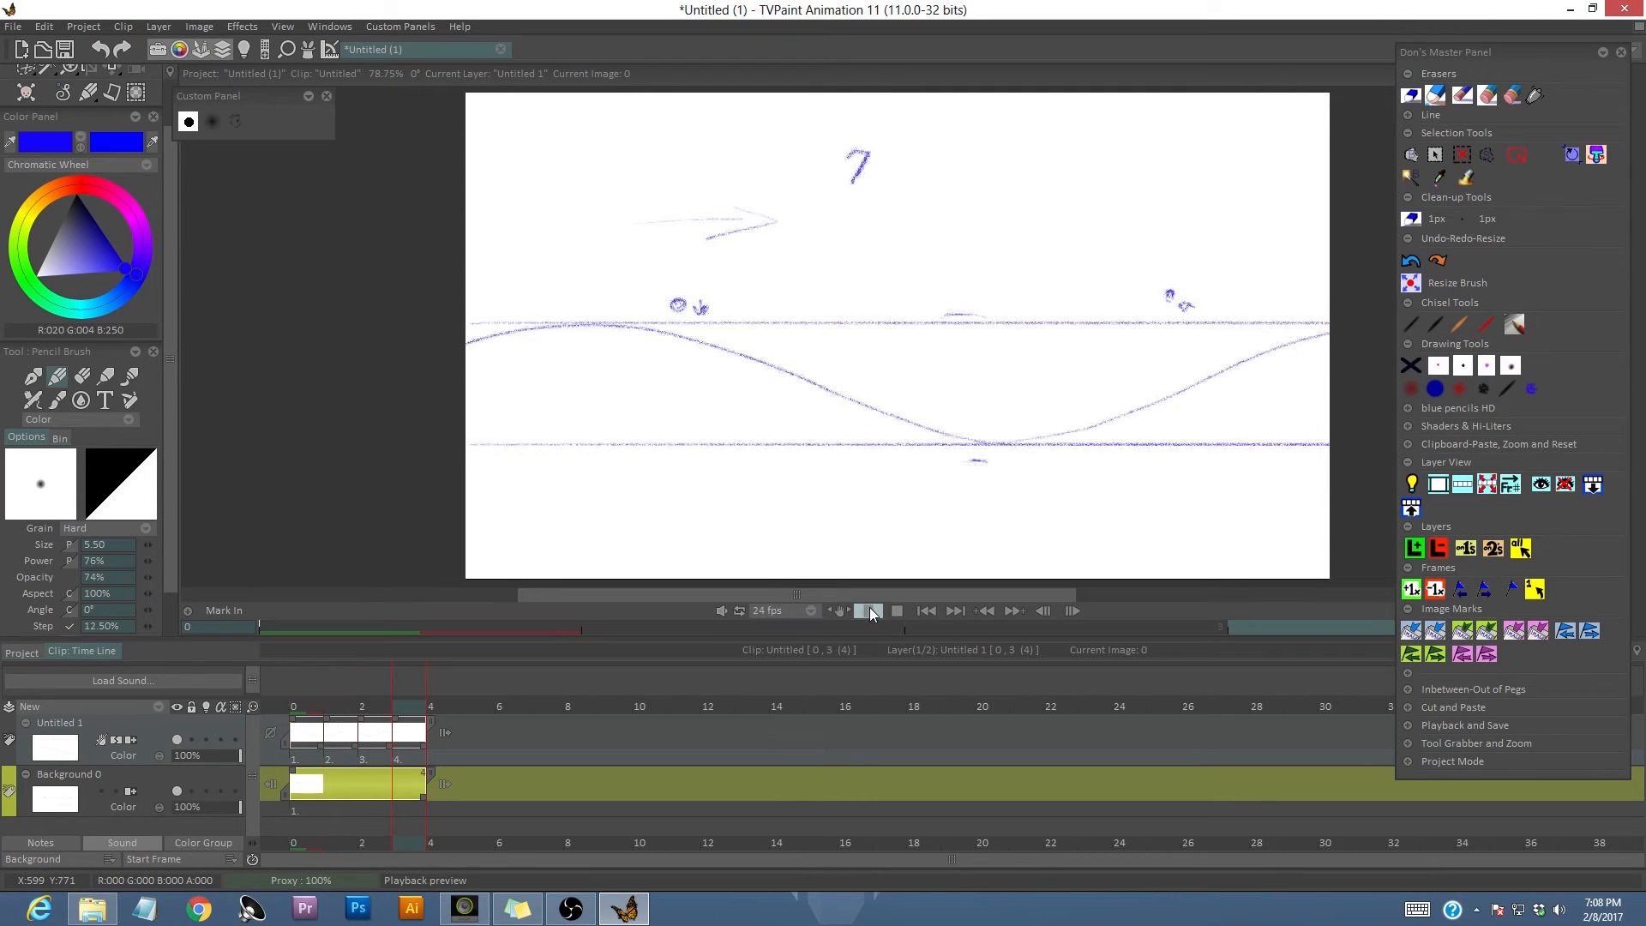
pyautogui.click(806, 608)
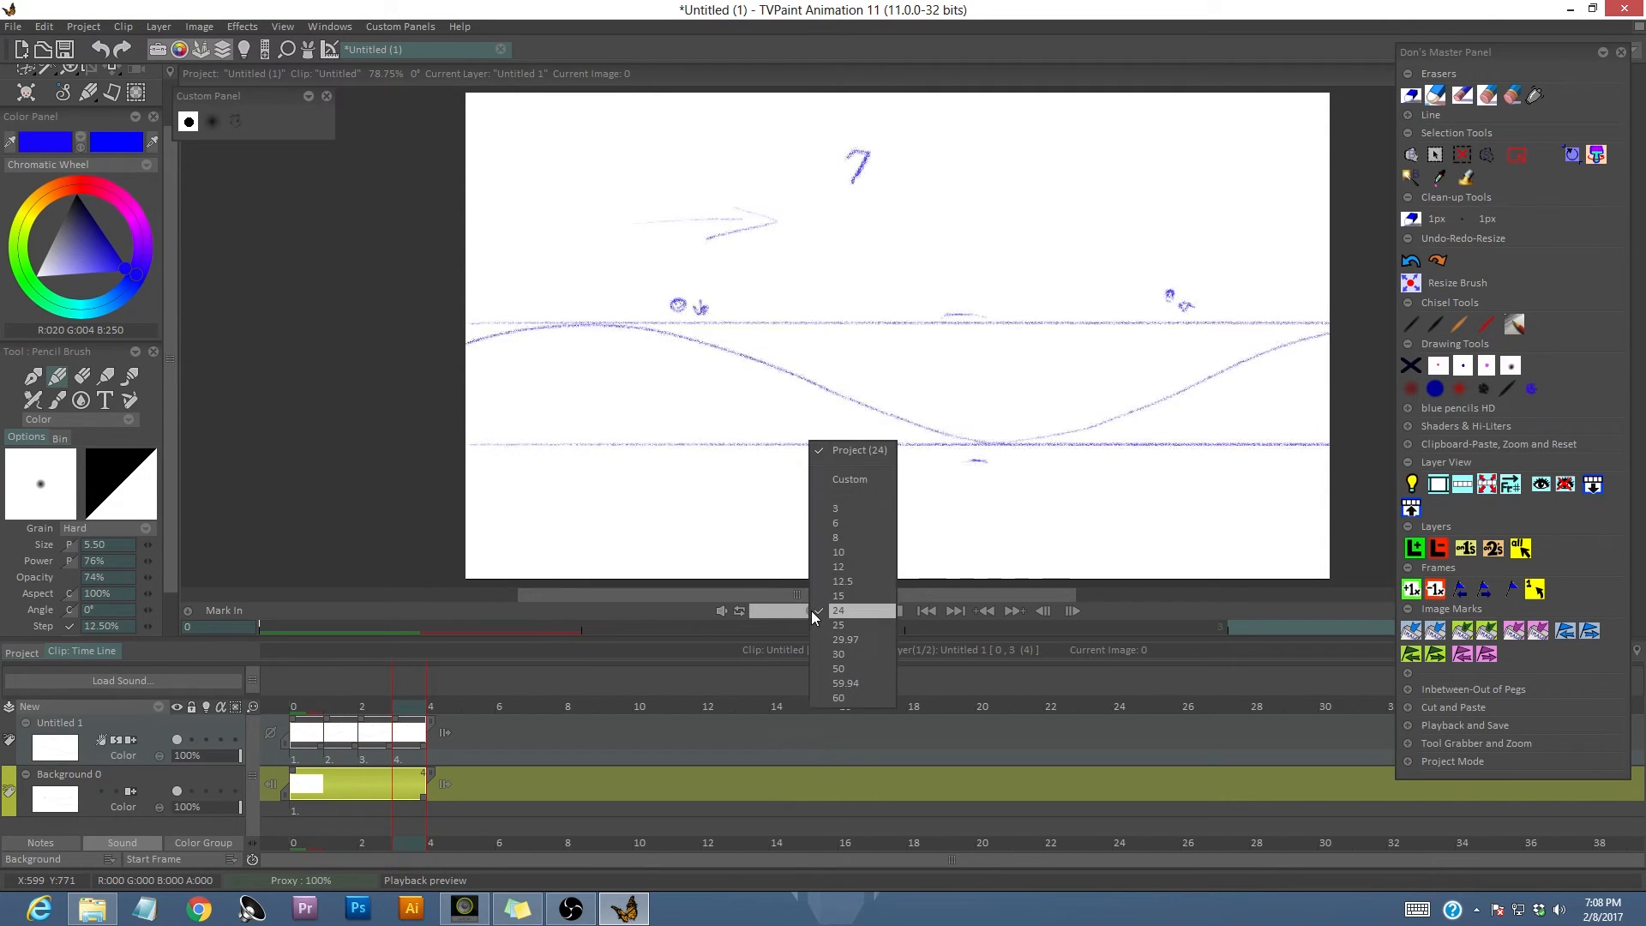
pyautogui.click(850, 566)
pyautogui.click(867, 610)
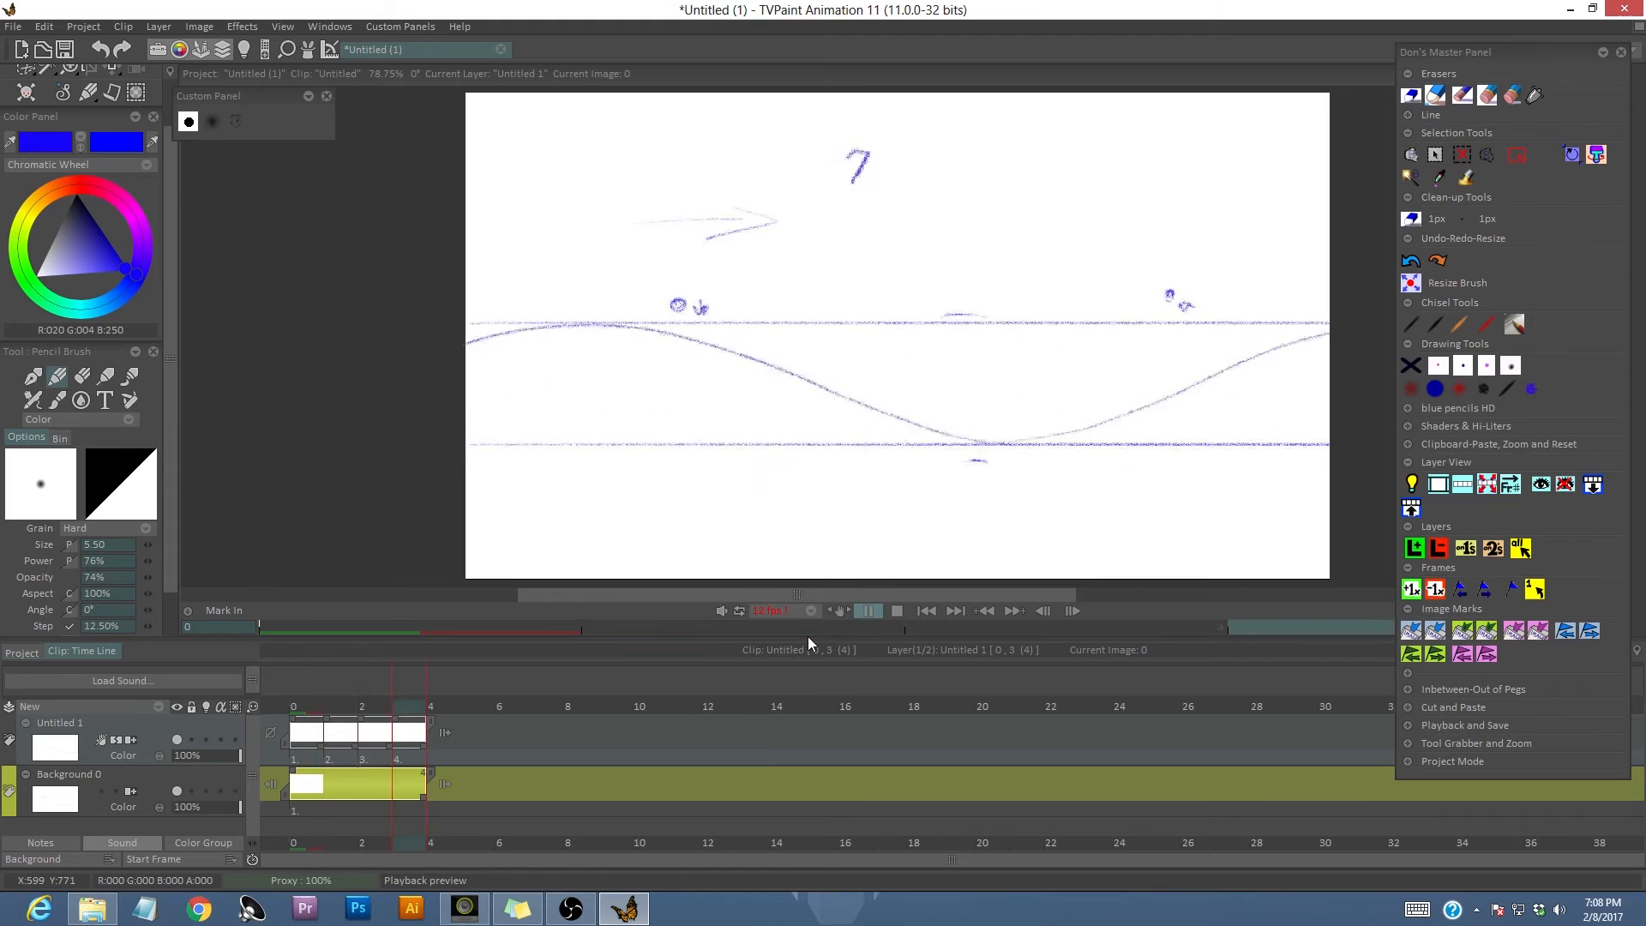
pyautogui.click(896, 610)
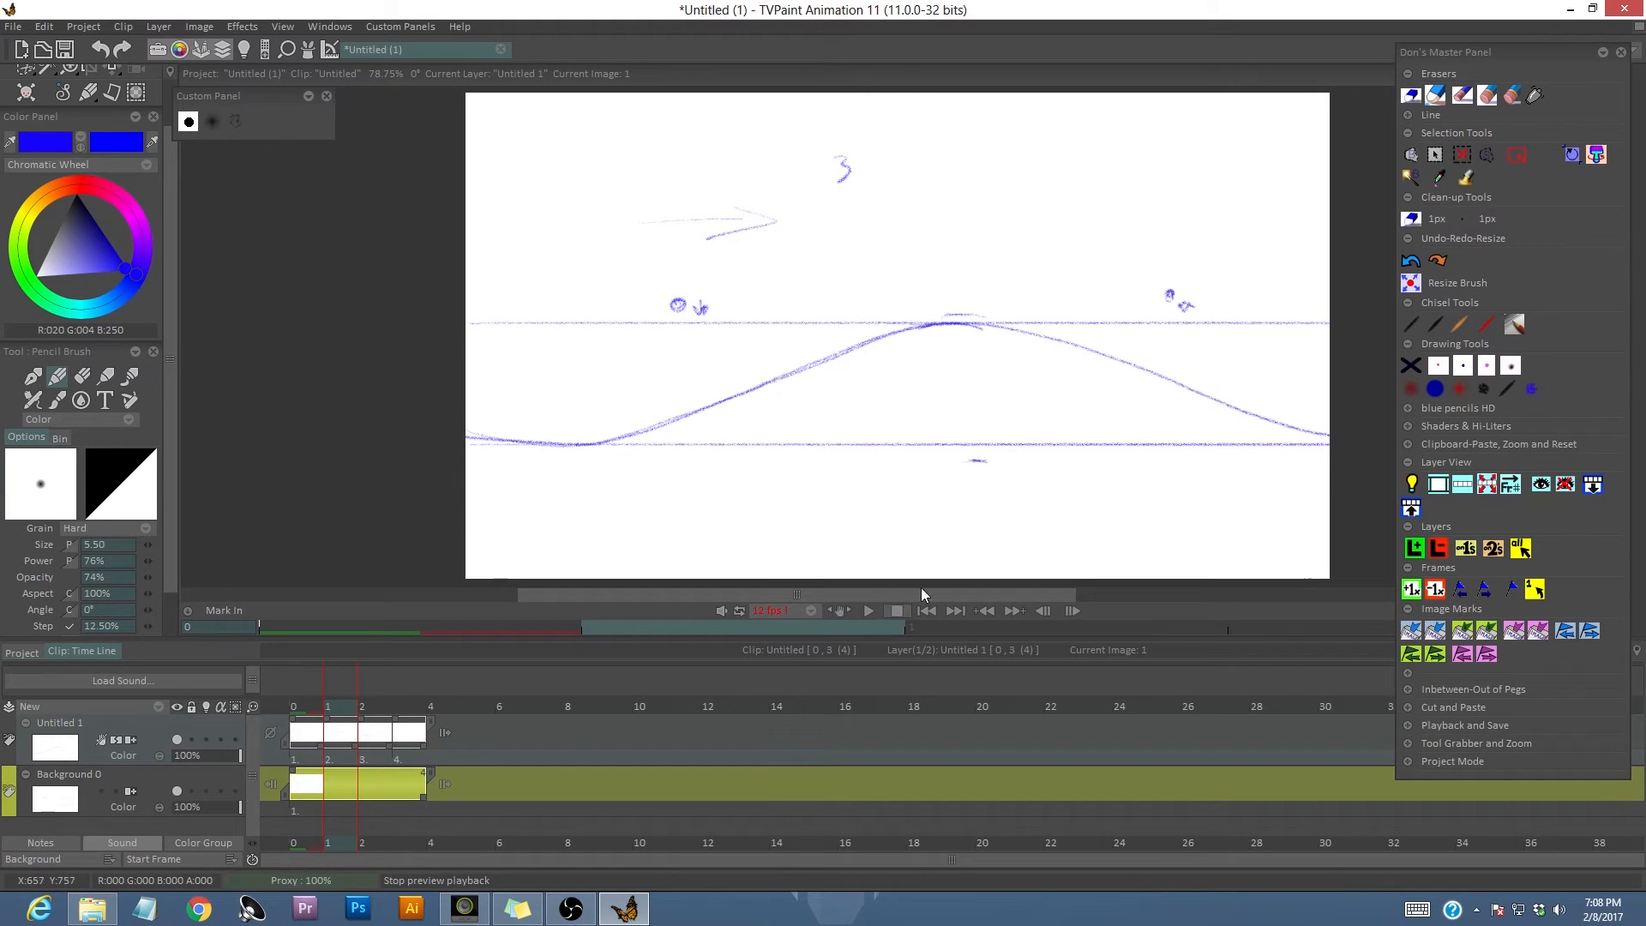
# Return to frame 0 and set the playback rate to 24 fps.
pyautogui.moveTo(340, 707); pyautogui.dragTo(314, 716)
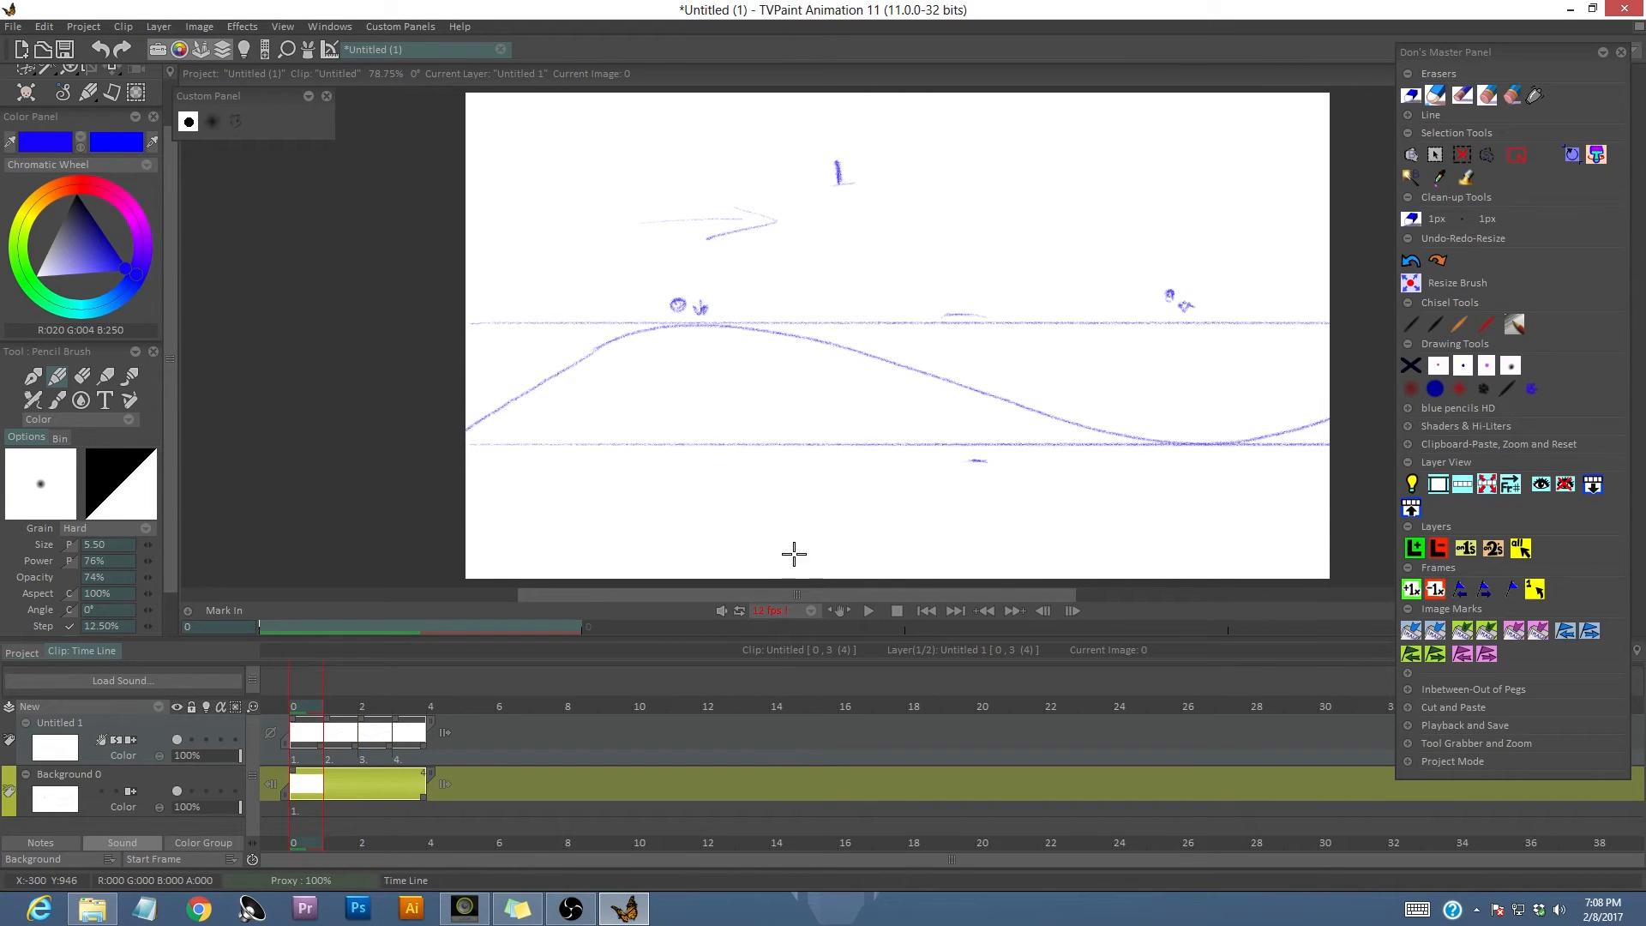
pyautogui.click(812, 611)
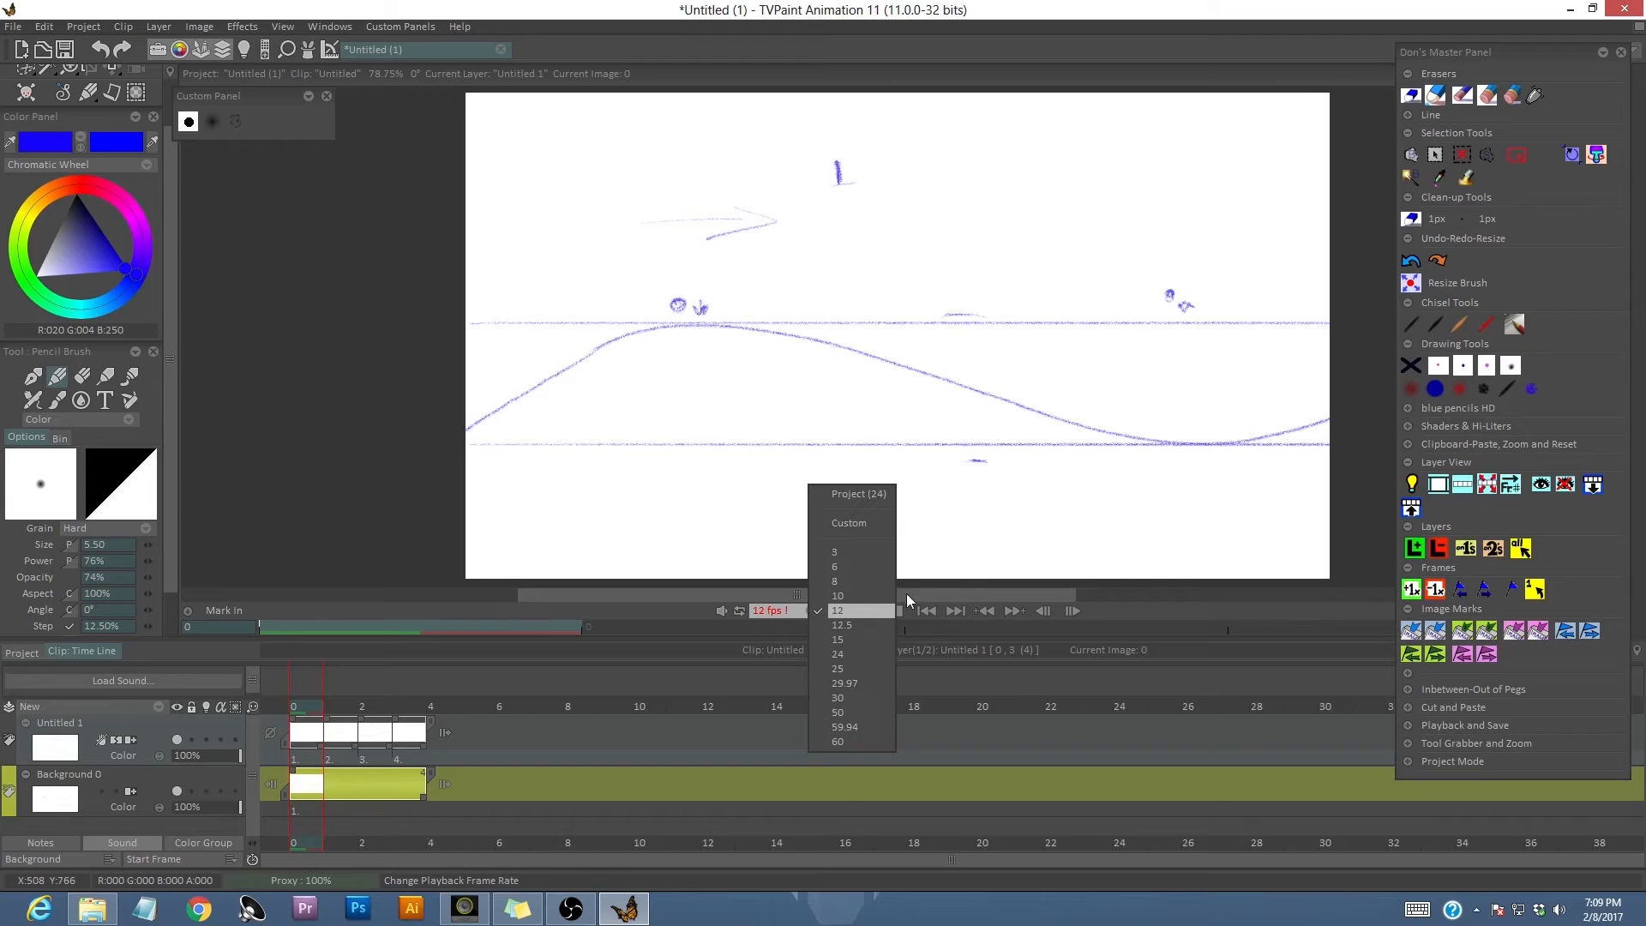
pyautogui.click(846, 654)
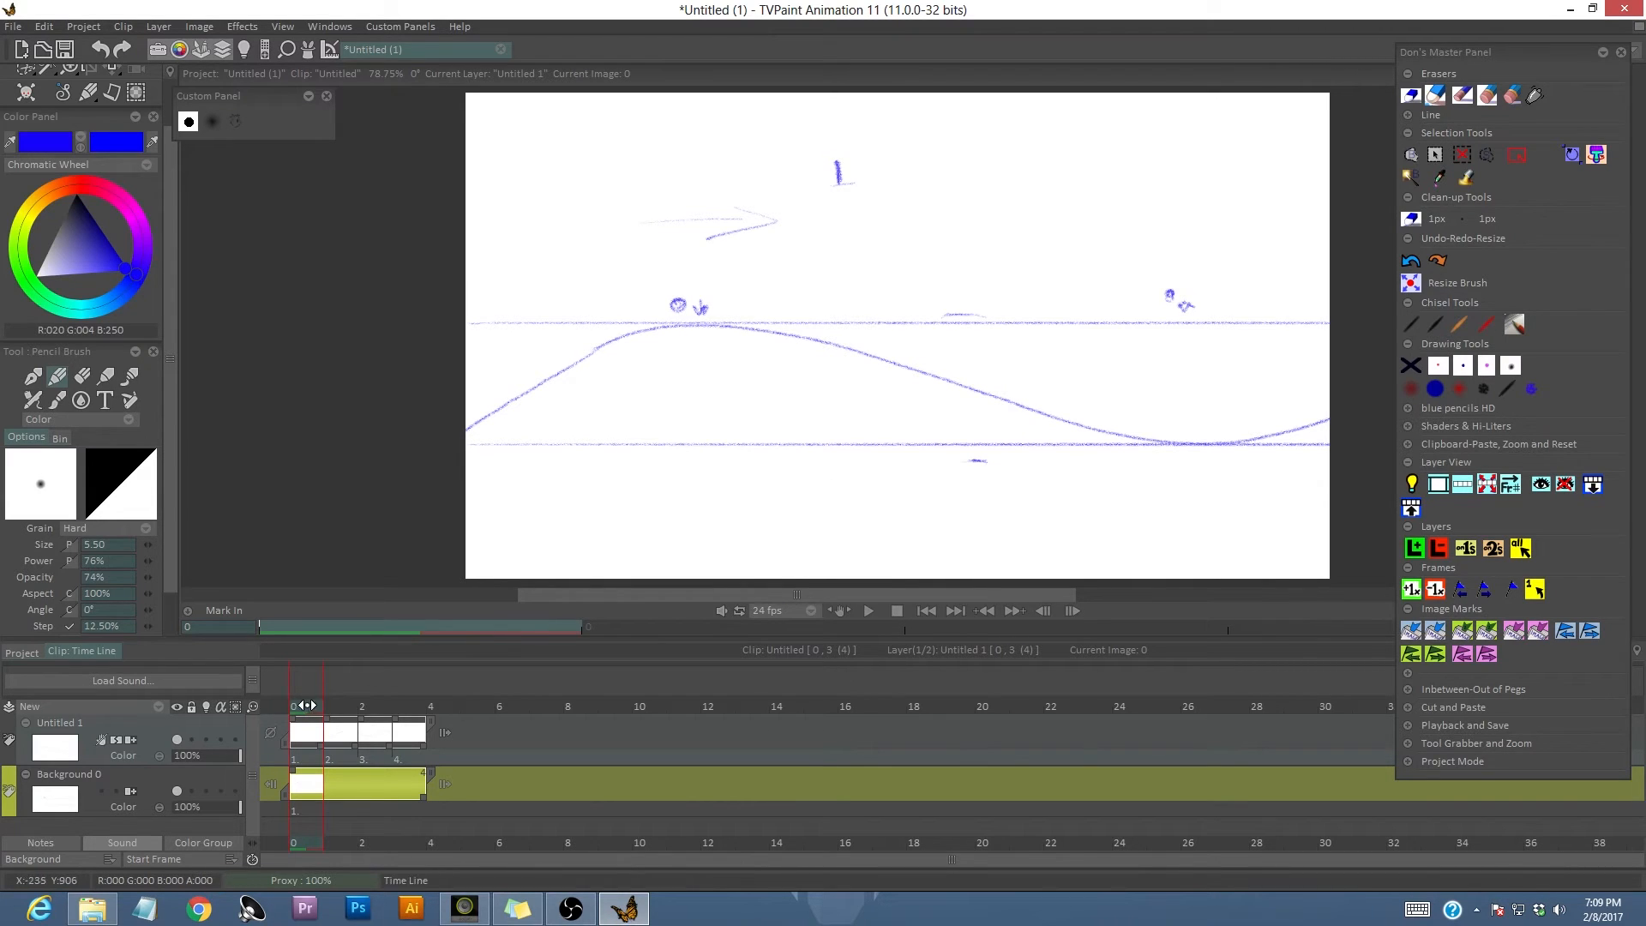
# Insert a new frame after wave 1, label it 2, and turn the layer's light table on.
pyautogui.moveTo(311, 706)
pyautogui.mouseDown()
pyautogui.moveTo(396, 709)
pyautogui.moveTo(294, 708)
pyautogui.mouseUp()
pyautogui.click(1411, 590)
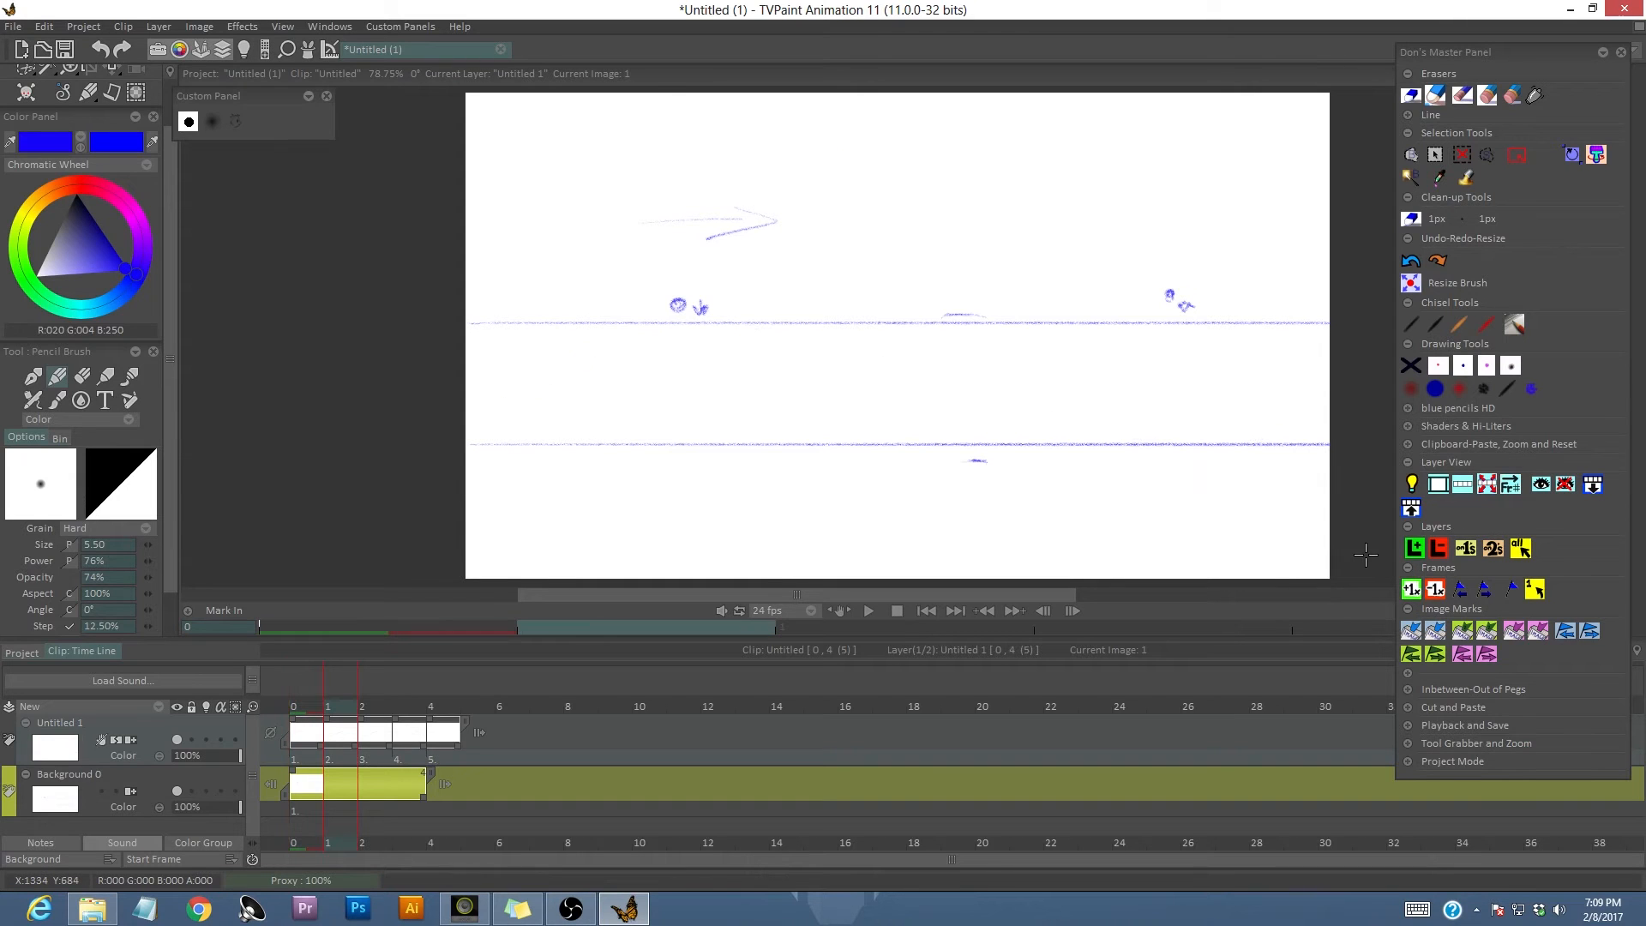
pyautogui.moveTo(873, 156); pyautogui.dragTo(907, 166)
pyautogui.click(205, 739)
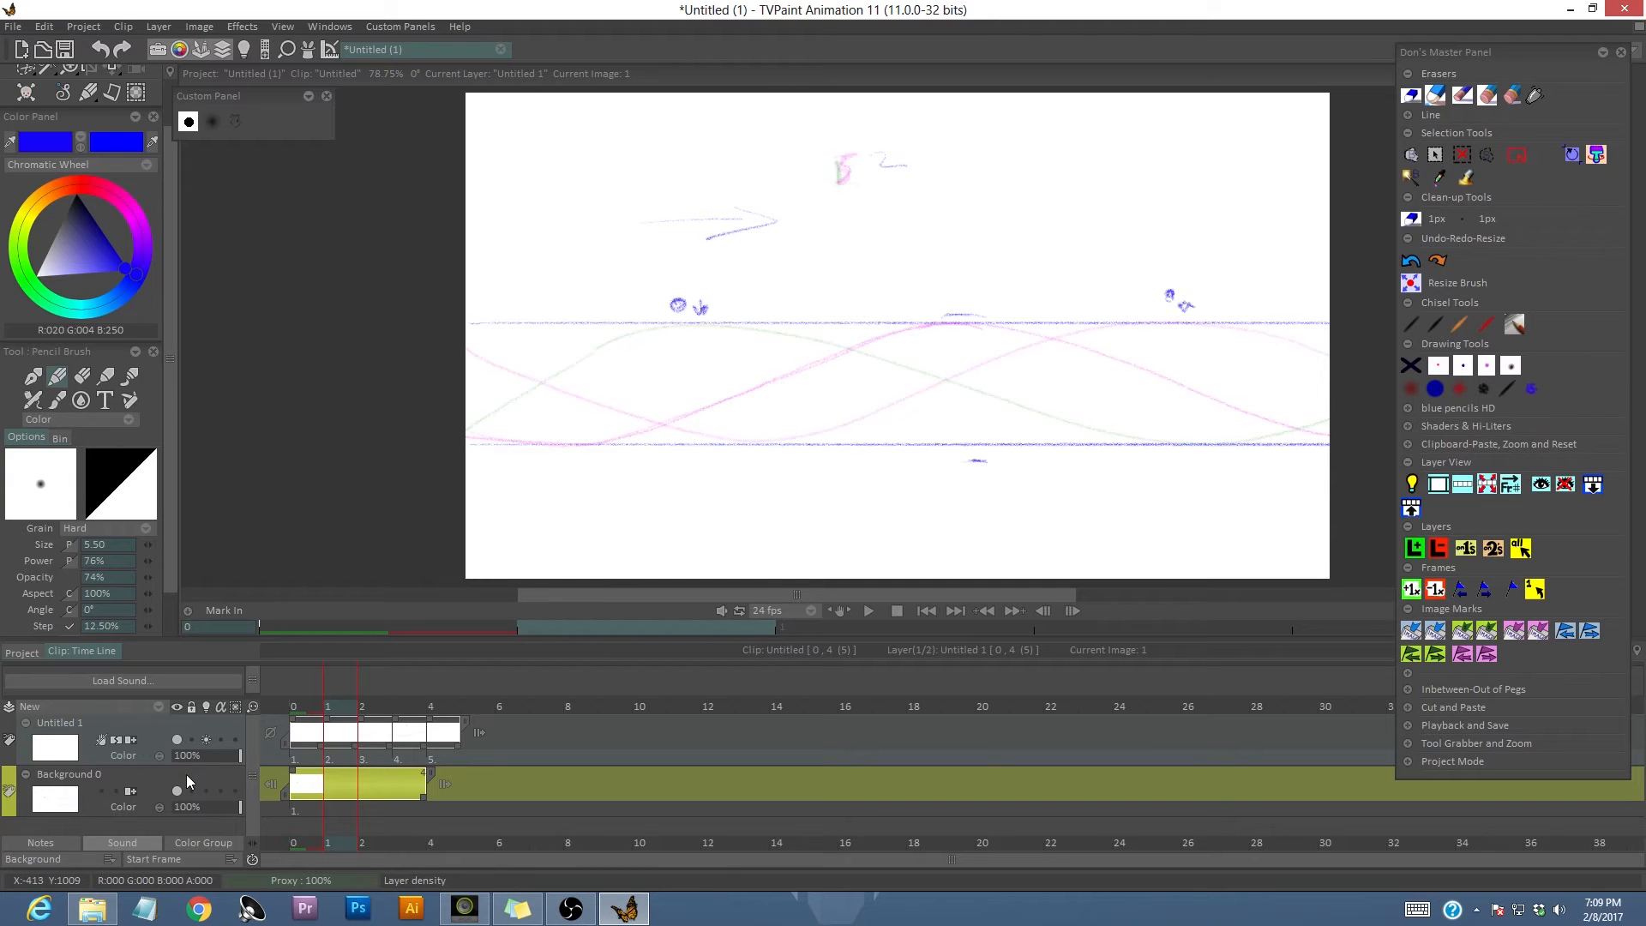
# Flip between frames 0, 1 and 2 to compare the crest positions of waves 1 and 3.
pyautogui.click(317, 720)
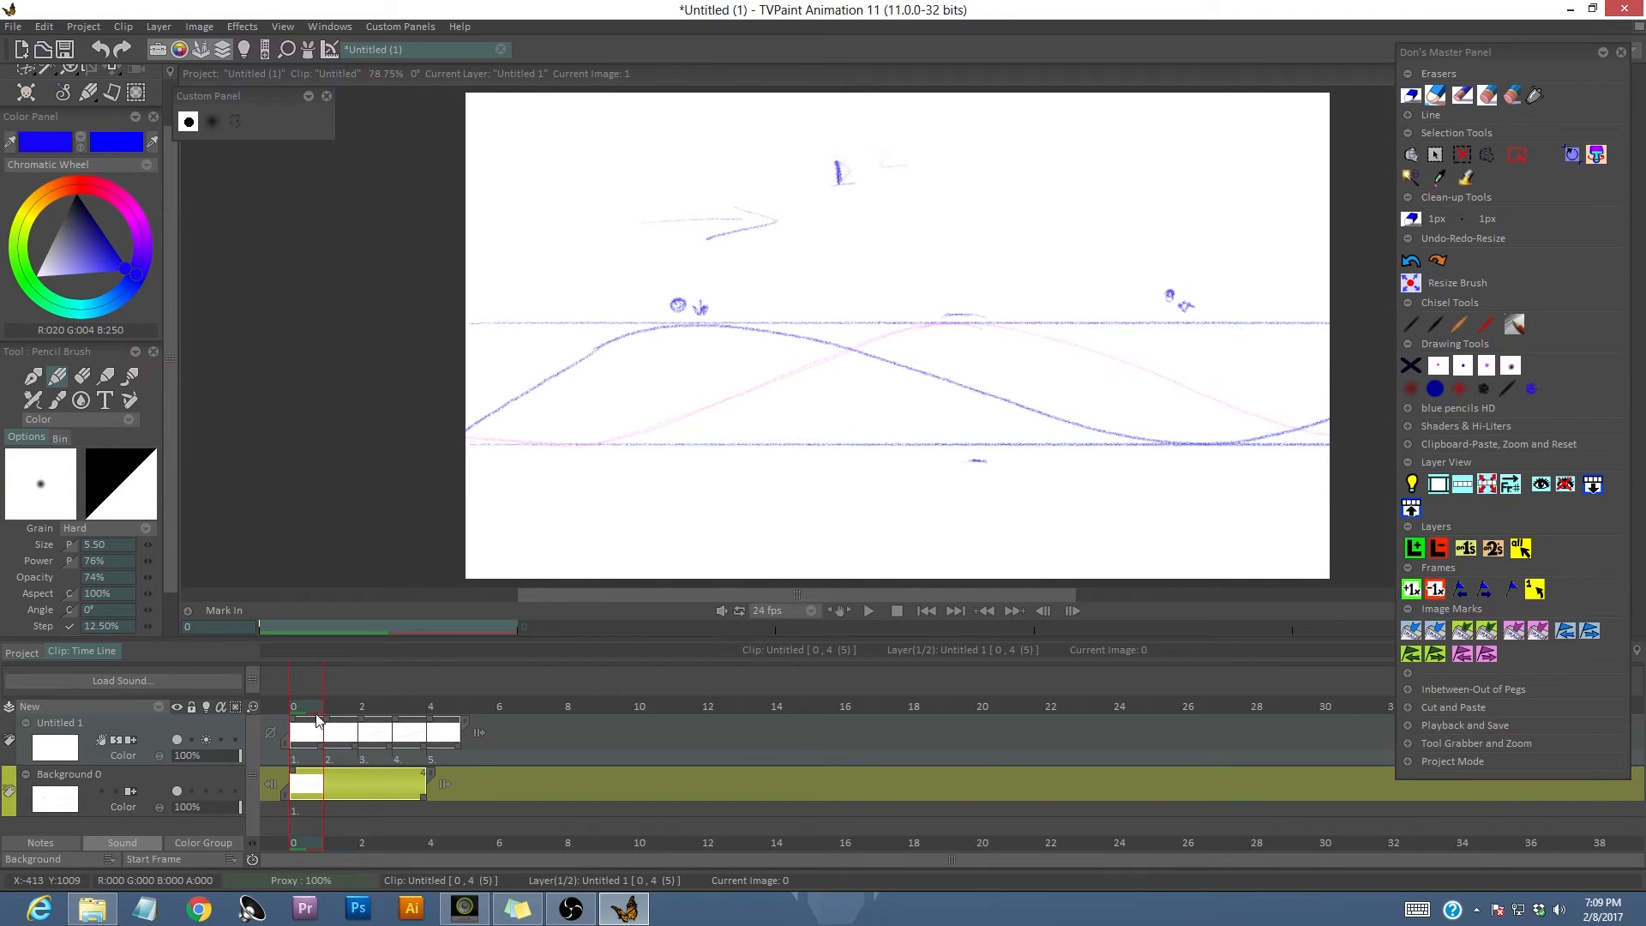
pyautogui.click(333, 723)
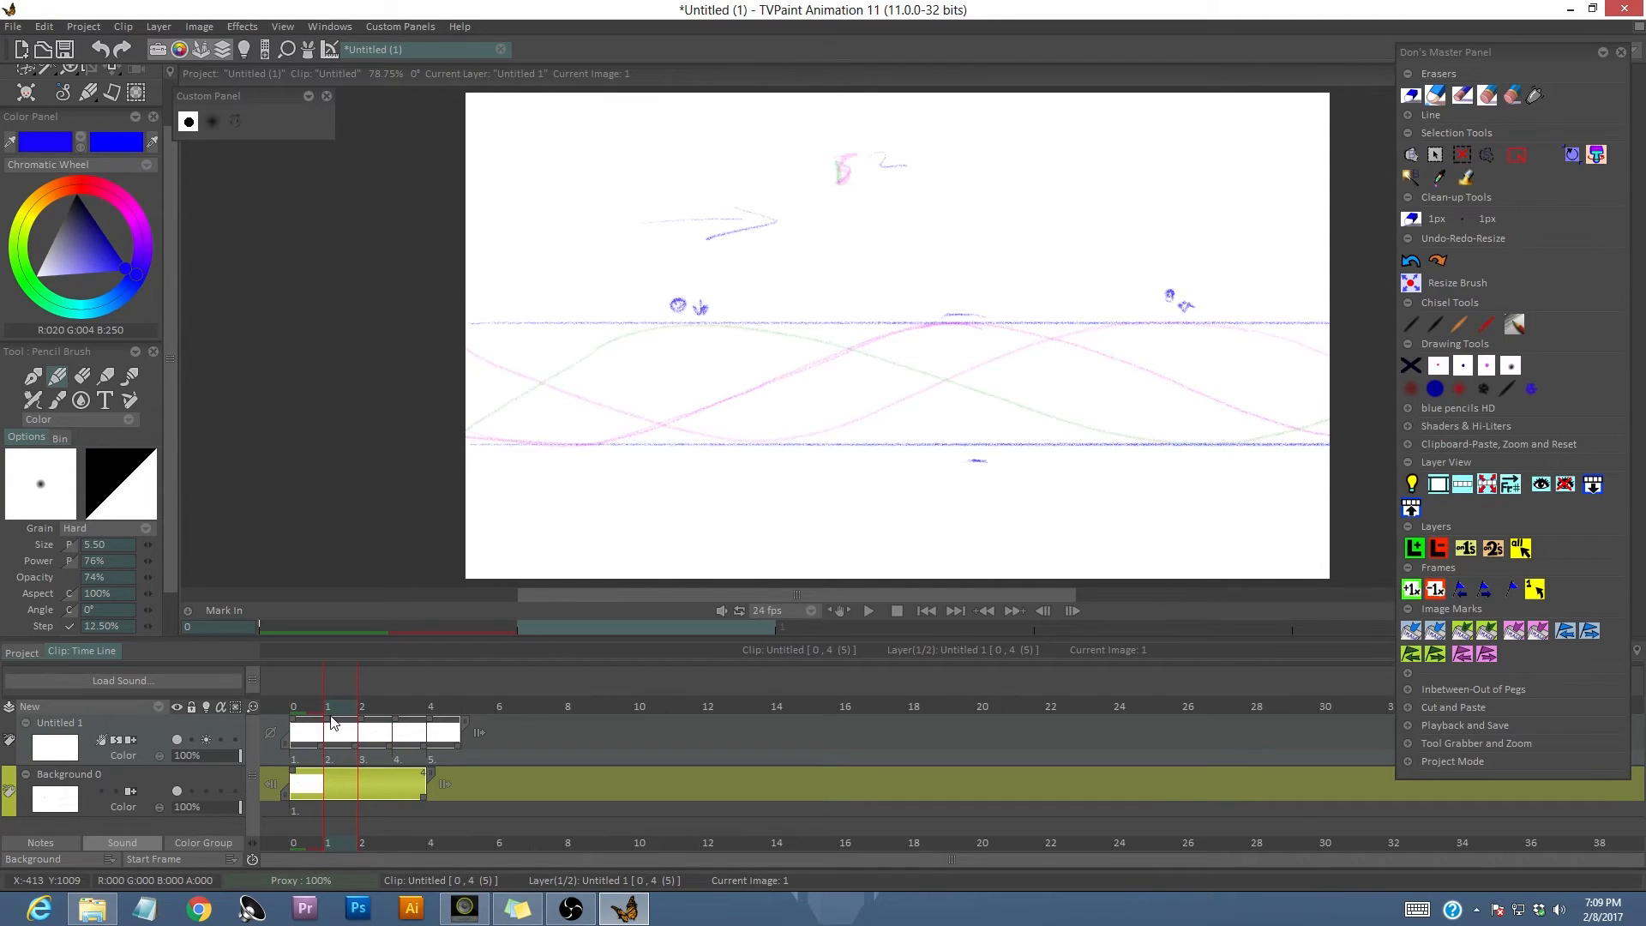
pyautogui.click(375, 731)
pyautogui.click(341, 731)
pyautogui.click(300, 731)
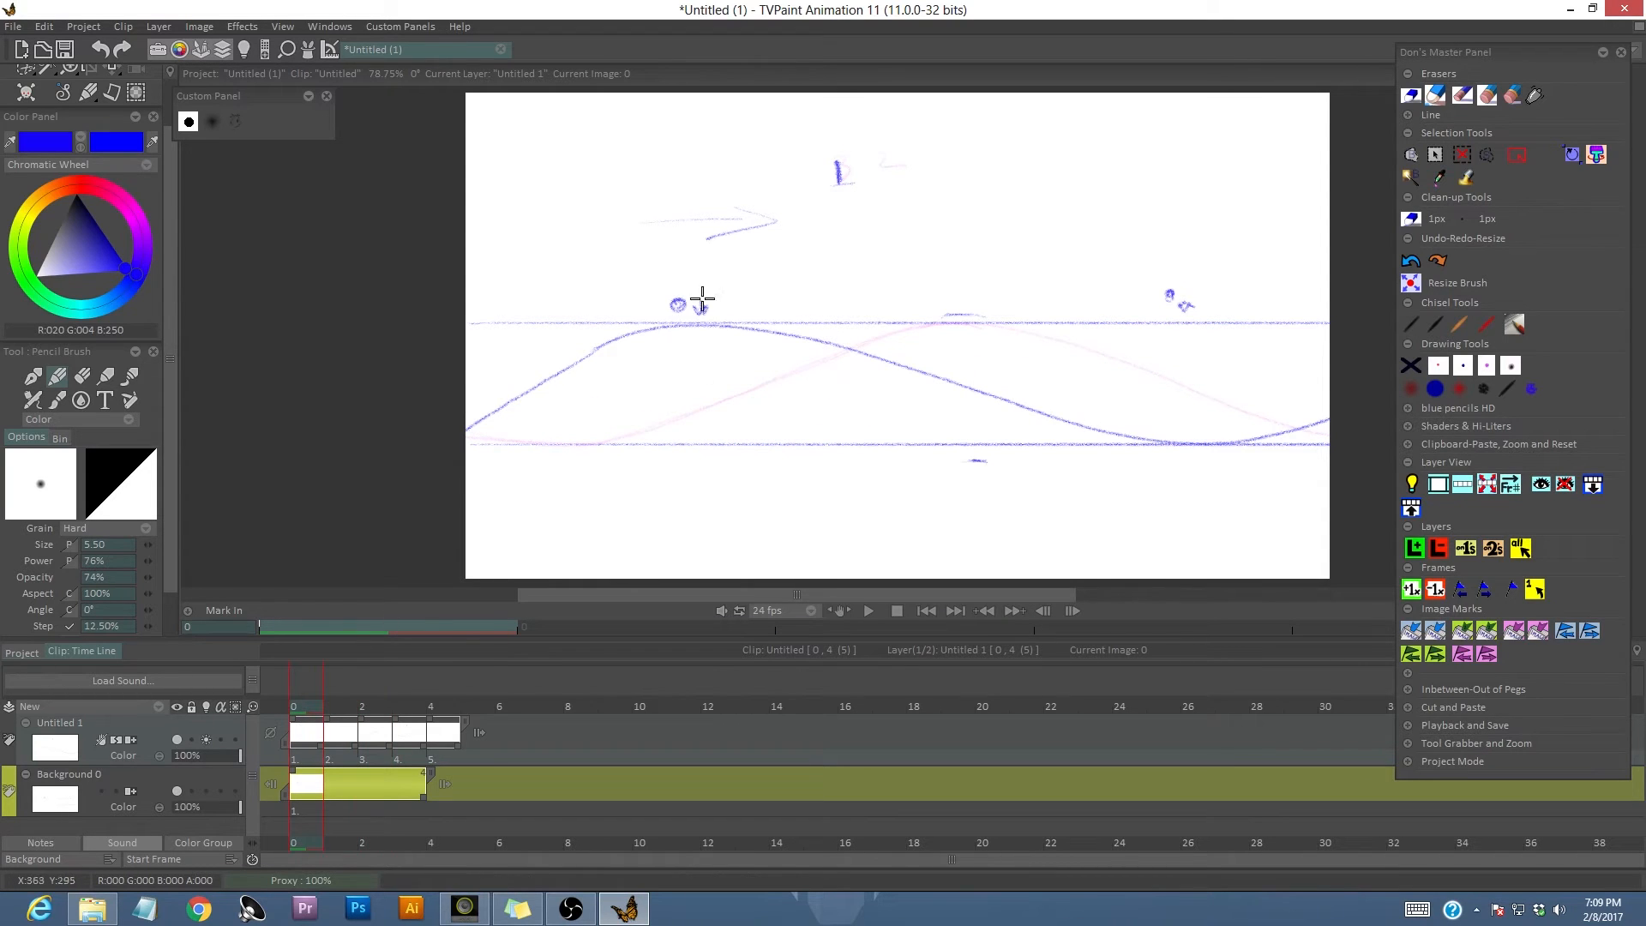
pyautogui.click(331, 704)
pyautogui.click(360, 704)
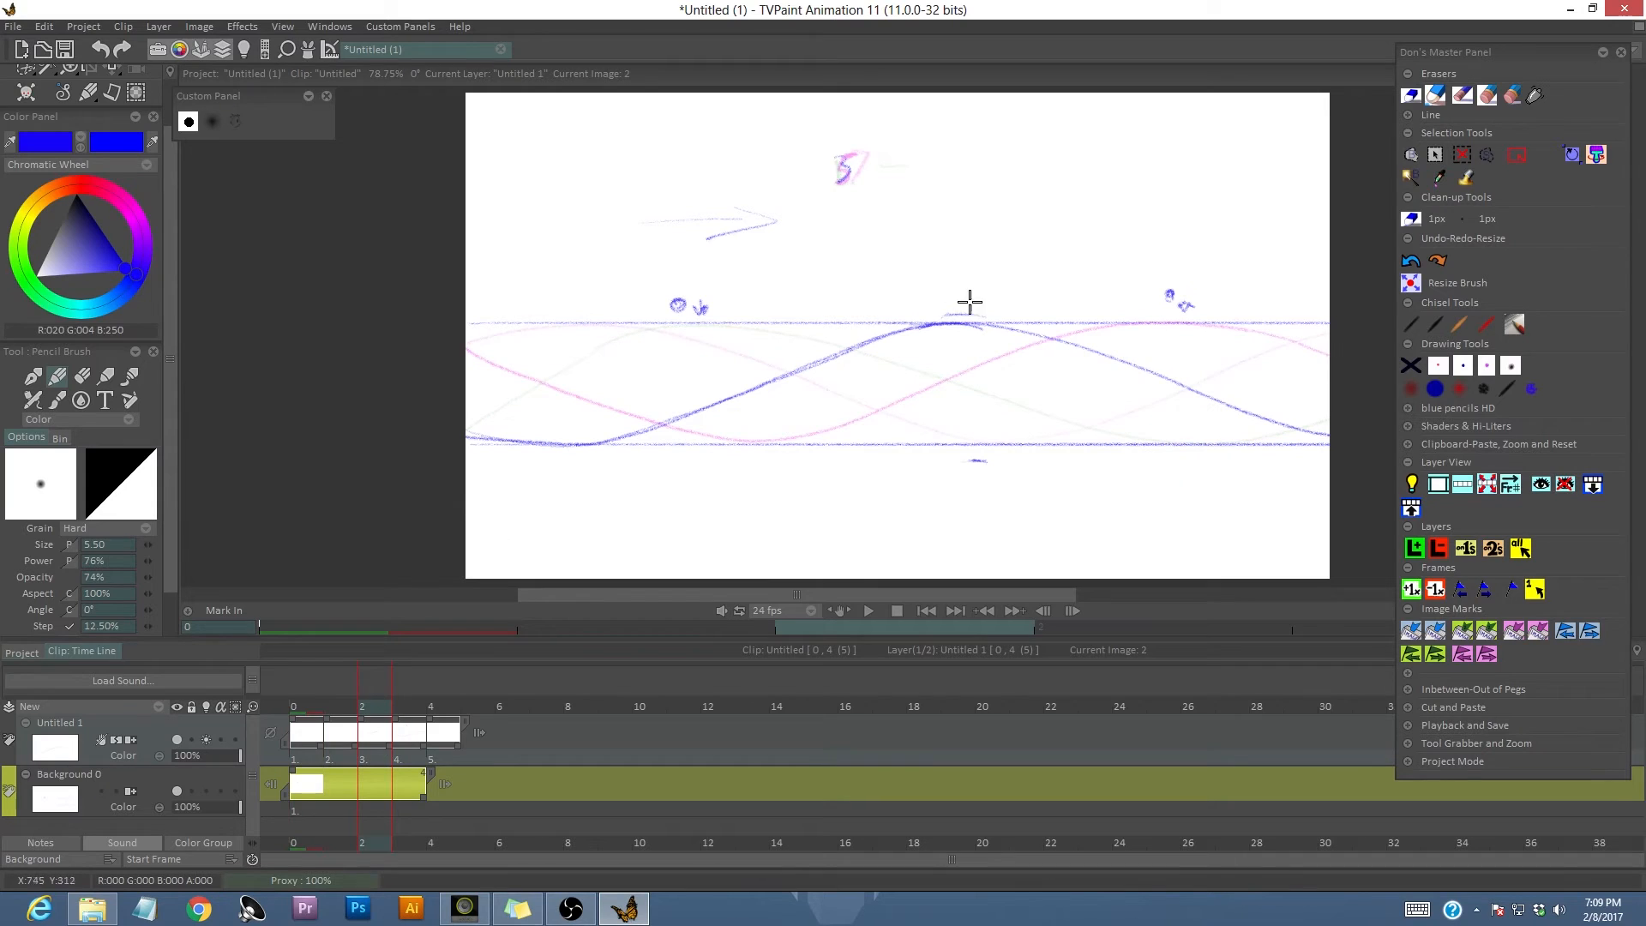
# Draw the in-between wave 2 on frame 1, placing its crest between those of waves 1 and 3.
pyautogui.click(340, 711)
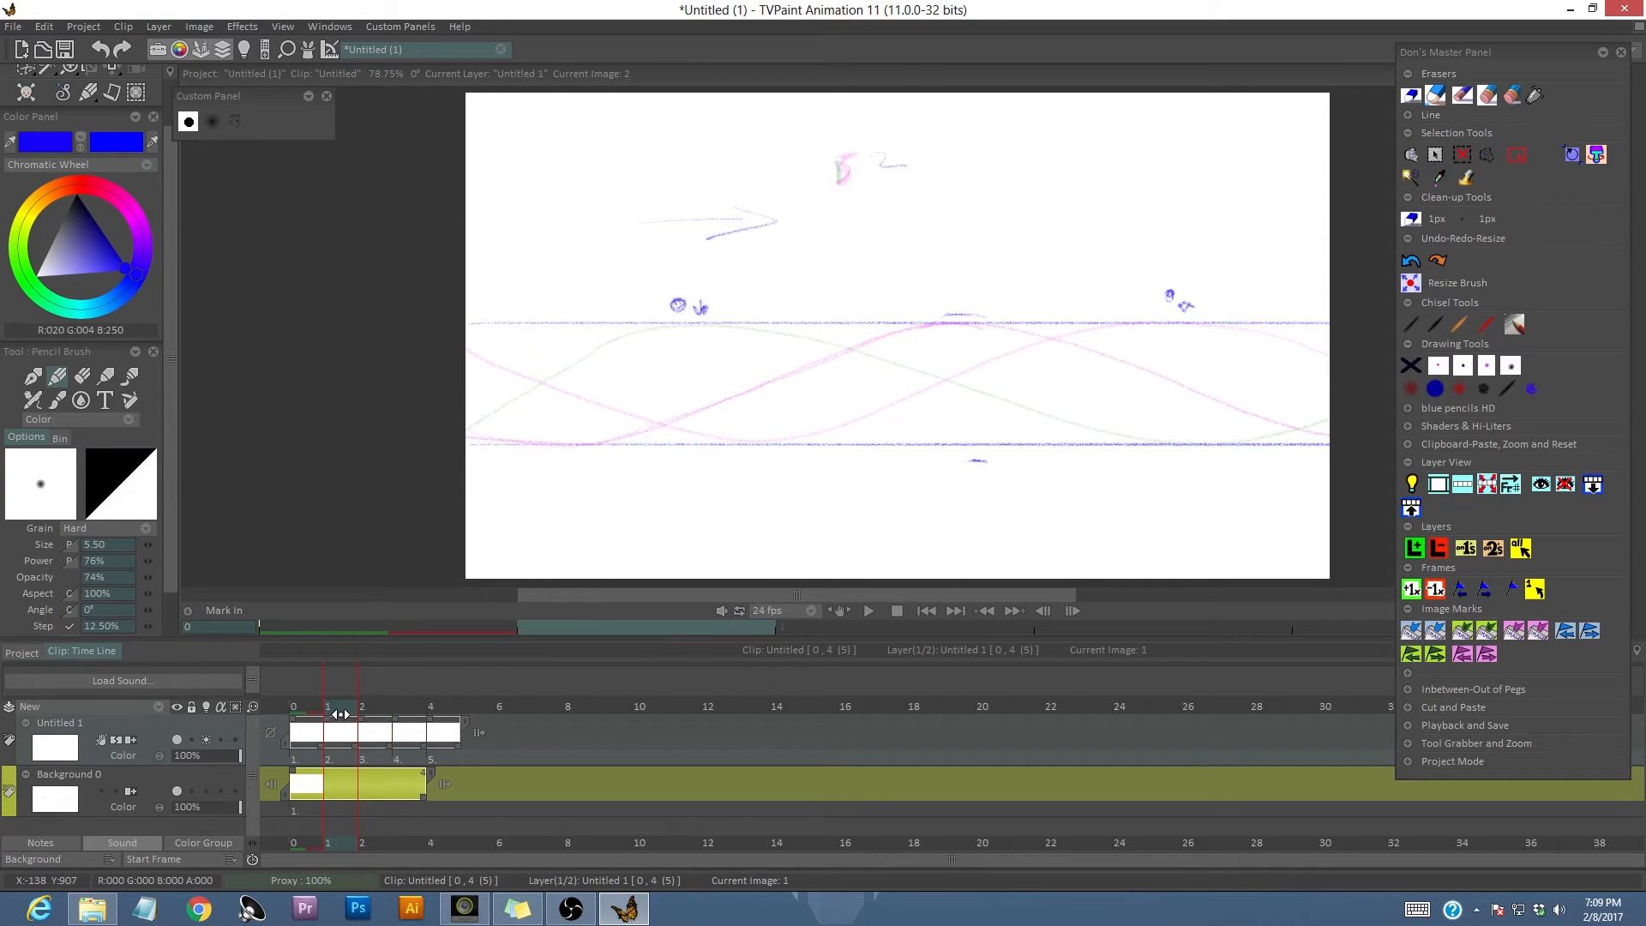
pyautogui.moveTo(836, 324)
pyautogui.mouseDown()
pyautogui.moveTo(742, 336)
pyautogui.moveTo(467, 426)
pyautogui.mouseUp()
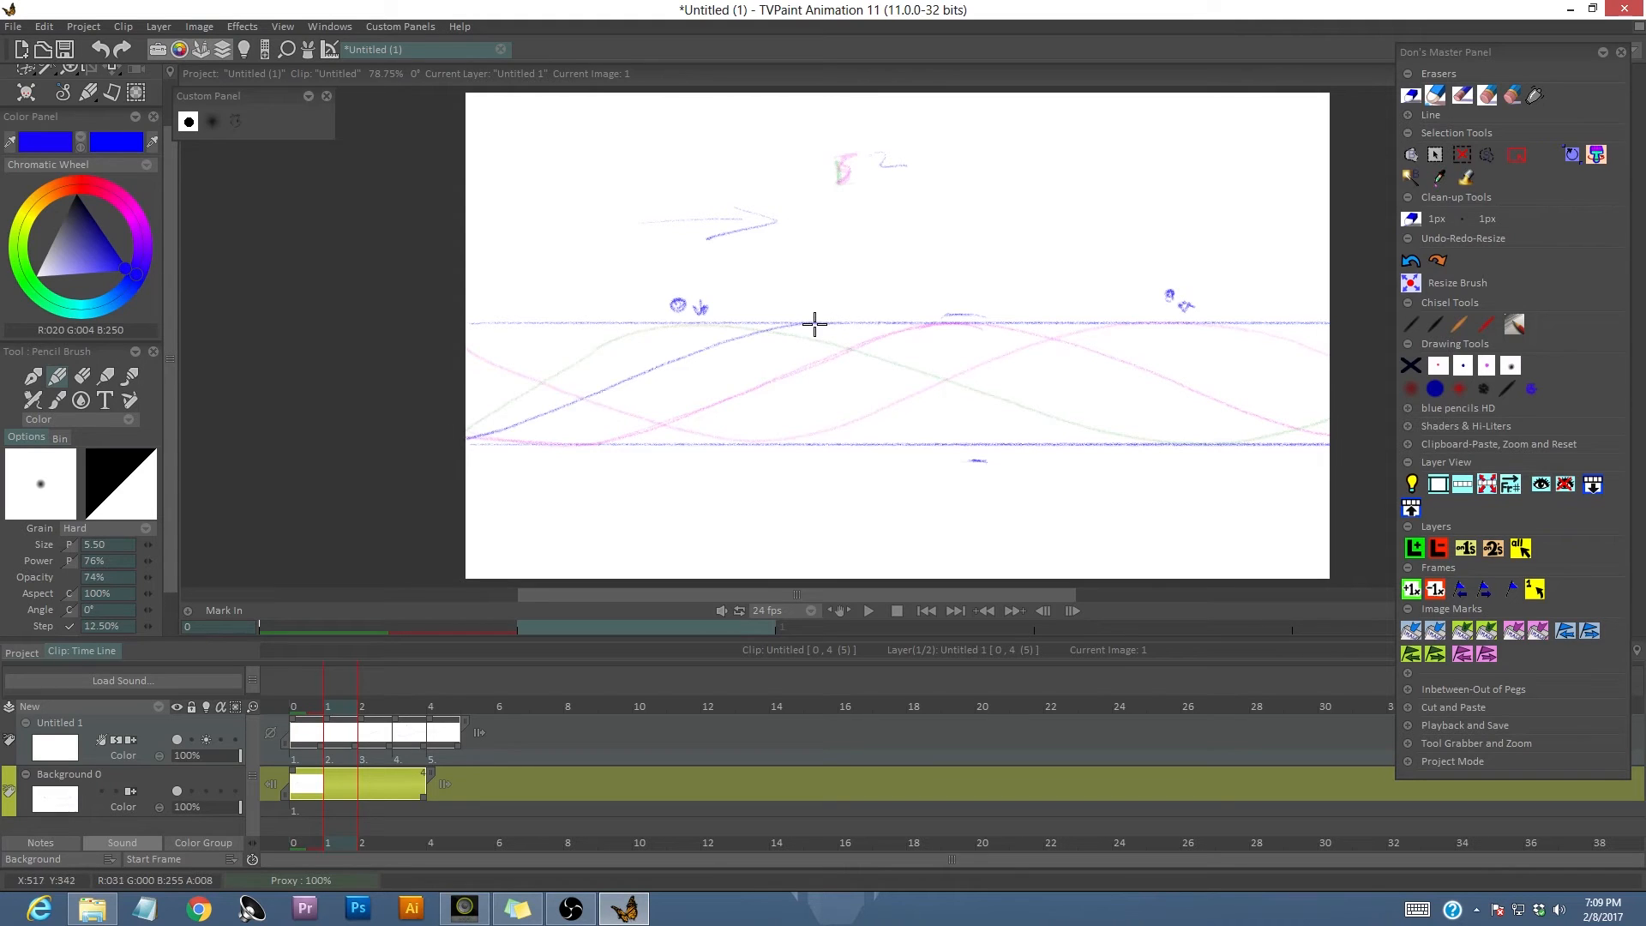
pyautogui.moveTo(823, 323); pyautogui.dragTo(1265, 437)
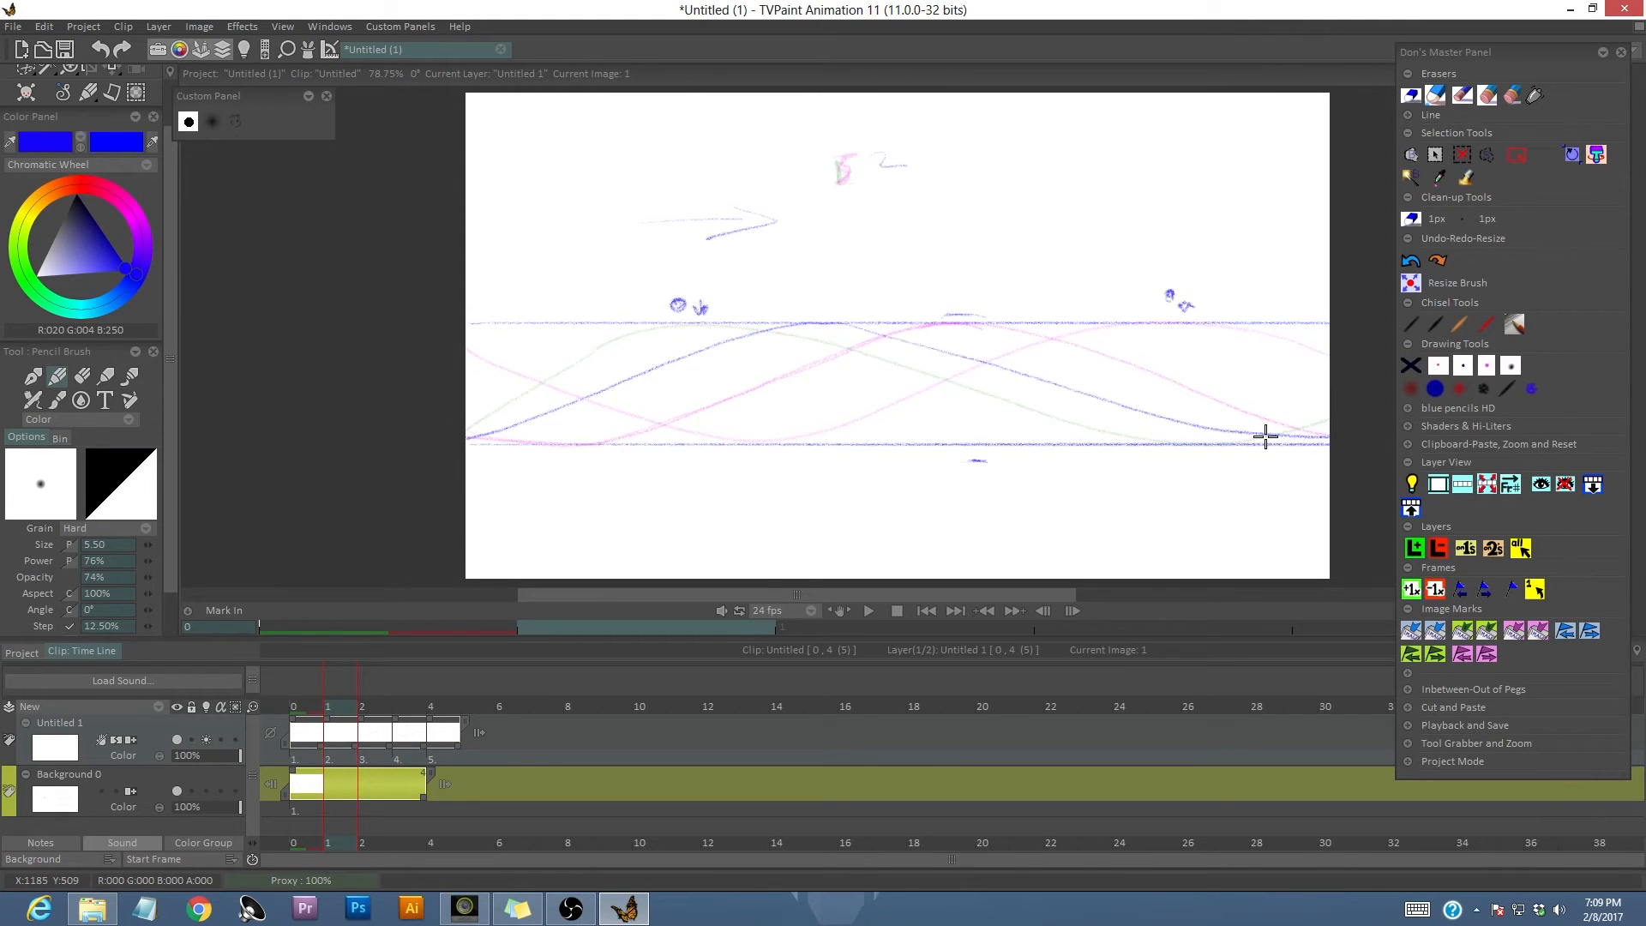
# Insert a blank frame after wave 3 labelled 4, and redraw the number 2 more boldly on frame 1.
pyautogui.moveTo(345, 707)
pyautogui.mouseDown()
pyautogui.moveTo(290, 725)
pyautogui.moveTo(408, 726)
pyautogui.moveTo(302, 751)
pyautogui.moveTo(398, 747)
pyautogui.moveTo(379, 750)
pyautogui.mouseUp()
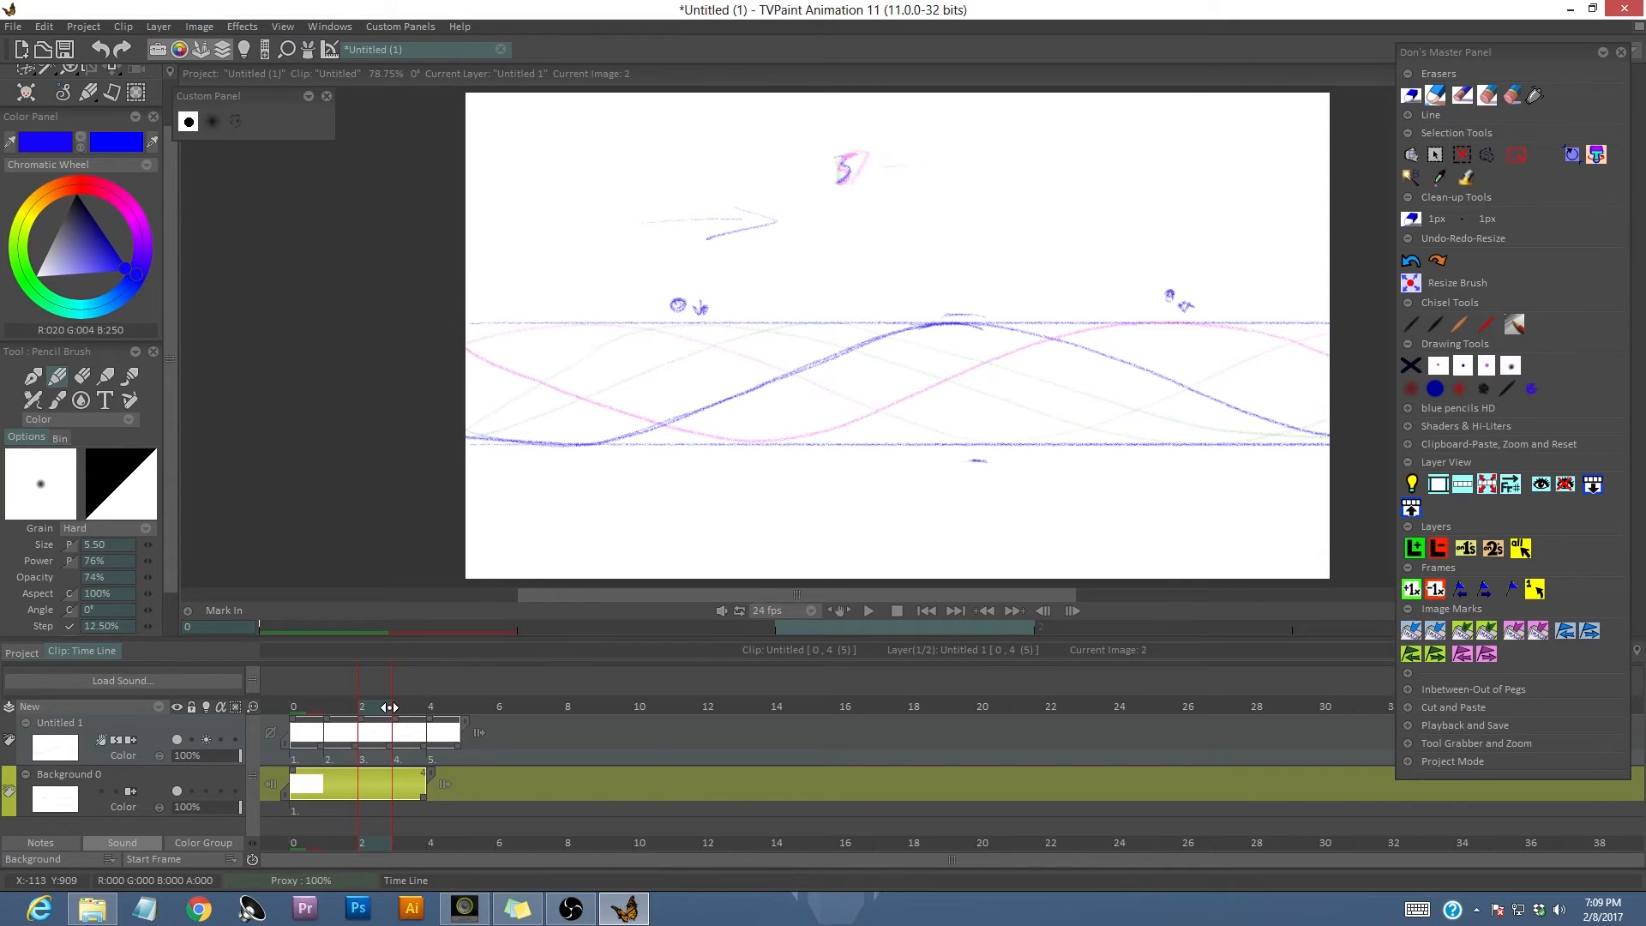
pyautogui.click(1411, 588)
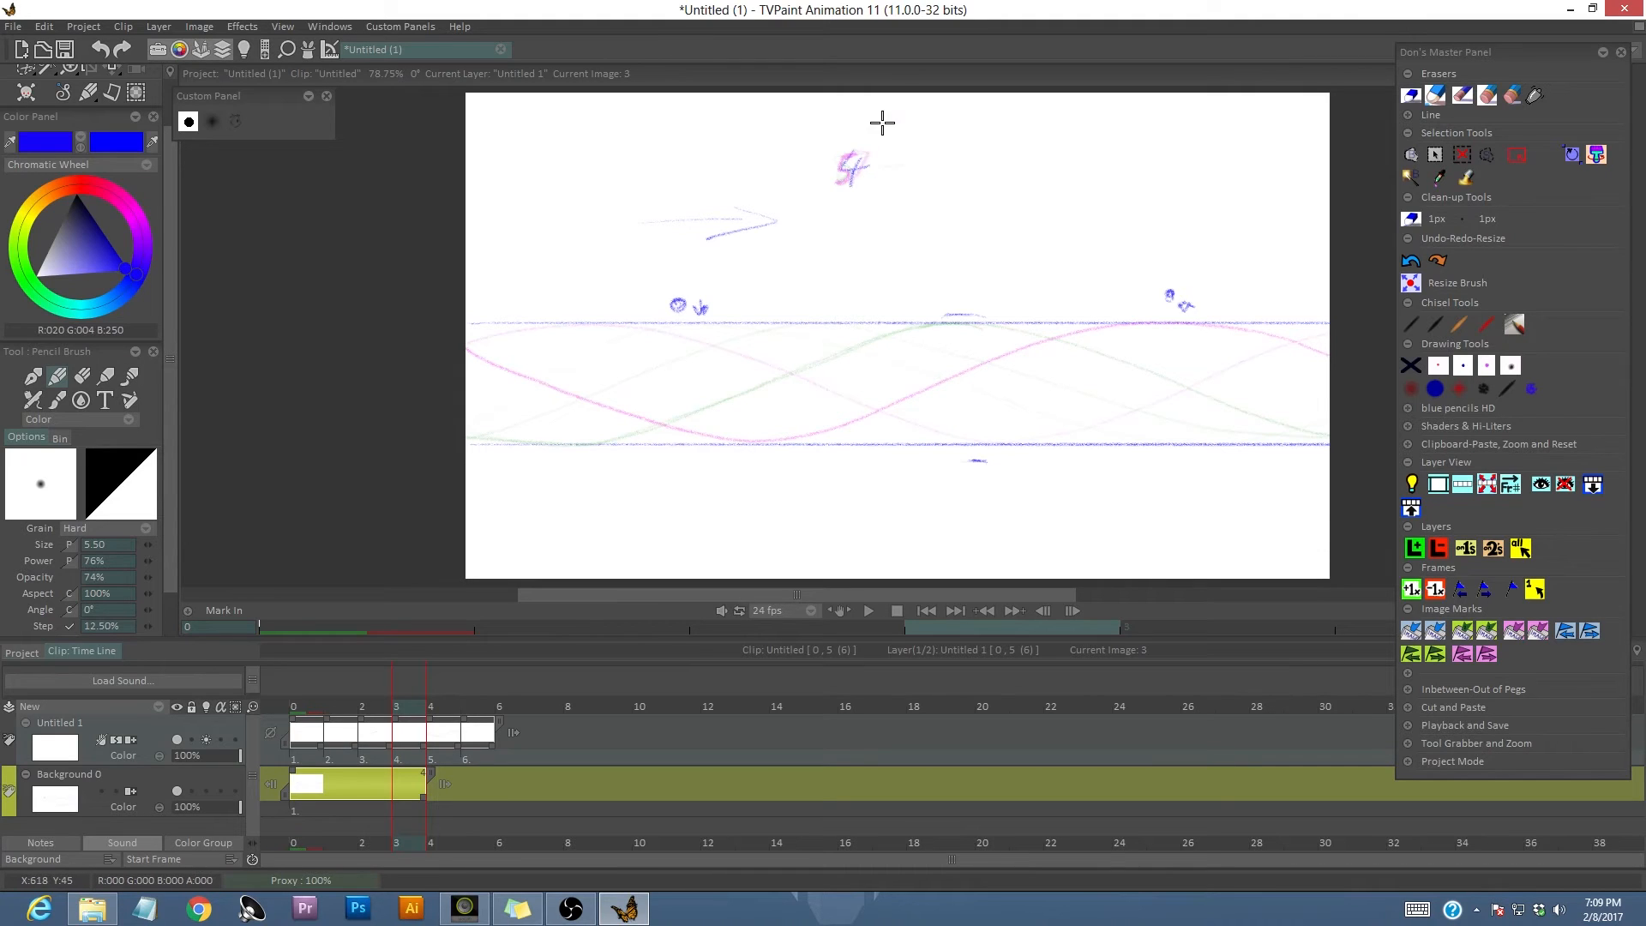
pyautogui.click(292, 723)
pyautogui.click(341, 720)
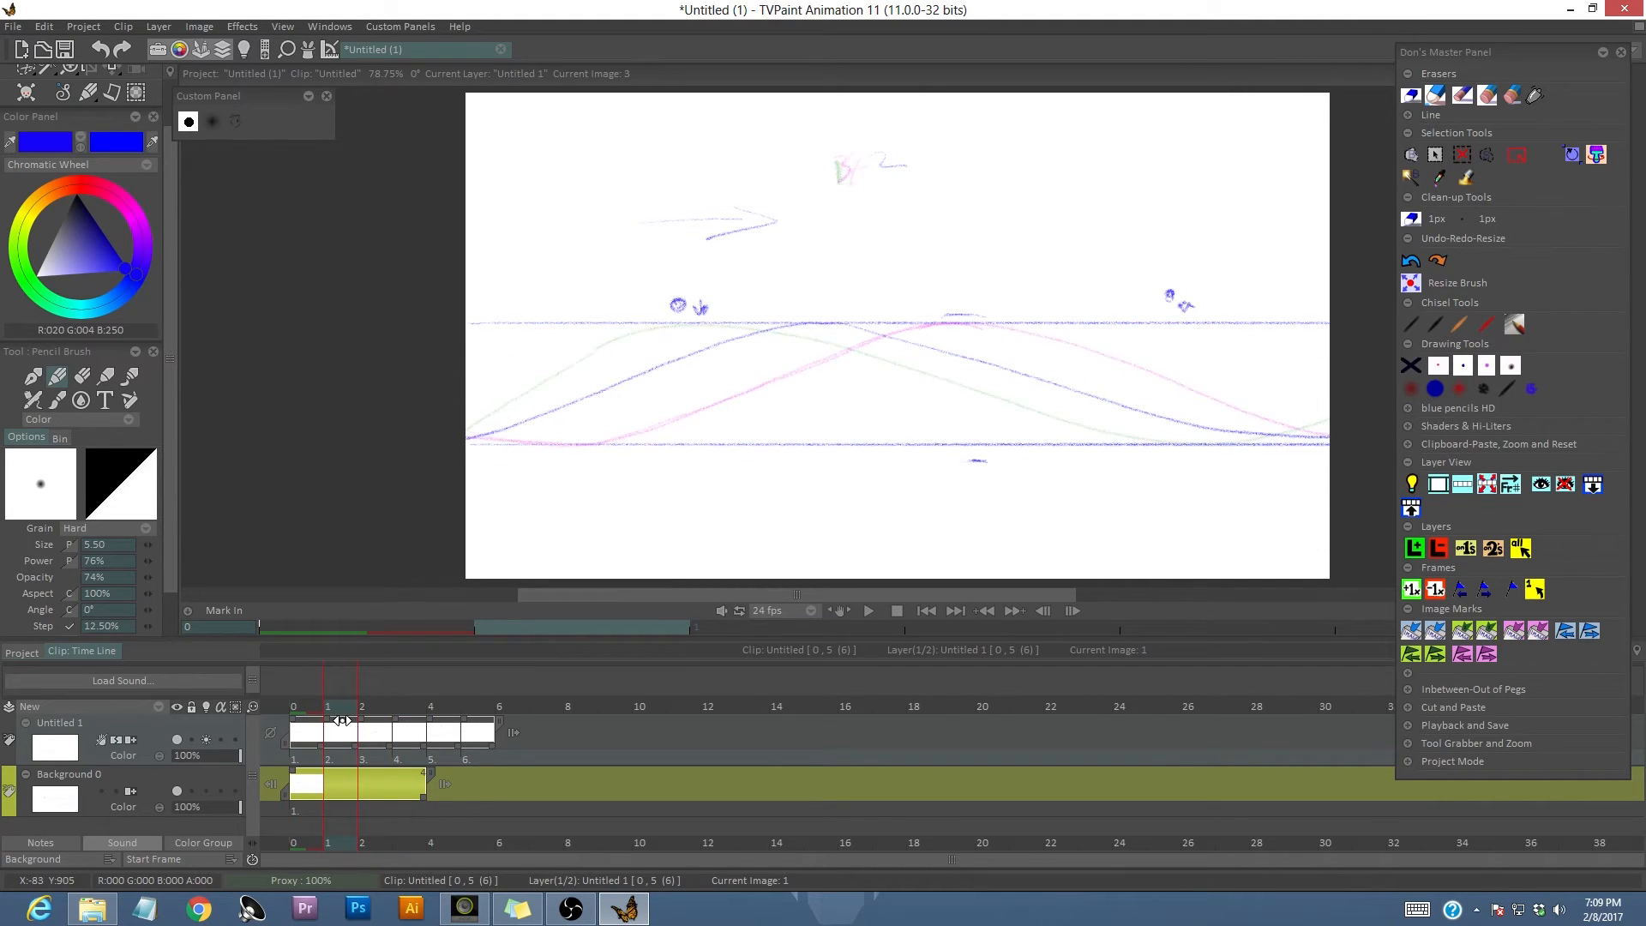
pyautogui.moveTo(873, 145); pyautogui.dragTo(920, 166)
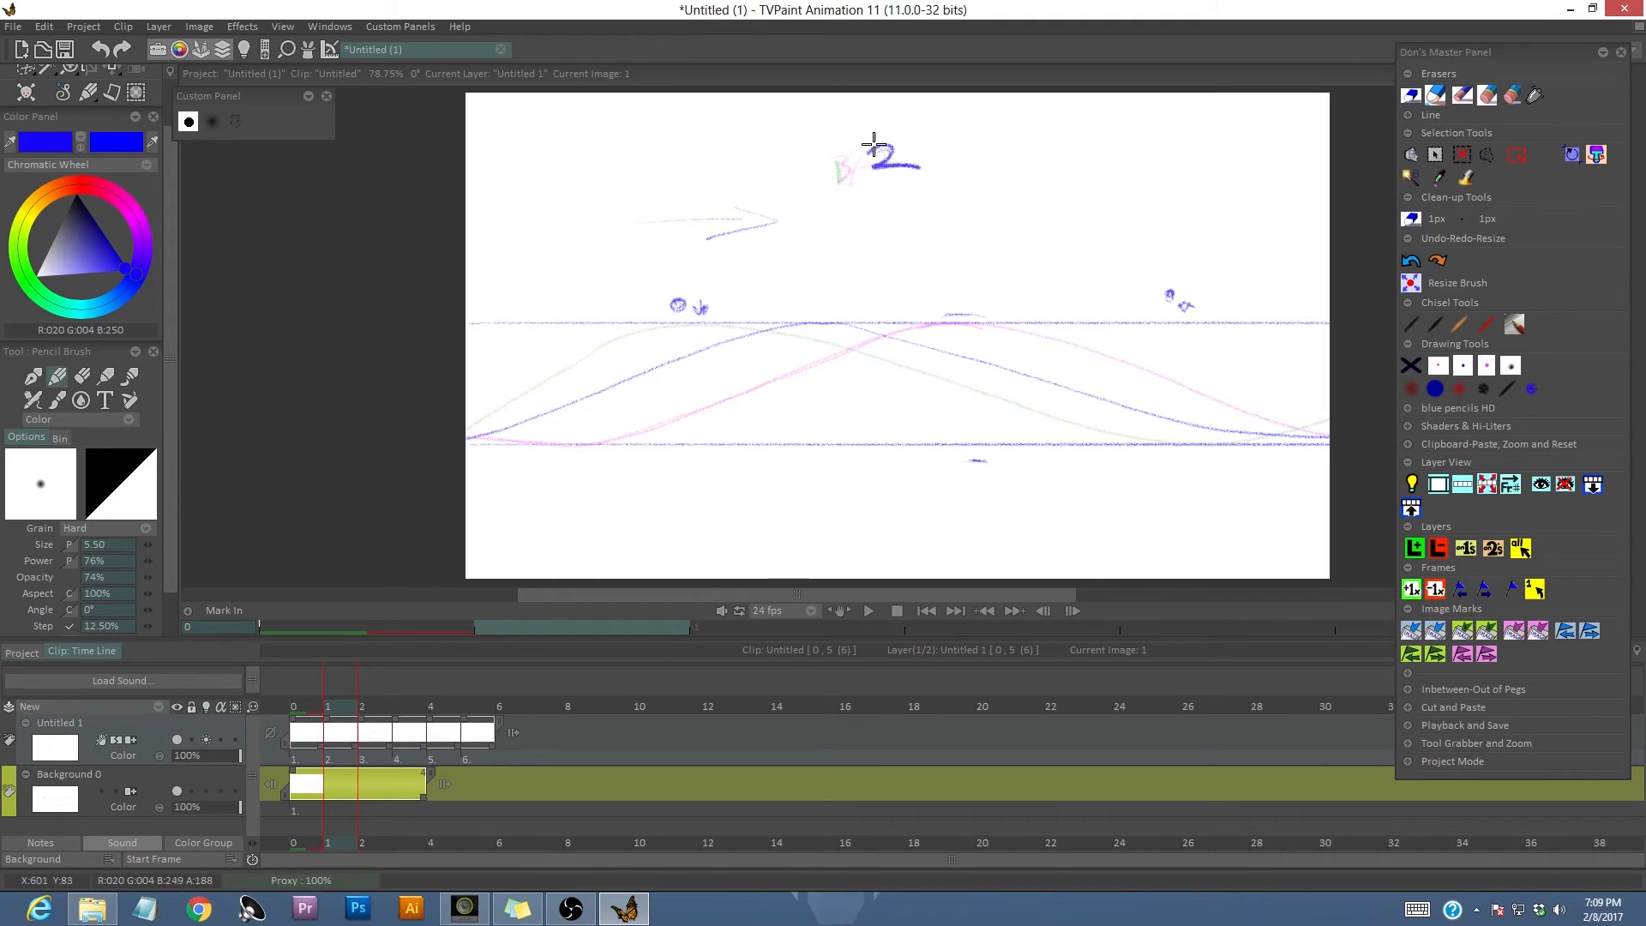
# Flip between the frames of waves 3 and 5 and draw a small mark above each wave's crest.
pyautogui.click(375, 709)
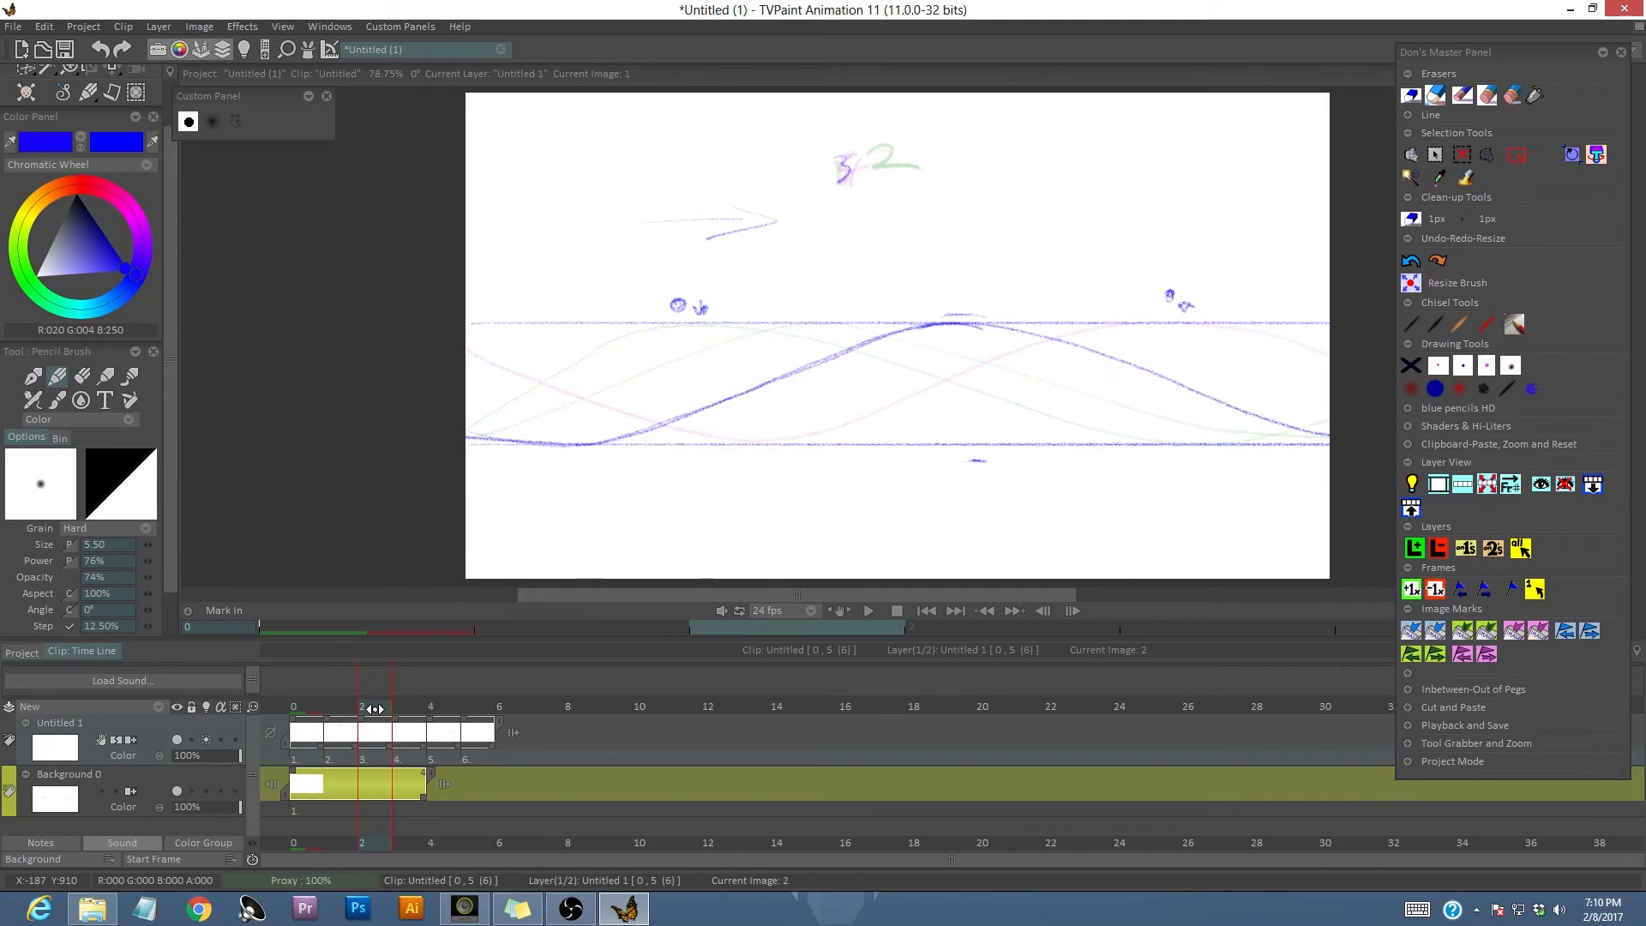
pyautogui.click(409, 707)
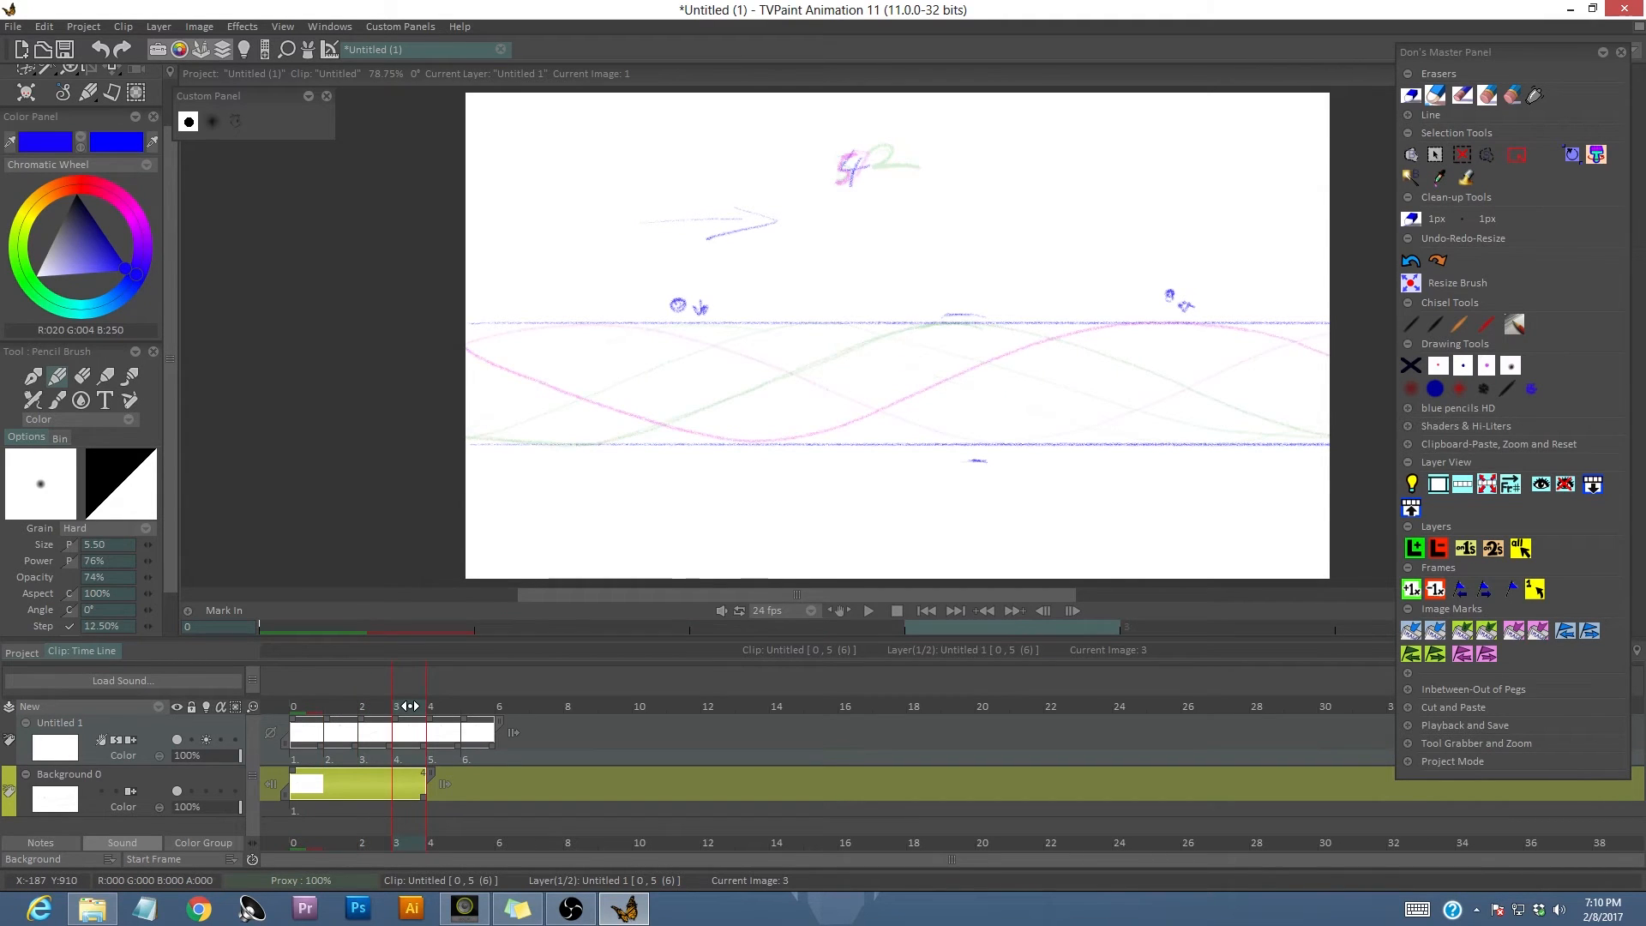
pyautogui.click(433, 706)
pyautogui.press('Left')
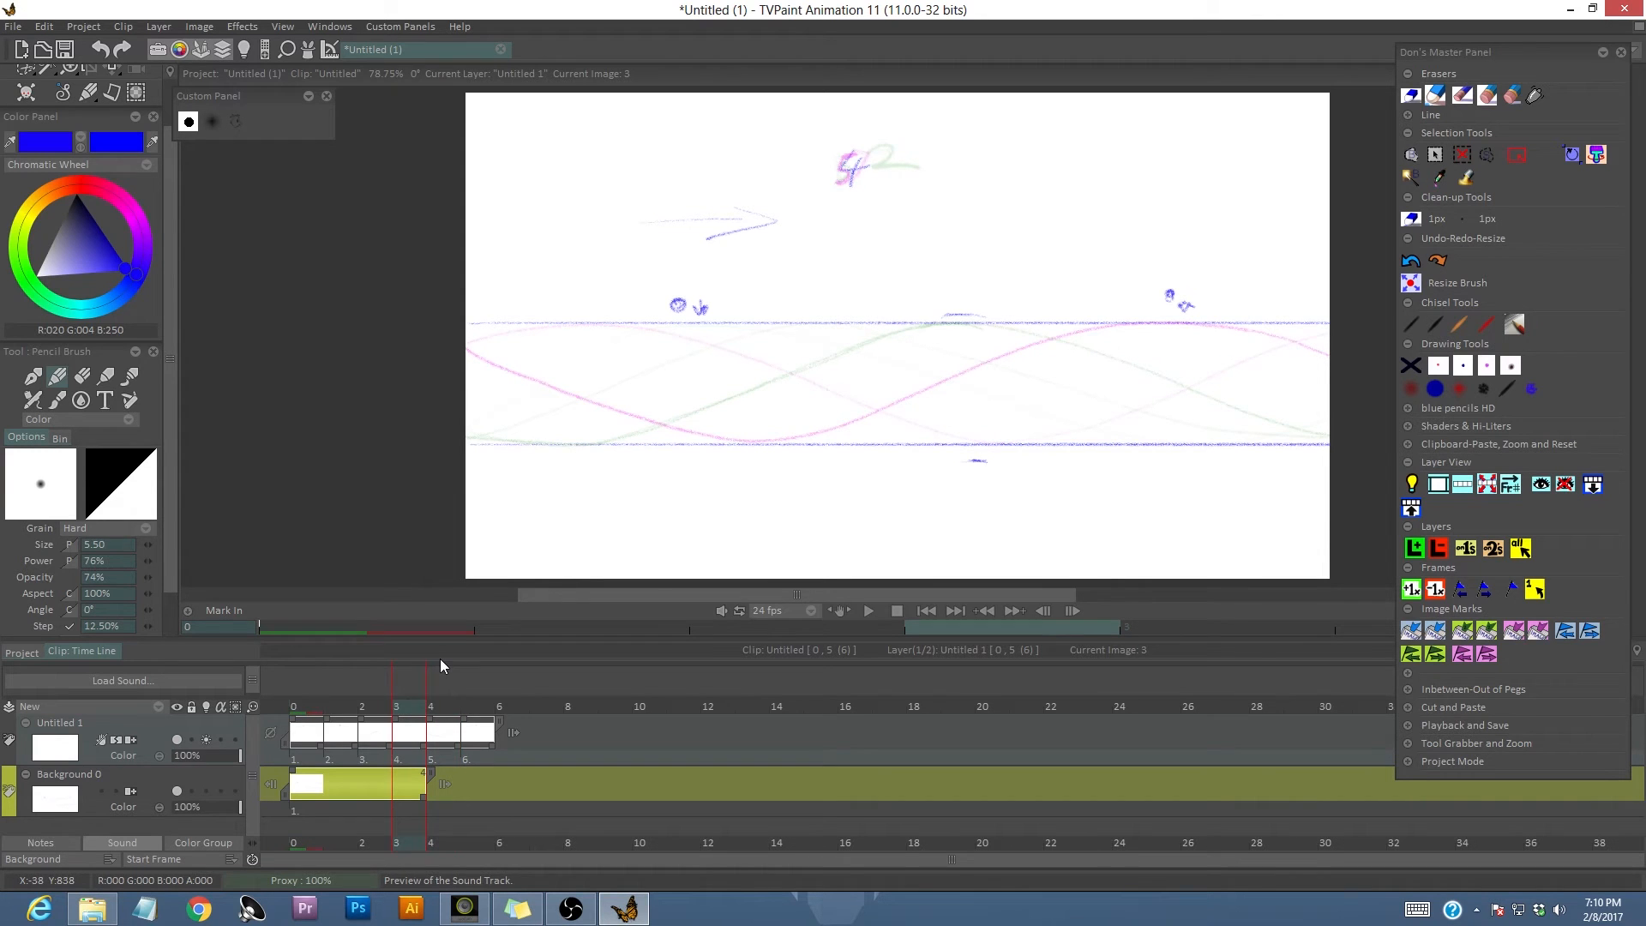
pyautogui.click(378, 713)
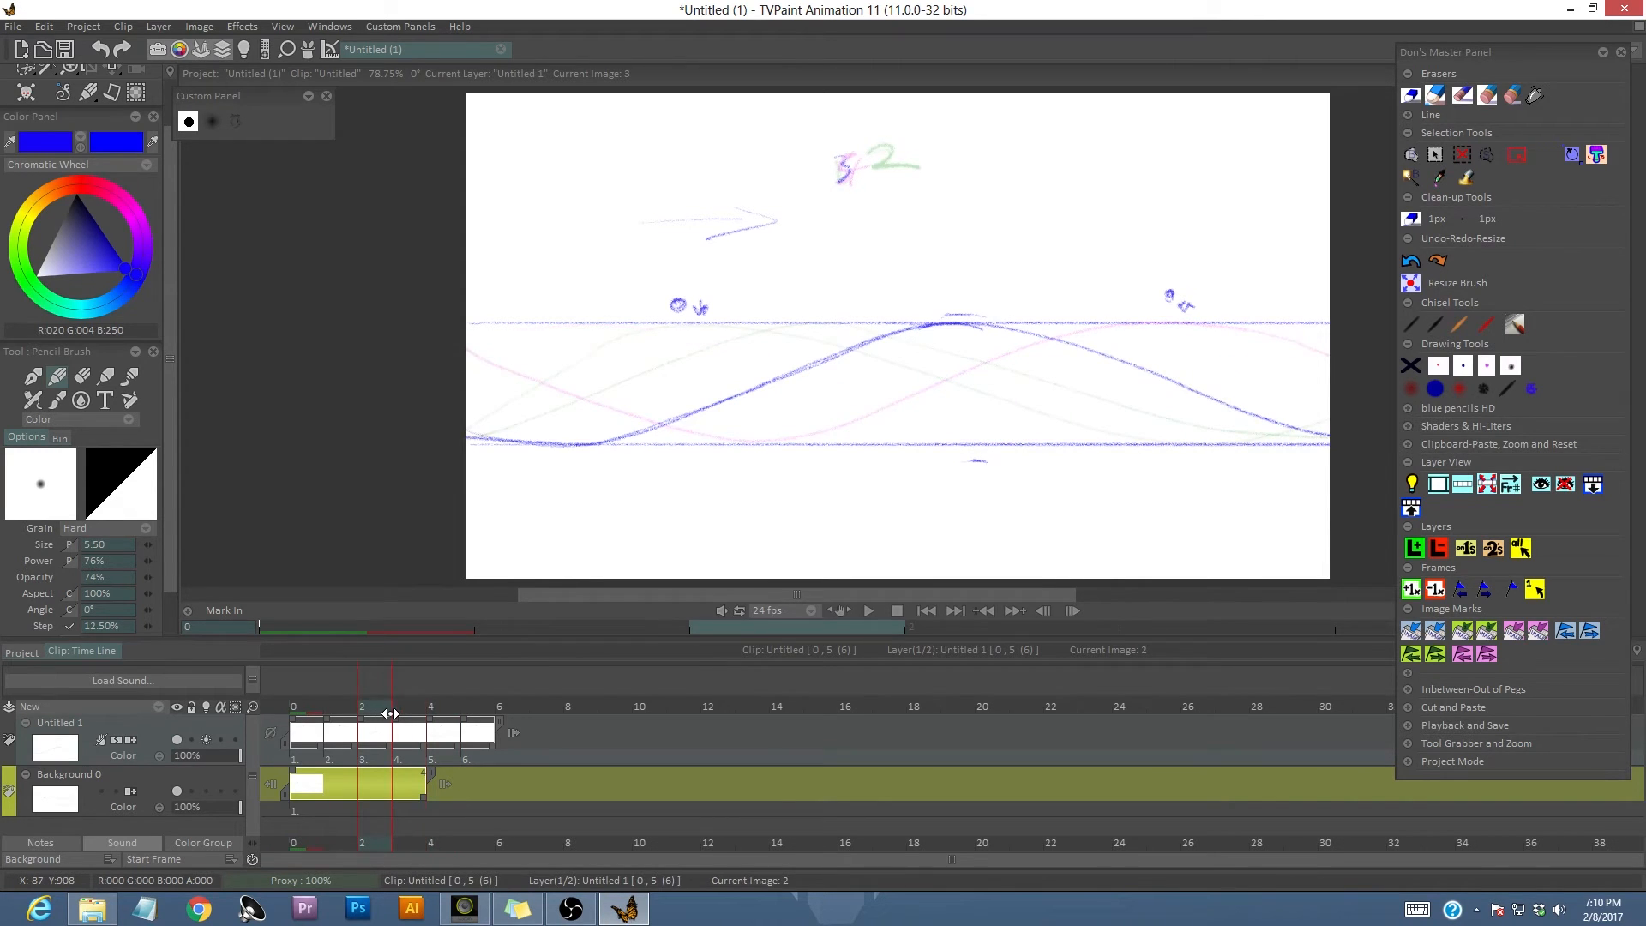
pyautogui.moveTo(390, 713)
pyautogui.mouseDown()
pyautogui.moveTo(440, 714)
pyautogui.moveTo(379, 730)
pyautogui.moveTo(441, 725)
pyautogui.moveTo(377, 711)
pyautogui.mouseUp()
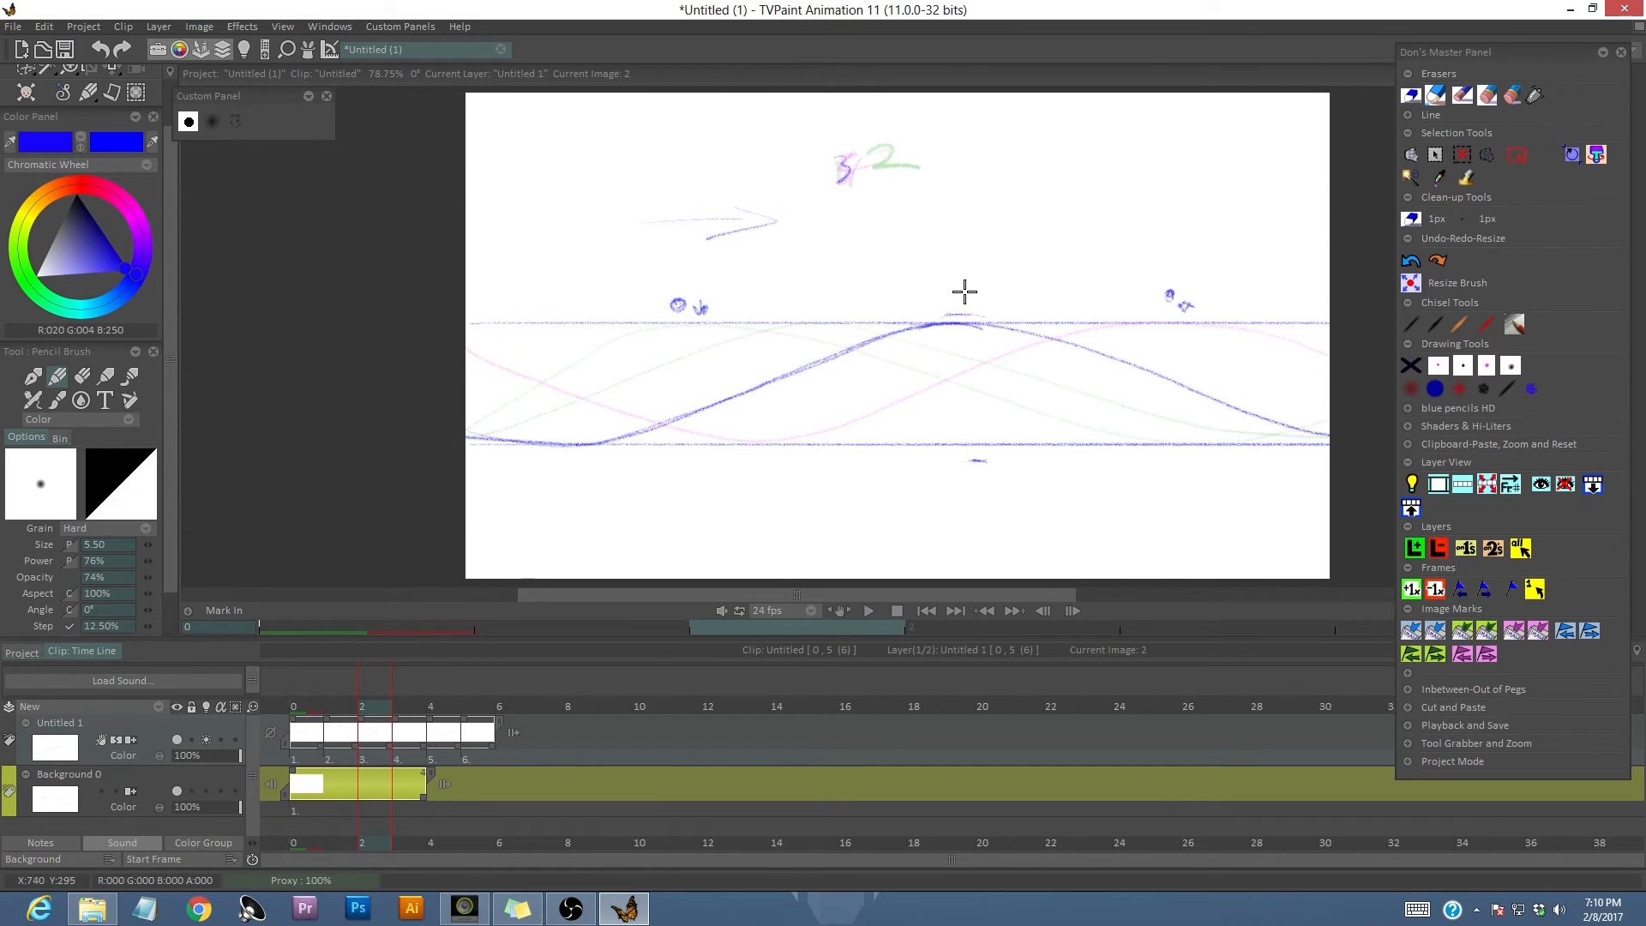
pyautogui.moveTo(965, 291); pyautogui.dragTo(962, 284)
# Sketch the crest of in-between wave 4 between the crests of waves 3 and 5, with a slope on each side.
pyautogui.moveTo(381, 706)
pyautogui.mouseDown()
pyautogui.moveTo(438, 704)
pyautogui.moveTo(414, 708)
pyautogui.mouseUp()
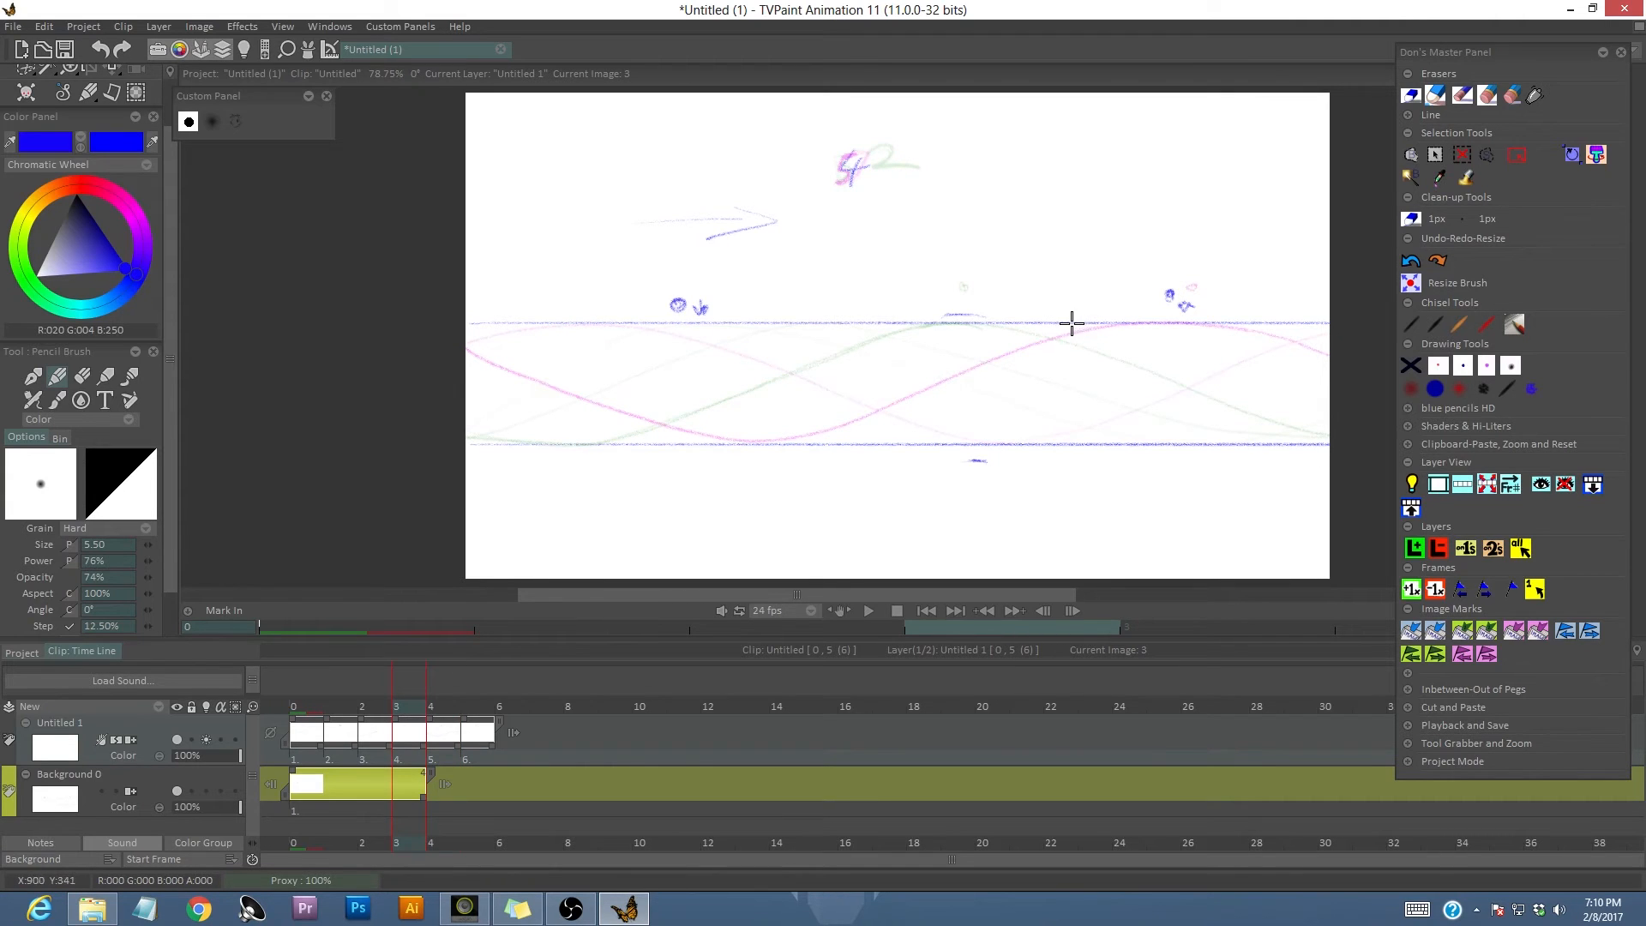
pyautogui.moveTo(1067, 326); pyautogui.dragTo(974, 352)
pyautogui.moveTo(1109, 326); pyautogui.dragTo(1339, 427)
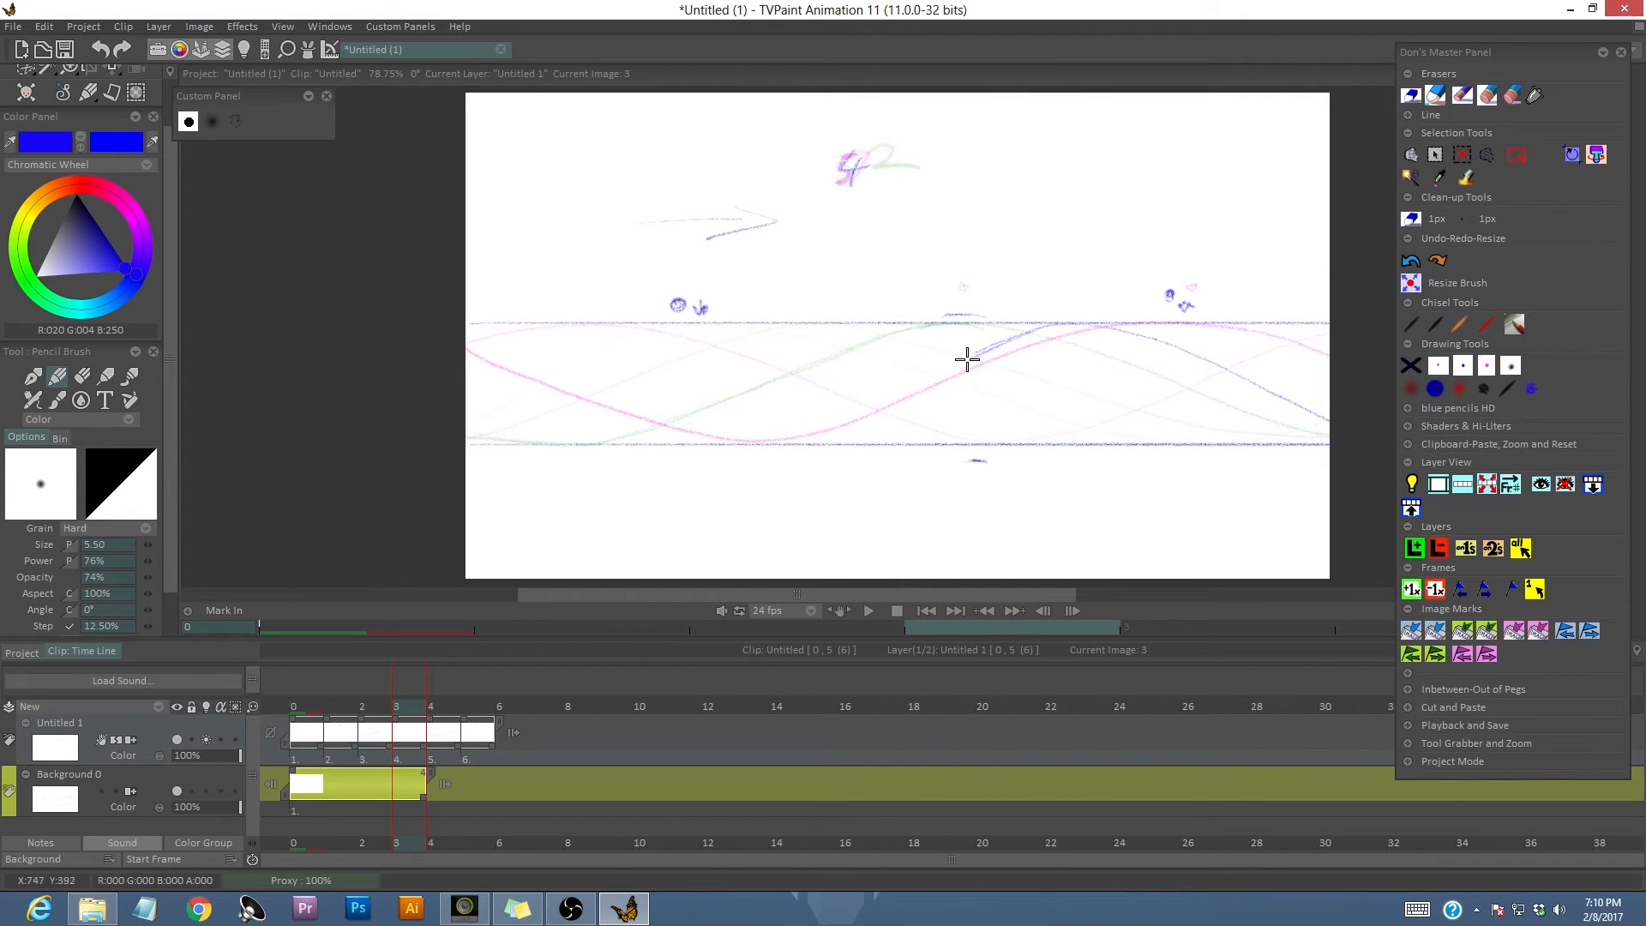
pyautogui.moveTo(967, 358)
pyautogui.mouseDown()
pyautogui.moveTo(728, 423)
pyautogui.moveTo(555, 375)
pyautogui.moveTo(420, 370)
pyautogui.mouseUp()
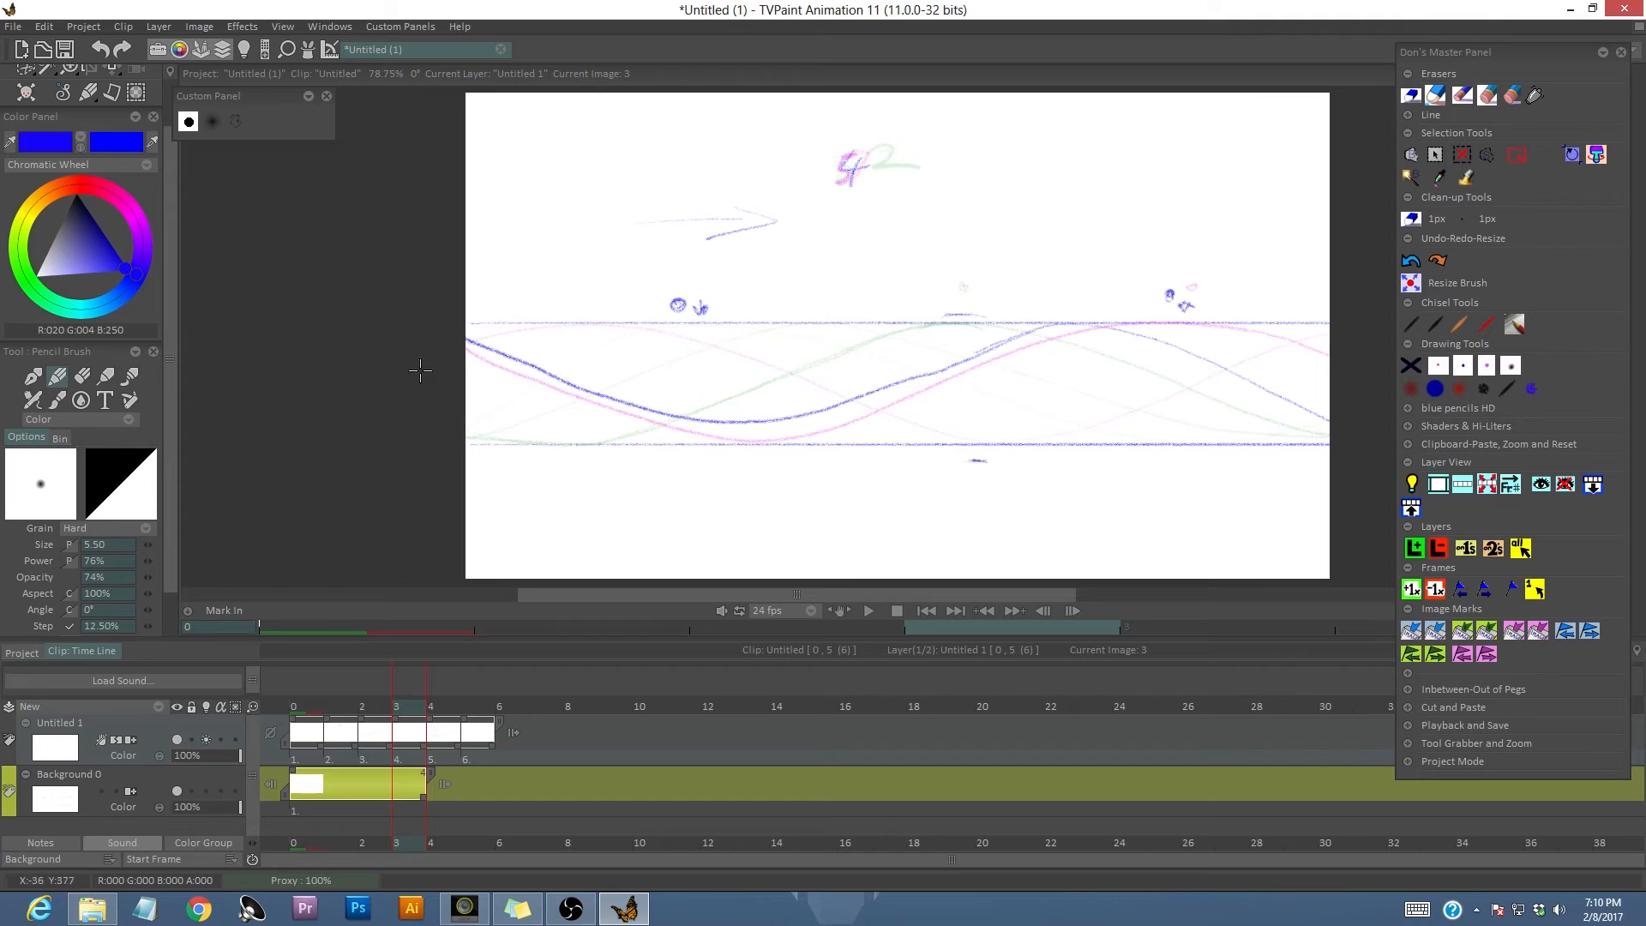
pyautogui.moveTo(1017, 345)
pyautogui.mouseDown()
pyautogui.moveTo(731, 411)
pyautogui.moveTo(580, 367)
pyautogui.moveTo(376, 366)
pyautogui.mouseUp()
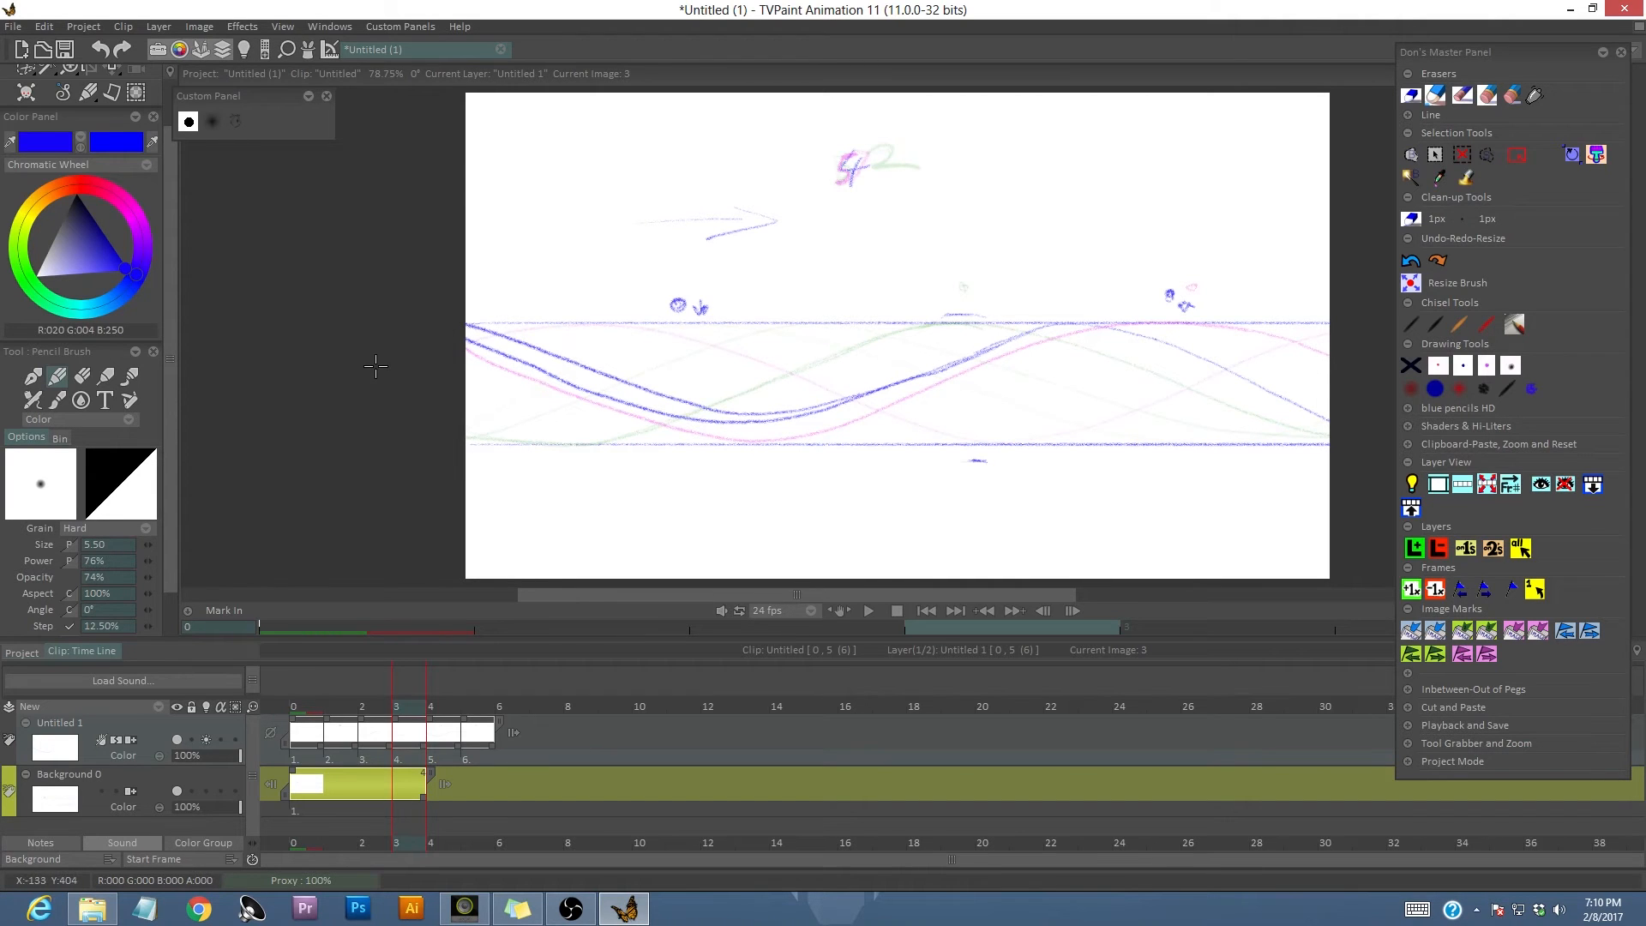
pyautogui.press('e')
pyautogui.moveTo(857, 393)
pyautogui.mouseDown()
pyautogui.moveTo(786, 423)
pyautogui.moveTo(544, 372)
pyautogui.moveTo(571, 364)
pyautogui.moveTo(474, 331)
pyautogui.moveTo(746, 414)
pyautogui.moveTo(602, 400)
pyautogui.moveTo(656, 406)
pyautogui.mouseUp()
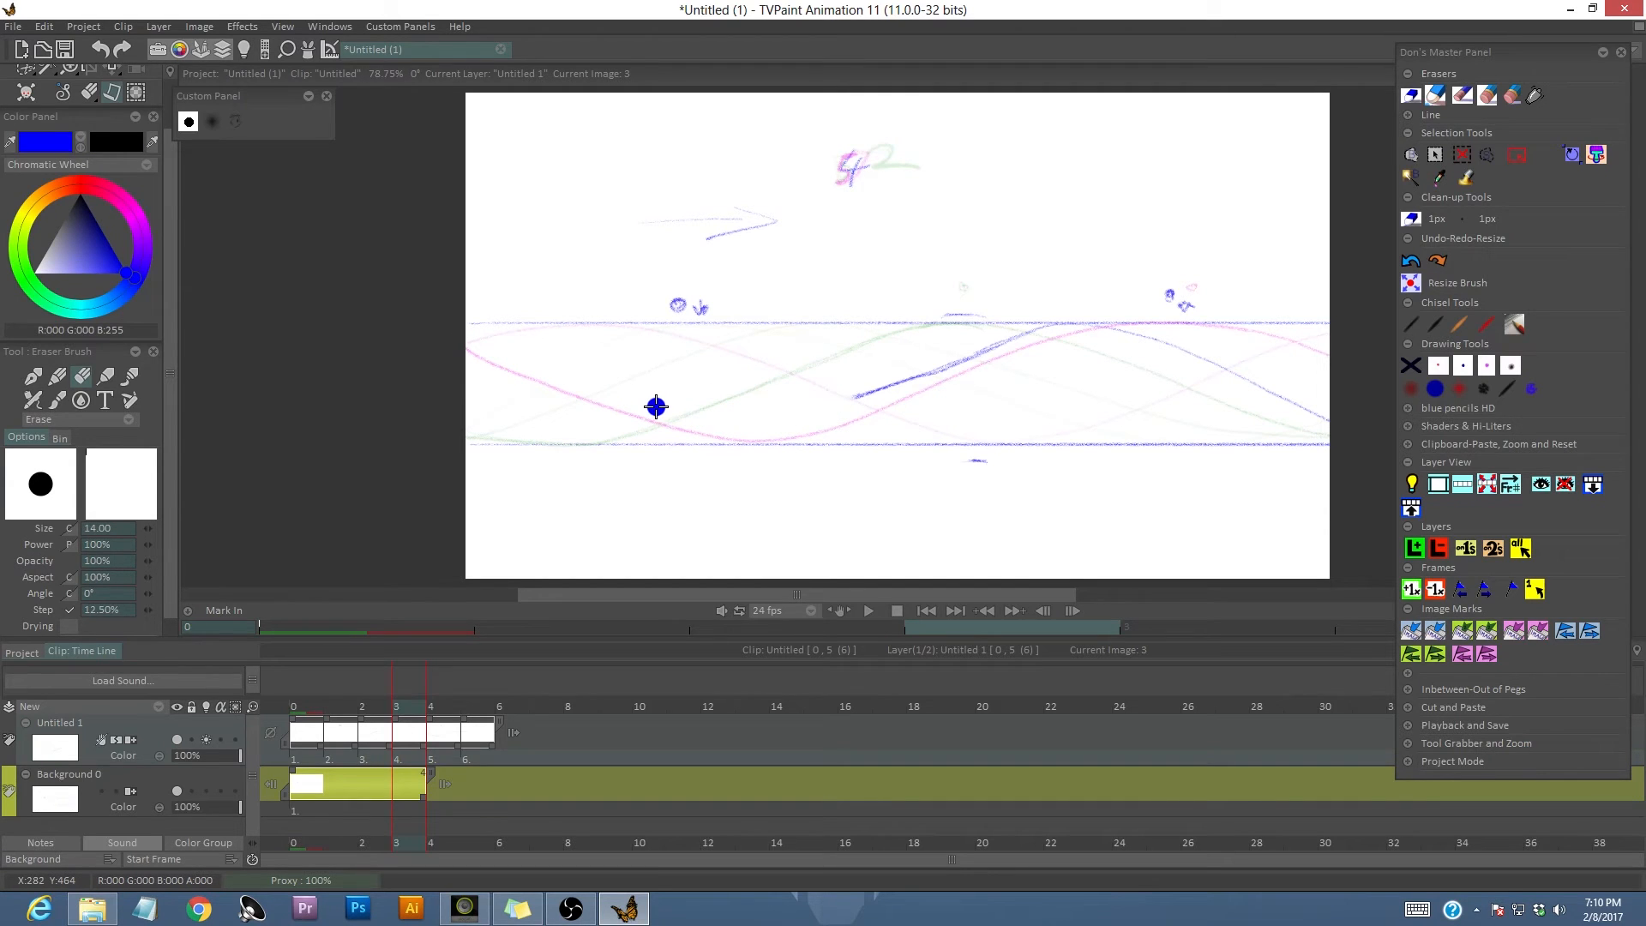
# Draw wave 4's trough out to the left edge, redraw its right slope, and erase the stray line beneath that slope.
pyautogui.press('e')
pyautogui.moveTo(929, 367)
pyautogui.mouseDown()
pyautogui.moveTo(648, 422)
pyautogui.moveTo(424, 392)
pyautogui.mouseUp()
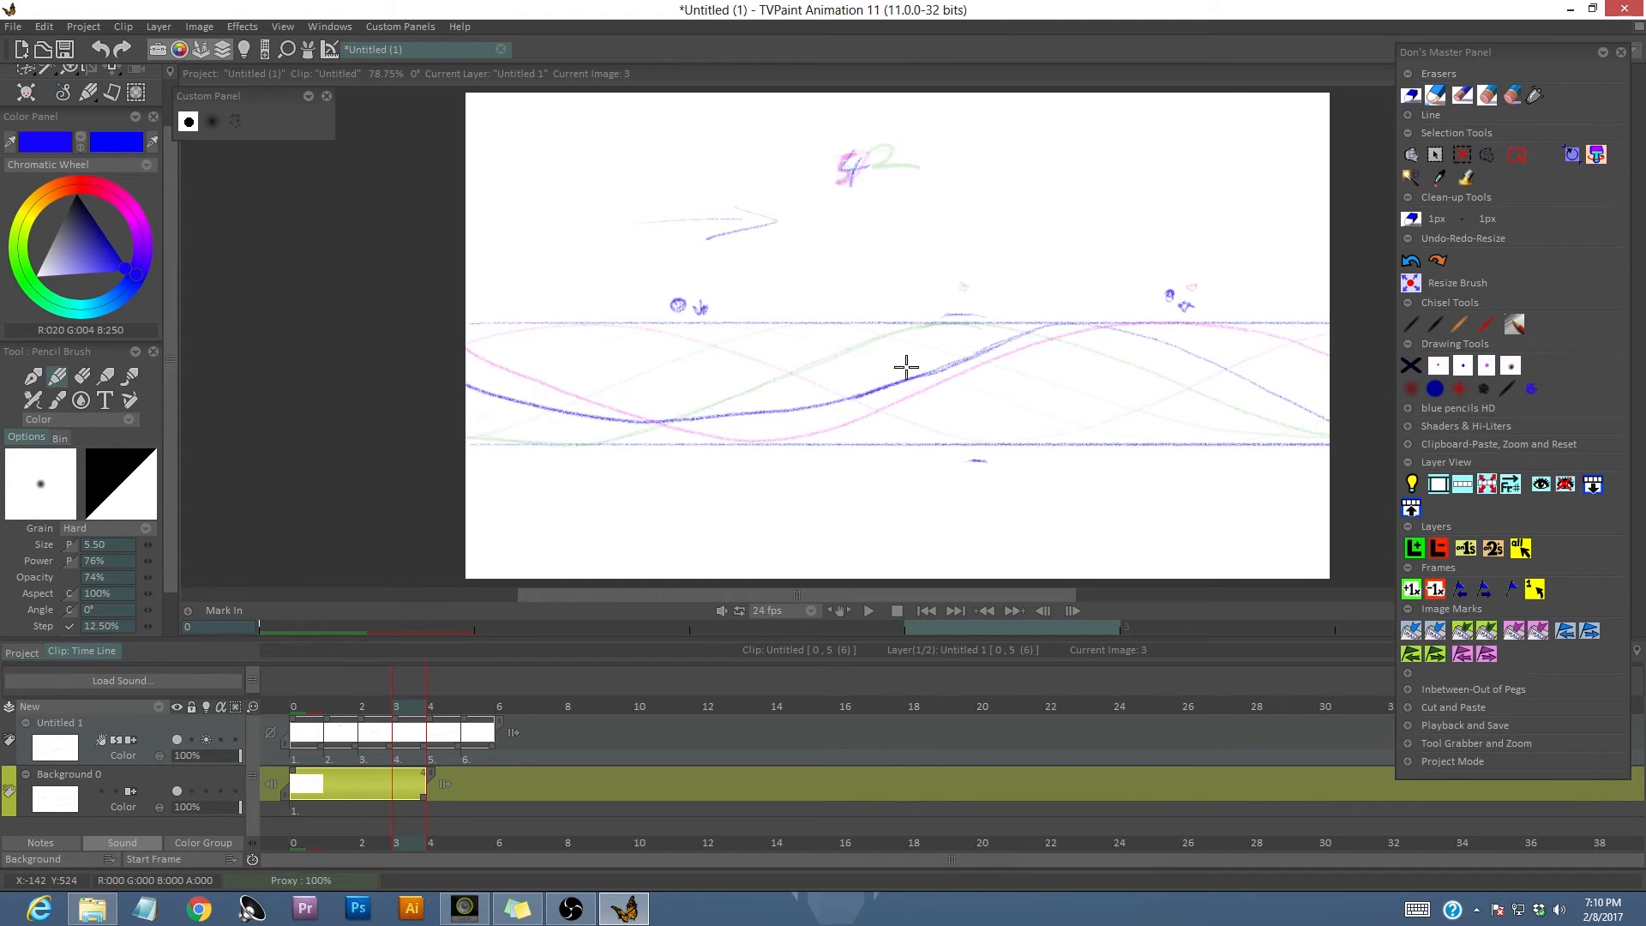
pyautogui.moveTo(1072, 326); pyautogui.dragTo(1308, 413)
pyautogui.moveTo(1200, 353)
pyautogui.mouseDown()
pyautogui.moveTo(1315, 394)
pyautogui.moveTo(1215, 359)
pyautogui.mouseUp()
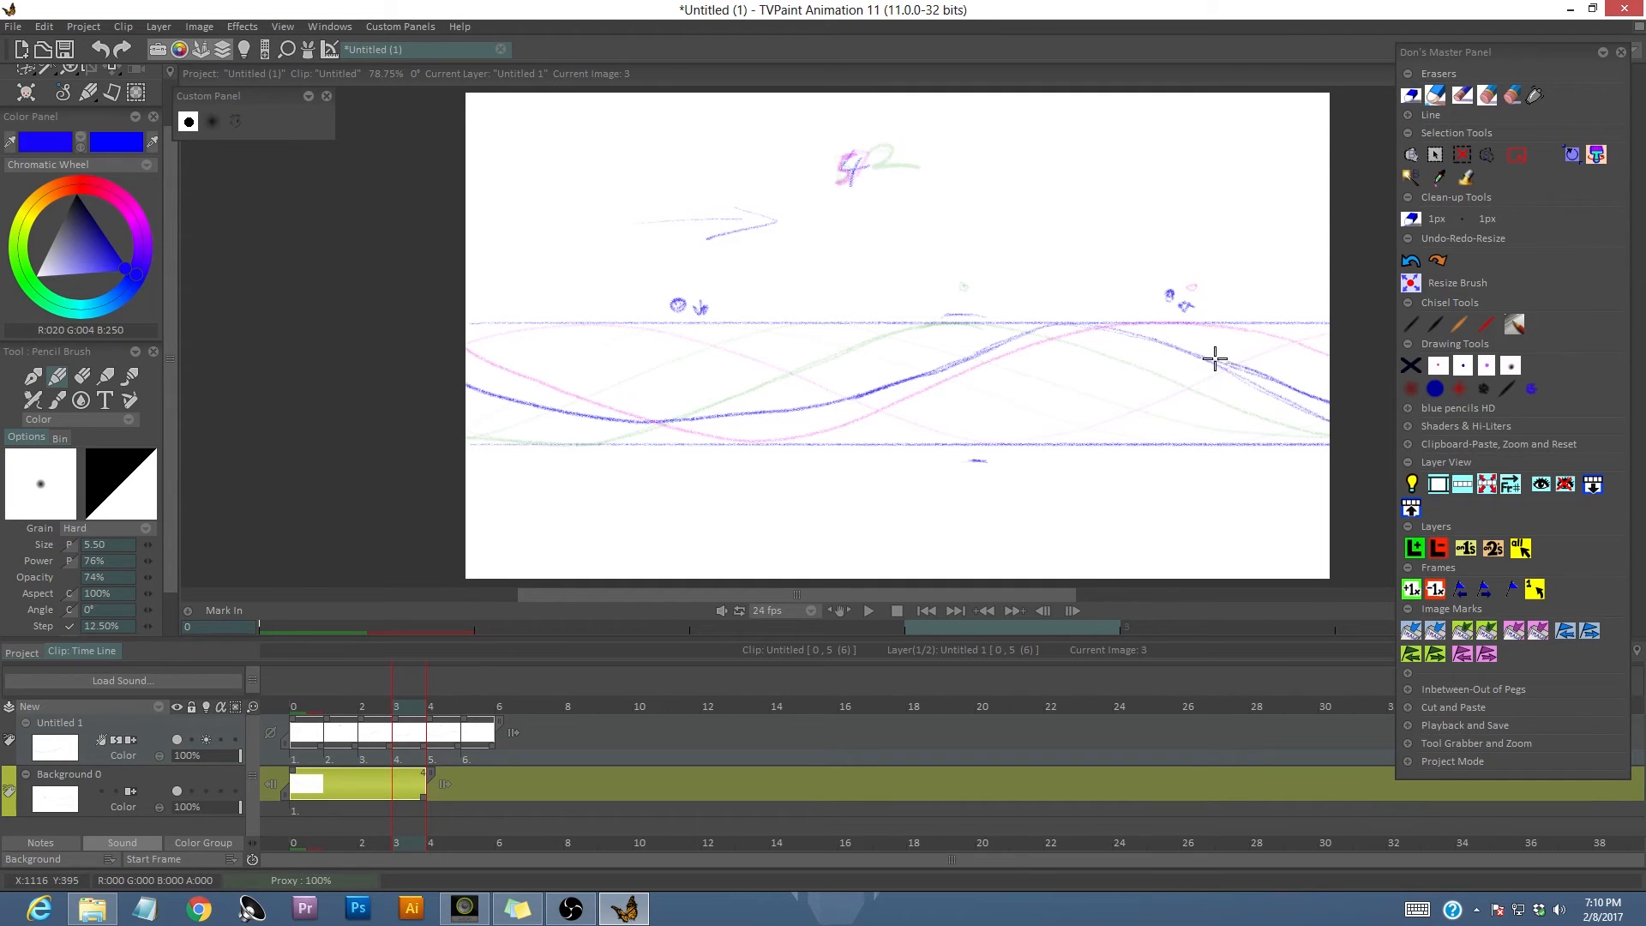
pyautogui.press('e')
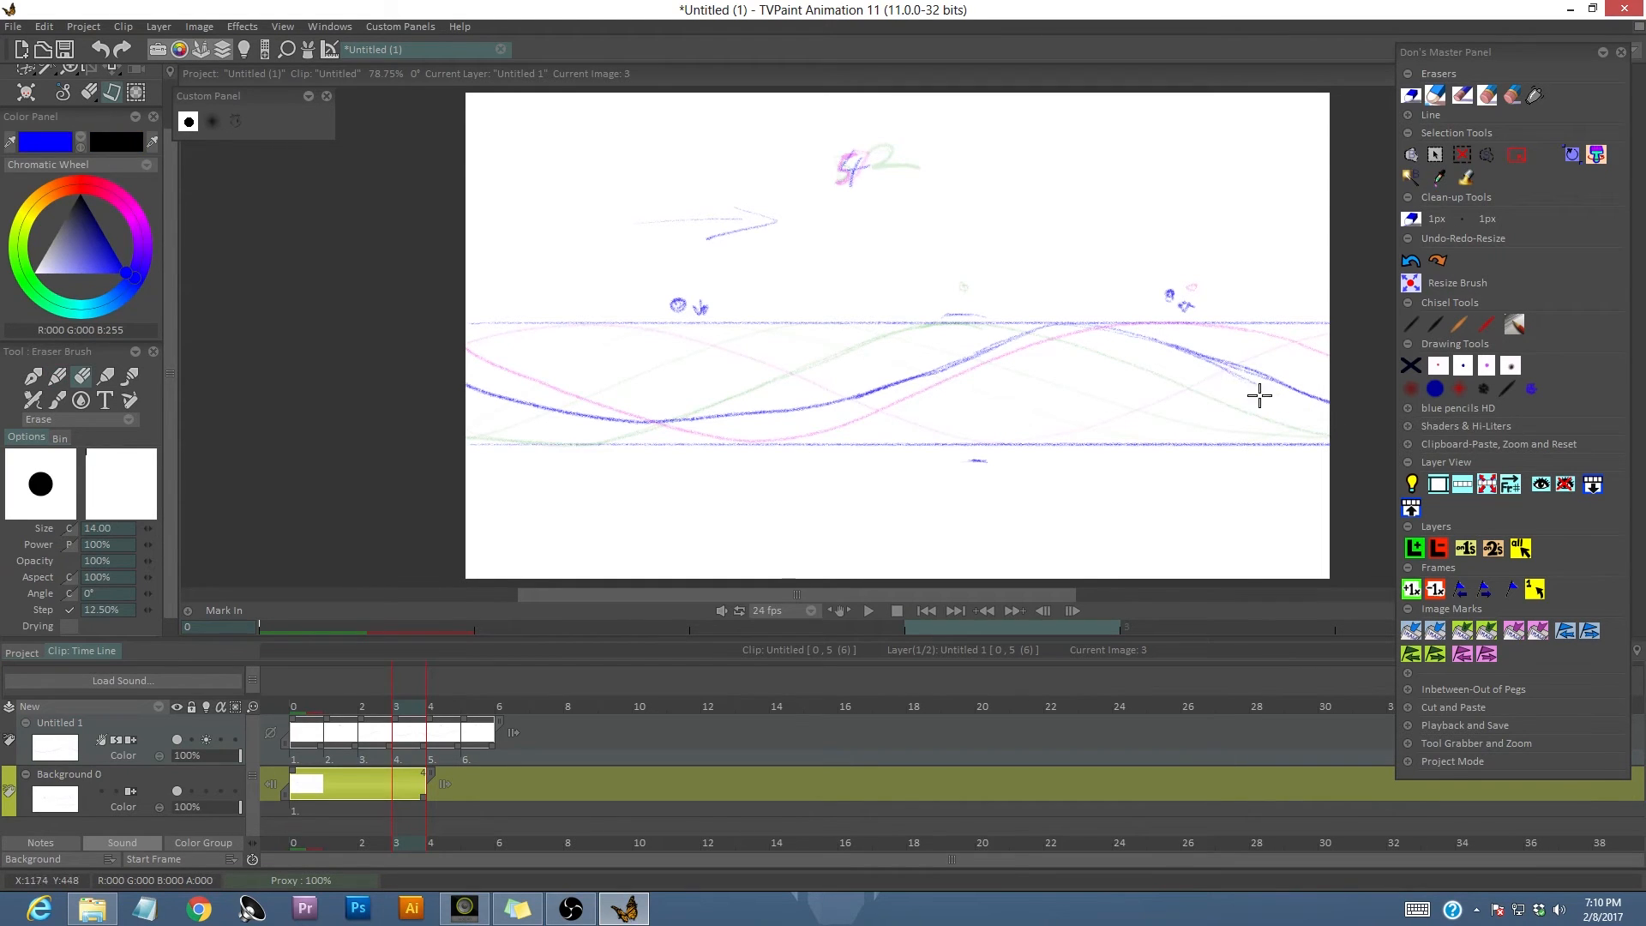
pyautogui.press('e')
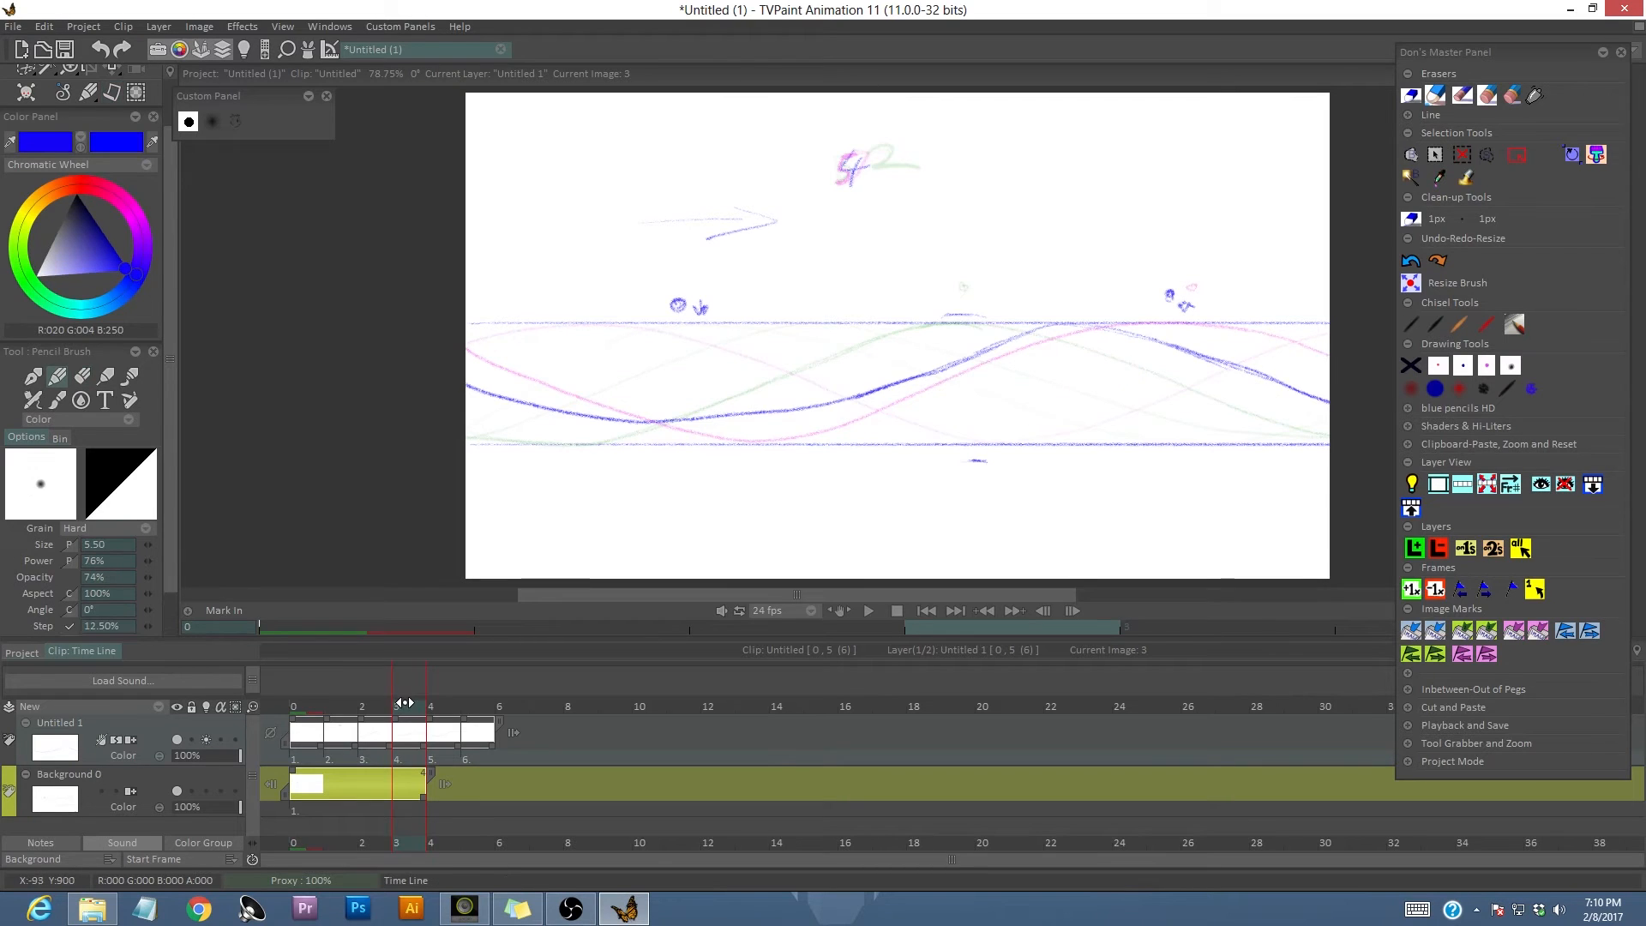
# Insert a blank frame after wave 5 and label it 6.
pyautogui.click(310, 723)
pyautogui.moveTo(322, 723)
pyautogui.mouseDown()
pyautogui.moveTo(477, 726)
pyautogui.moveTo(446, 729)
pyautogui.mouseUp()
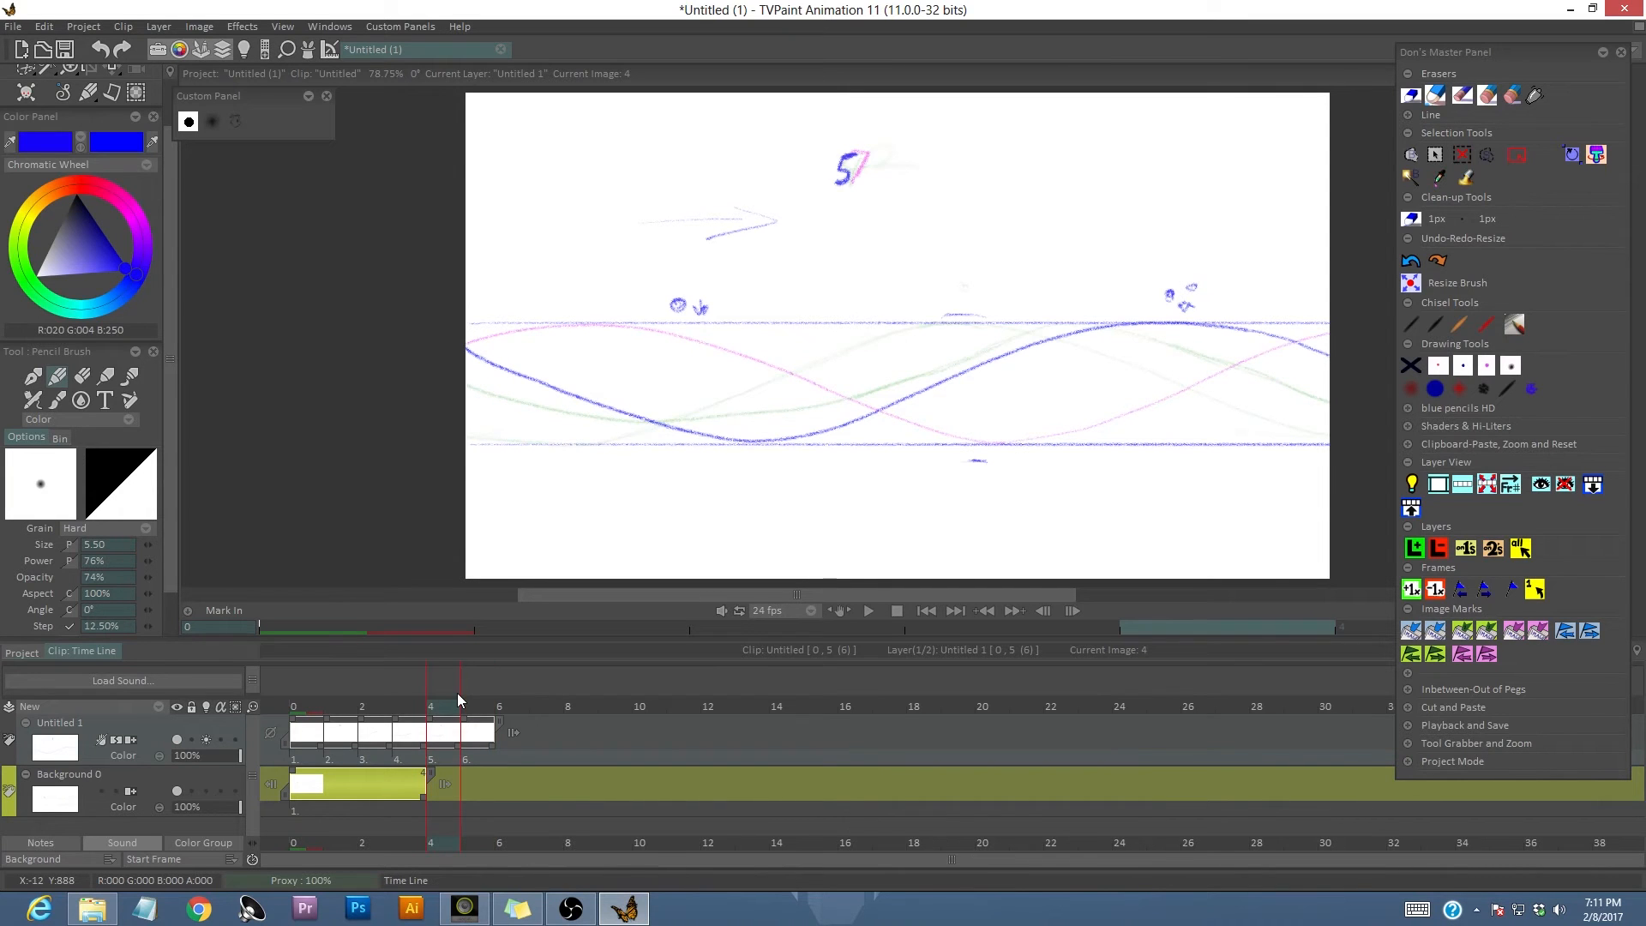
pyautogui.click(1411, 590)
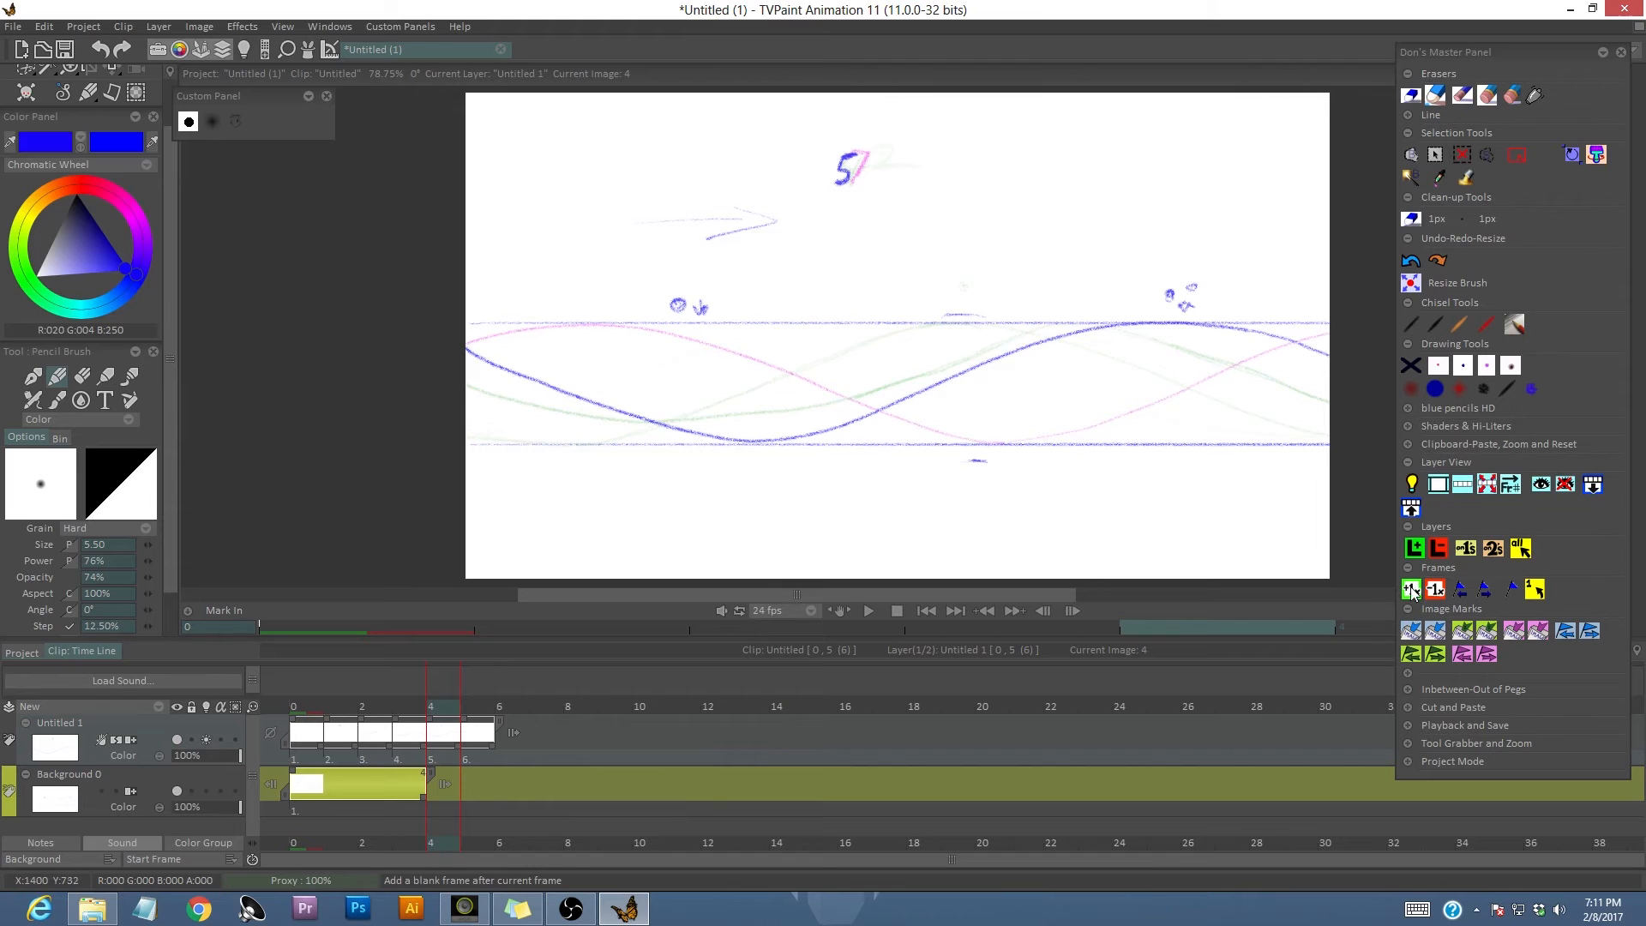
pyautogui.click(1412, 590)
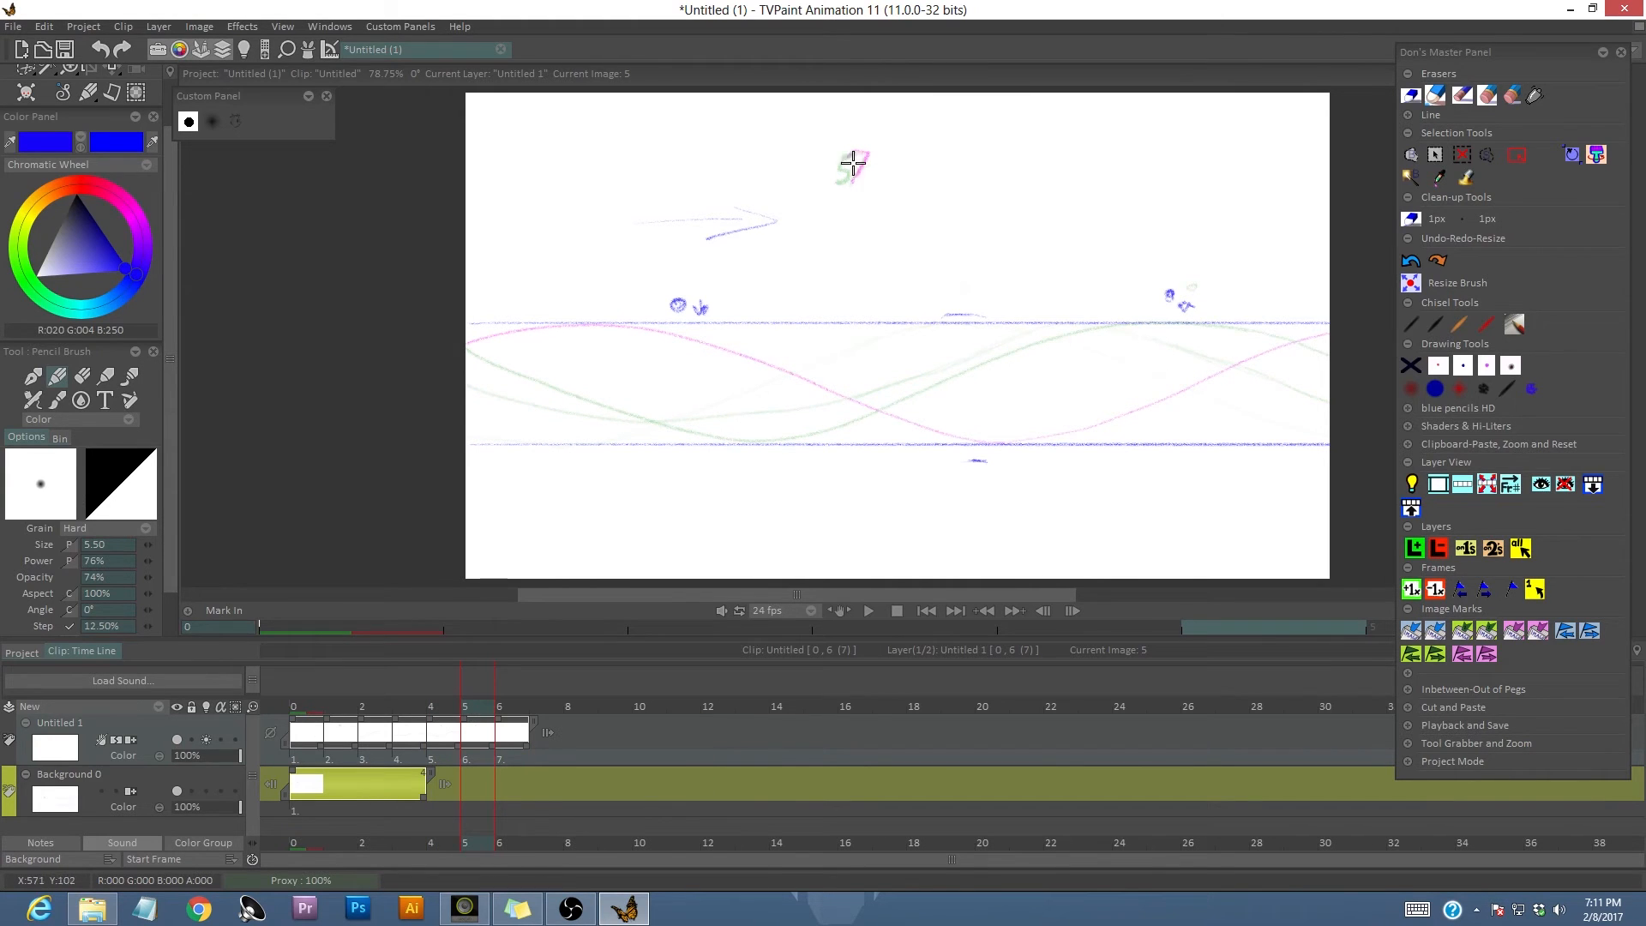
pyautogui.moveTo(866, 152); pyautogui.dragTo(848, 168)
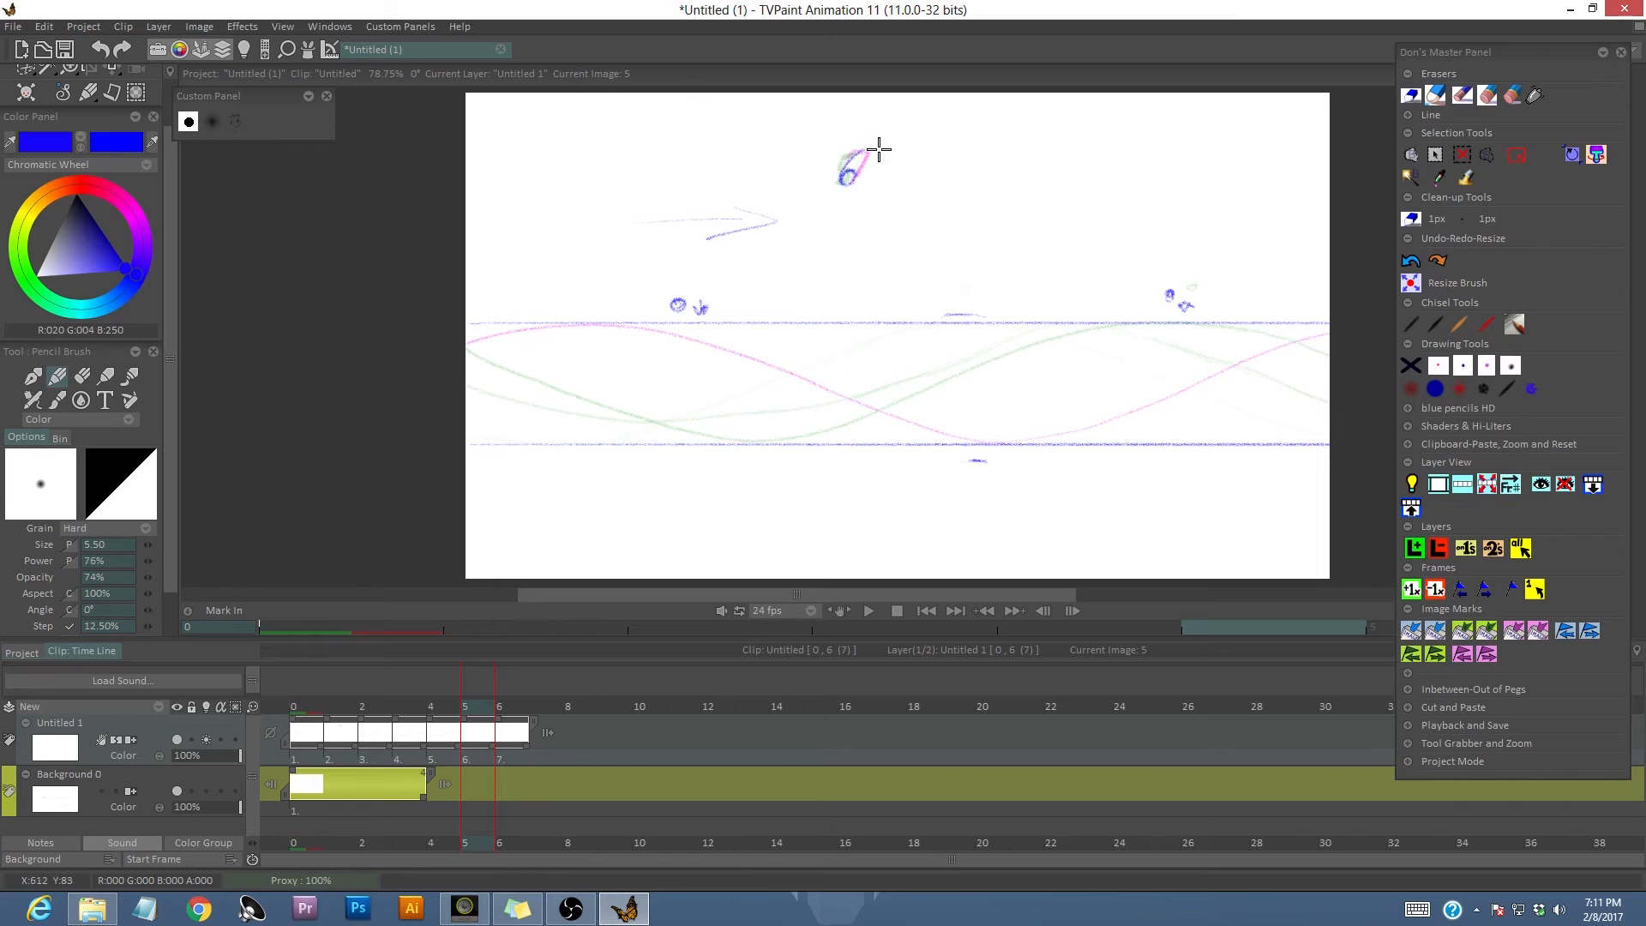
# Compare waves 5 and 7 and draw in-between wave 6 on frame 5, with its trough midway between theirs.
pyautogui.click(447, 716)
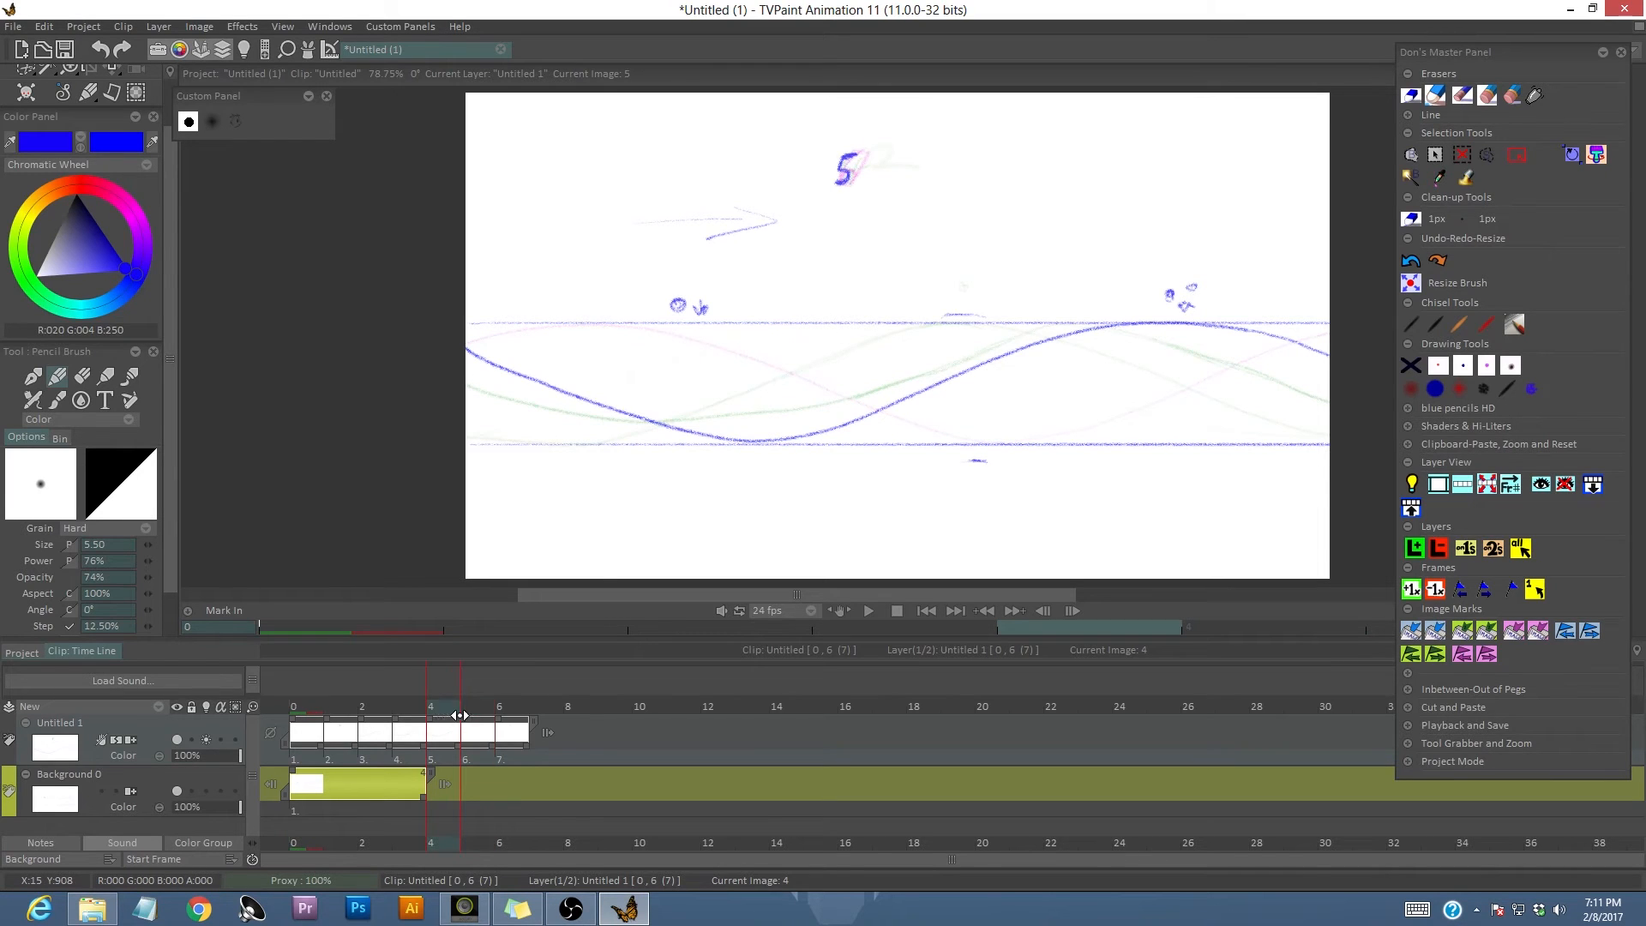
pyautogui.click(467, 715)
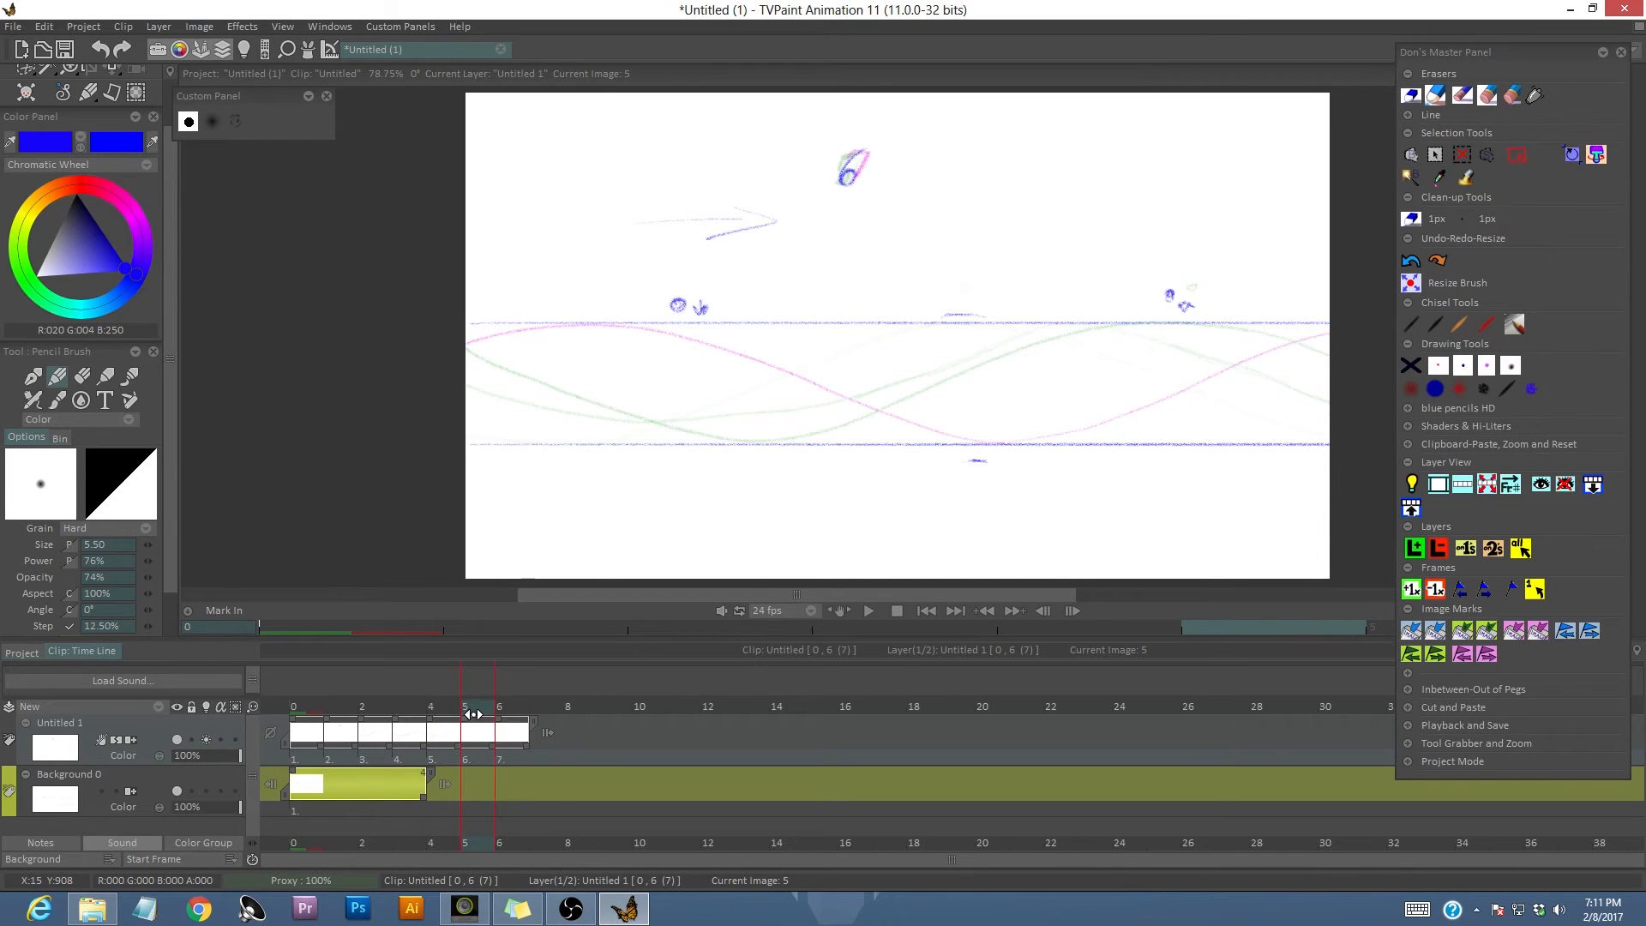
pyautogui.click(447, 714)
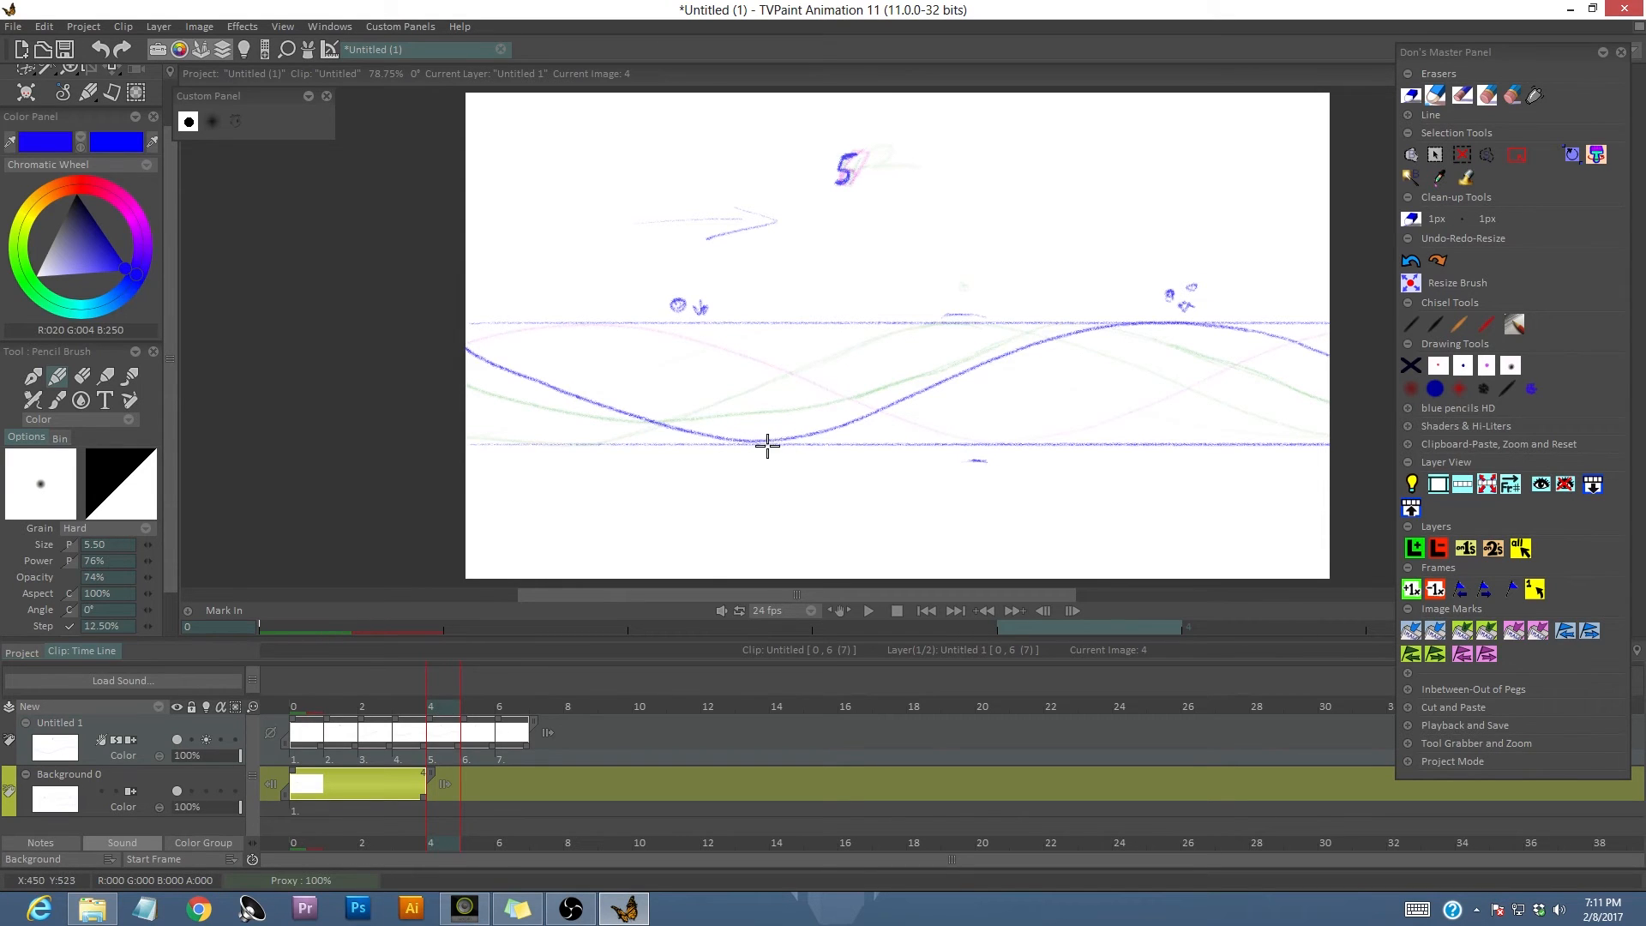
pyautogui.moveTo(465, 705); pyautogui.dragTo(503, 705)
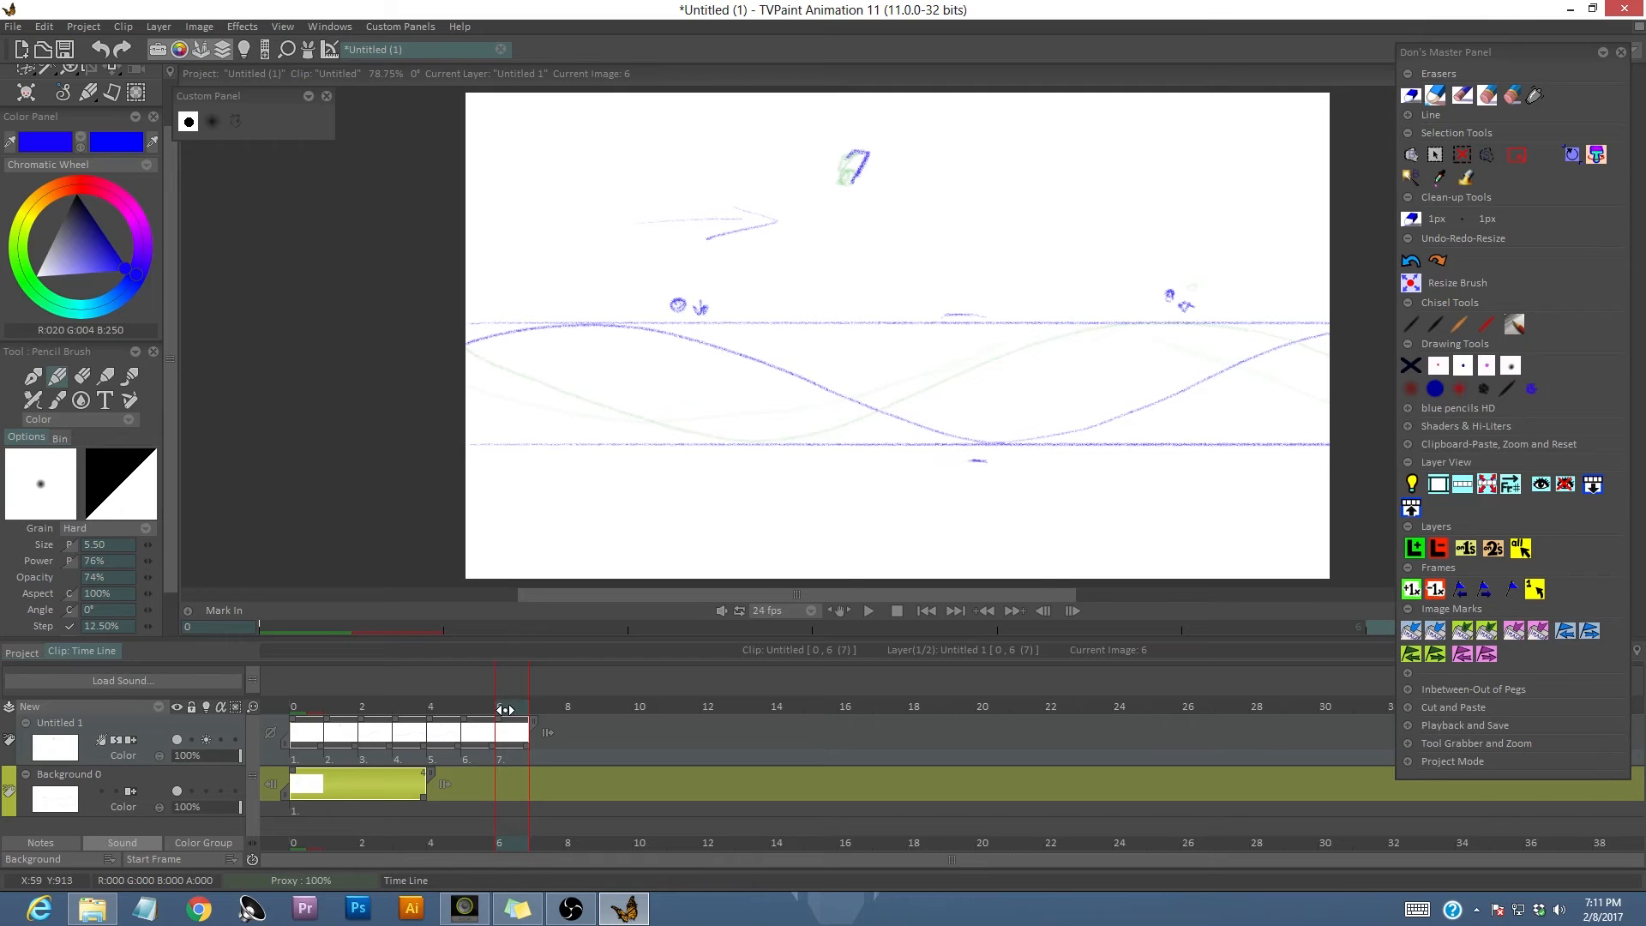
pyautogui.moveTo(508, 706); pyautogui.dragTo(483, 715)
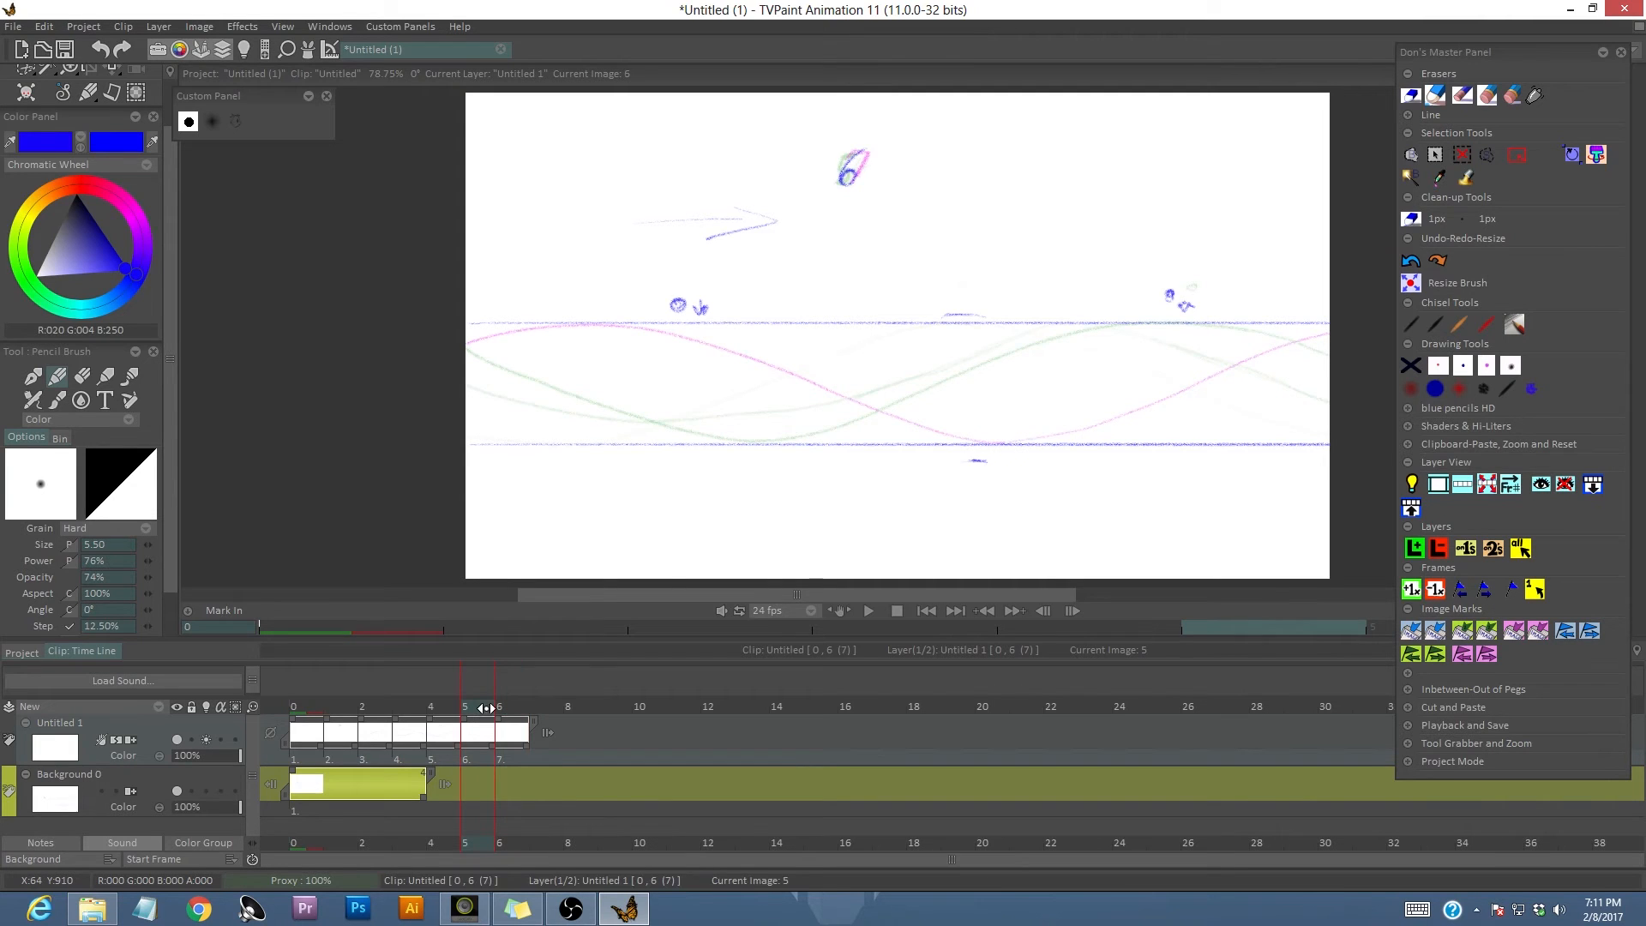
pyautogui.moveTo(865, 442)
pyautogui.mouseDown()
pyautogui.moveTo(698, 378)
pyautogui.moveTo(522, 342)
pyautogui.moveTo(468, 349)
pyautogui.mouseUp()
pyautogui.moveTo(875, 443)
pyautogui.mouseDown()
pyautogui.moveTo(1175, 345)
pyautogui.moveTo(1256, 338)
pyautogui.moveTo(1364, 367)
pyautogui.mouseUp()
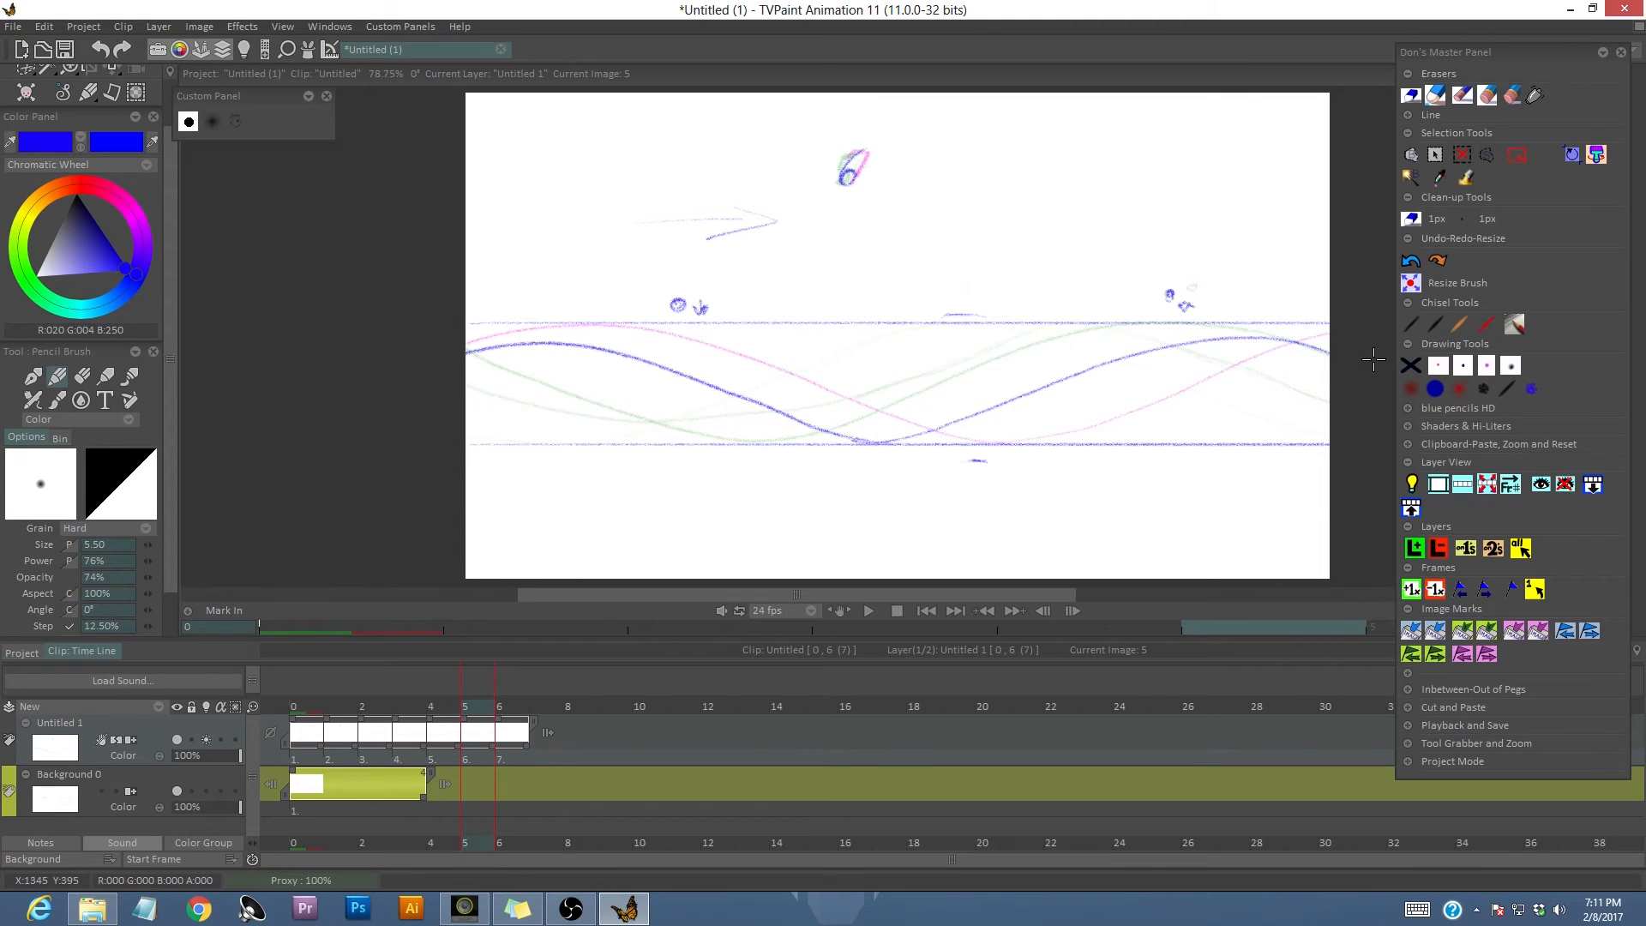
# Turn off the layer's light table and preview the seven-frame wave cycle at 24 fps and again at 12 fps.
pyautogui.click(205, 739)
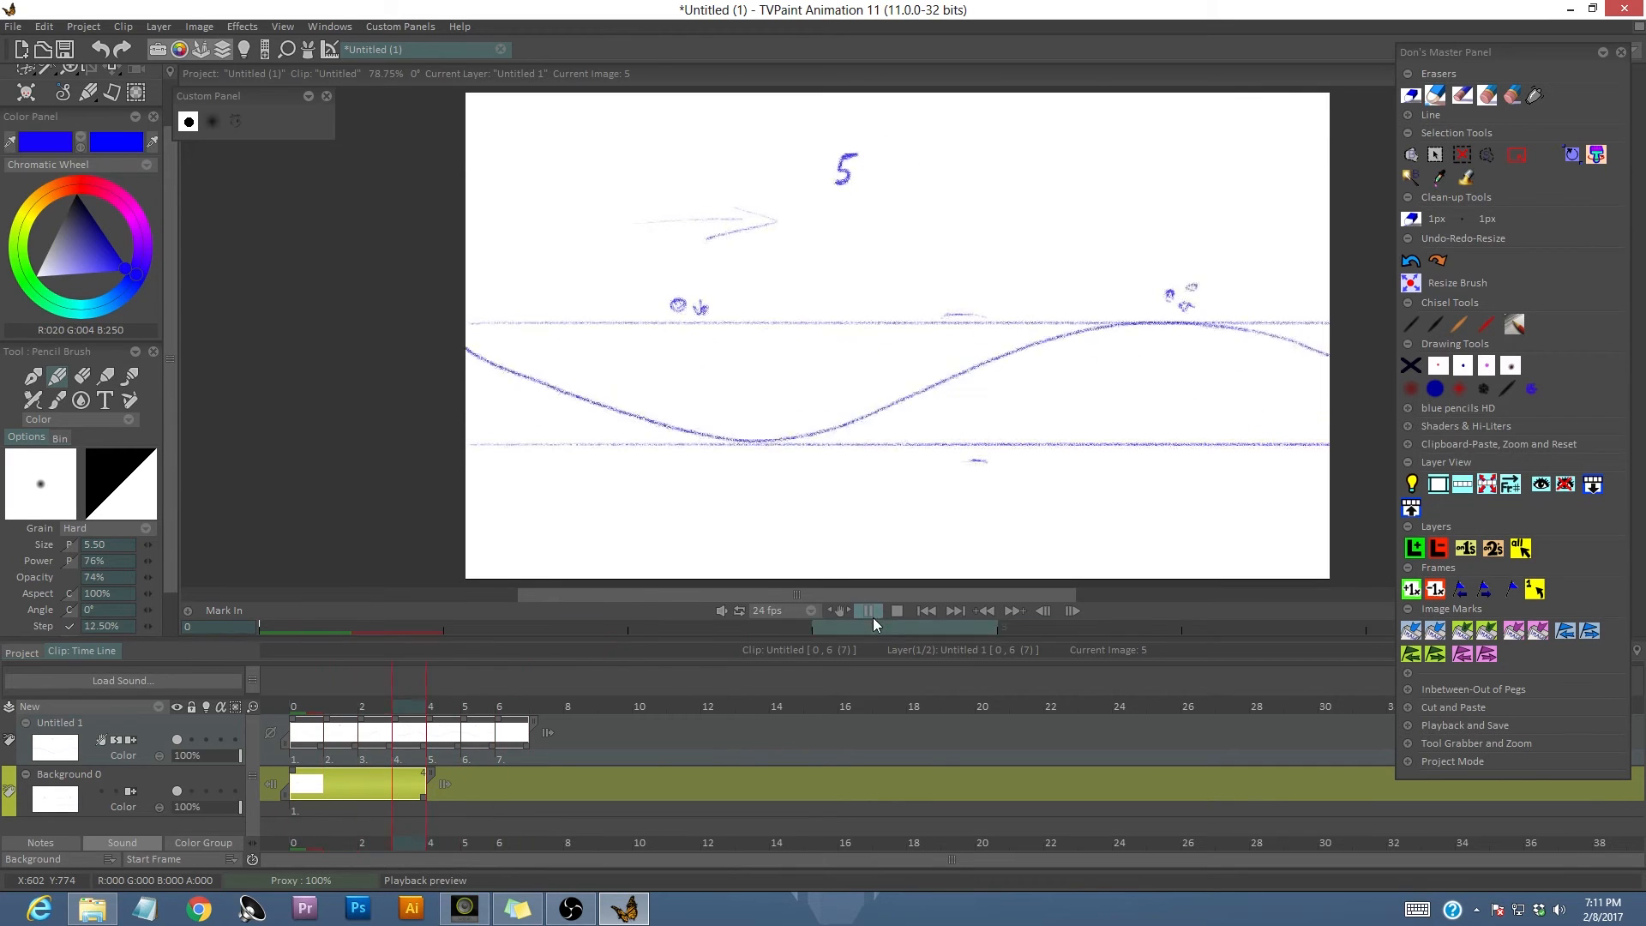
pyautogui.click(870, 611)
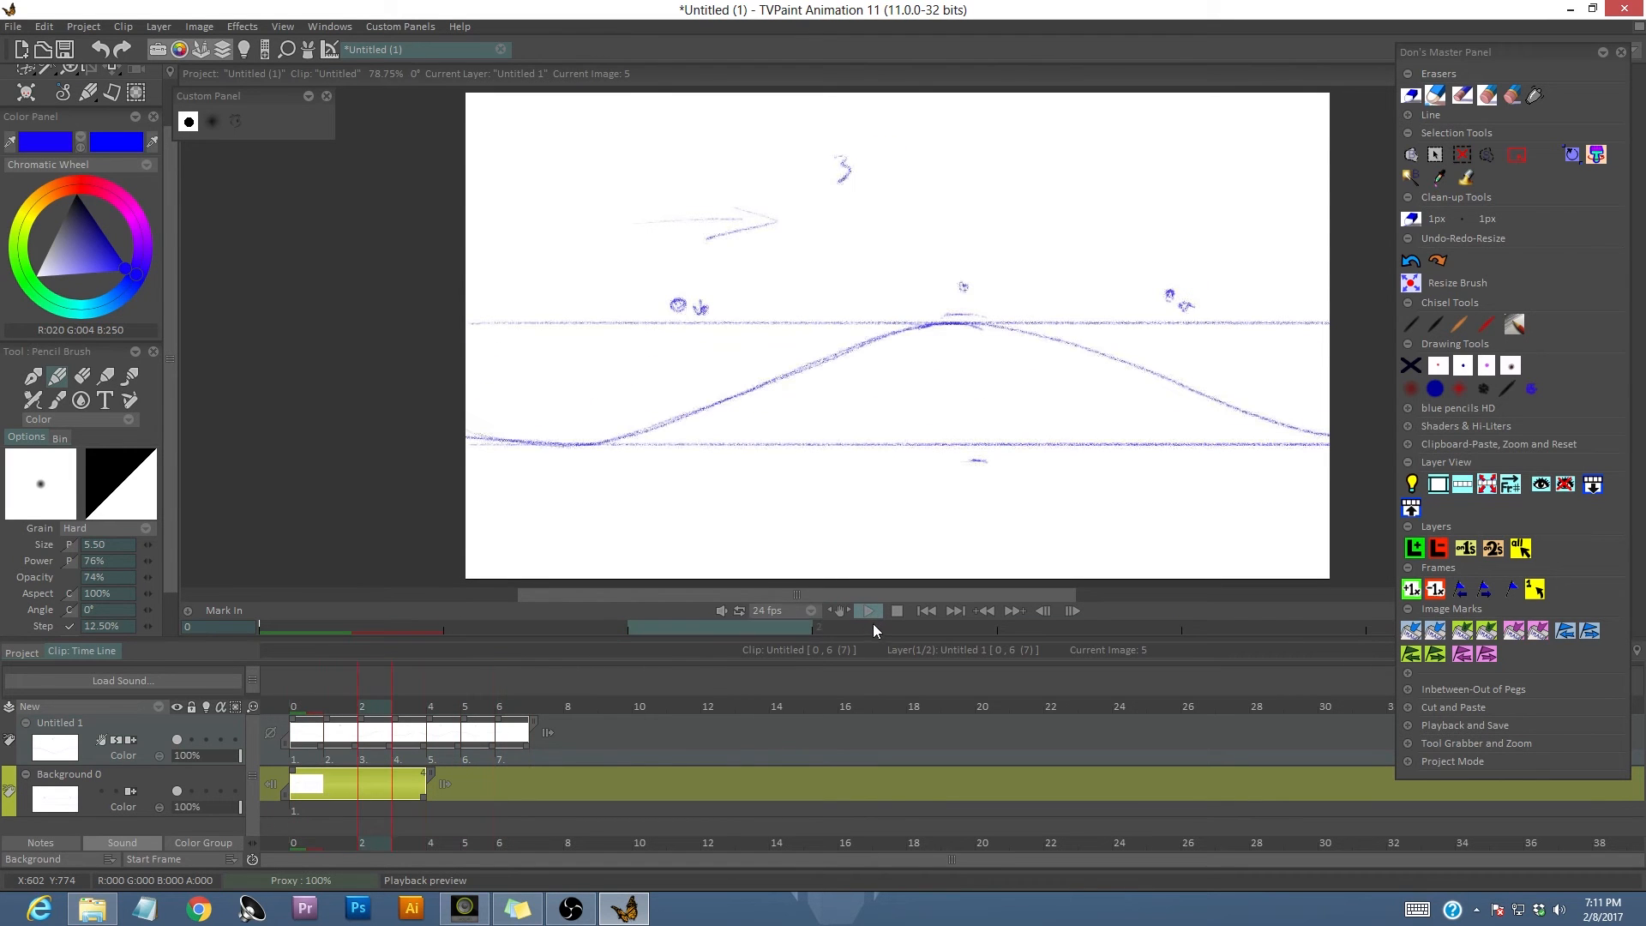
pyautogui.click(810, 612)
pyautogui.click(849, 582)
pyautogui.click(868, 611)
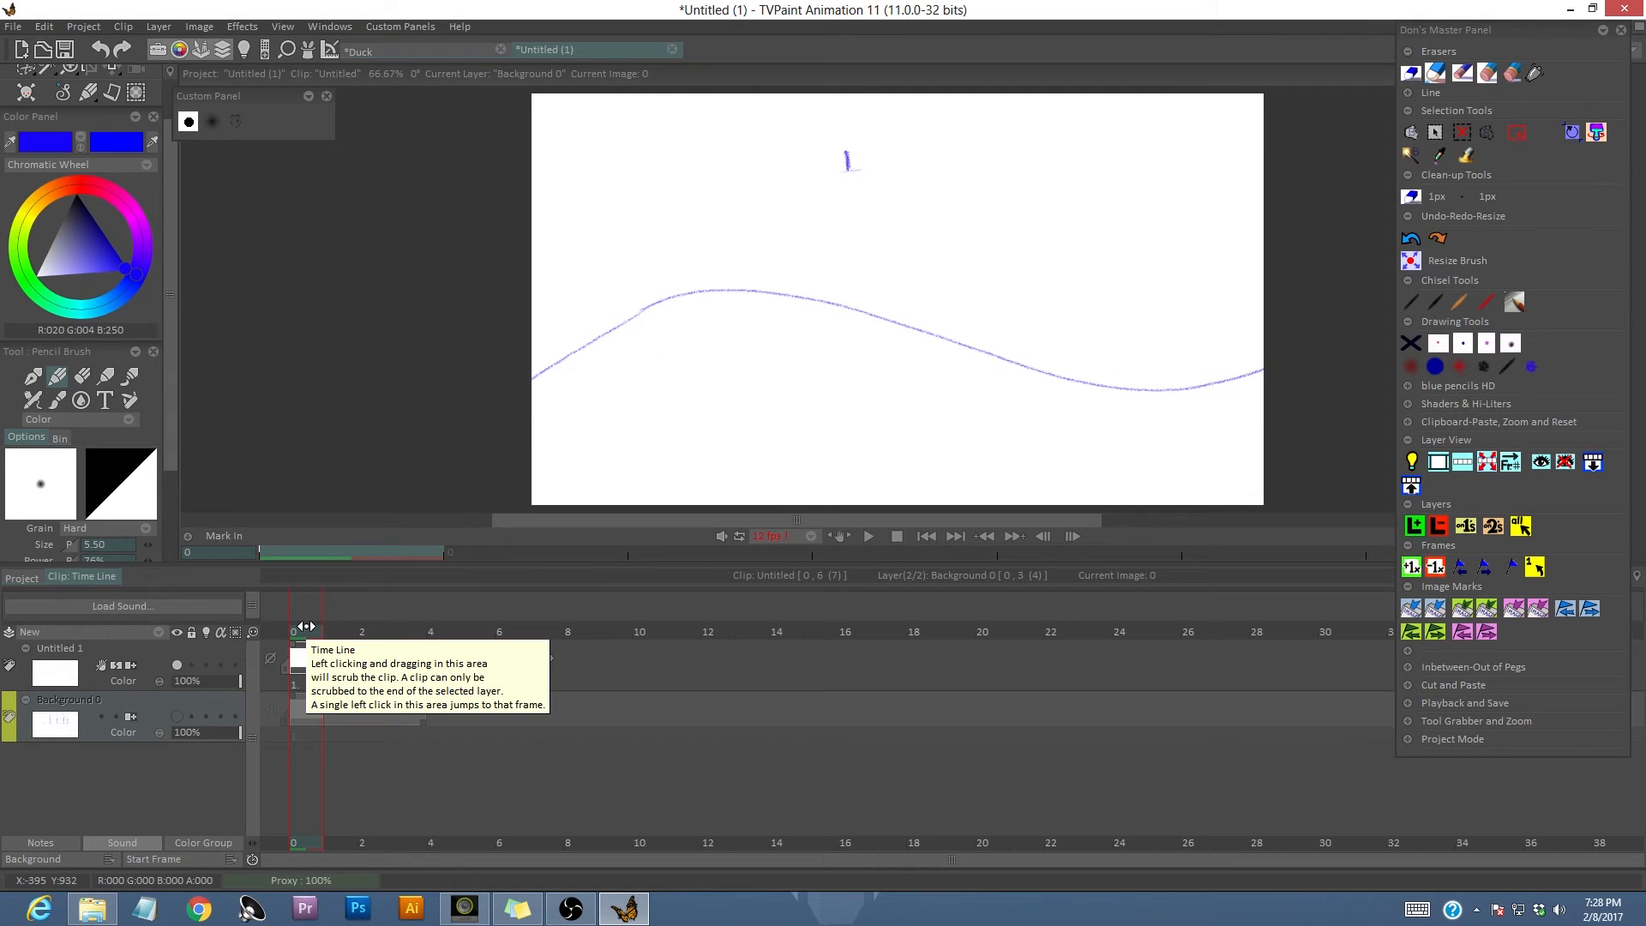
# Set the playback rate to 24 fps and scrub the timeline to compare waves 1 and 7.
pyautogui.click(810, 536)
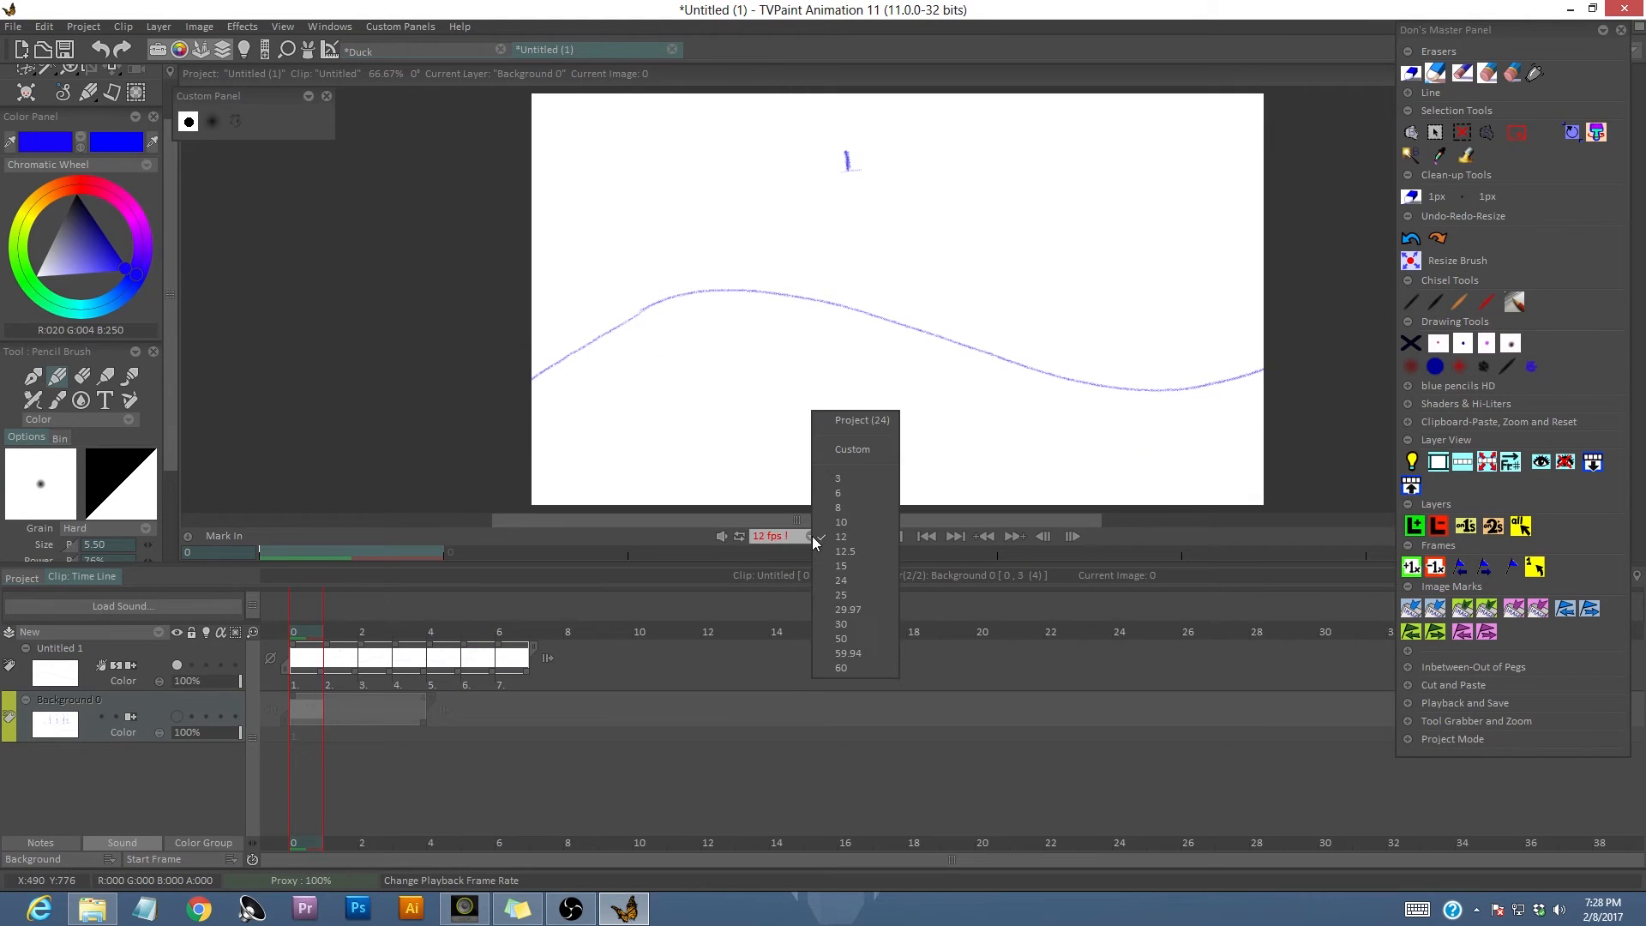
pyautogui.click(859, 579)
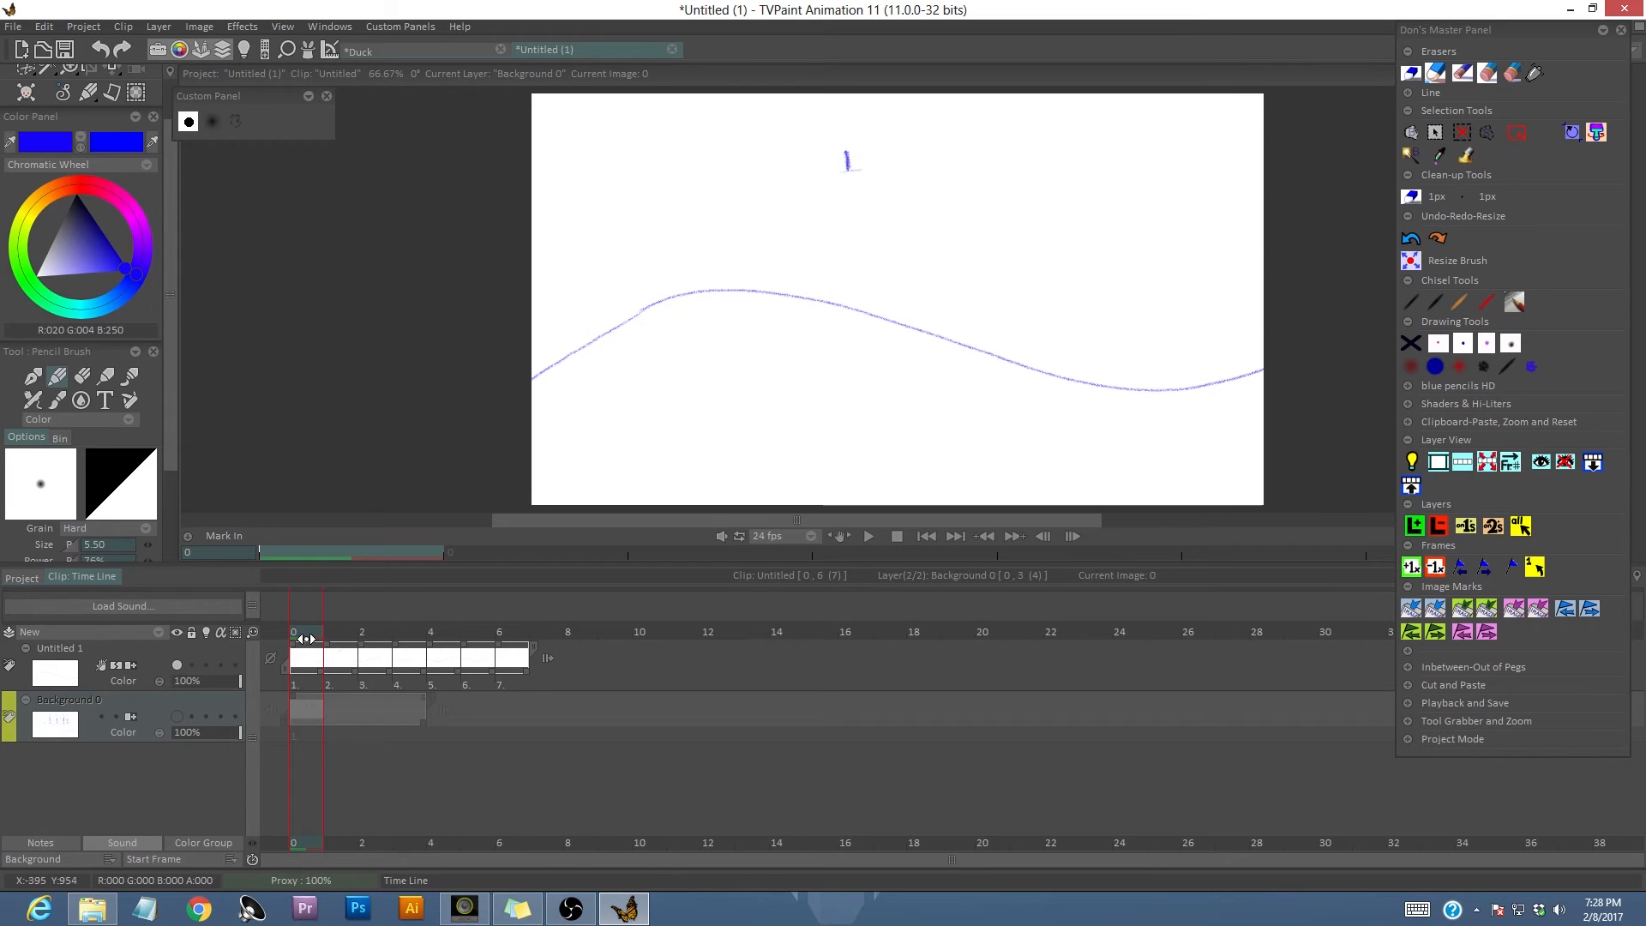
pyautogui.moveTo(304, 639); pyautogui.dragTo(496, 650)
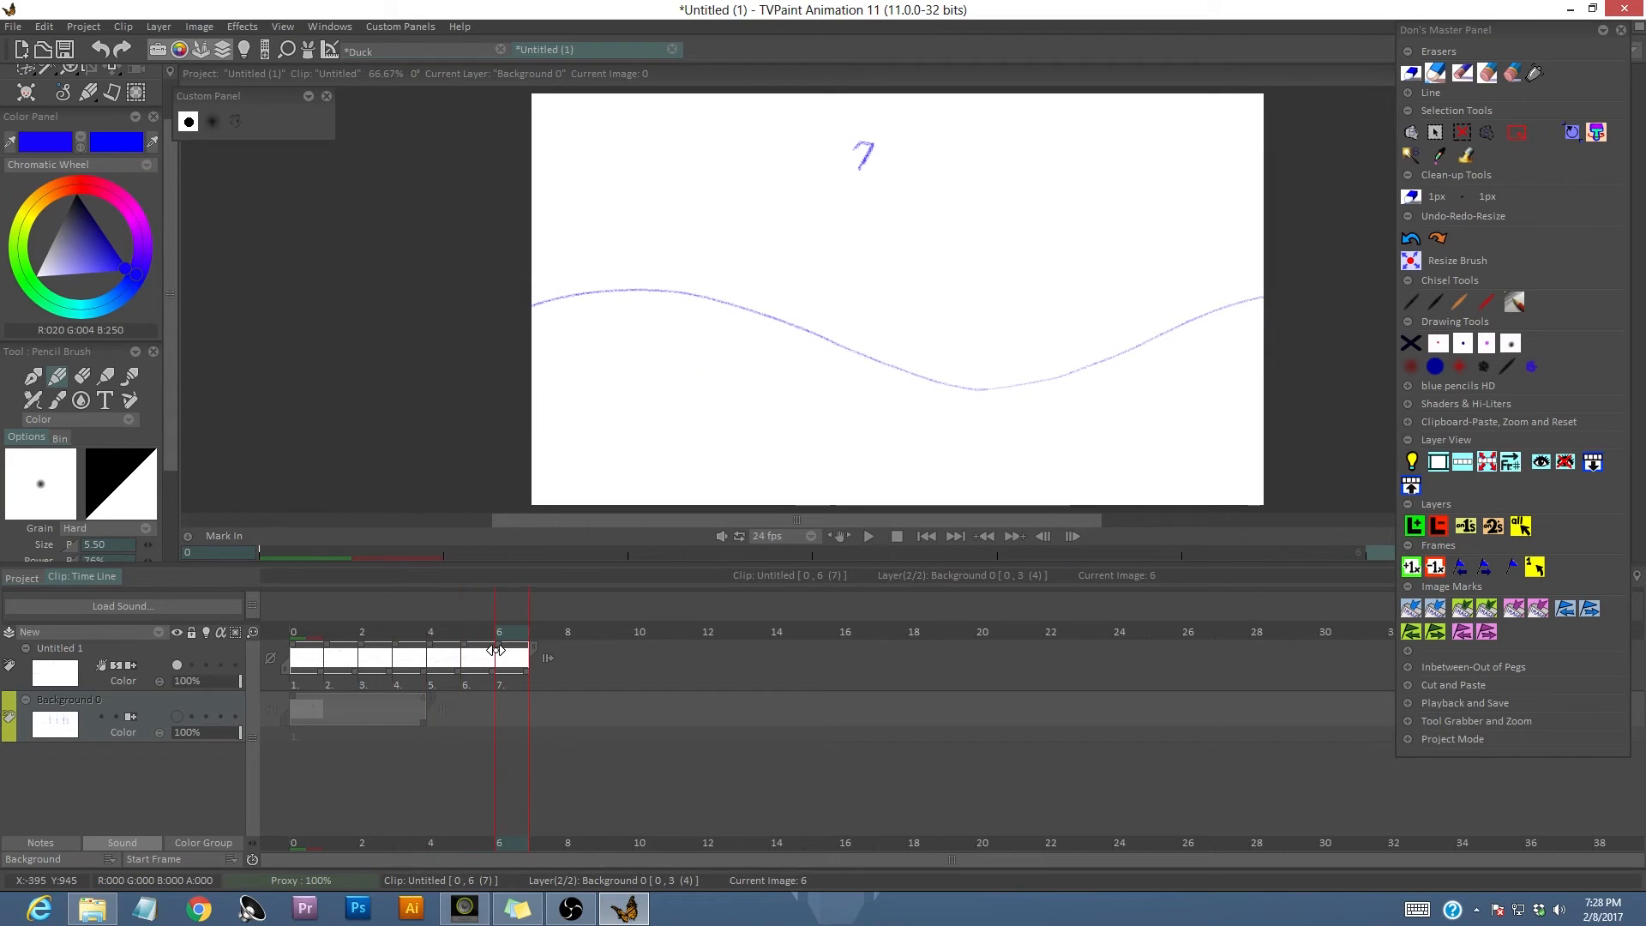
pyautogui.click(300, 635)
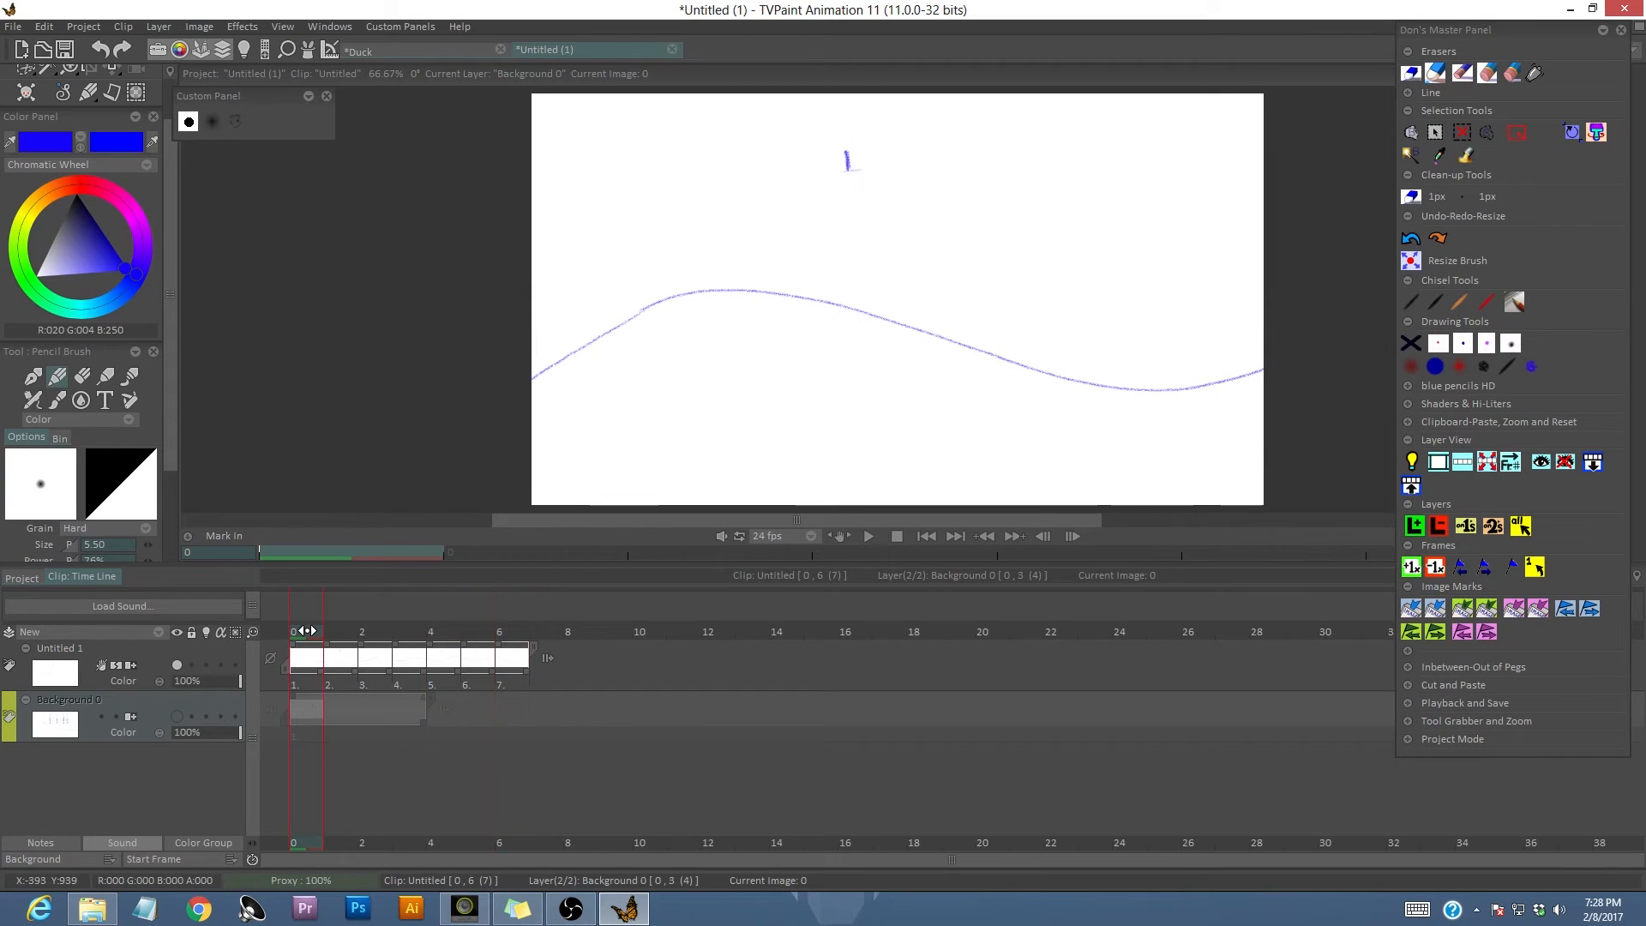
pyautogui.click(518, 635)
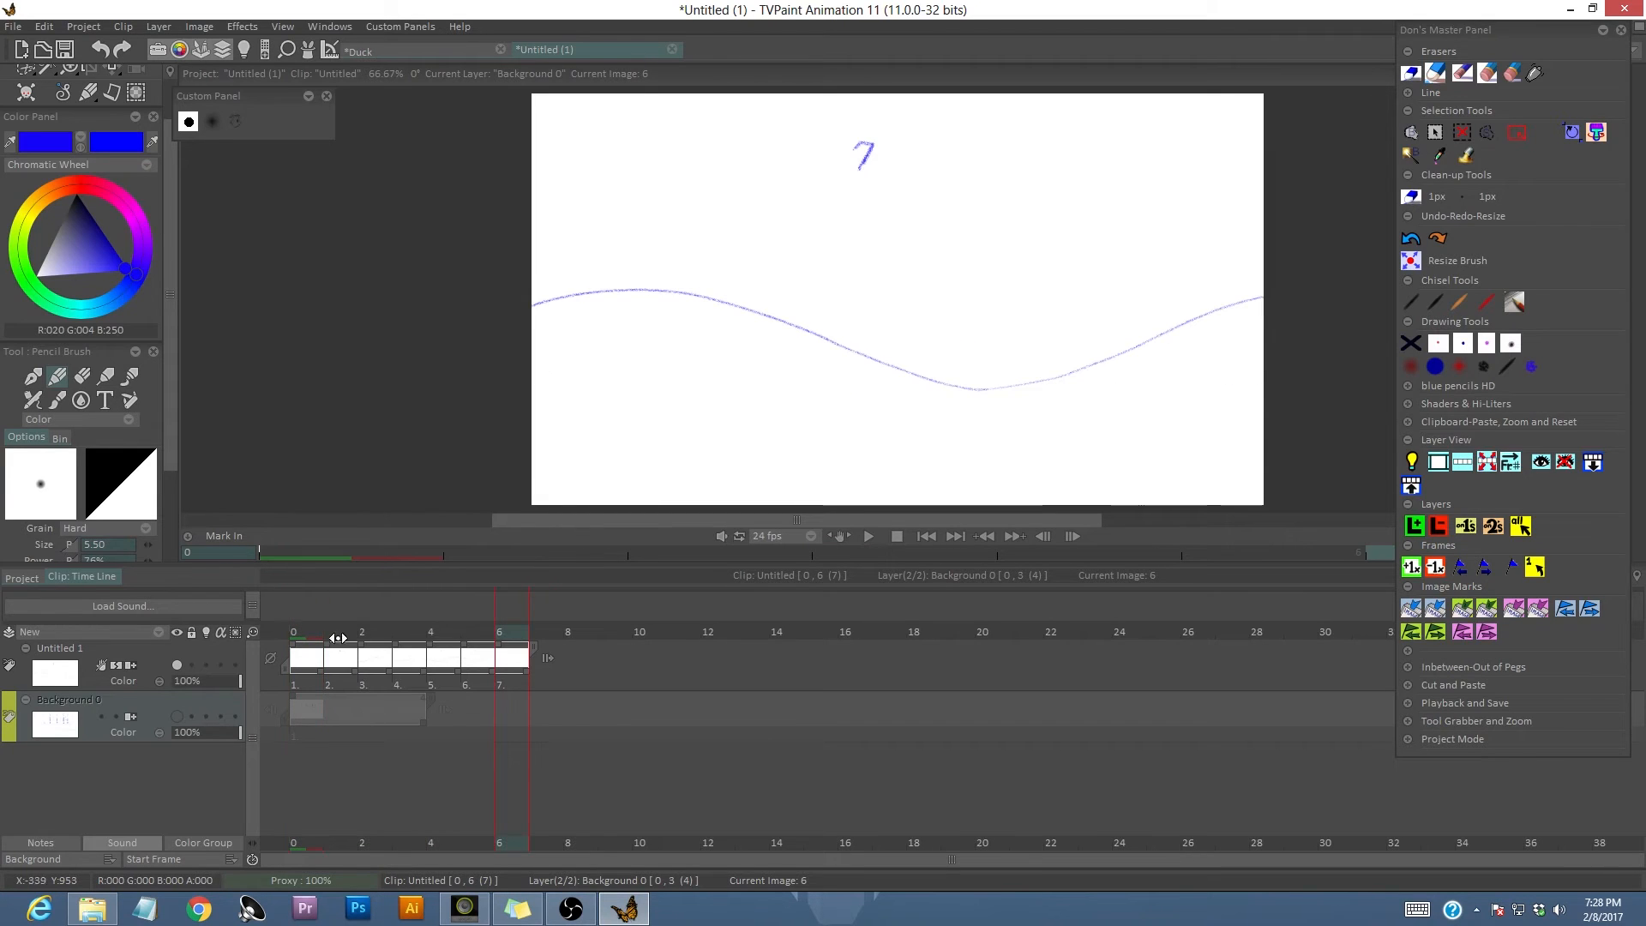
pyautogui.press('Home')
pyautogui.click(512, 633)
pyautogui.click(303, 631)
# Copy wave 1 to the end of the wave layer and insert a blank frame between wave 7 and the copy.
pyautogui.press('Up')
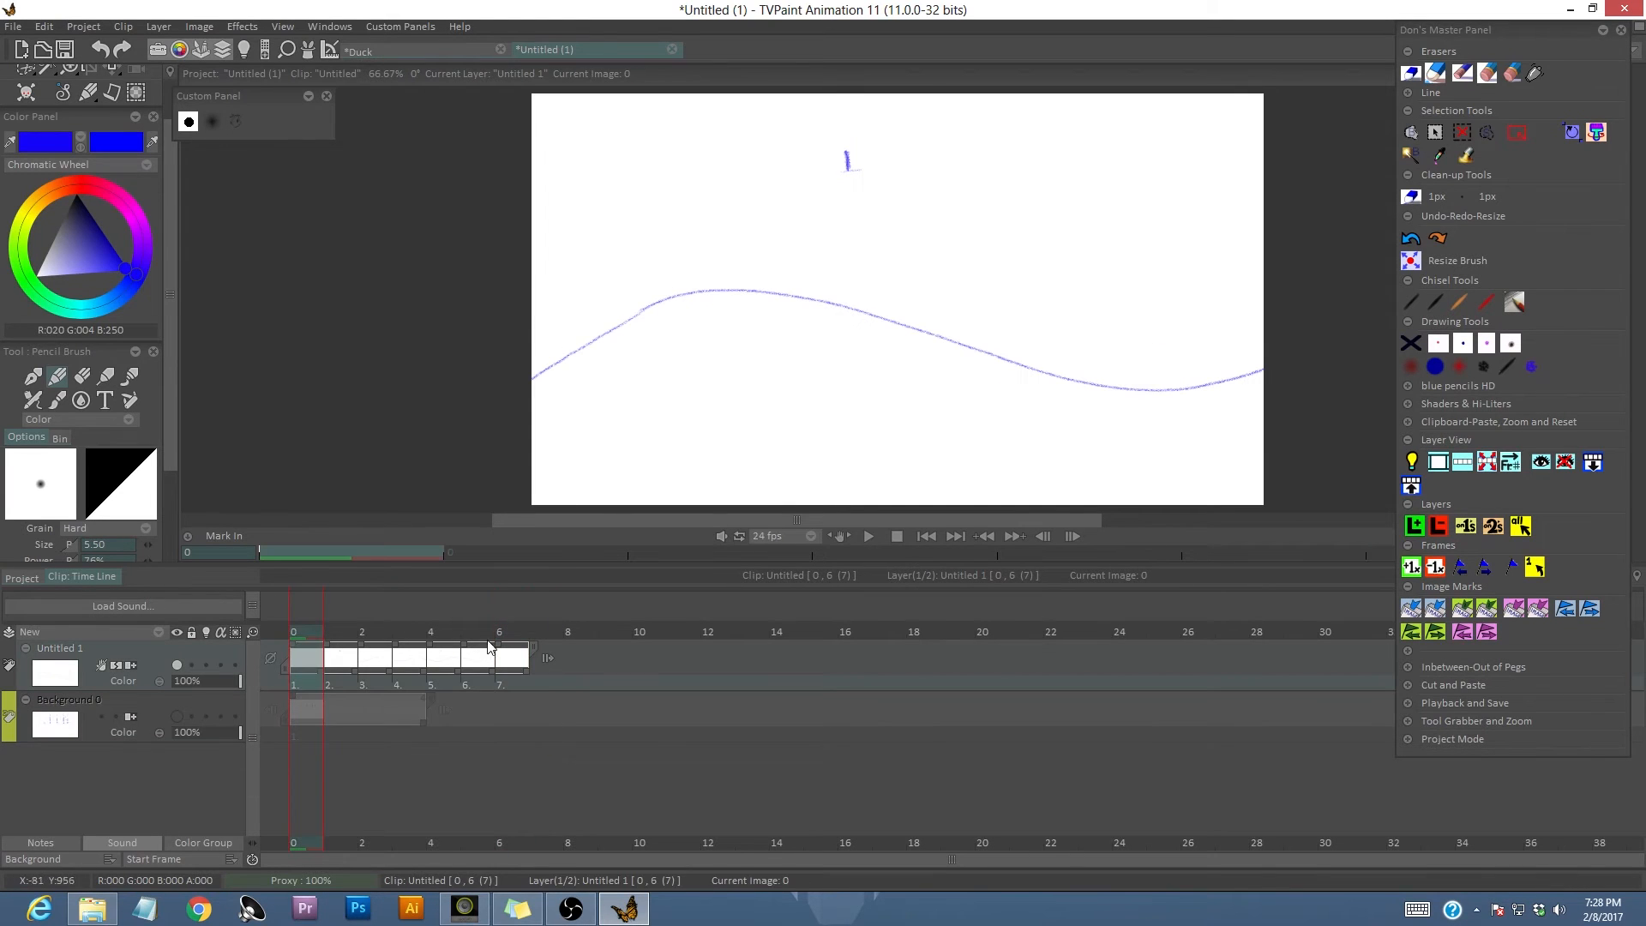
pyautogui.click(541, 634)
pyautogui.click(547, 657)
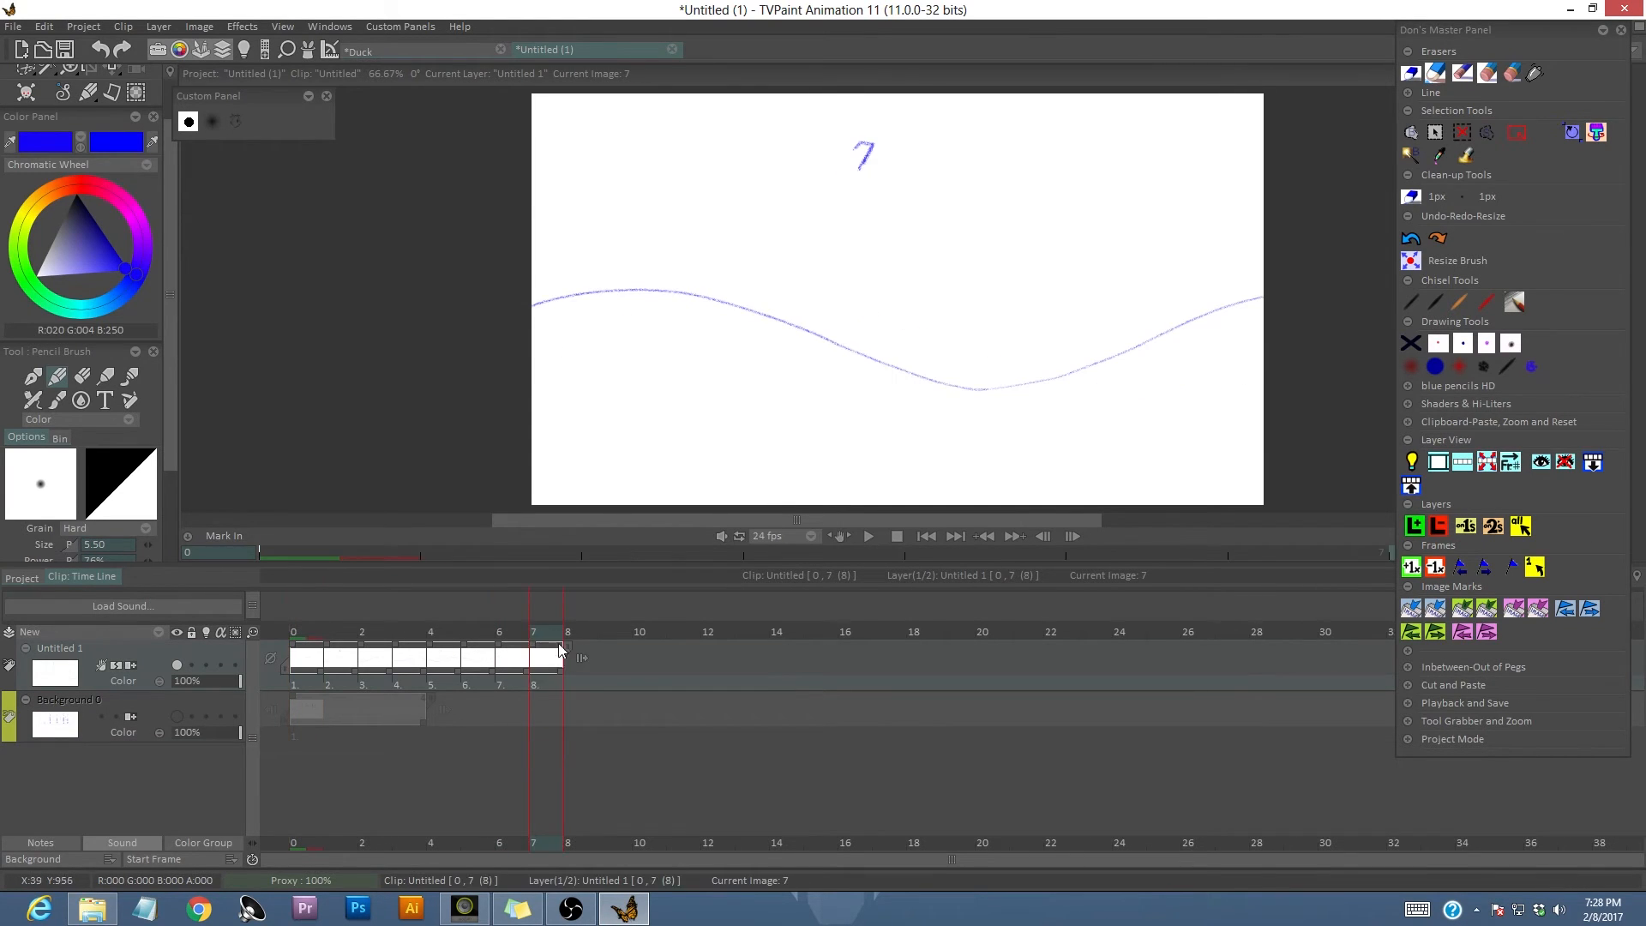
pyautogui.moveTo(548, 630)
pyautogui.mouseDown()
pyautogui.moveTo(326, 634)
pyautogui.moveTo(550, 652)
pyautogui.moveTo(509, 655)
pyautogui.moveTo(539, 655)
pyautogui.moveTo(507, 634)
pyautogui.mouseUp()
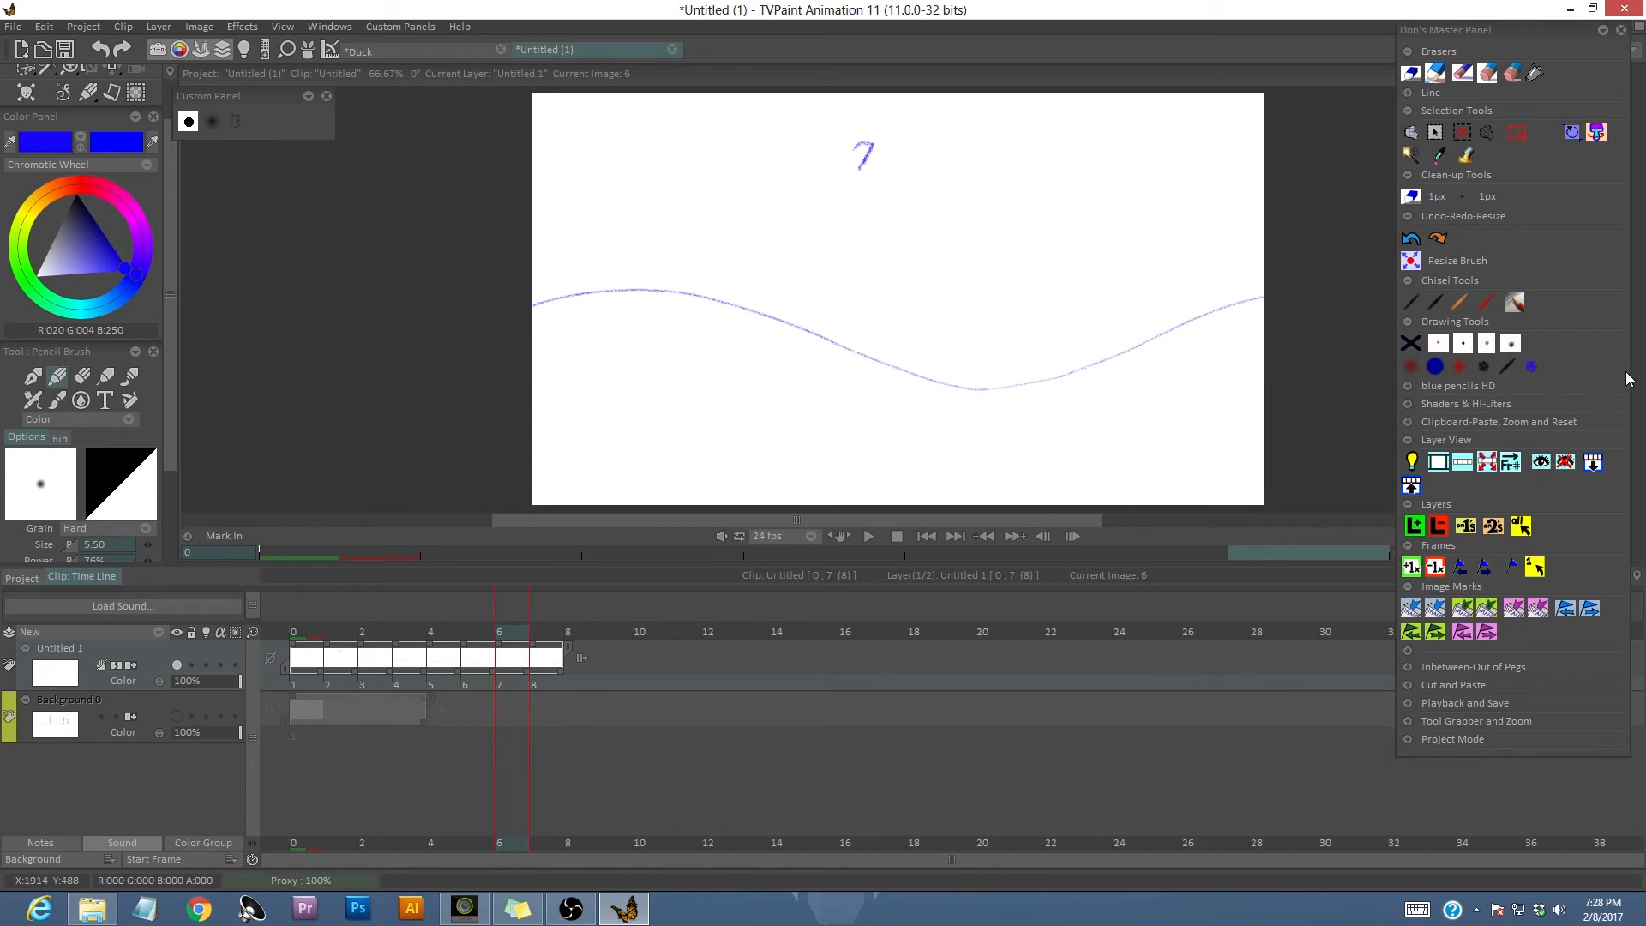
pyautogui.click(1412, 567)
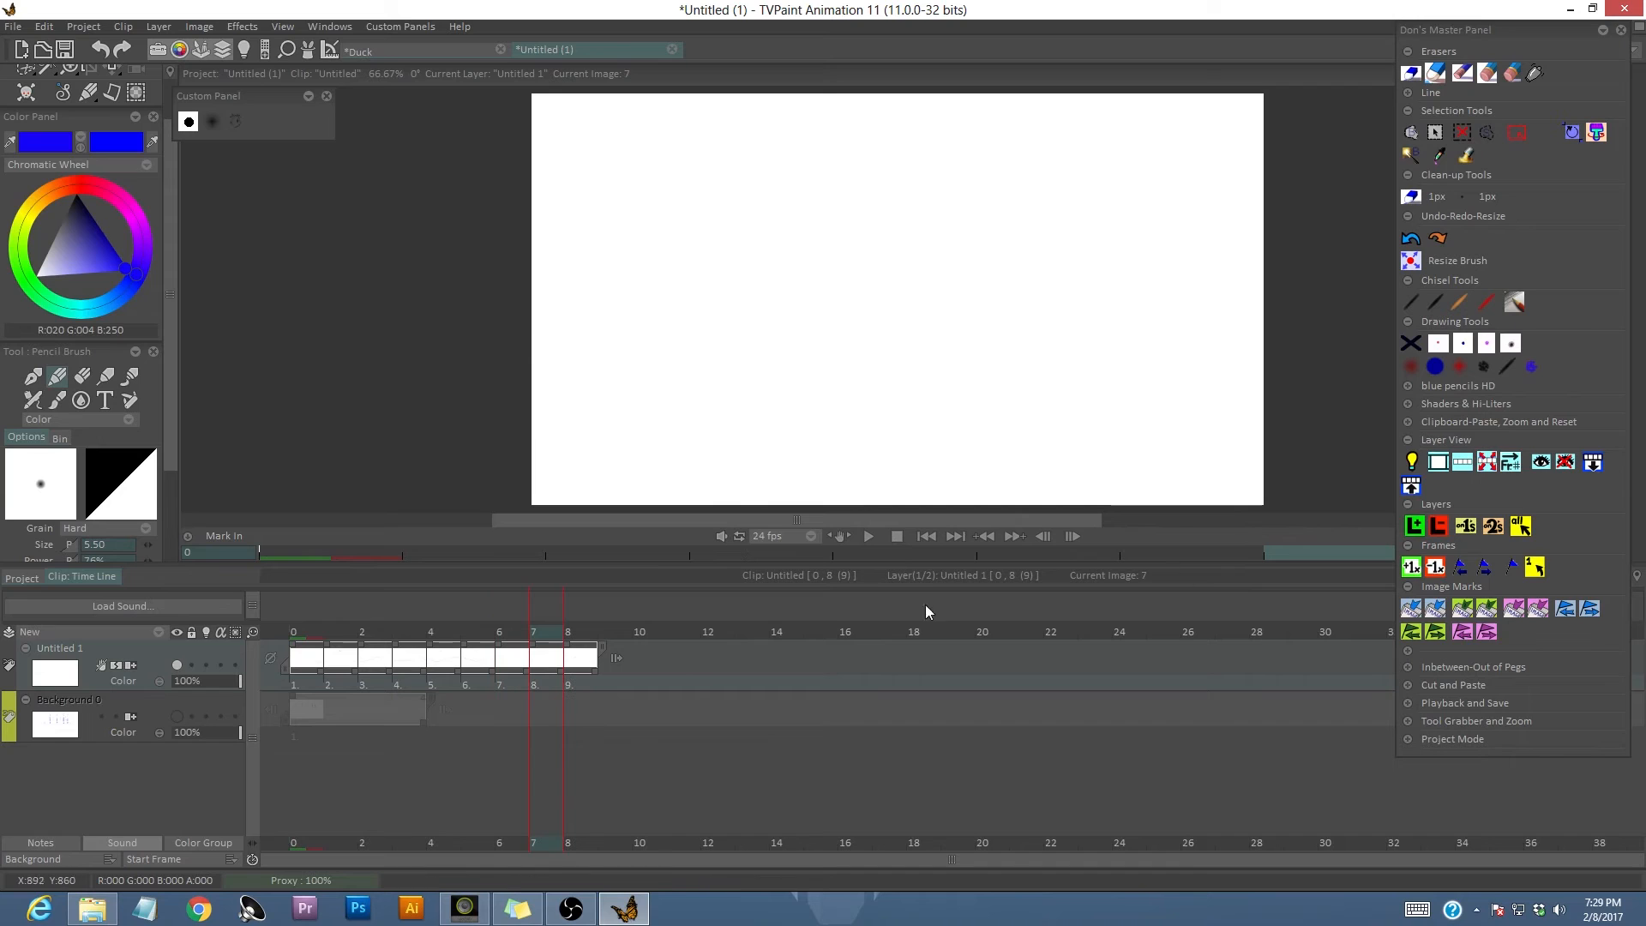
# Turn on the wave layer's light table and compare wave 7 with the copied wave 1 on either side of the blank frame.
pyautogui.click(207, 666)
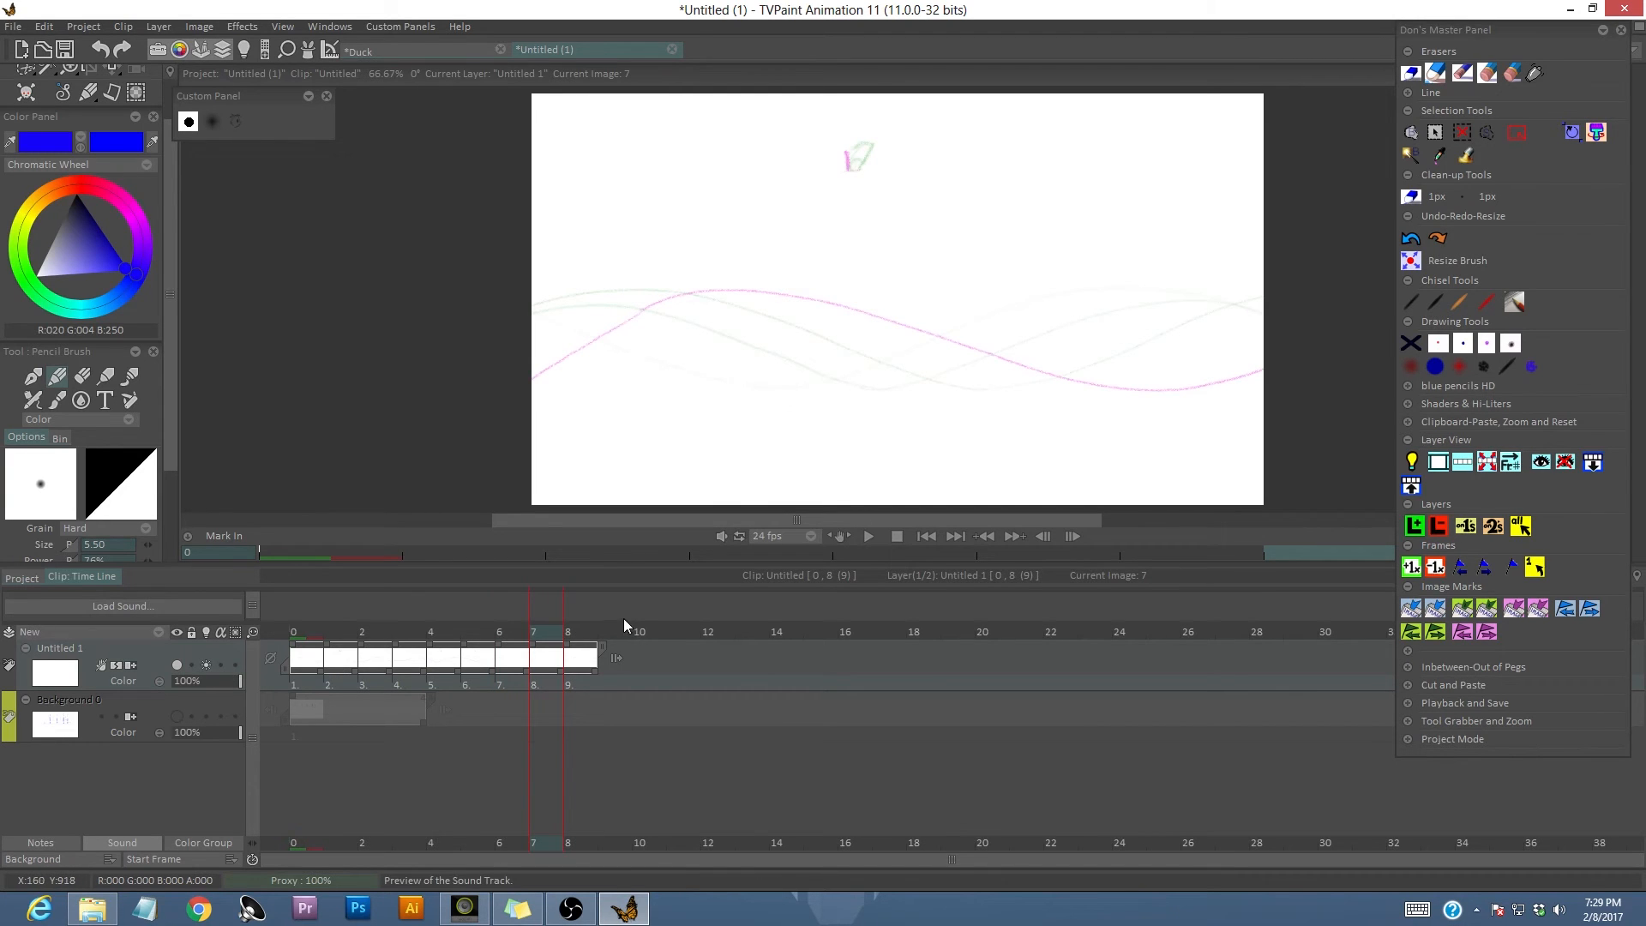
pyautogui.moveTo(544, 632); pyautogui.dragTo(509, 632)
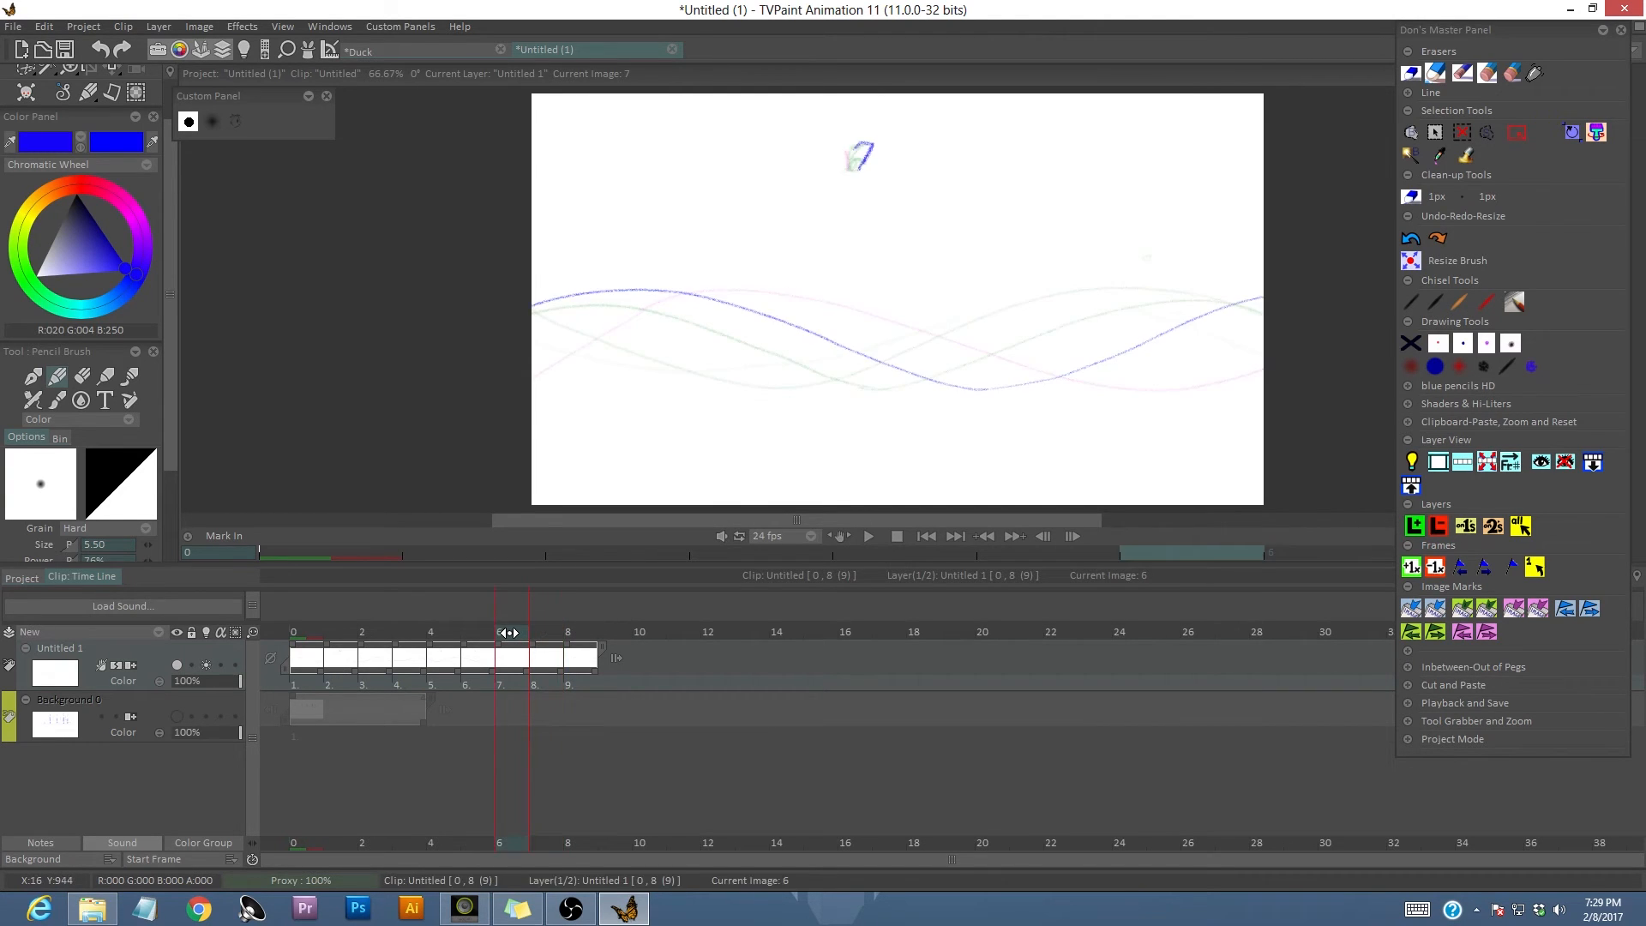
pyautogui.click(580, 633)
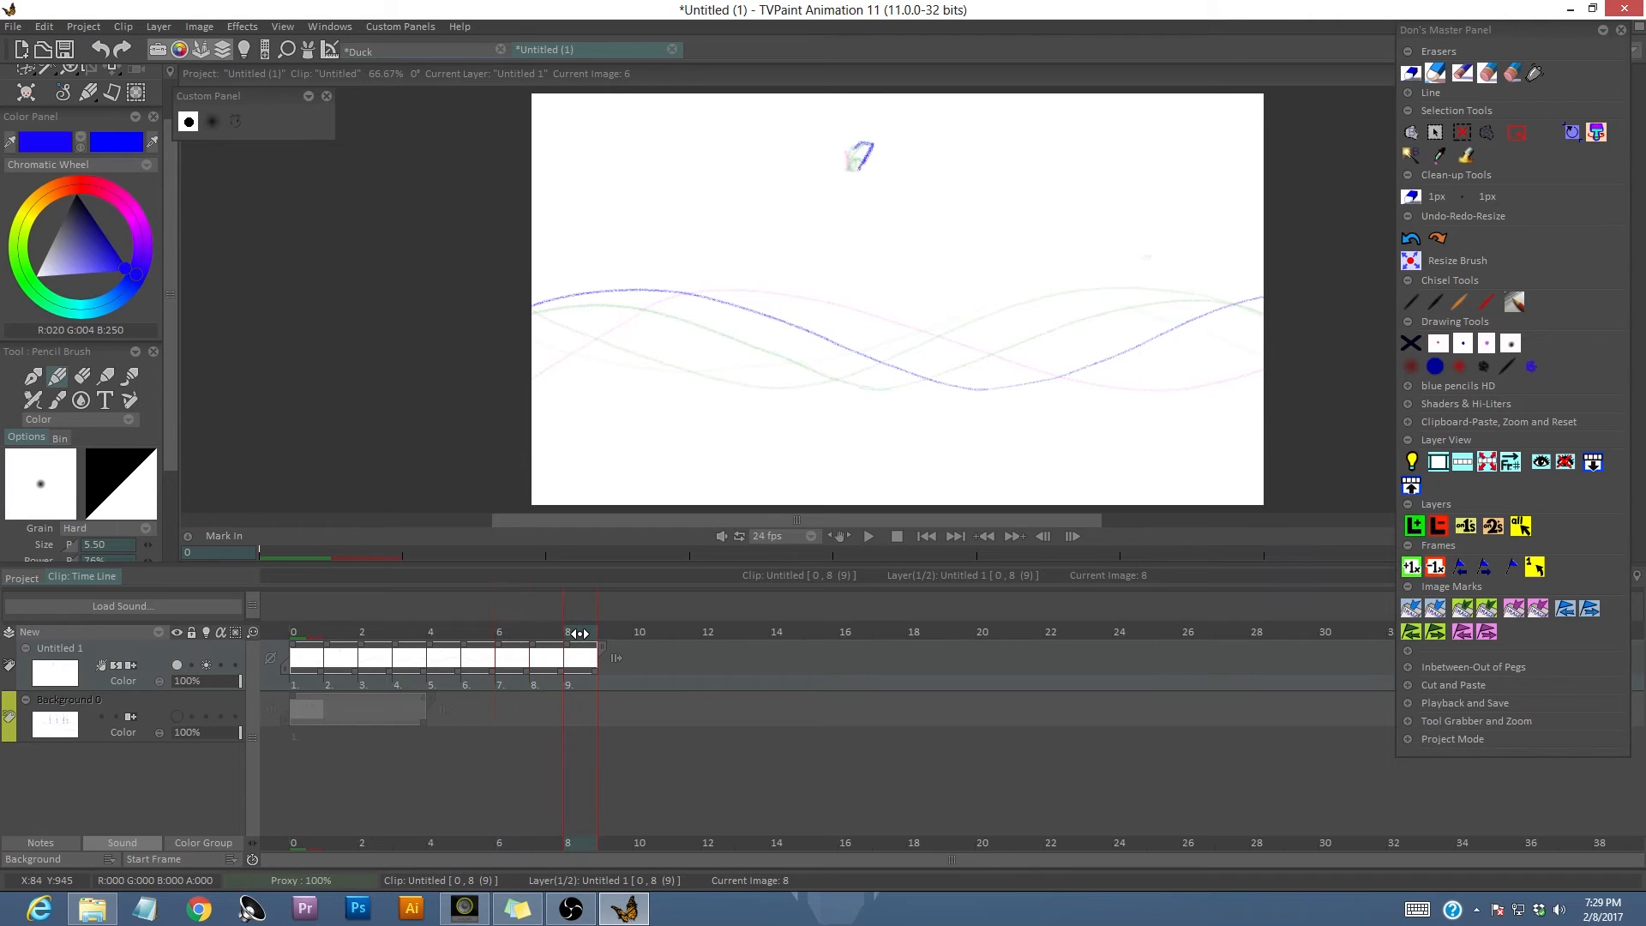
pyautogui.moveTo(585, 632); pyautogui.dragTo(514, 632)
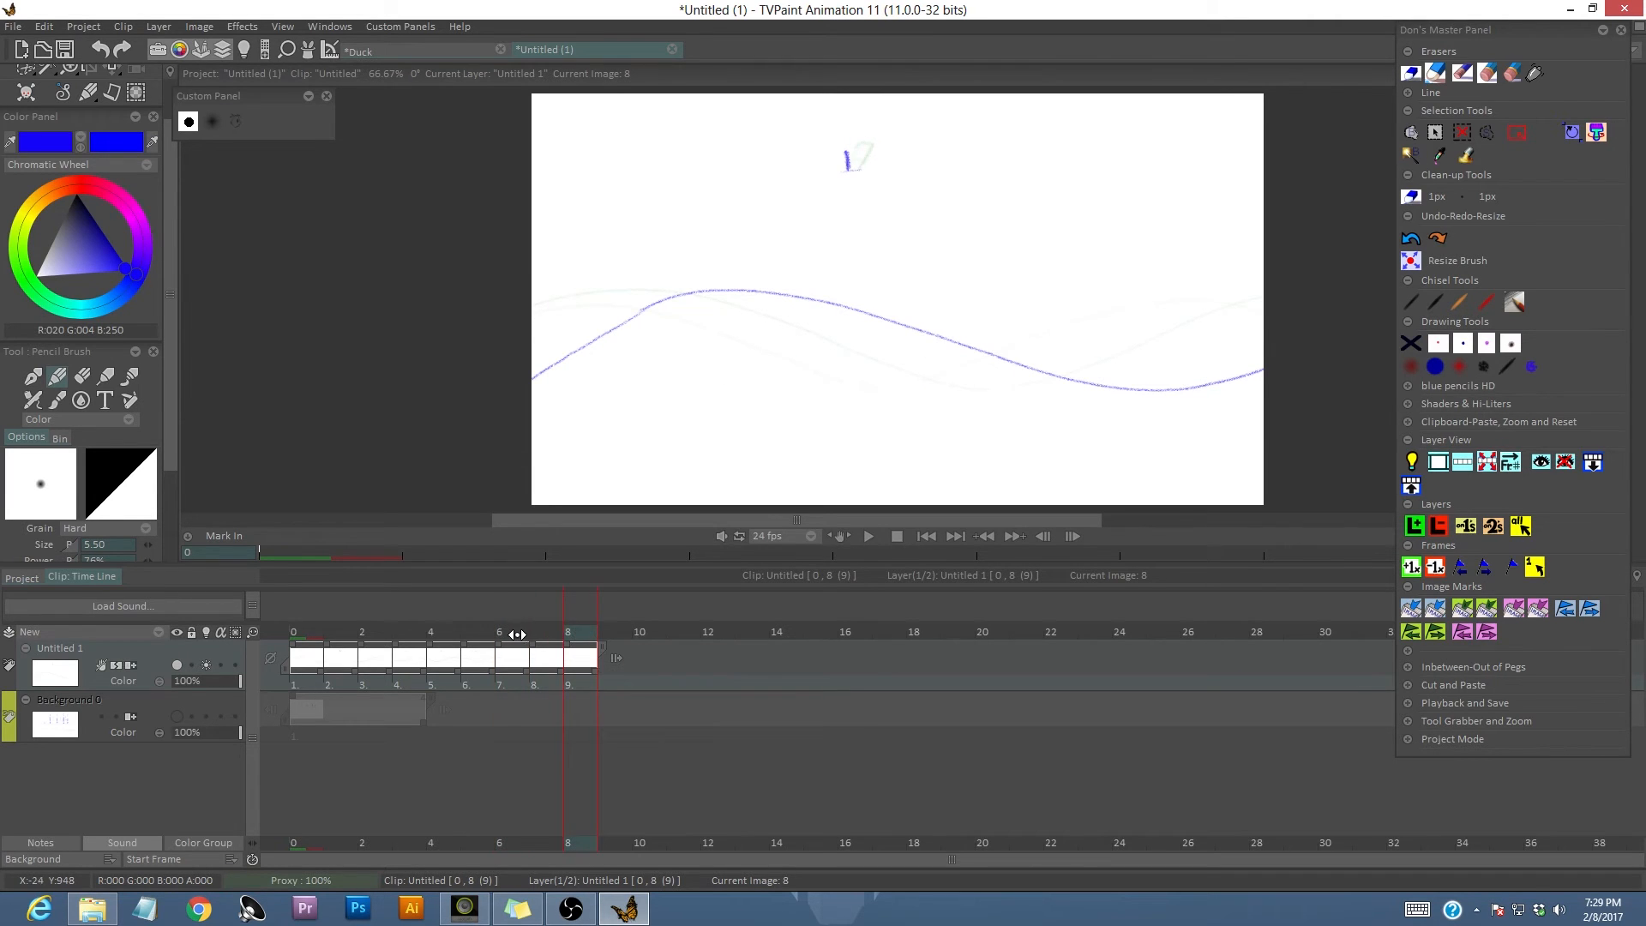
pyautogui.click(582, 634)
pyautogui.click(486, 632)
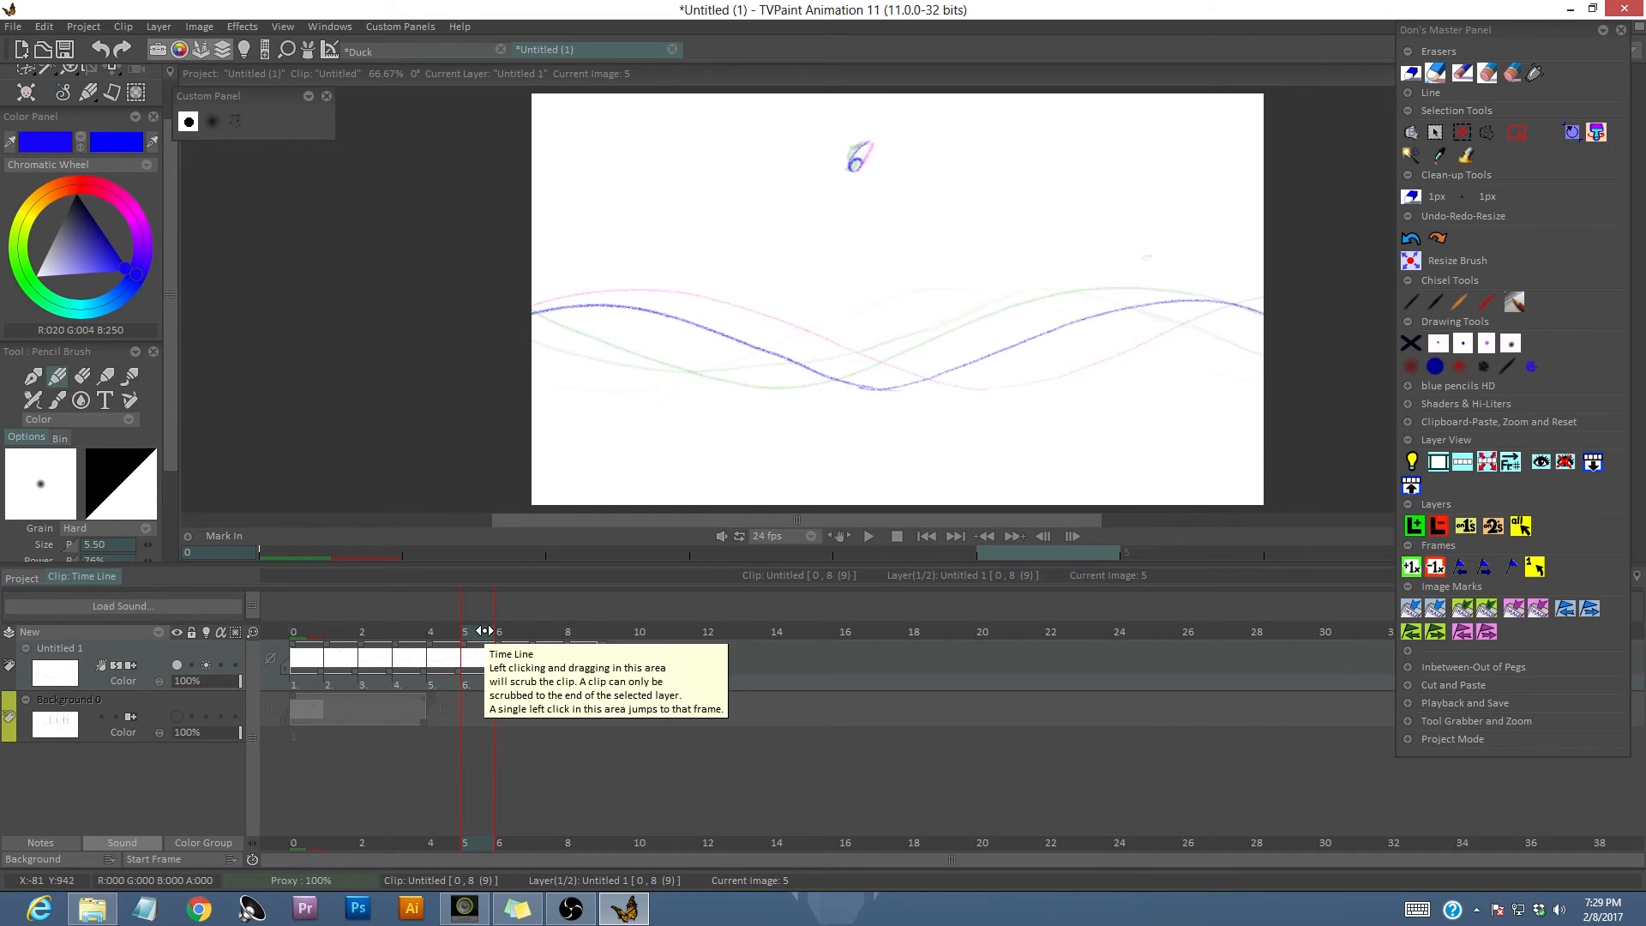
pyautogui.click(524, 633)
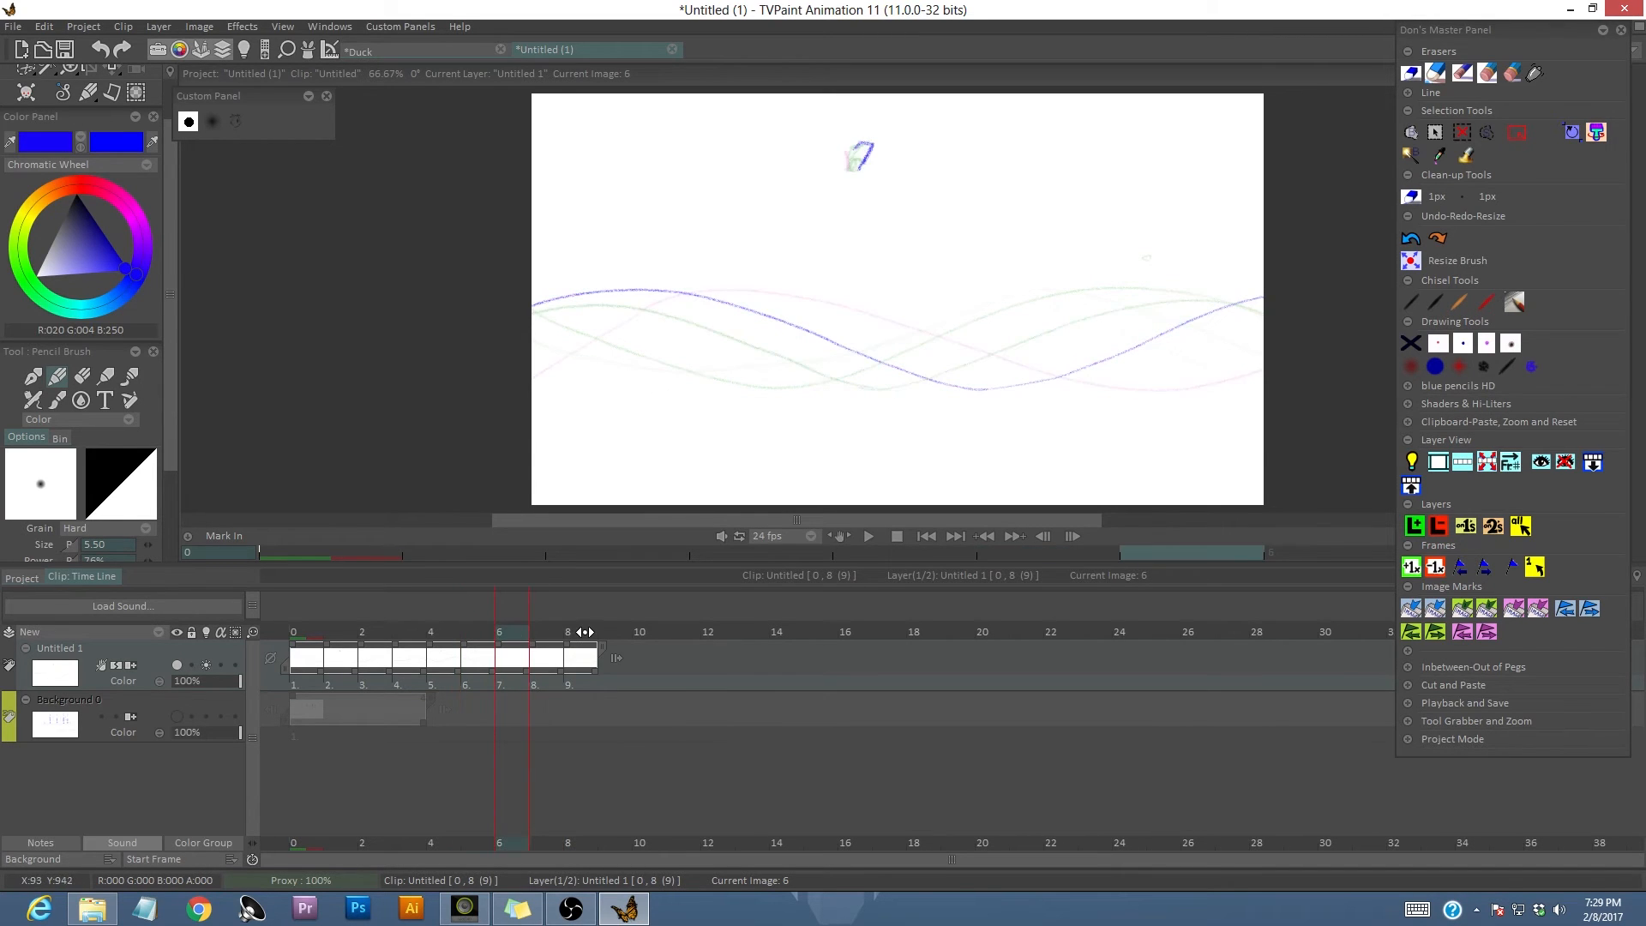
pyautogui.click(585, 632)
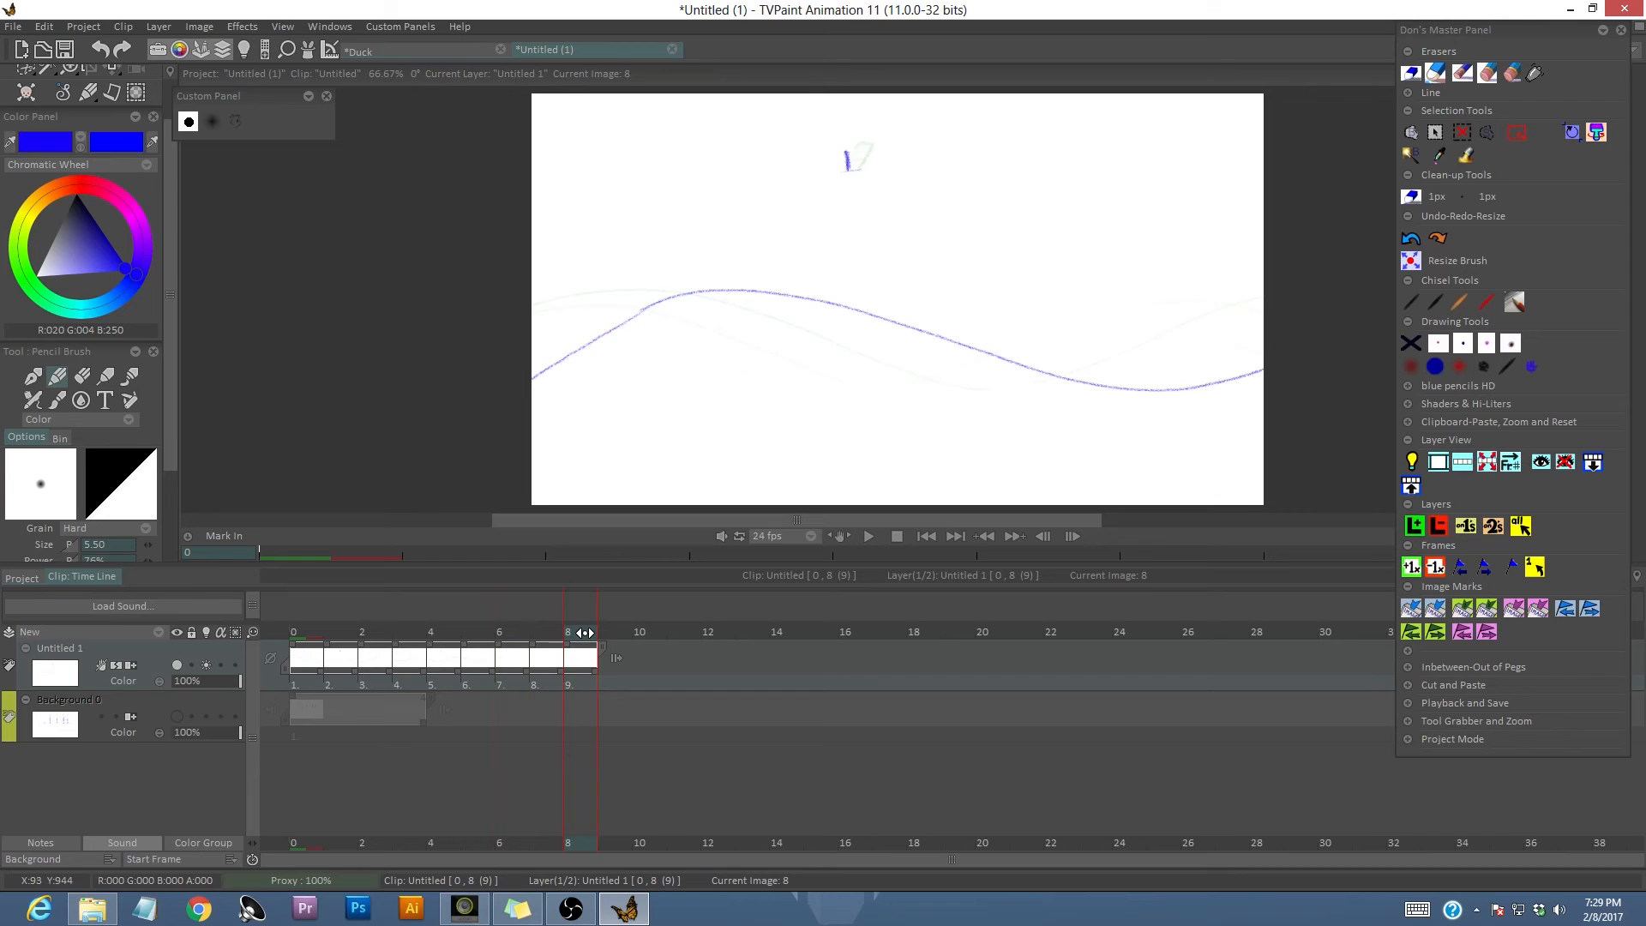
pyautogui.click(518, 631)
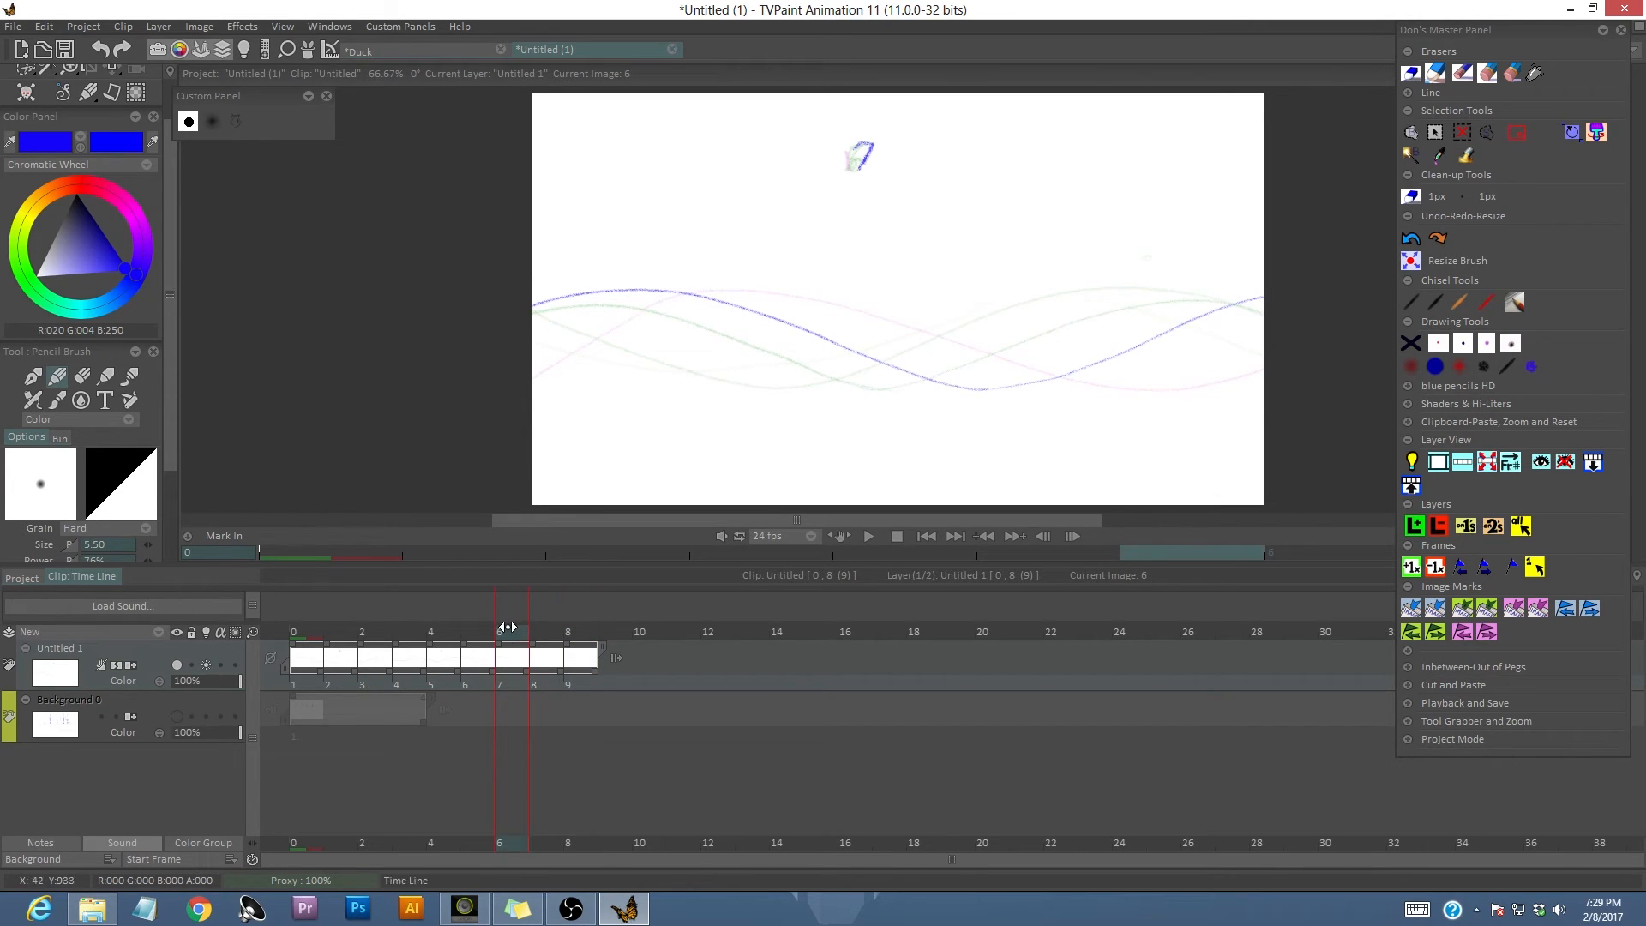
pyautogui.moveTo(507, 632)
pyautogui.mouseDown()
pyautogui.moveTo(585, 632)
pyautogui.moveTo(539, 633)
pyautogui.mouseUp()
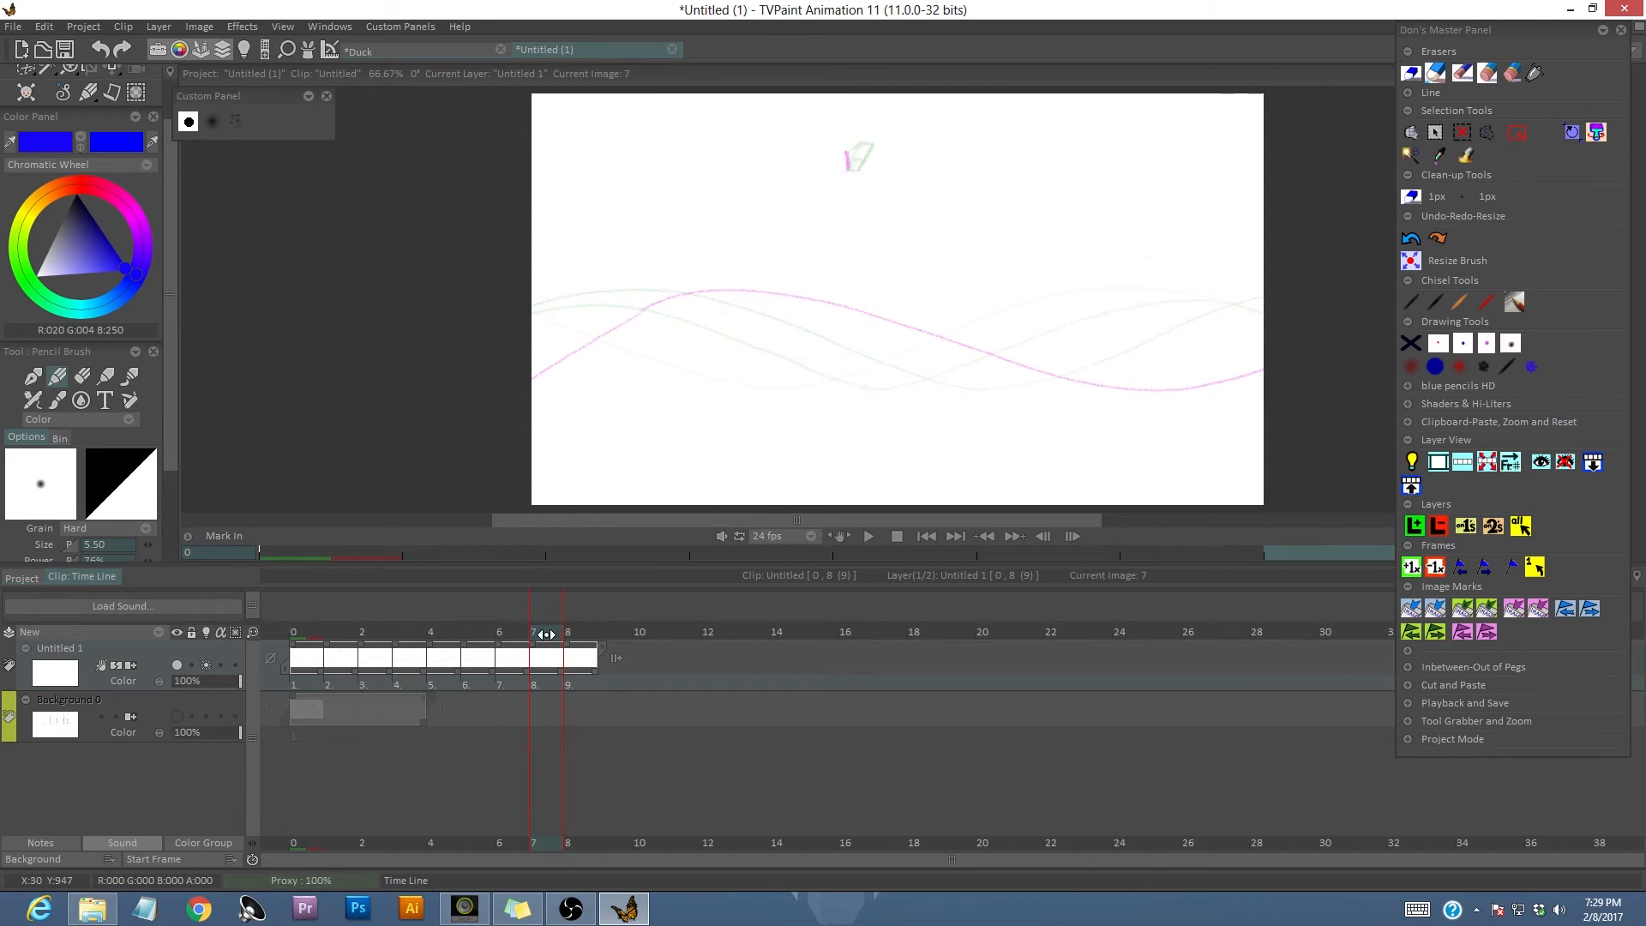
pyautogui.moveTo(546, 634)
pyautogui.mouseDown()
pyautogui.moveTo(512, 632)
pyautogui.moveTo(581, 631)
pyautogui.mouseUp()
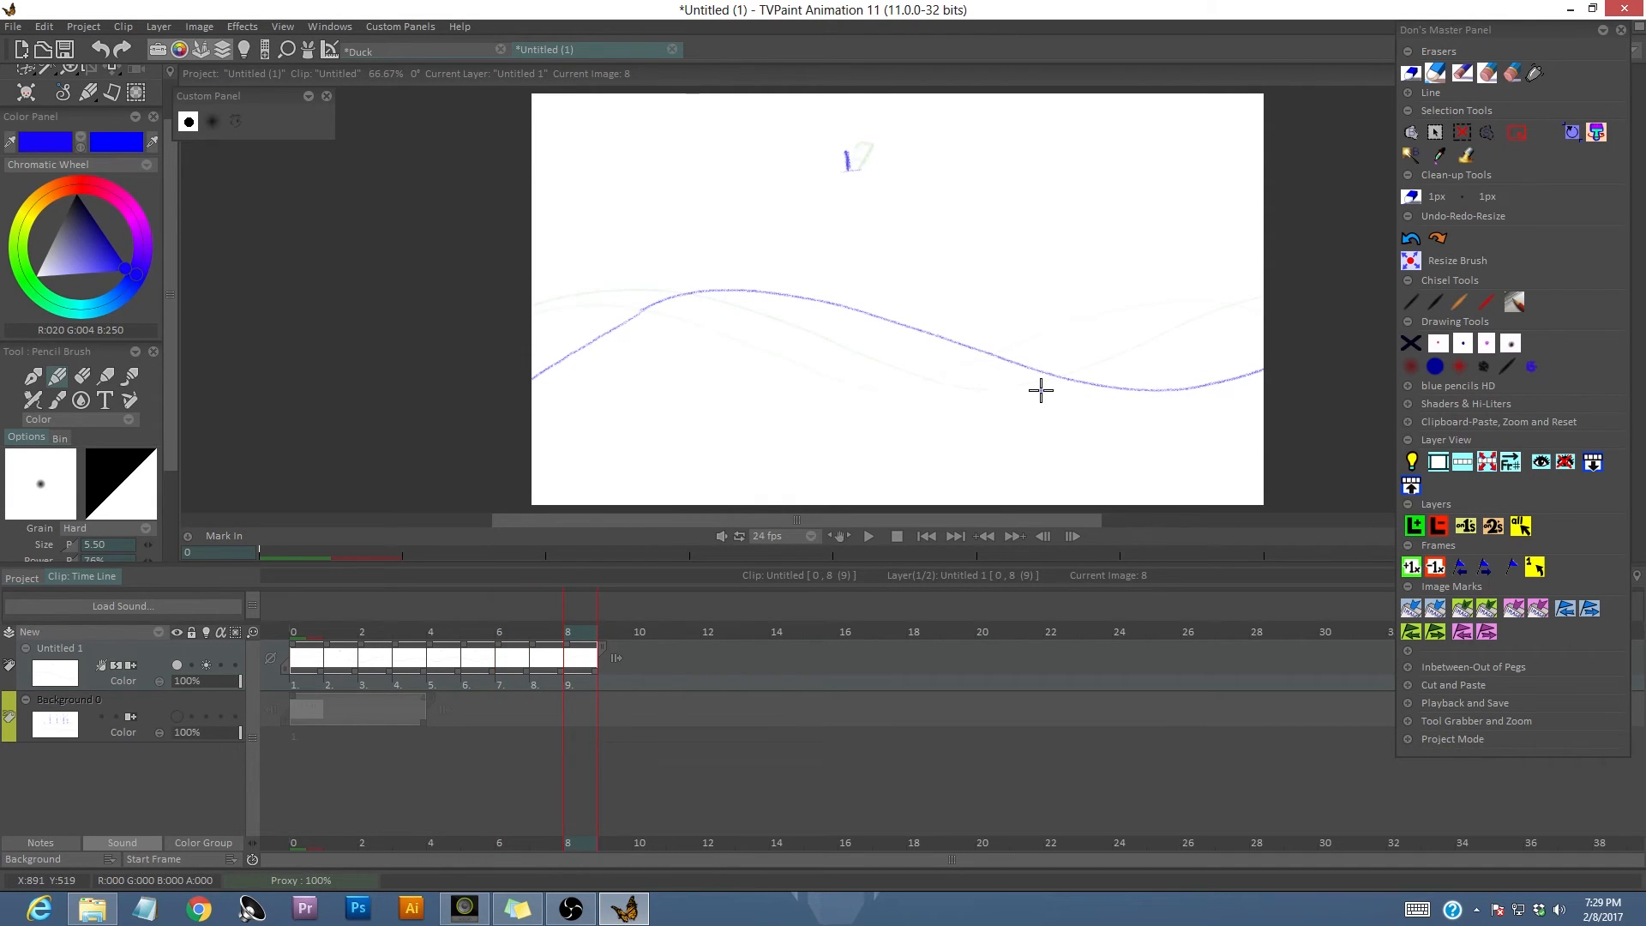
# Label the blank frame 8 and draw in-between wave 8, with its crest and trough between those of wave 7 and the copied wave 1.
pyautogui.click(549, 631)
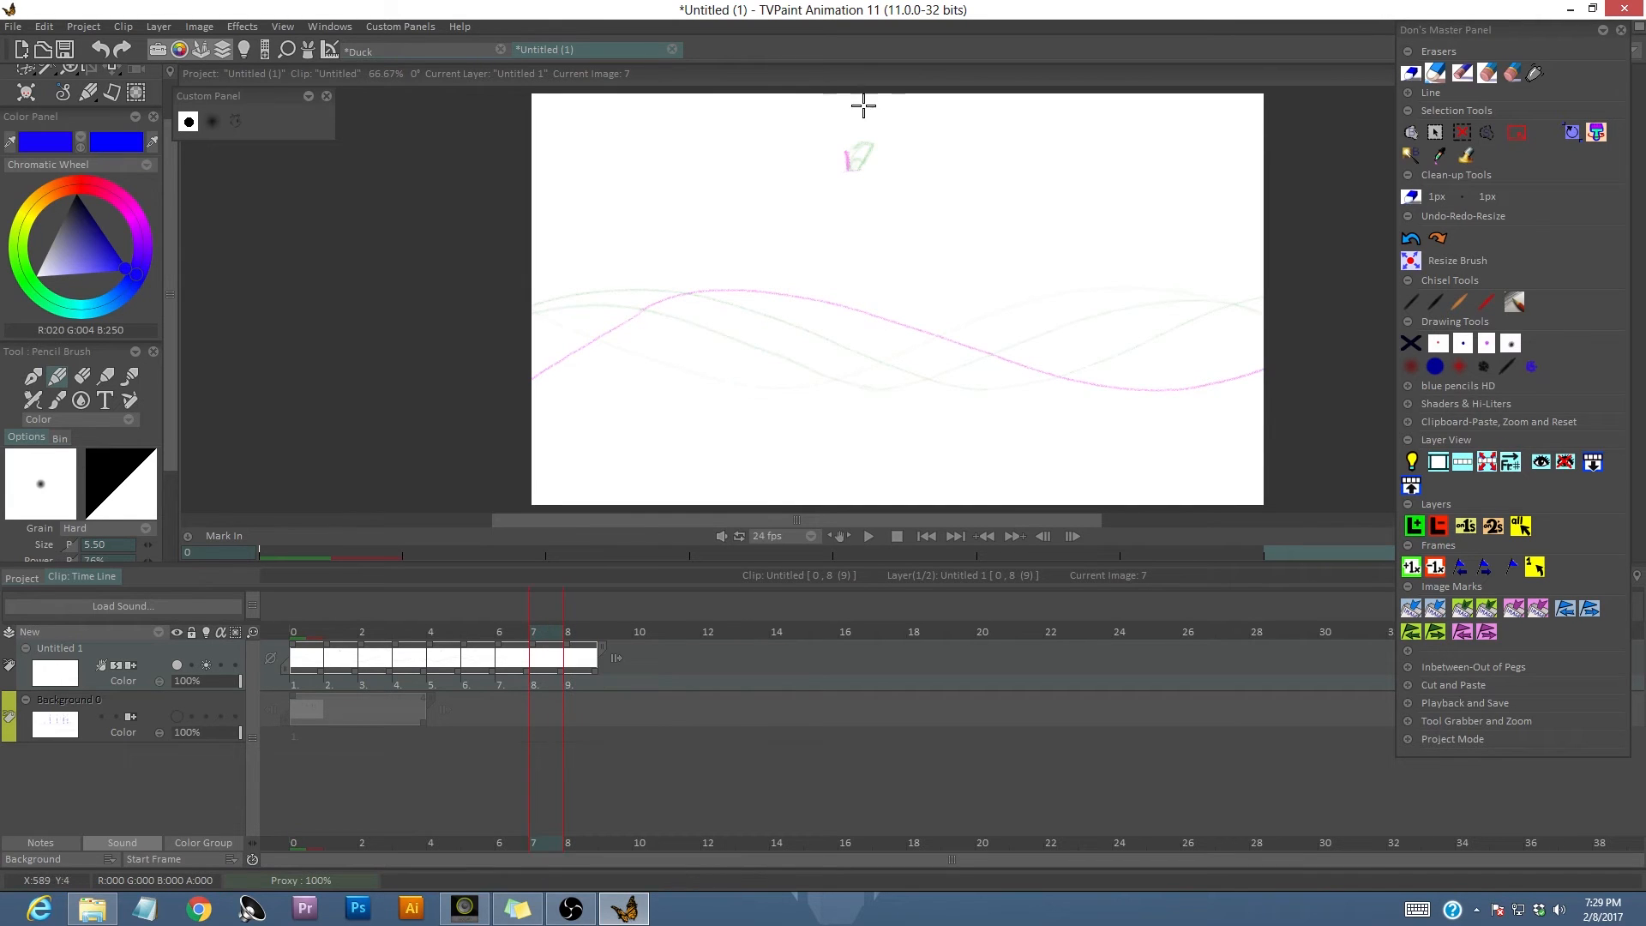
pyautogui.moveTo(857, 142); pyautogui.dragTo(863, 144)
pyautogui.moveTo(1072, 396); pyautogui.dragTo(1275, 327)
pyautogui.moveTo(1096, 394)
pyautogui.mouseDown()
pyautogui.moveTo(739, 292)
pyautogui.moveTo(654, 297)
pyautogui.moveTo(516, 367)
pyautogui.mouseUp()
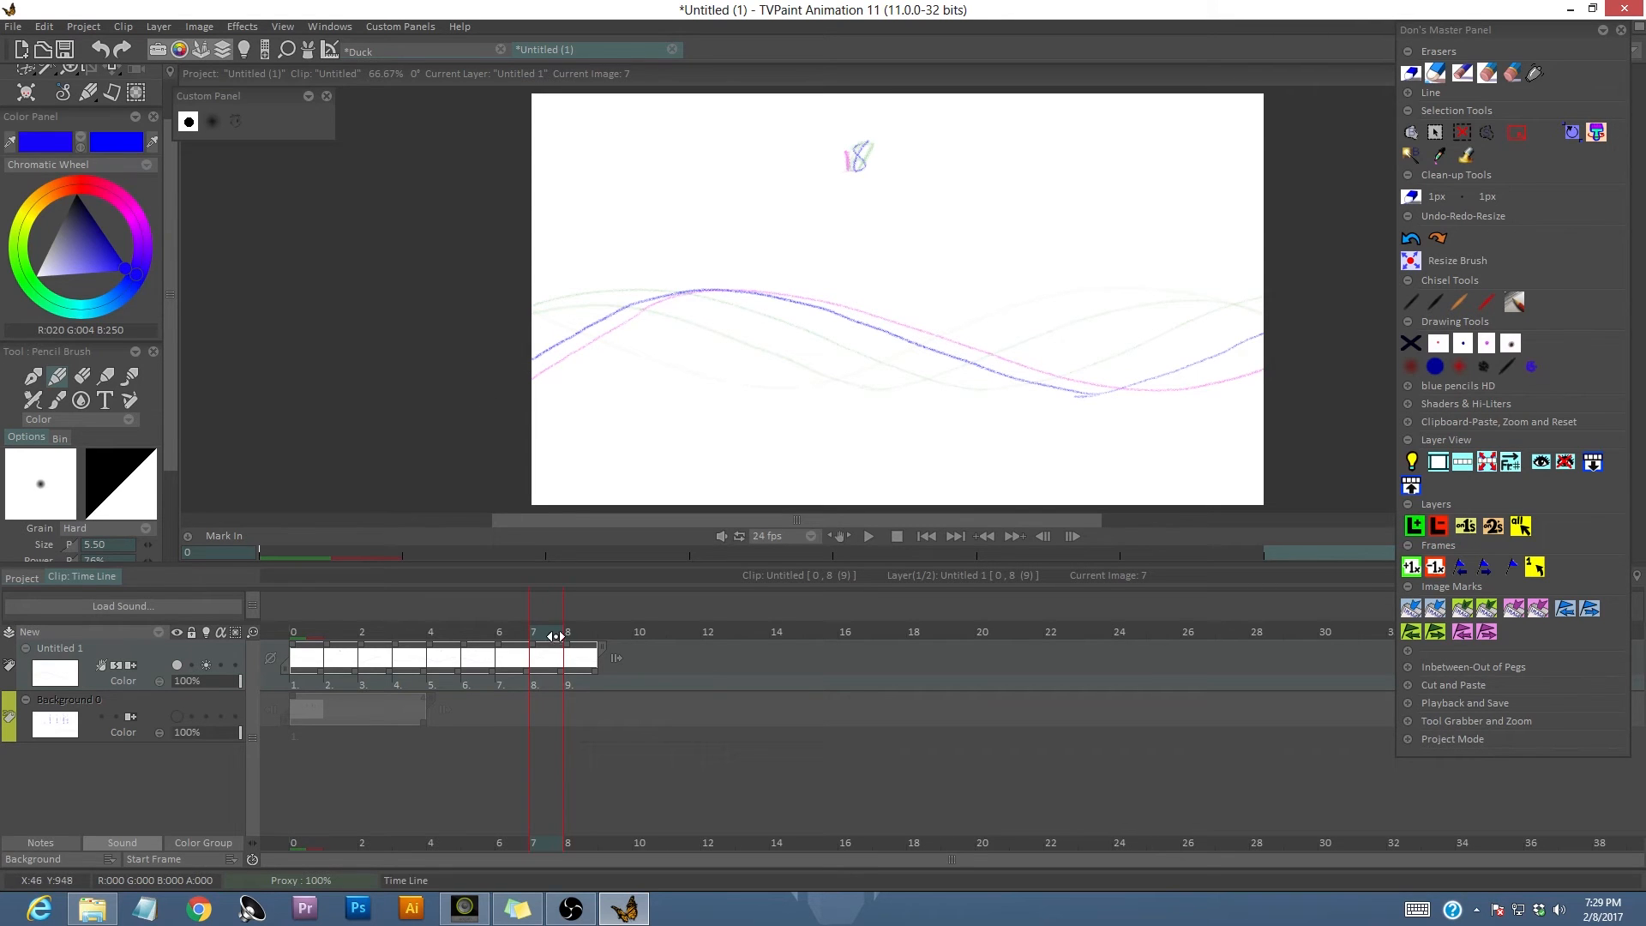
# Scrub through the whole cycle and compare wave 8 with the copied wave 1 that follows it.
pyautogui.moveTo(548, 634)
pyautogui.mouseDown()
pyautogui.moveTo(573, 634)
pyautogui.moveTo(312, 704)
pyautogui.moveTo(523, 636)
pyautogui.moveTo(396, 639)
pyautogui.moveTo(306, 659)
pyautogui.moveTo(590, 660)
pyautogui.moveTo(270, 671)
pyautogui.mouseUp()
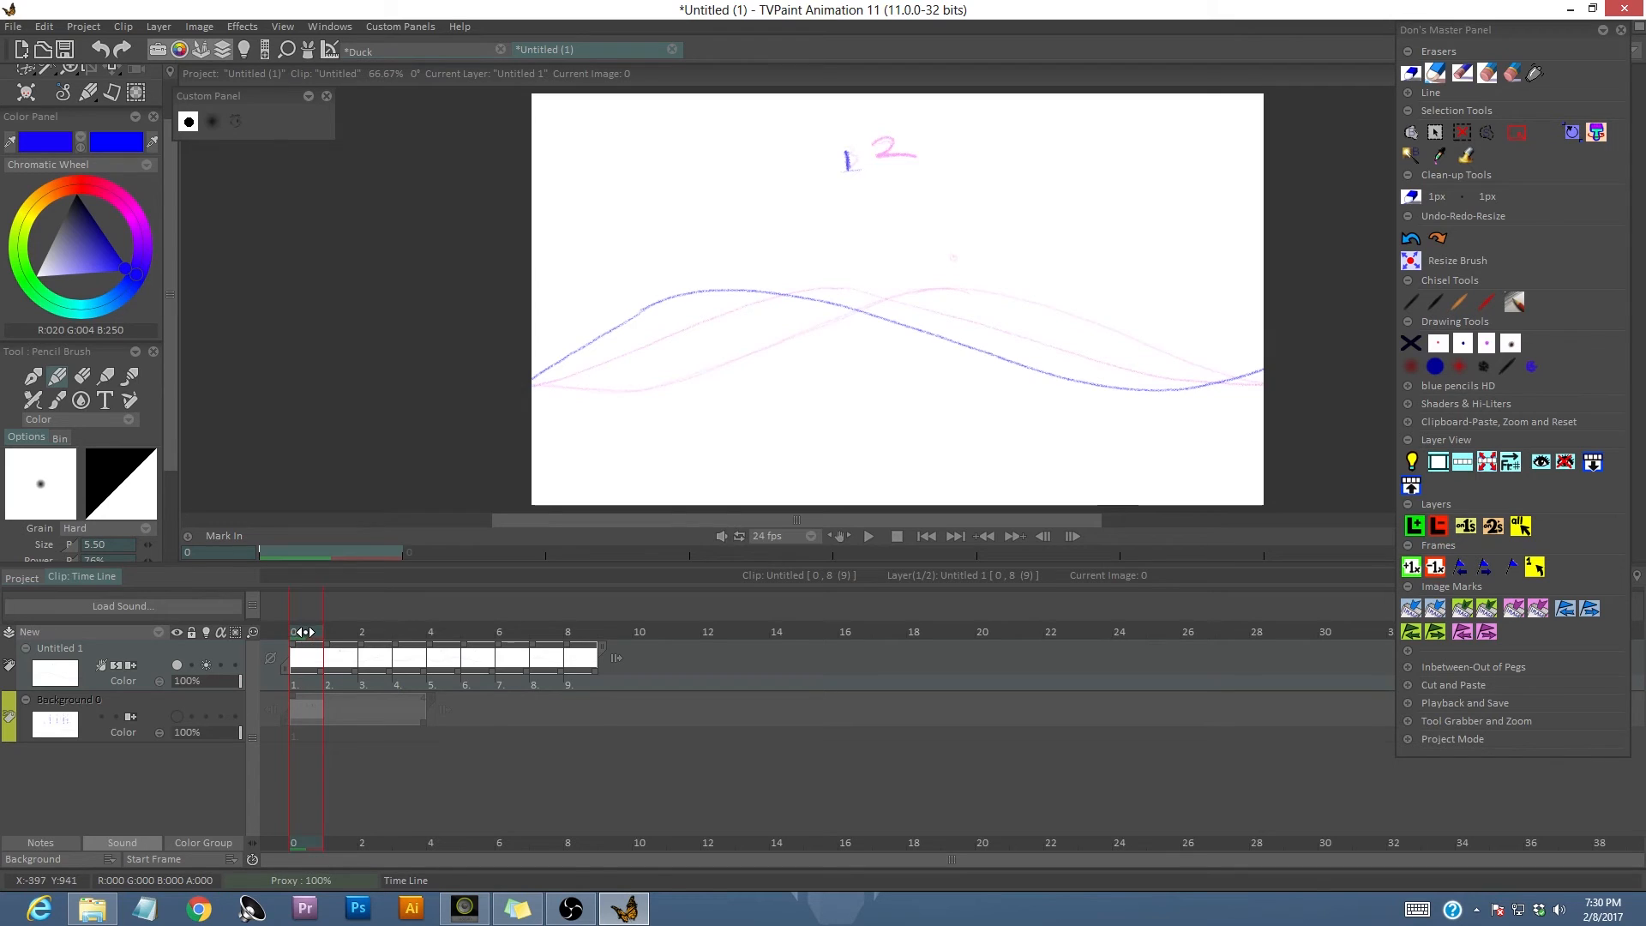
pyautogui.moveTo(304, 631); pyautogui.dragTo(590, 647)
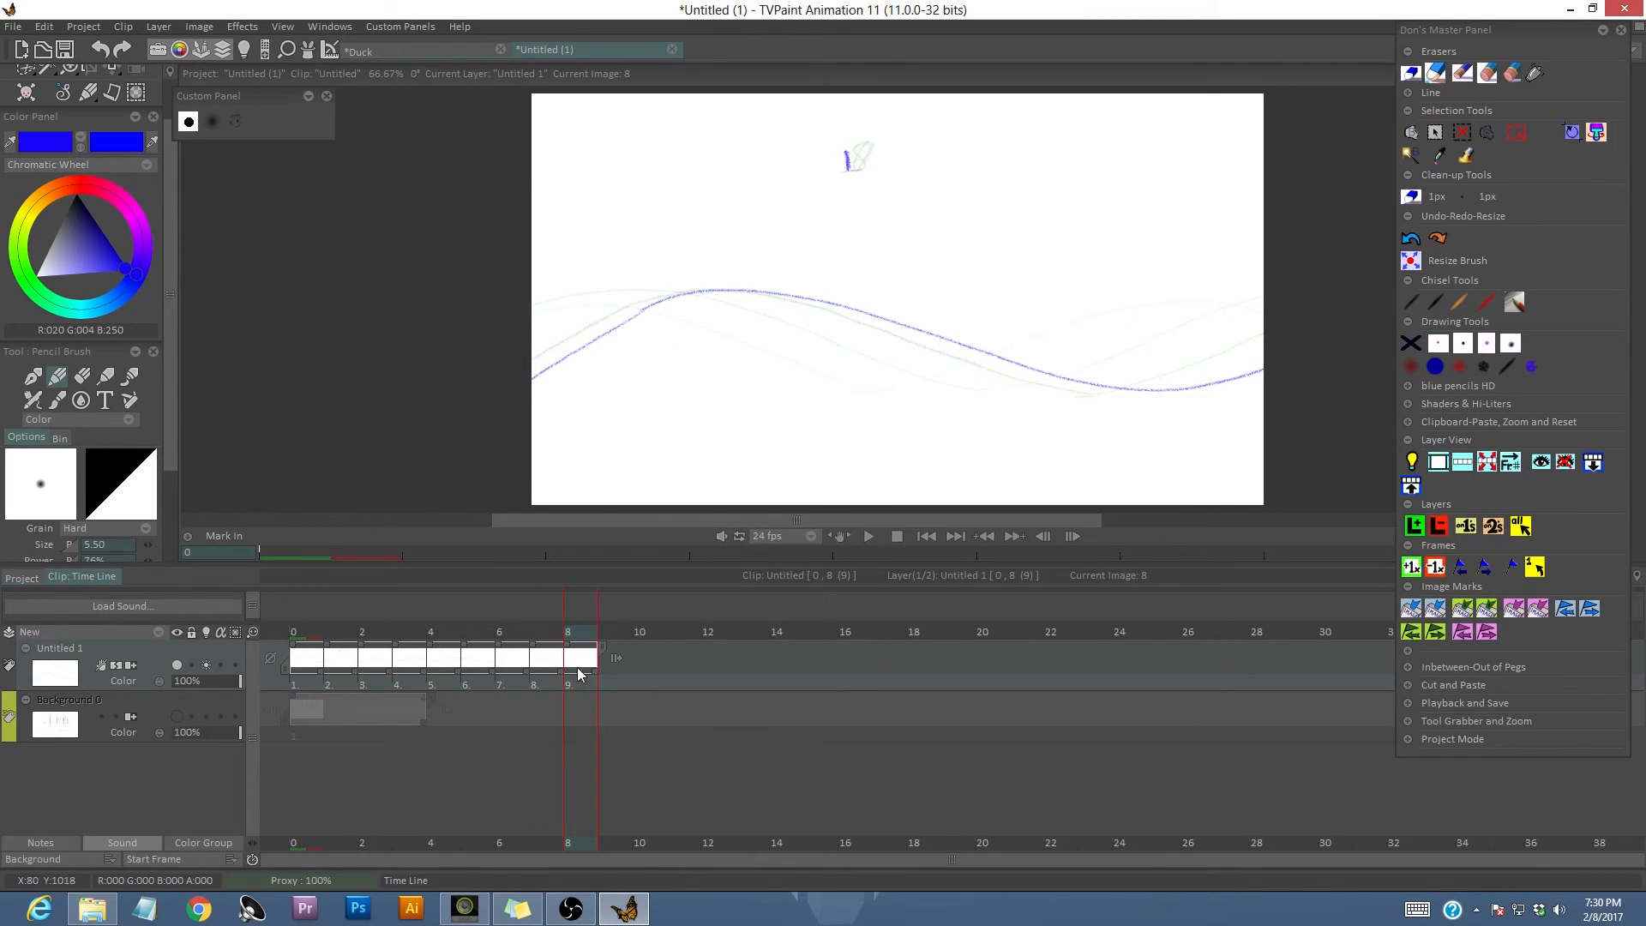
pyautogui.moveTo(587, 633)
pyautogui.mouseDown()
pyautogui.moveTo(292, 652)
pyautogui.moveTo(584, 659)
pyautogui.mouseUp()
pyautogui.click(544, 639)
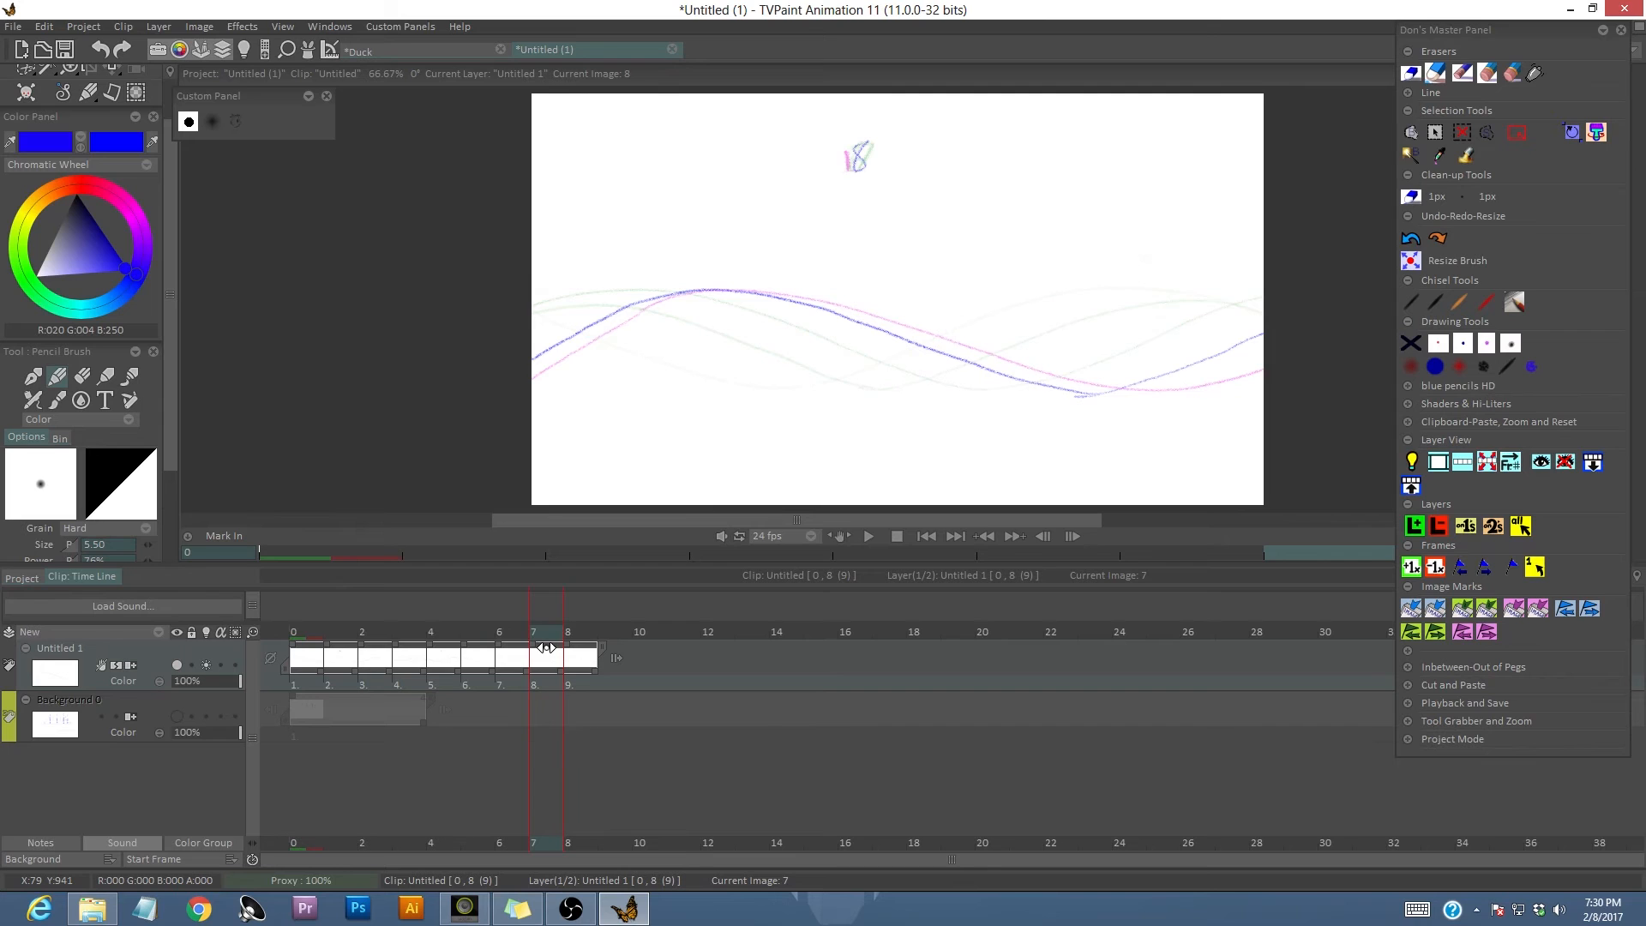
pyautogui.moveTo(546, 640); pyautogui.dragTo(580, 668)
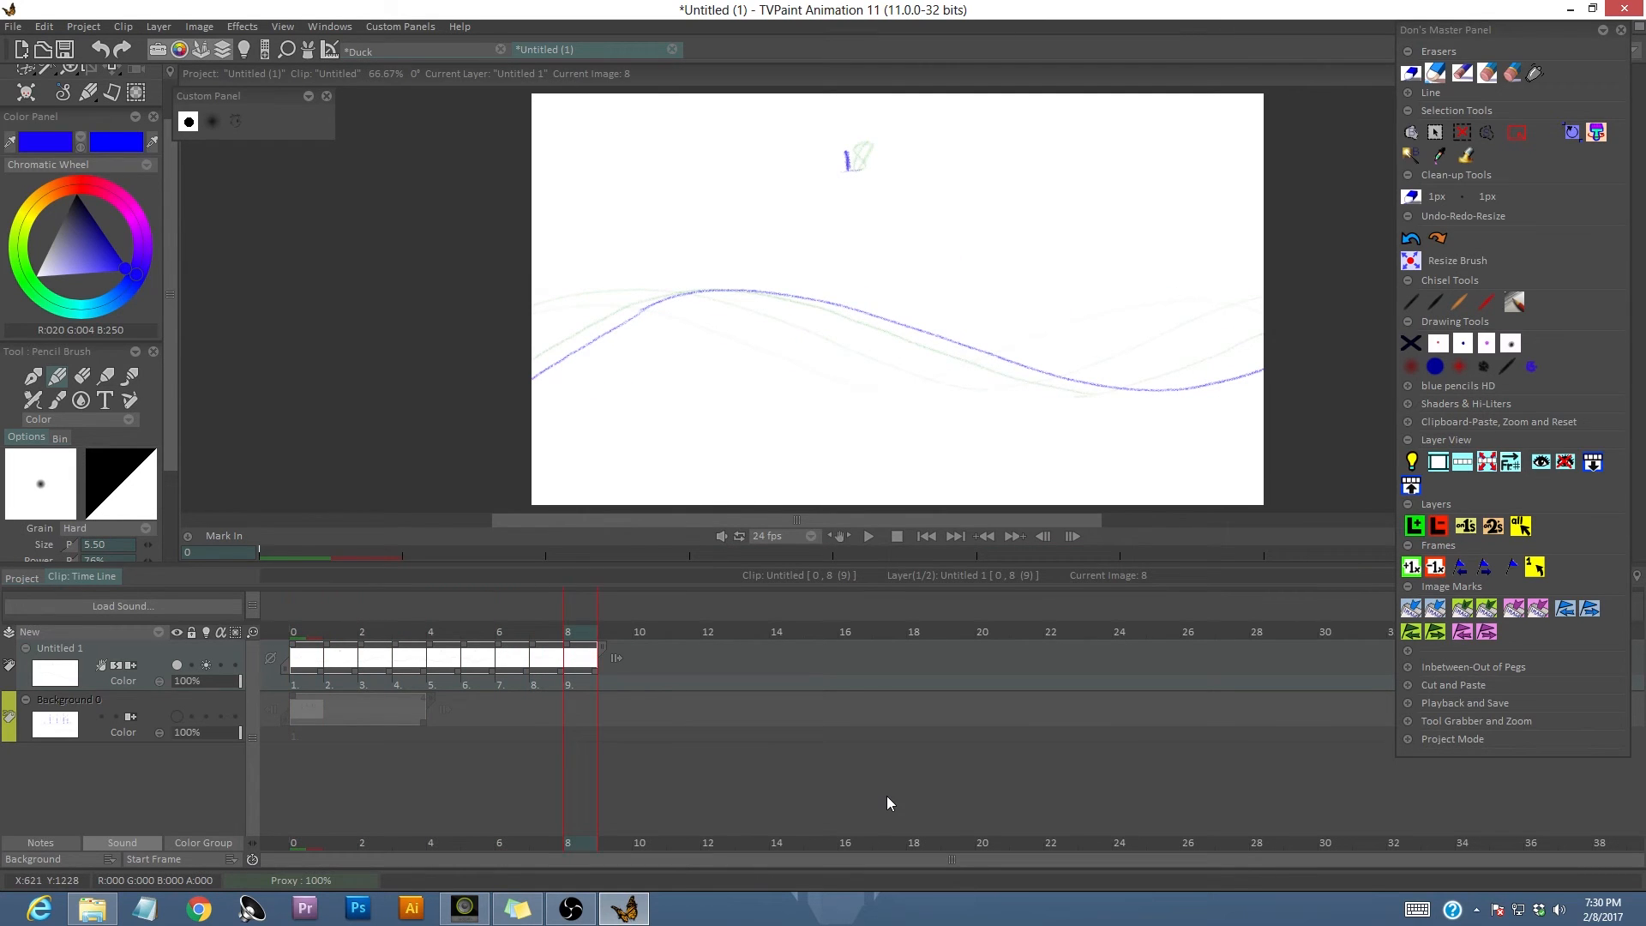
# Delete the duplicate wave 1 frame after wave 8 and turn off the layer's light table.
pyautogui.click(1435, 566)
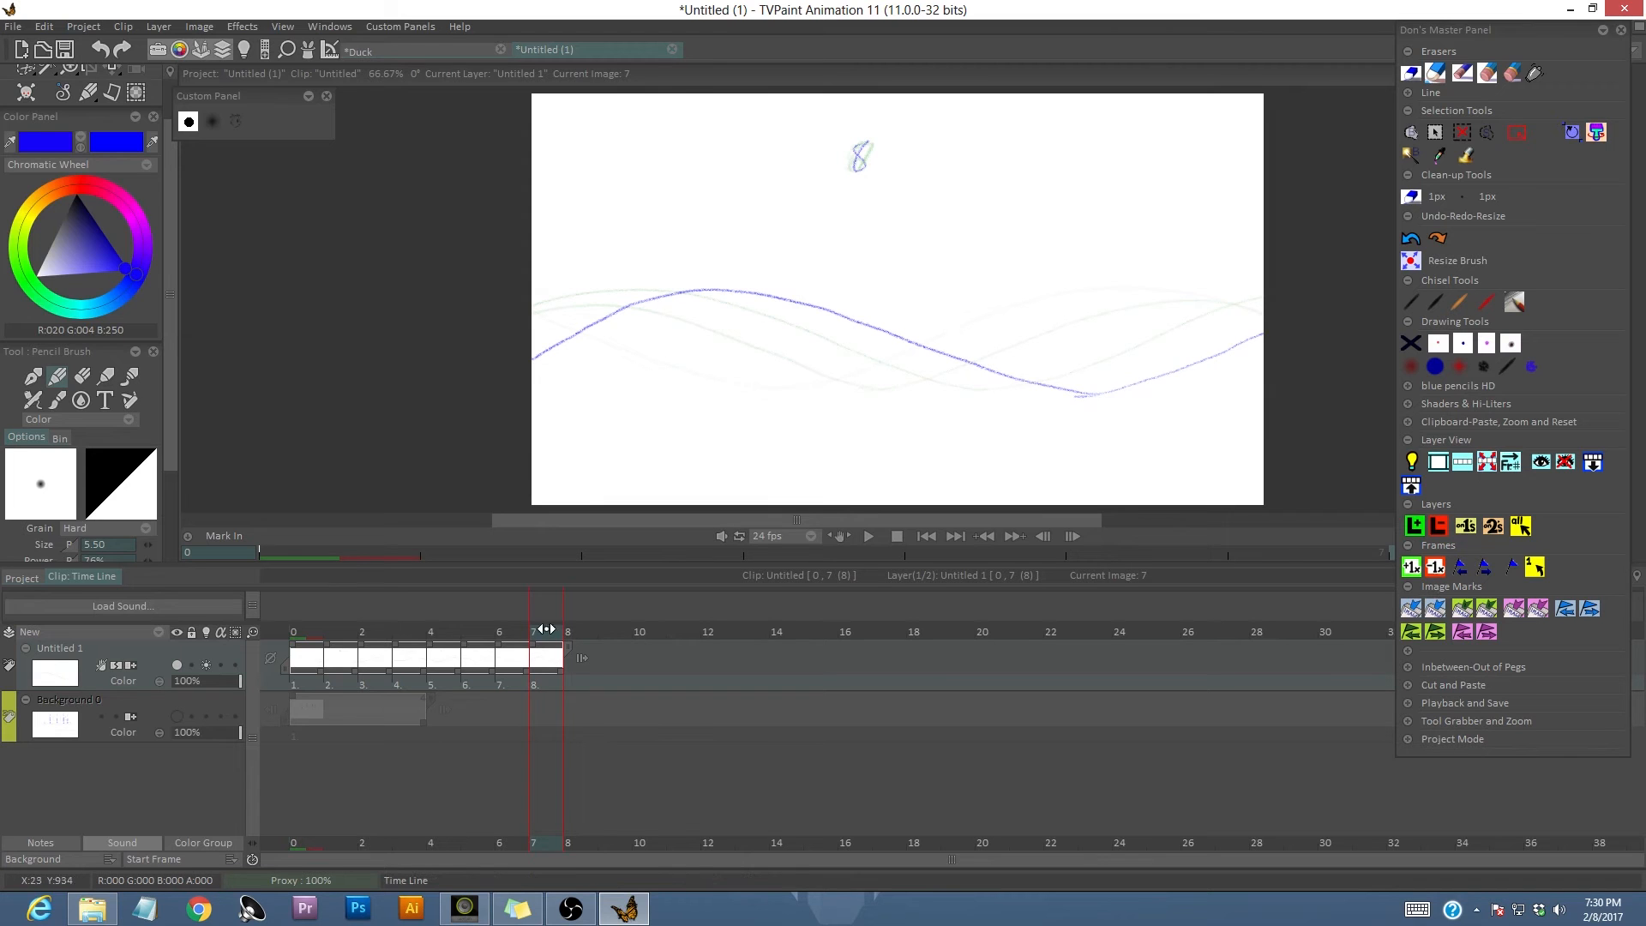
pyautogui.moveTo(547, 635)
pyautogui.mouseDown()
pyautogui.moveTo(283, 681)
pyautogui.moveTo(536, 674)
pyautogui.mouseUp()
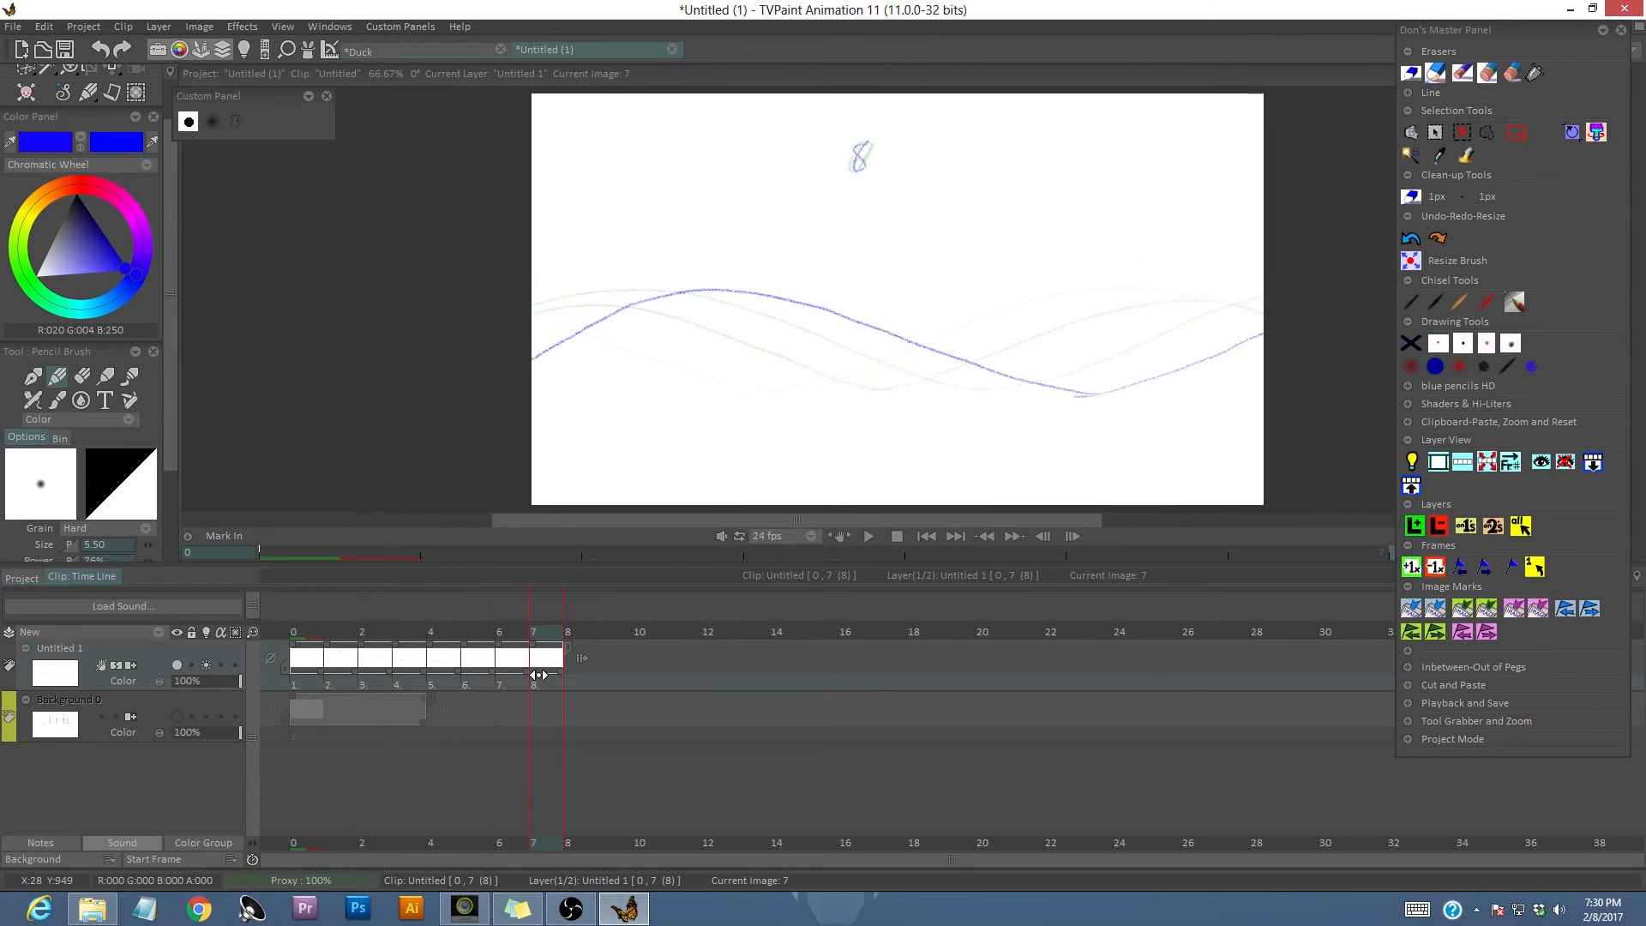
pyautogui.click(206, 665)
# Set the playback rate to 12 fps, preview the eight-wave cycle, and return to the first frame.
pyautogui.click(814, 536)
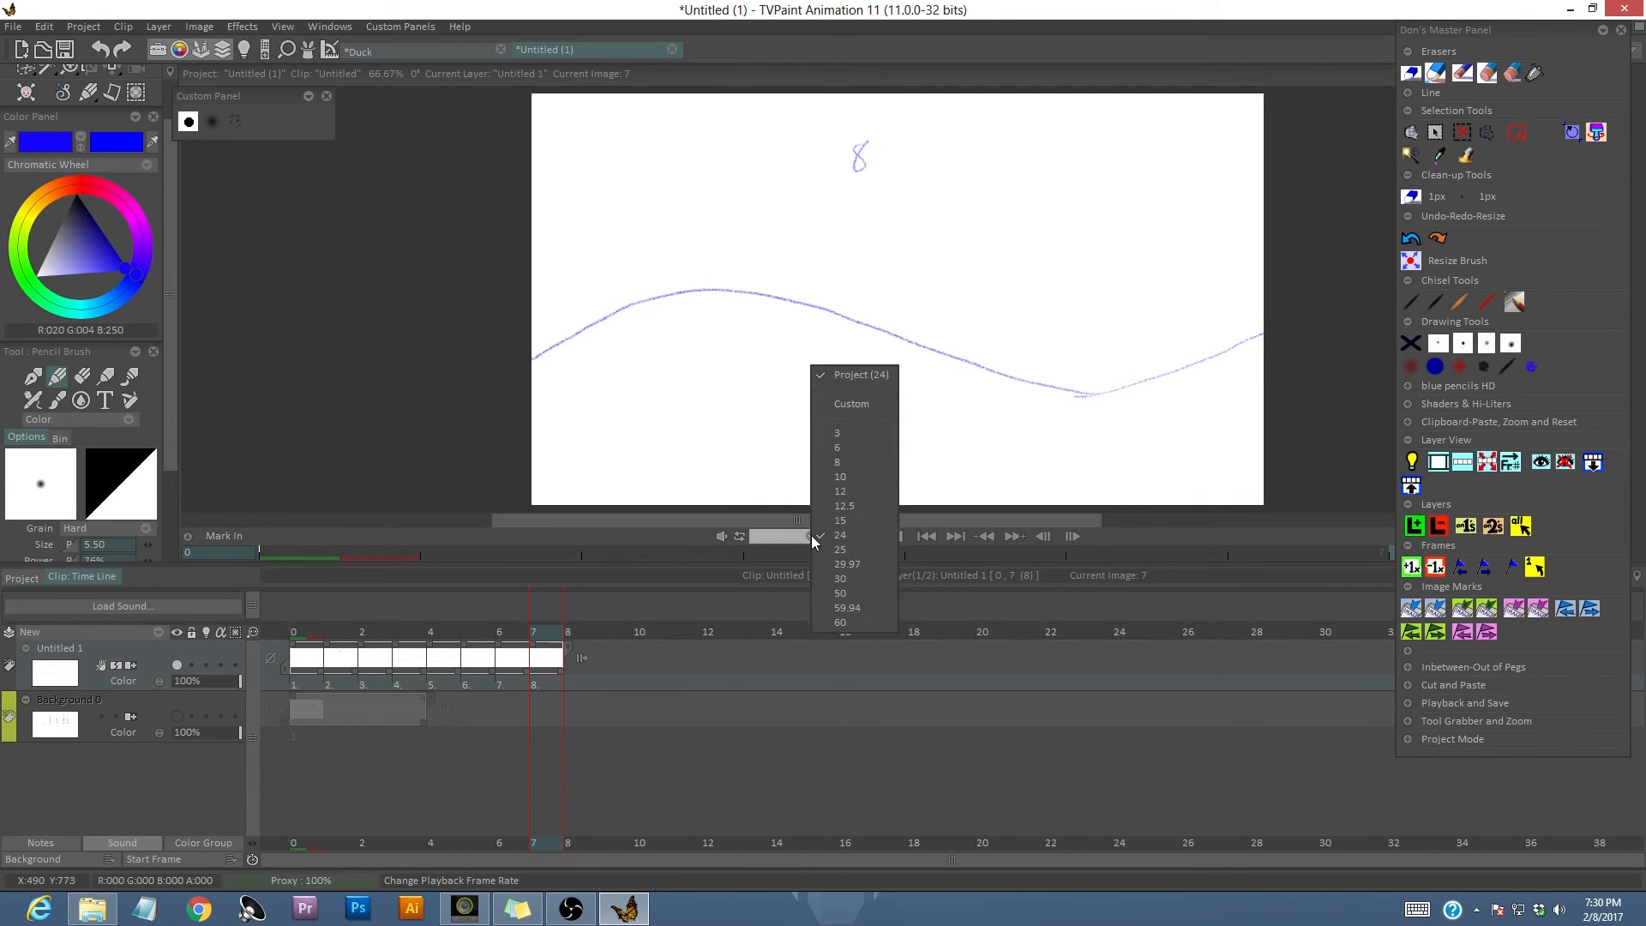
pyautogui.click(868, 491)
pyautogui.click(867, 536)
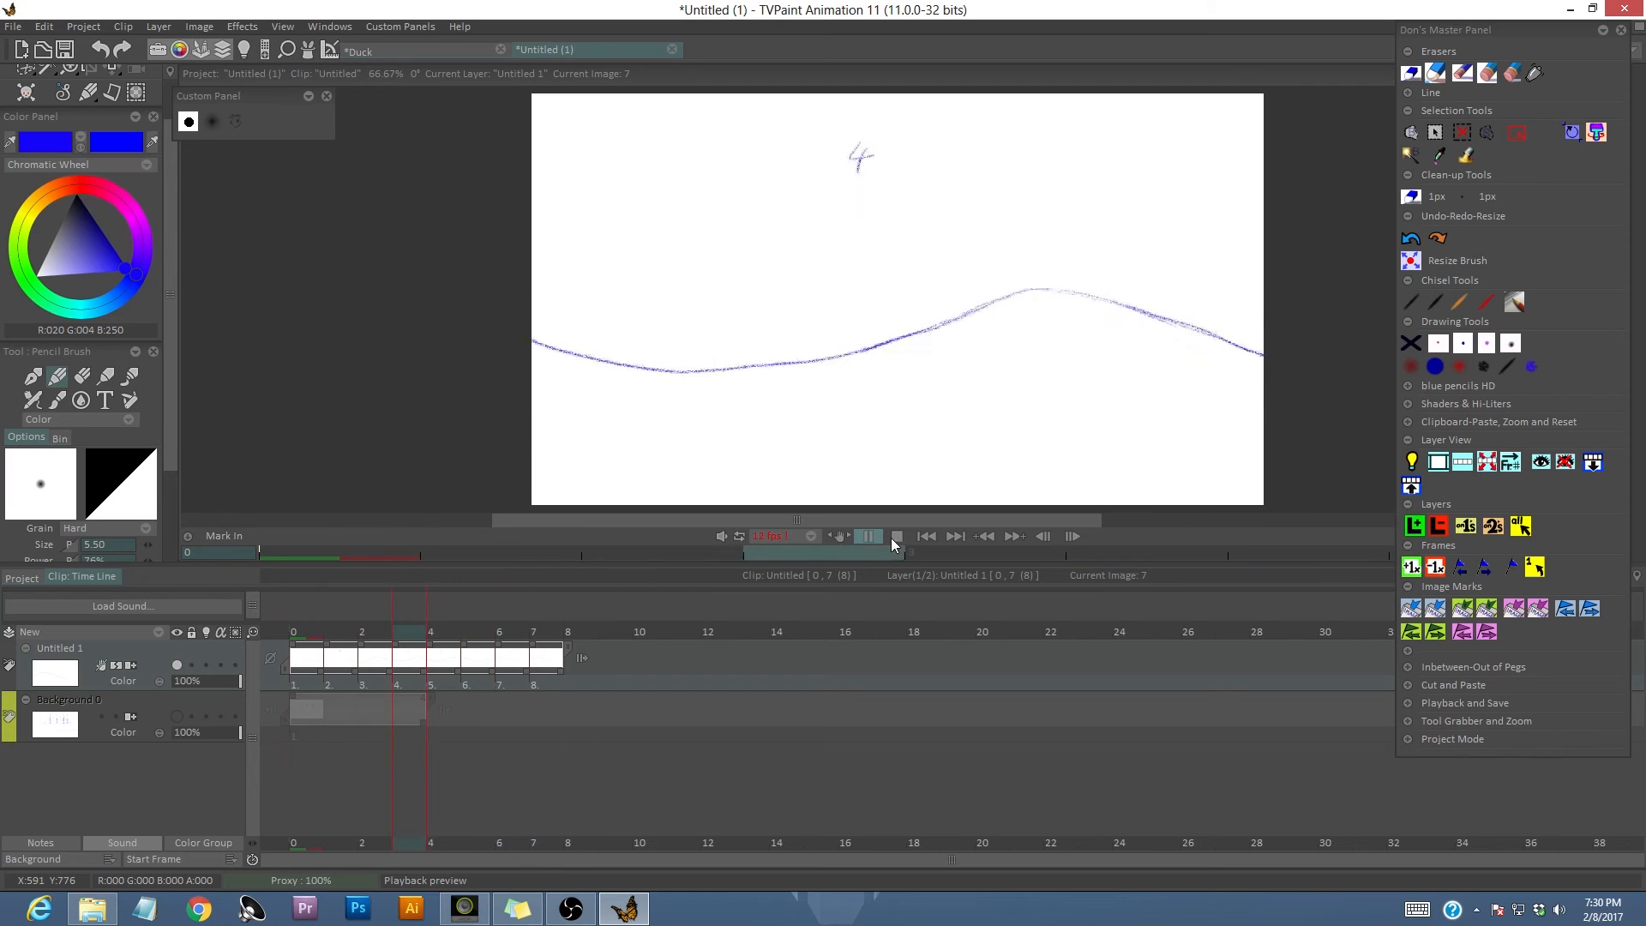
pyautogui.click(895, 537)
pyautogui.moveTo(531, 633); pyautogui.dragTo(296, 632)
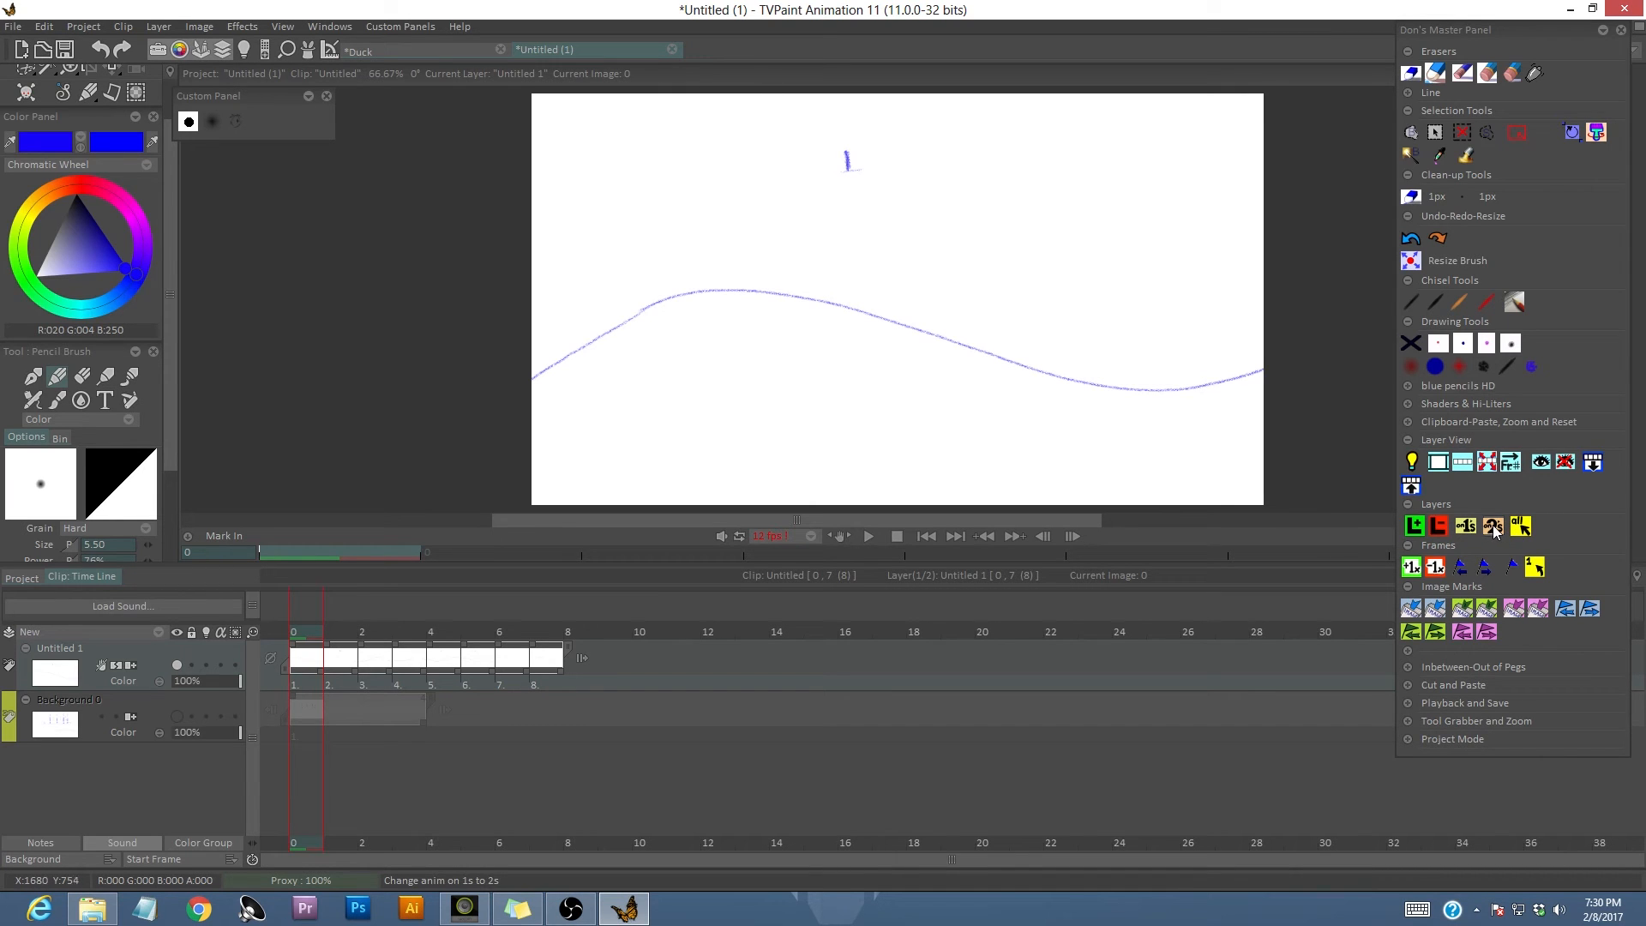
# Put wave drawings 1 through 8 on twos by extending each drawing's exposure to two frames.
pyautogui.click(1496, 533)
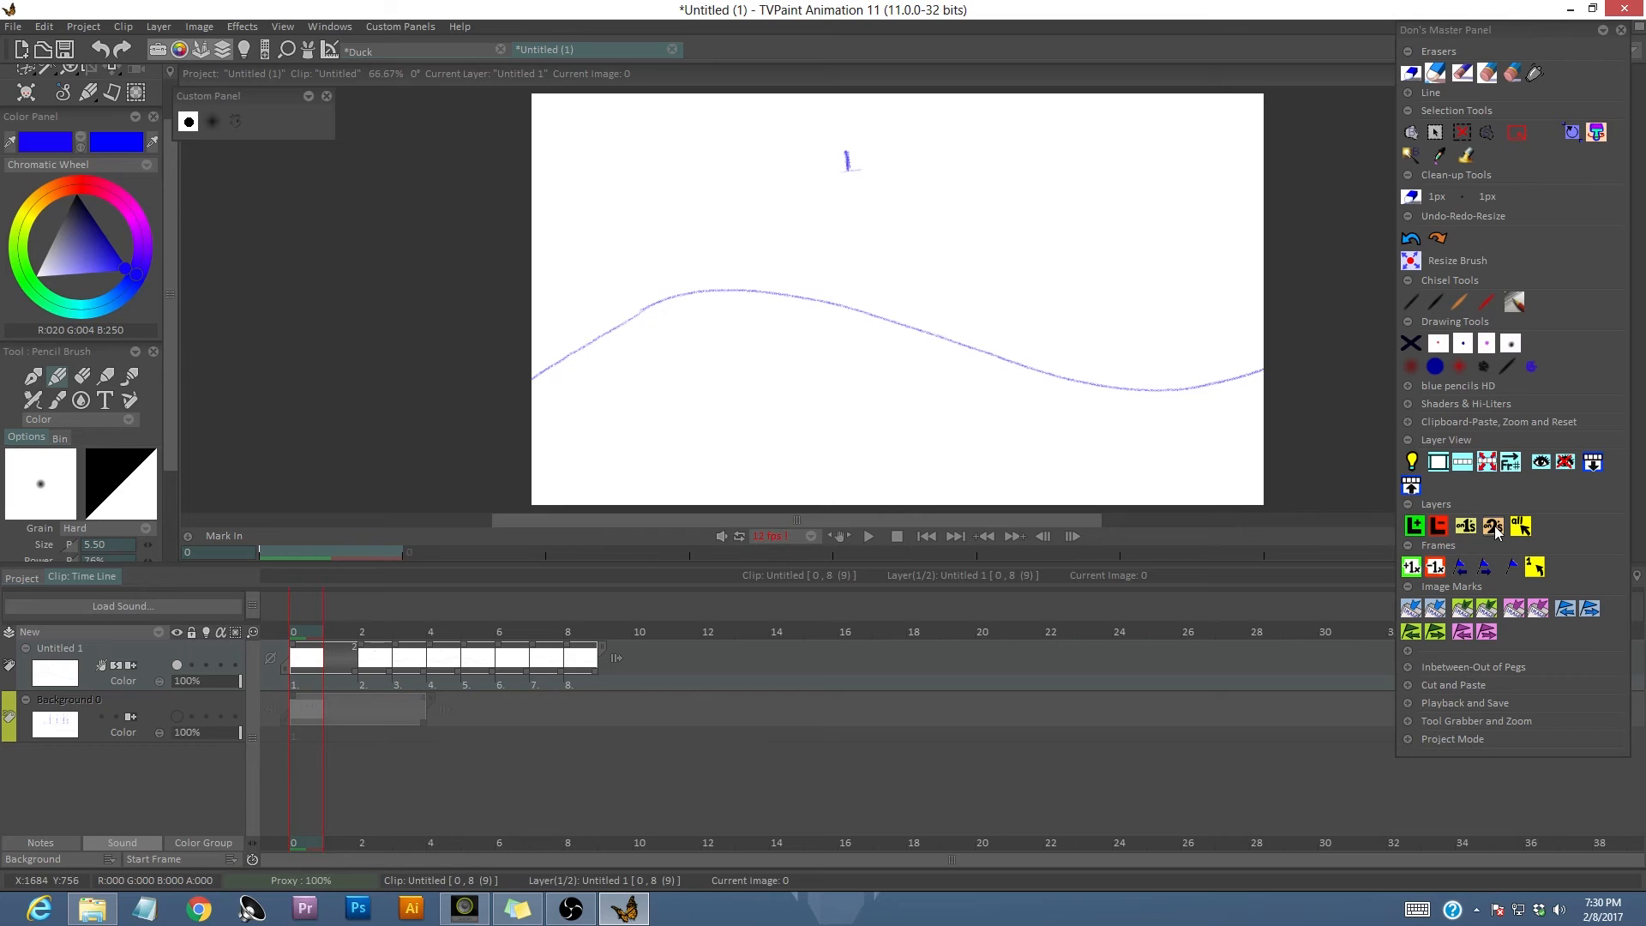
pyautogui.press('Right')
pyautogui.press('Right')
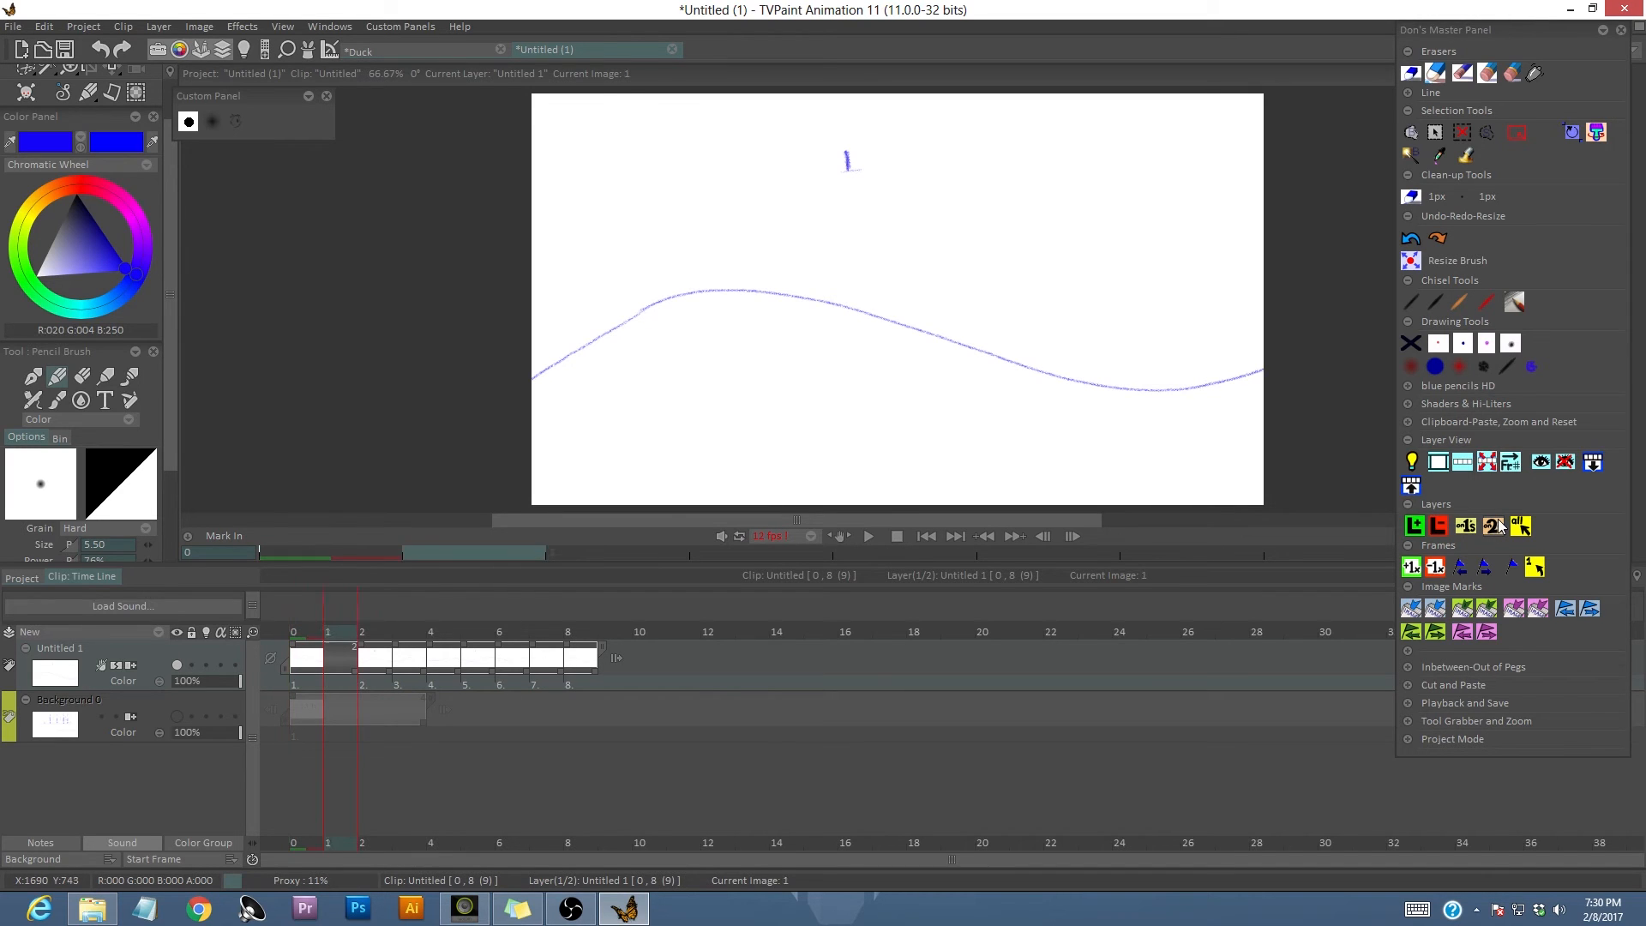
pyautogui.click(1495, 527)
pyautogui.click(1496, 527)
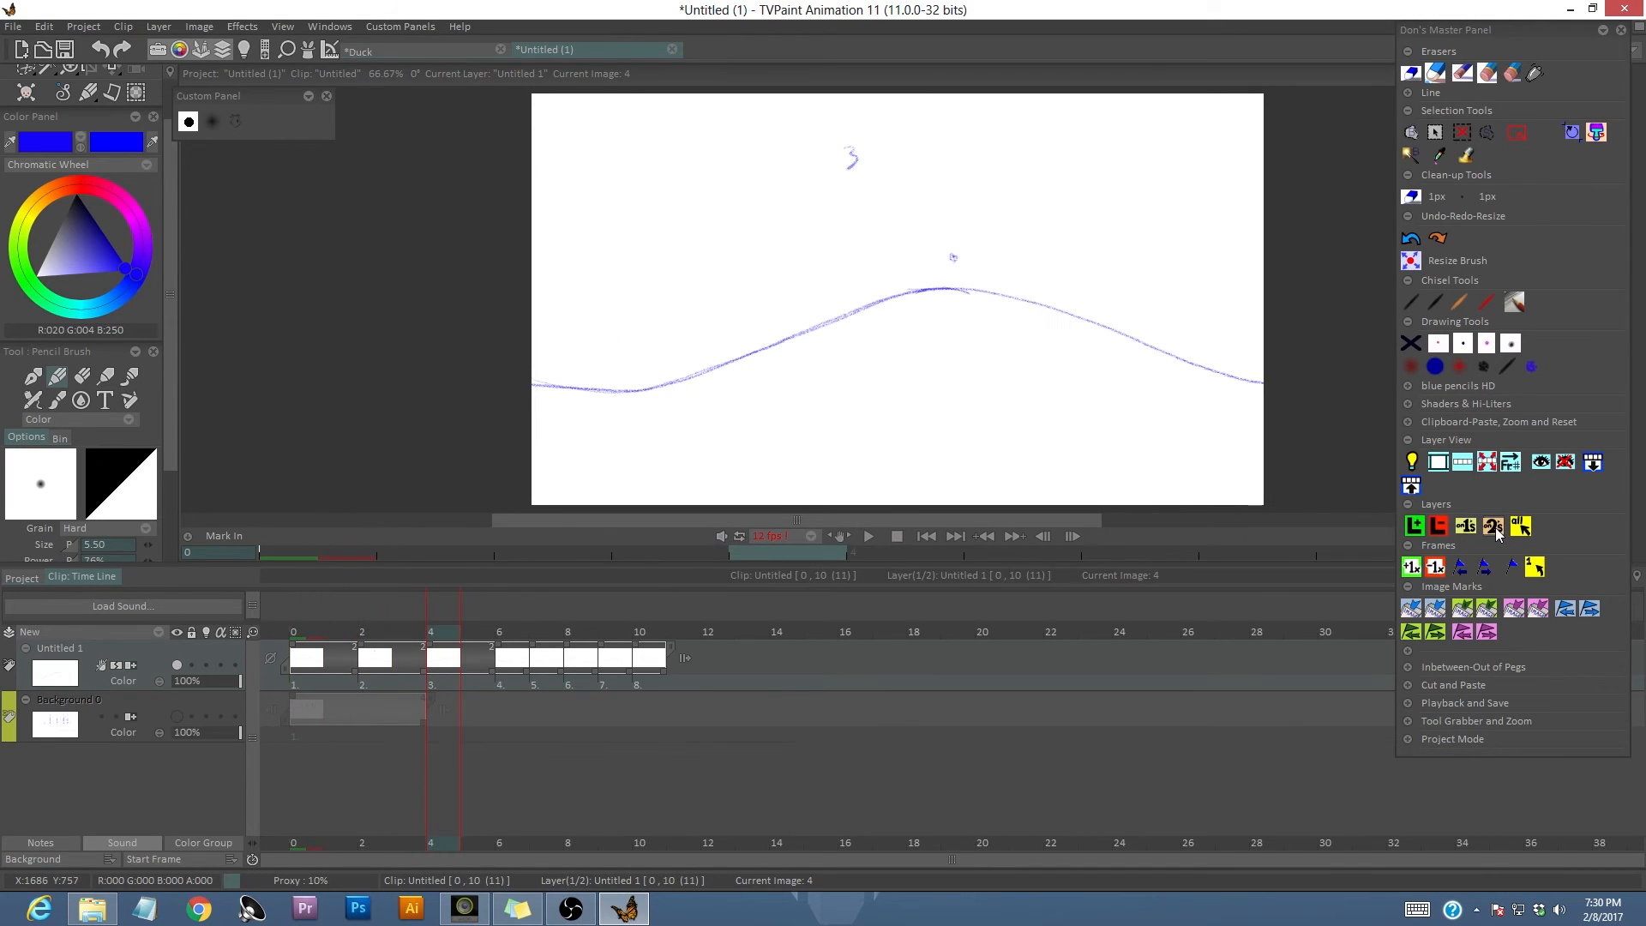
pyautogui.click(1495, 527)
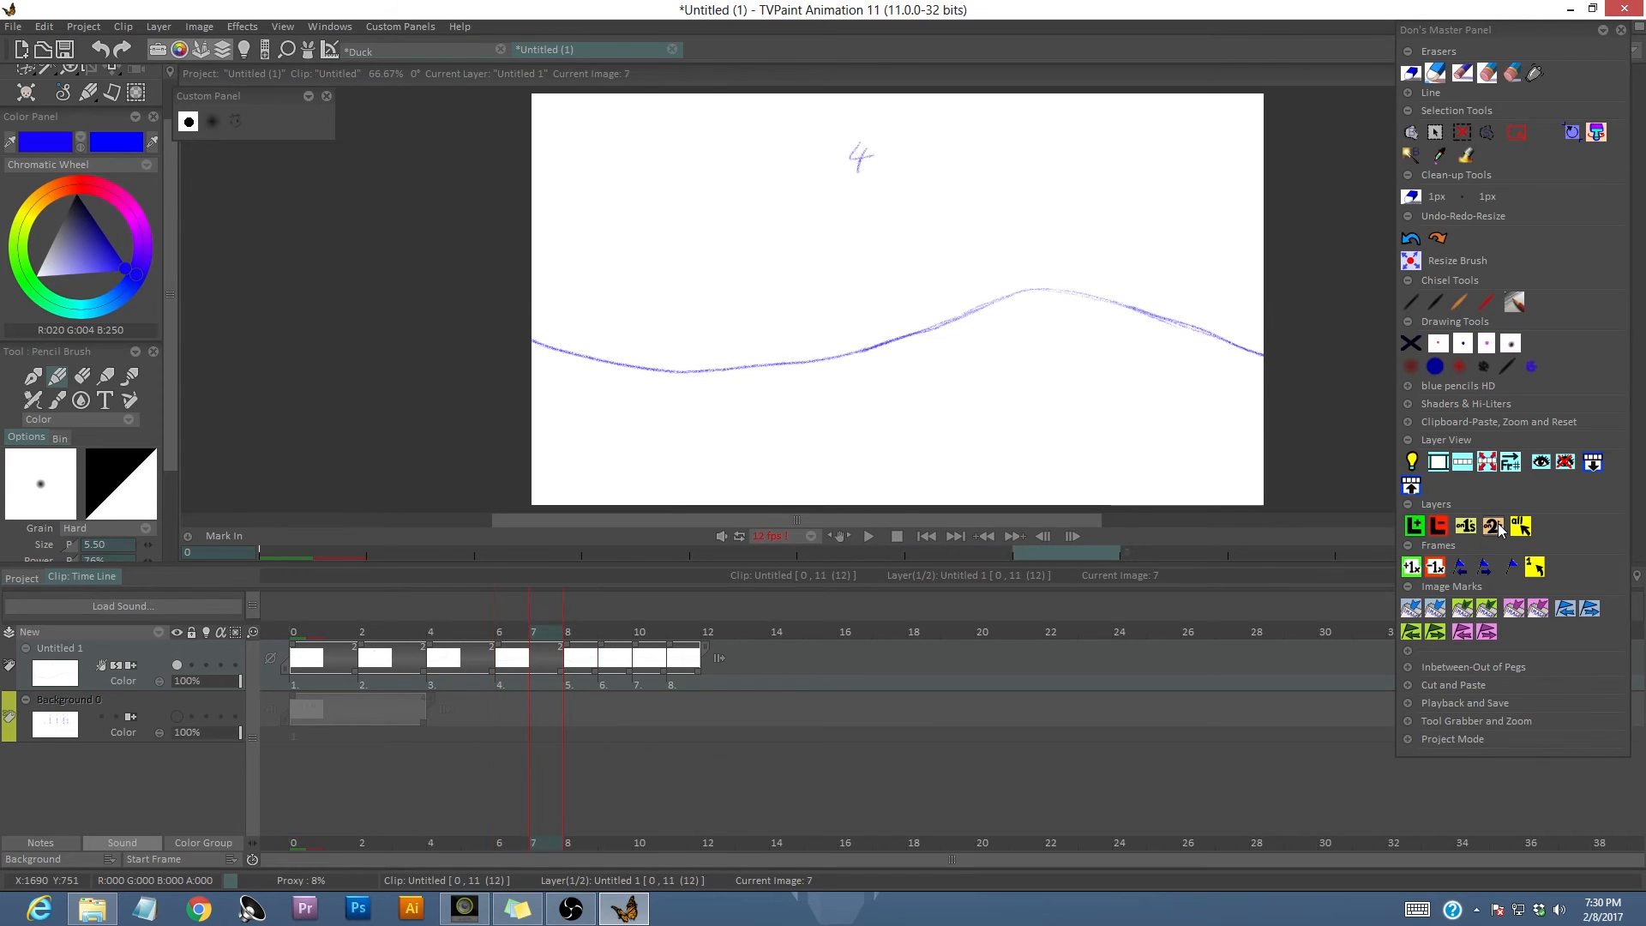
pyautogui.click(1495, 527)
pyautogui.press('Right')
pyautogui.click(1501, 524)
pyautogui.press('Right')
pyautogui.press('Right')
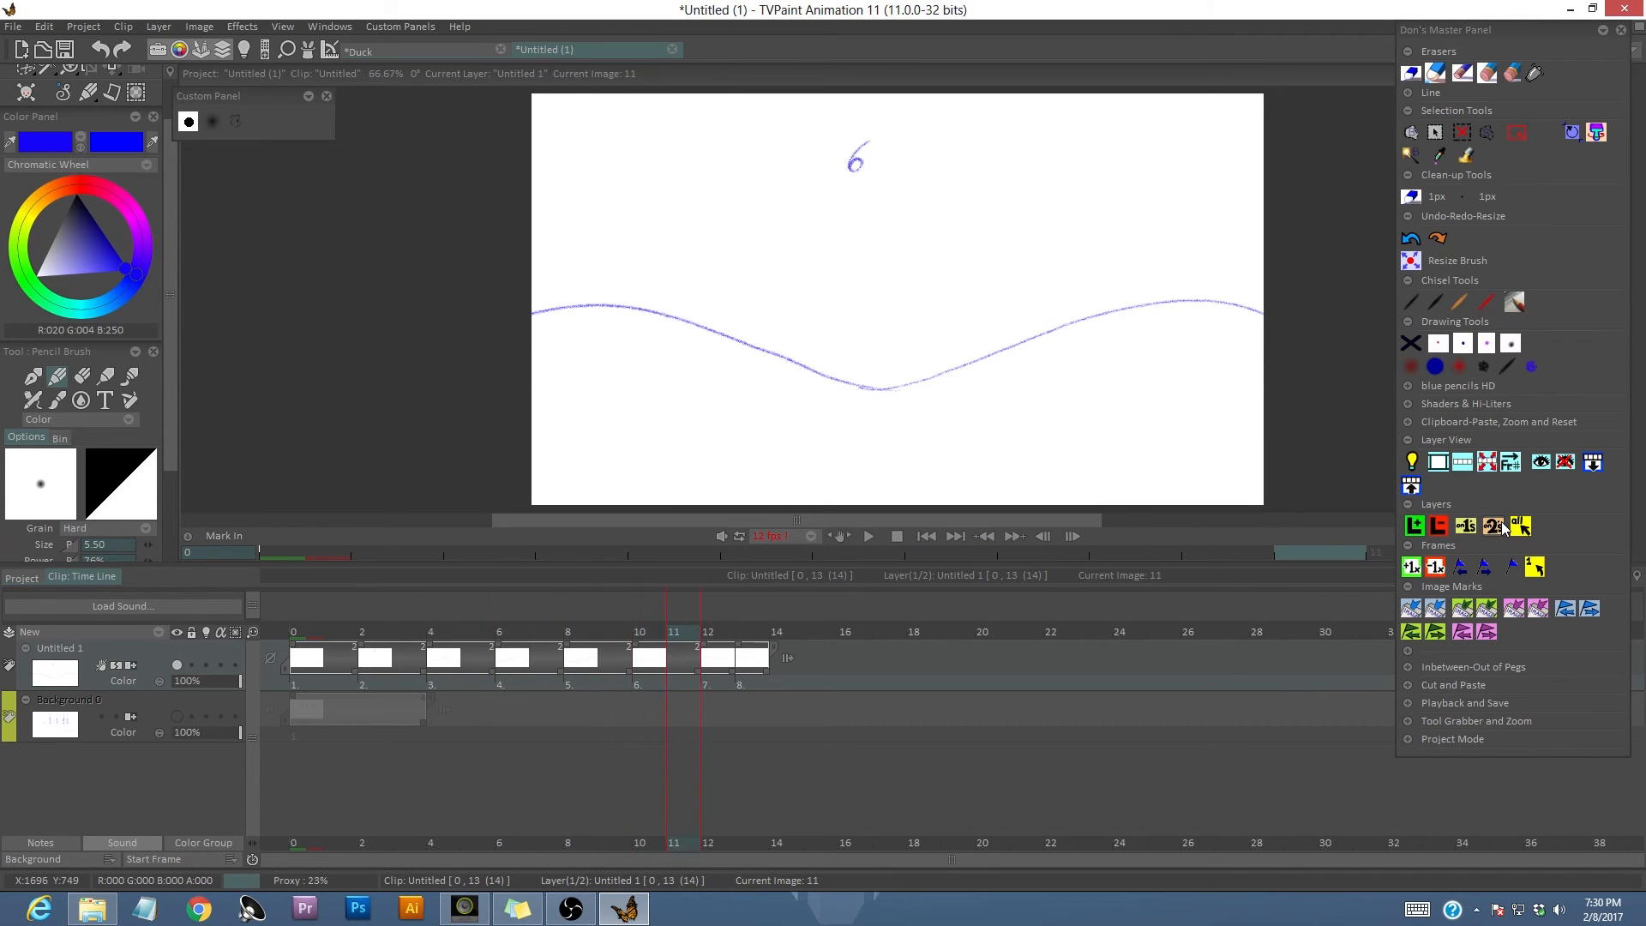
pyautogui.click(1496, 527)
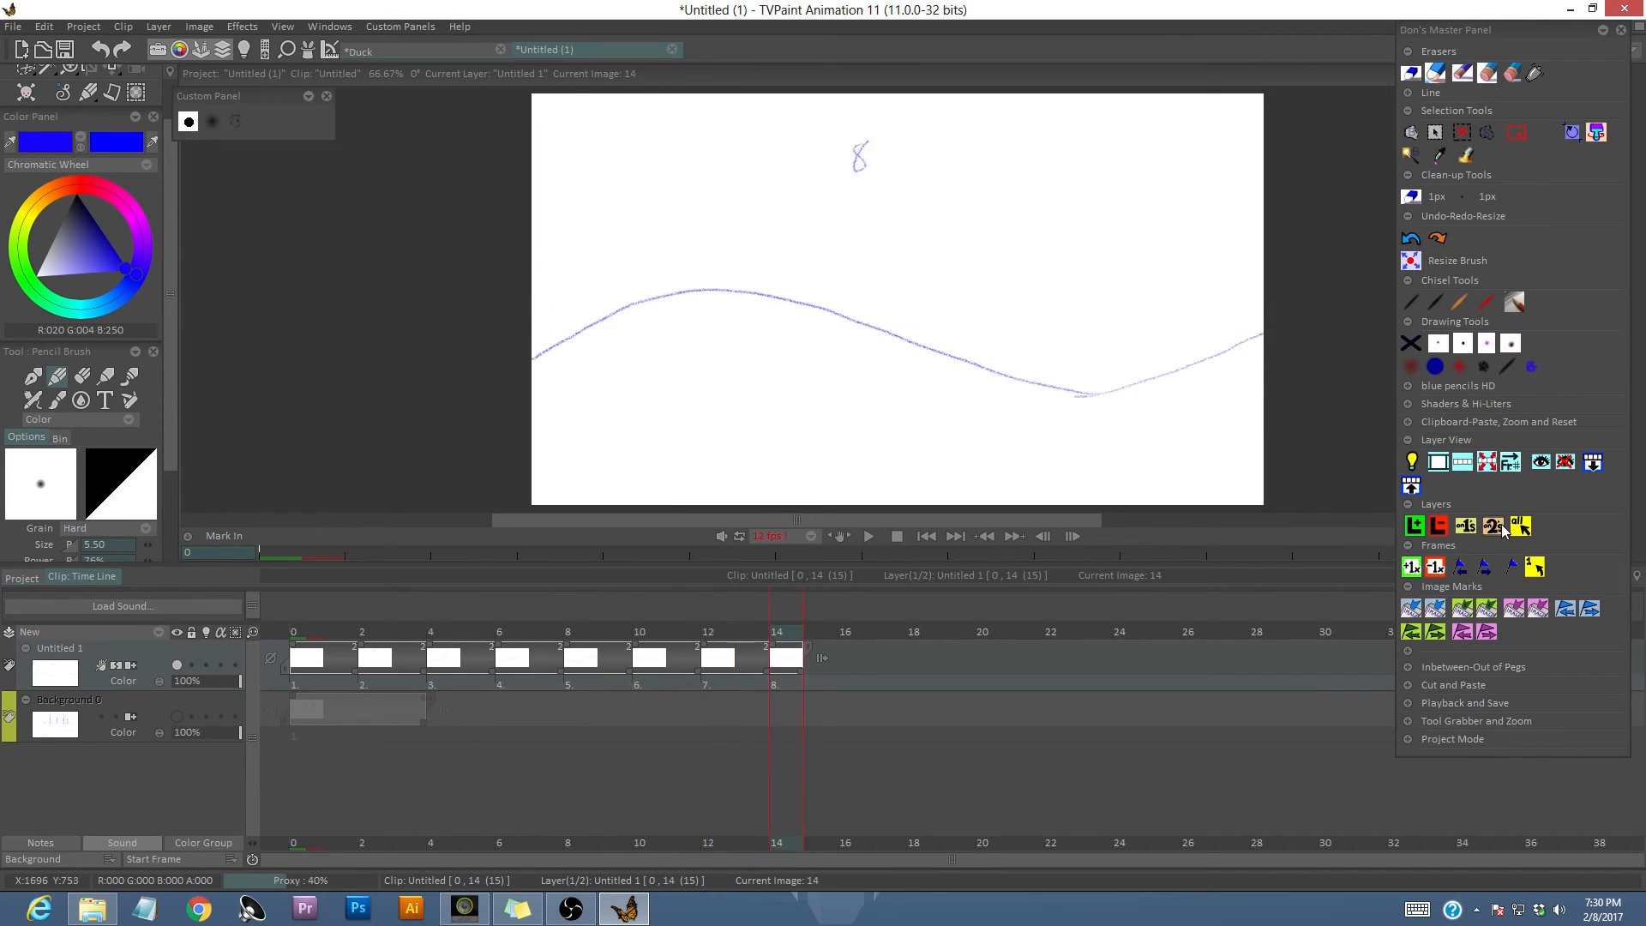
pyautogui.press('Right')
pyautogui.press('Right')
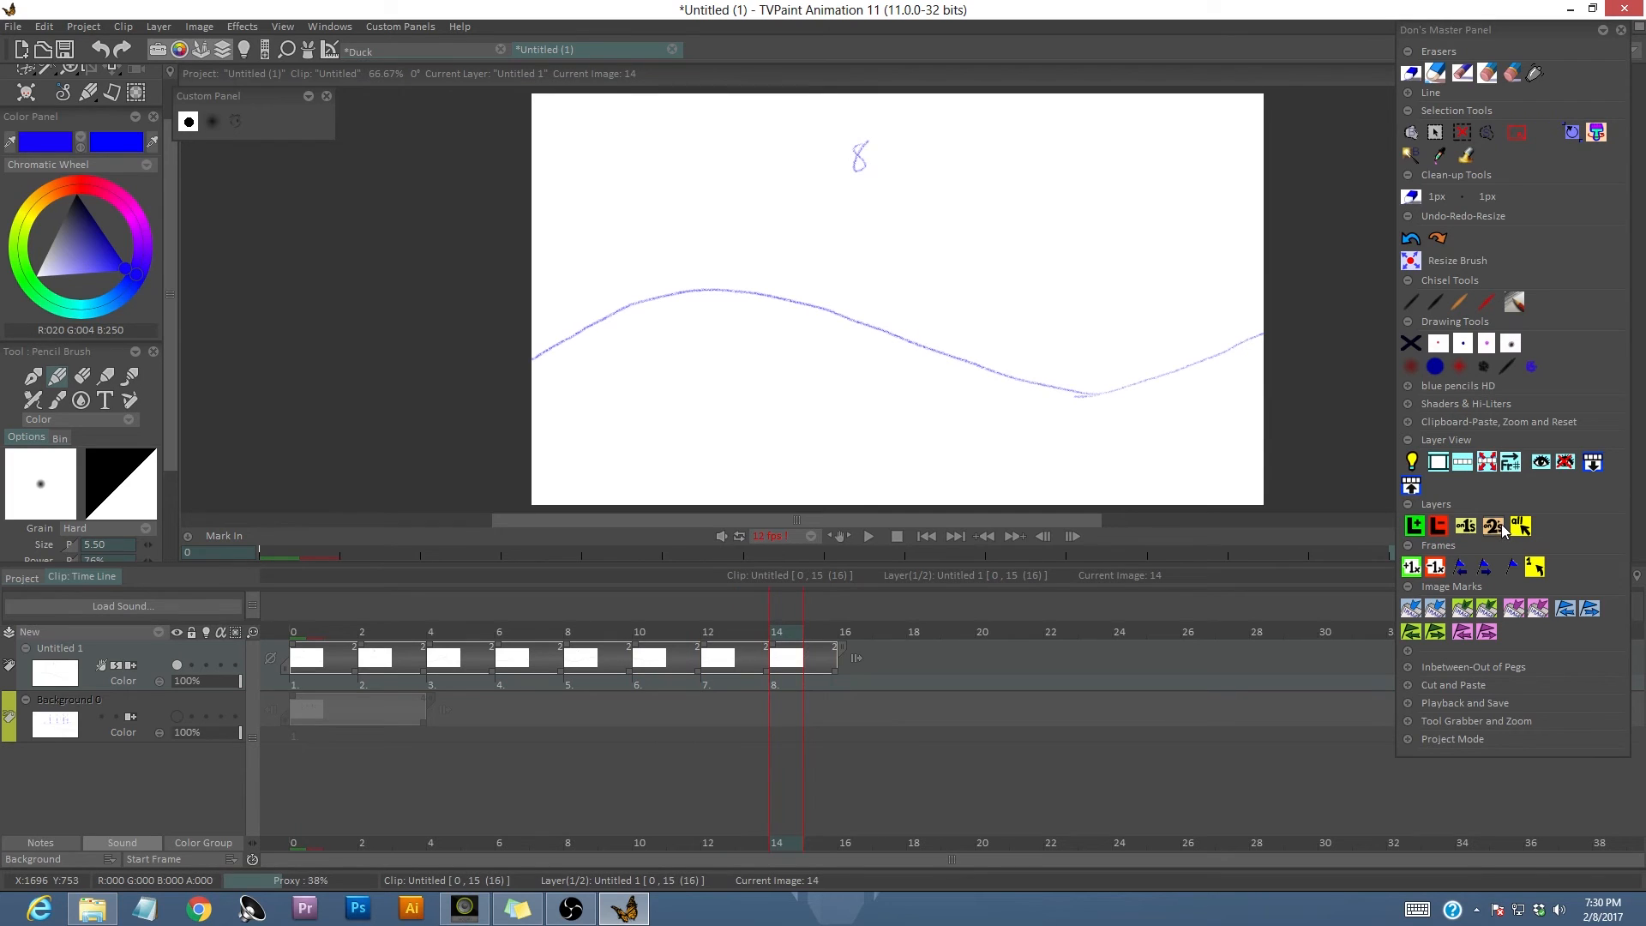
# Set the playback rate to 24 fps, preview the wave cycle on twos, and return to the first frame.
pyautogui.click(809, 538)
pyautogui.click(857, 581)
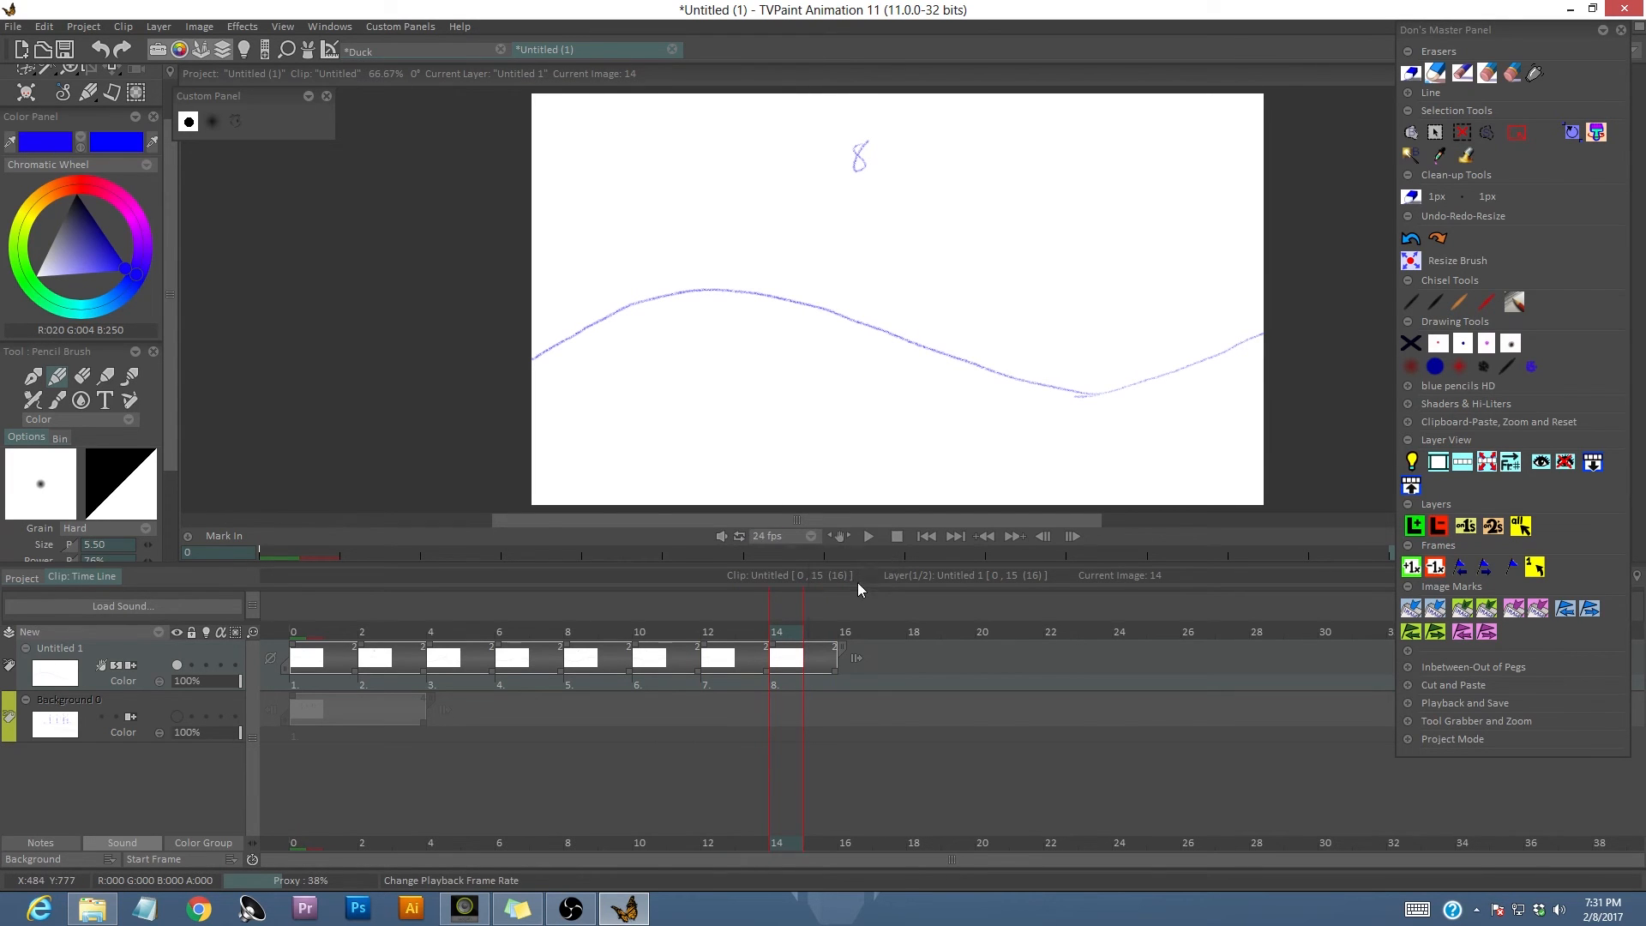
pyautogui.click(867, 537)
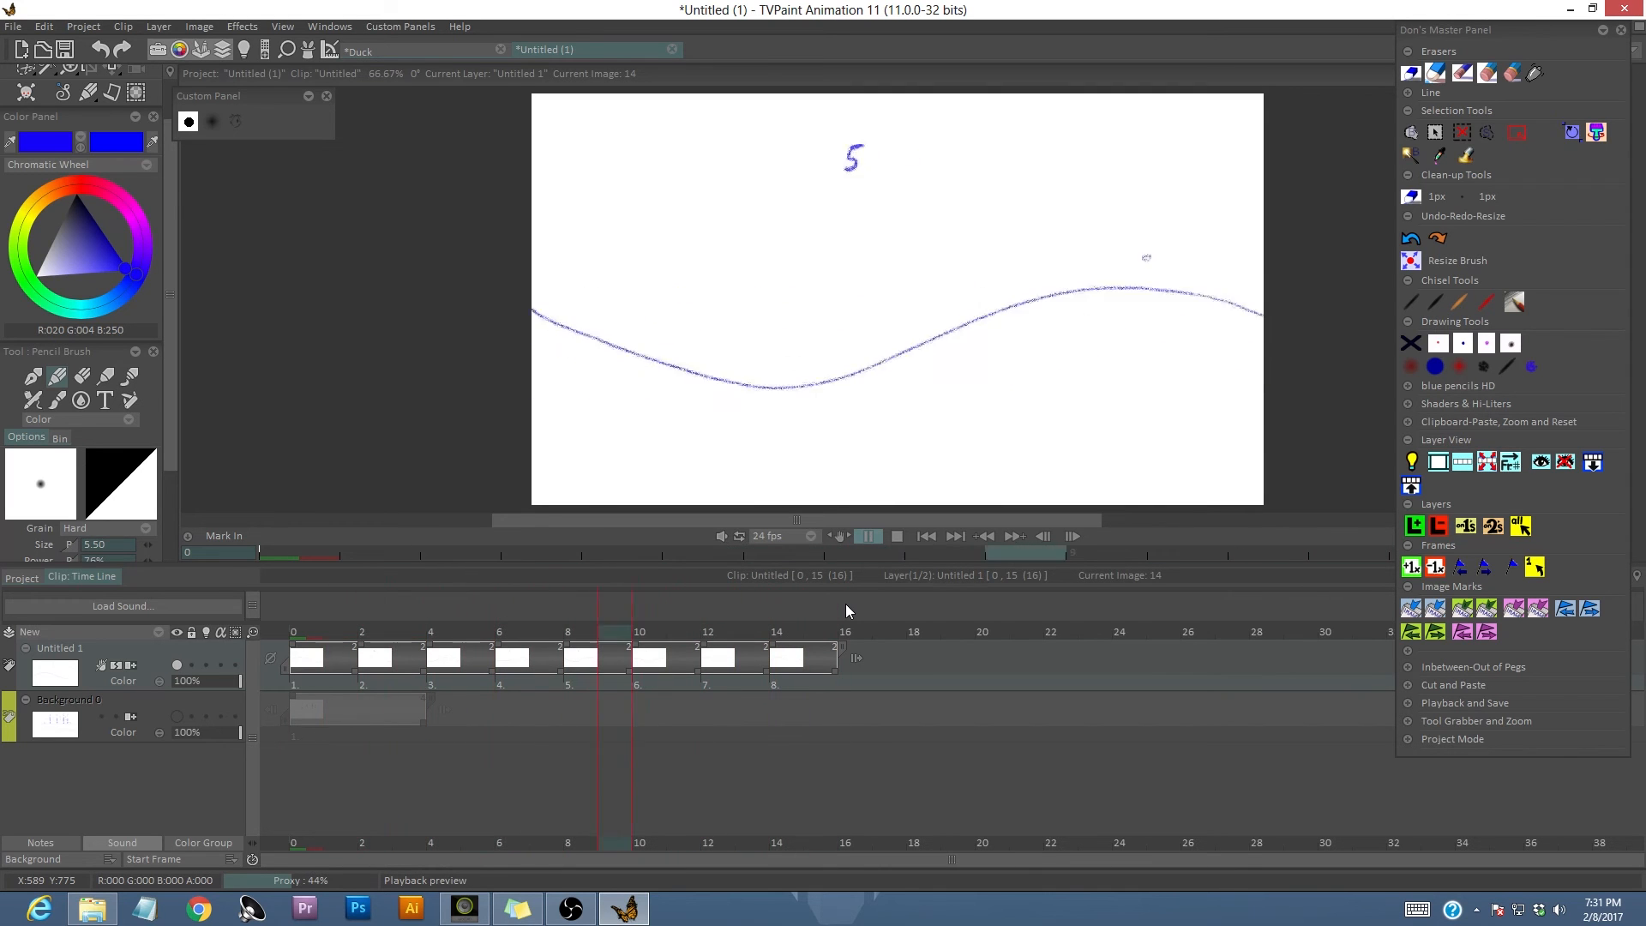
pyautogui.click(892, 535)
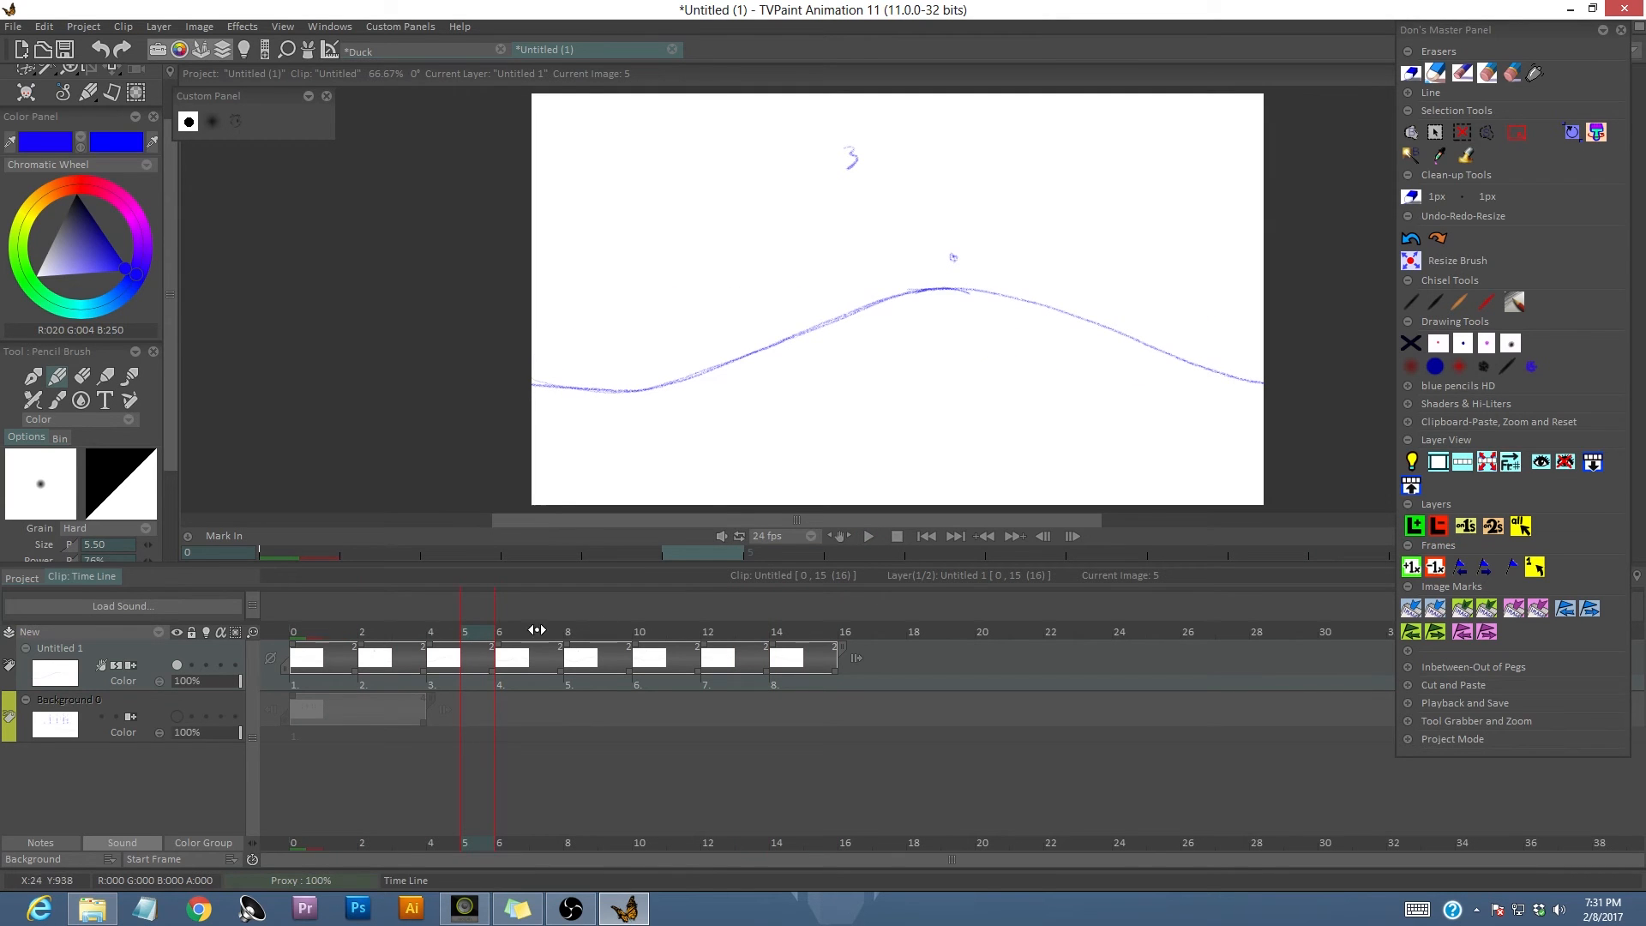
pyautogui.moveTo(466, 633); pyautogui.dragTo(314, 664)
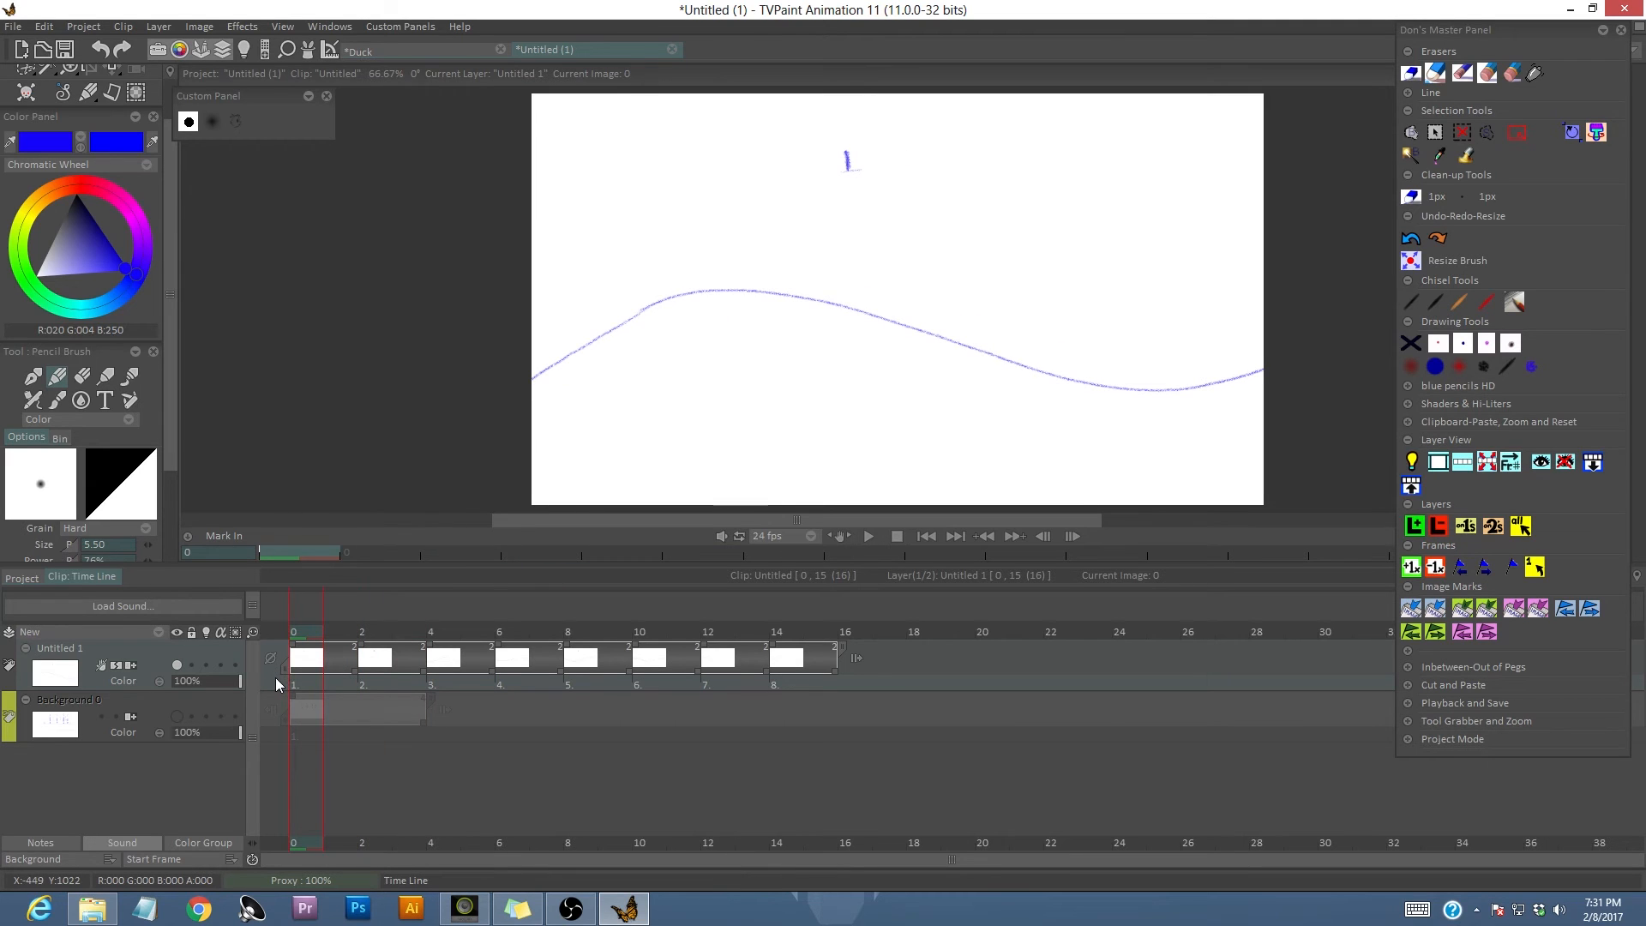
# Put the eight wave drawings back on ones and scrub through the cycle from the first frame.
pyautogui.press('1')
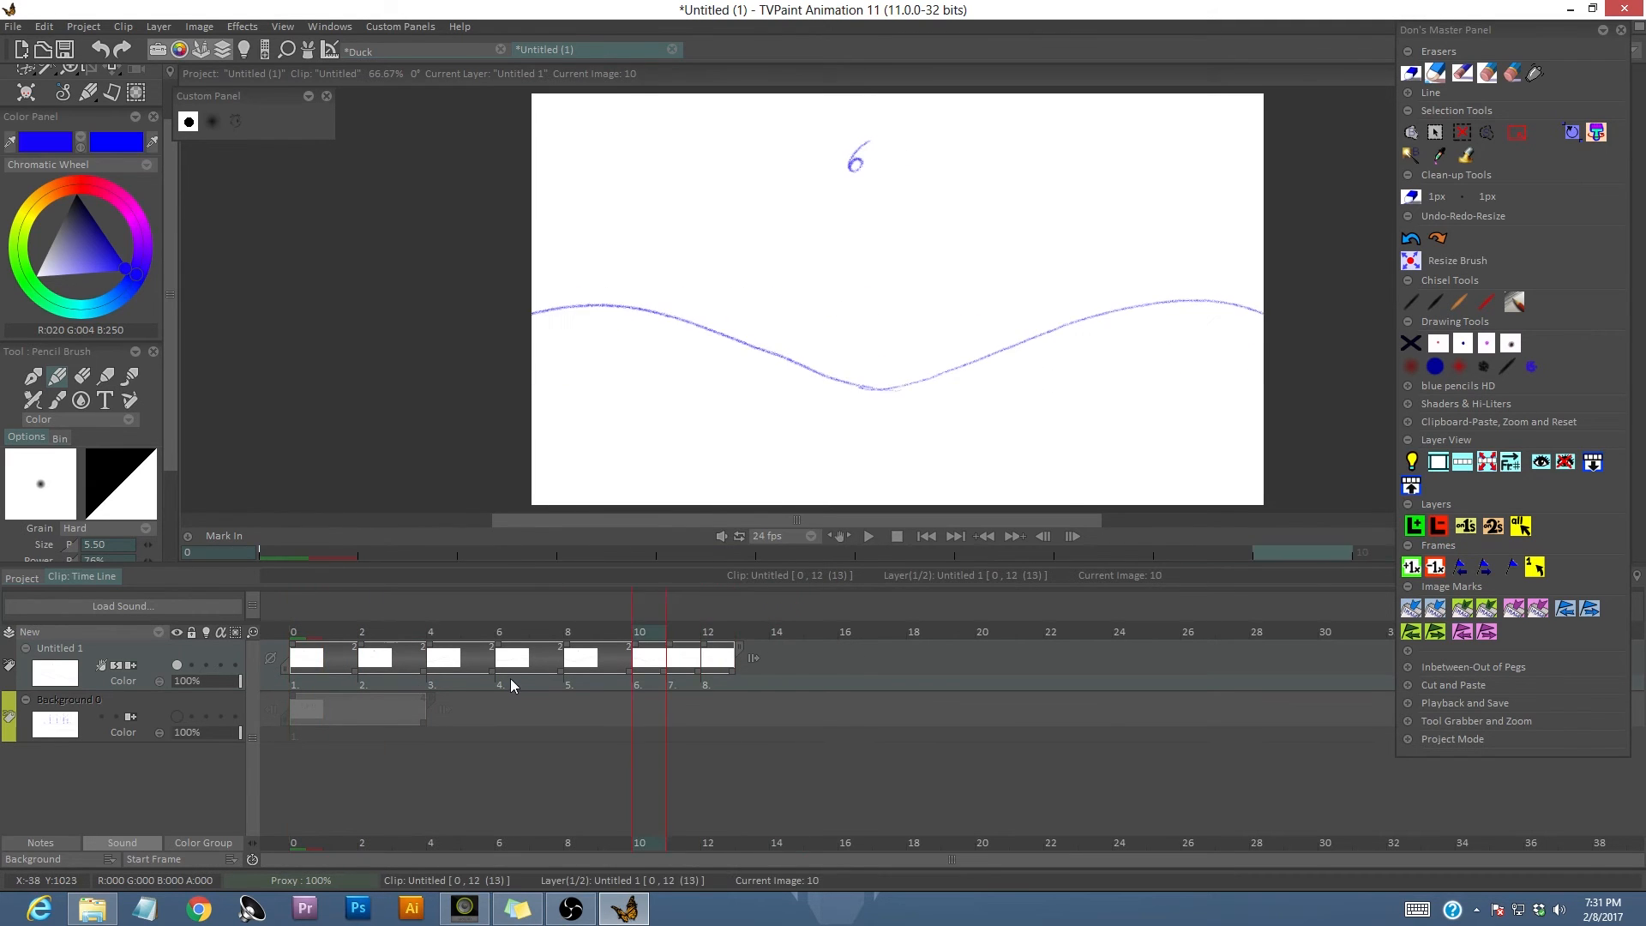
pyautogui.press('1')
pyautogui.press('1')
pyautogui.press('1')
pyautogui.press('1')
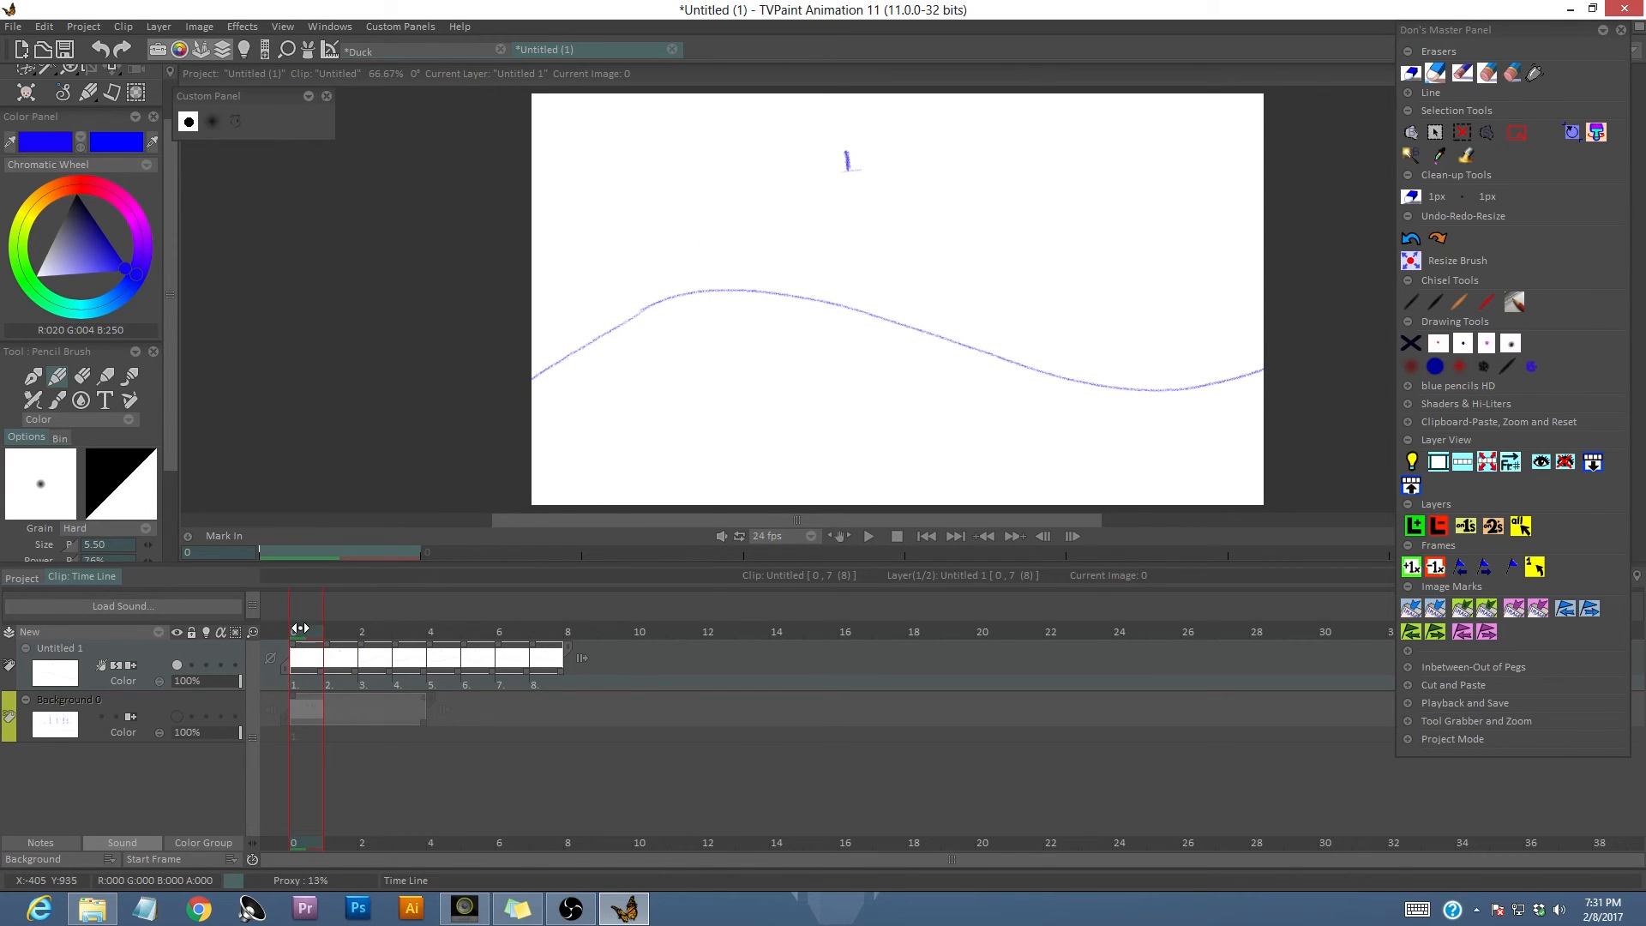
pyautogui.moveTo(305, 624)
pyautogui.mouseDown()
pyautogui.moveTo(555, 627)
pyautogui.moveTo(309, 653)
pyautogui.moveTo(574, 652)
pyautogui.moveTo(308, 679)
pyautogui.mouseUp()
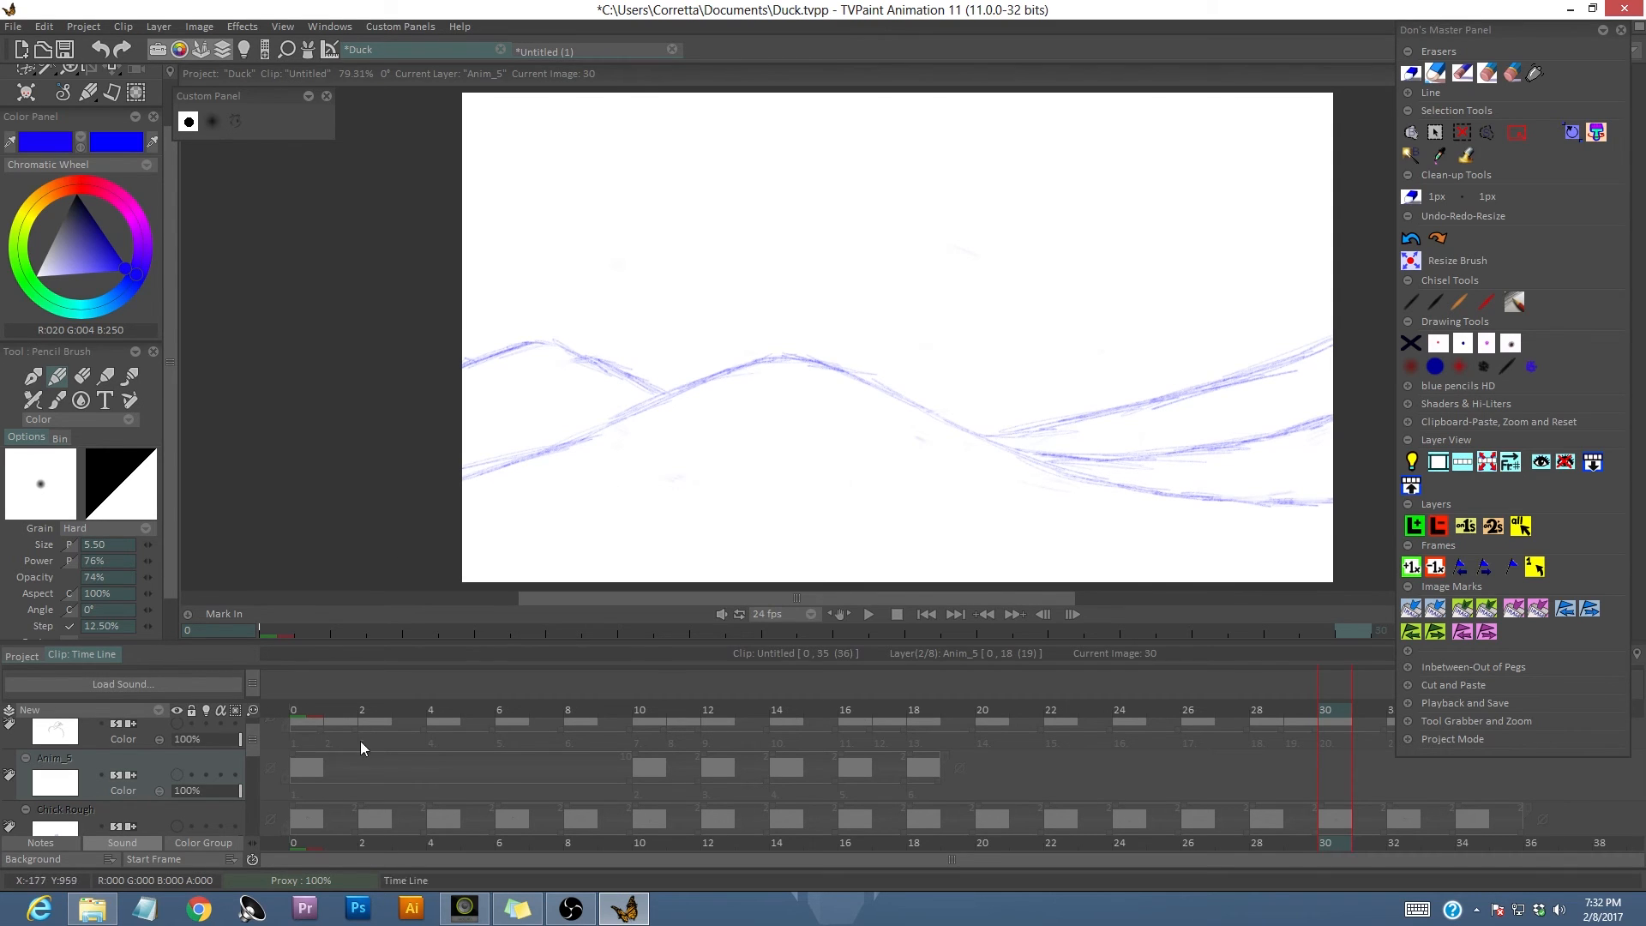
# Switch to the Duck project, preview its rough wave animation, and scrub through it from the first frame.
pyautogui.click(871, 614)
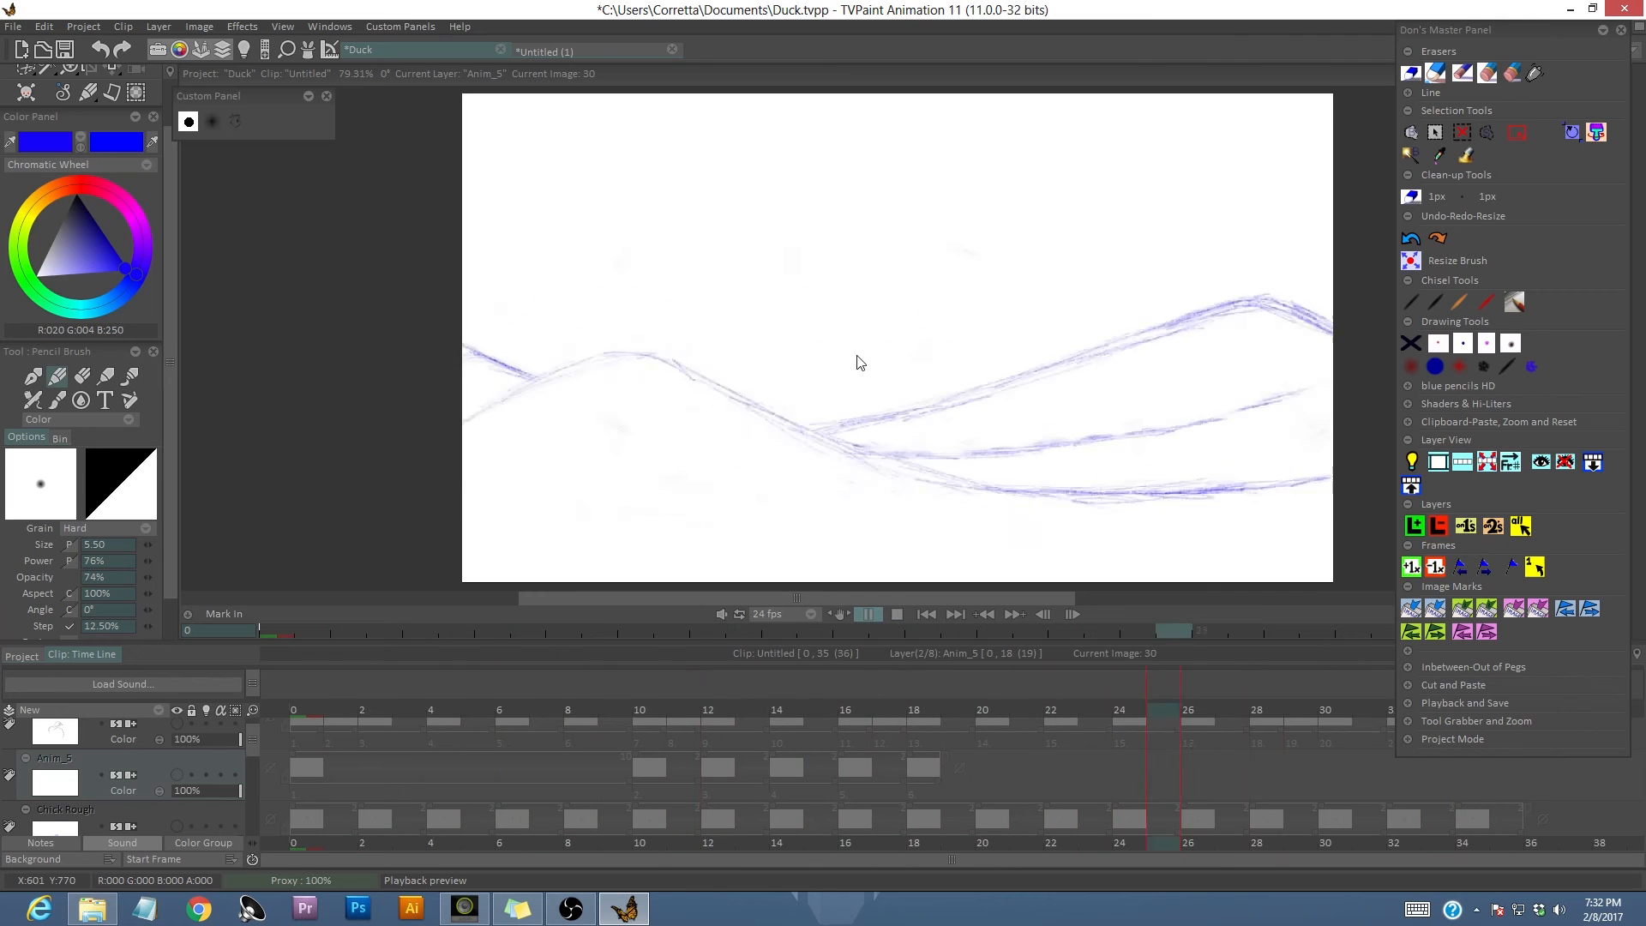
pyautogui.click(897, 613)
pyautogui.click(360, 708)
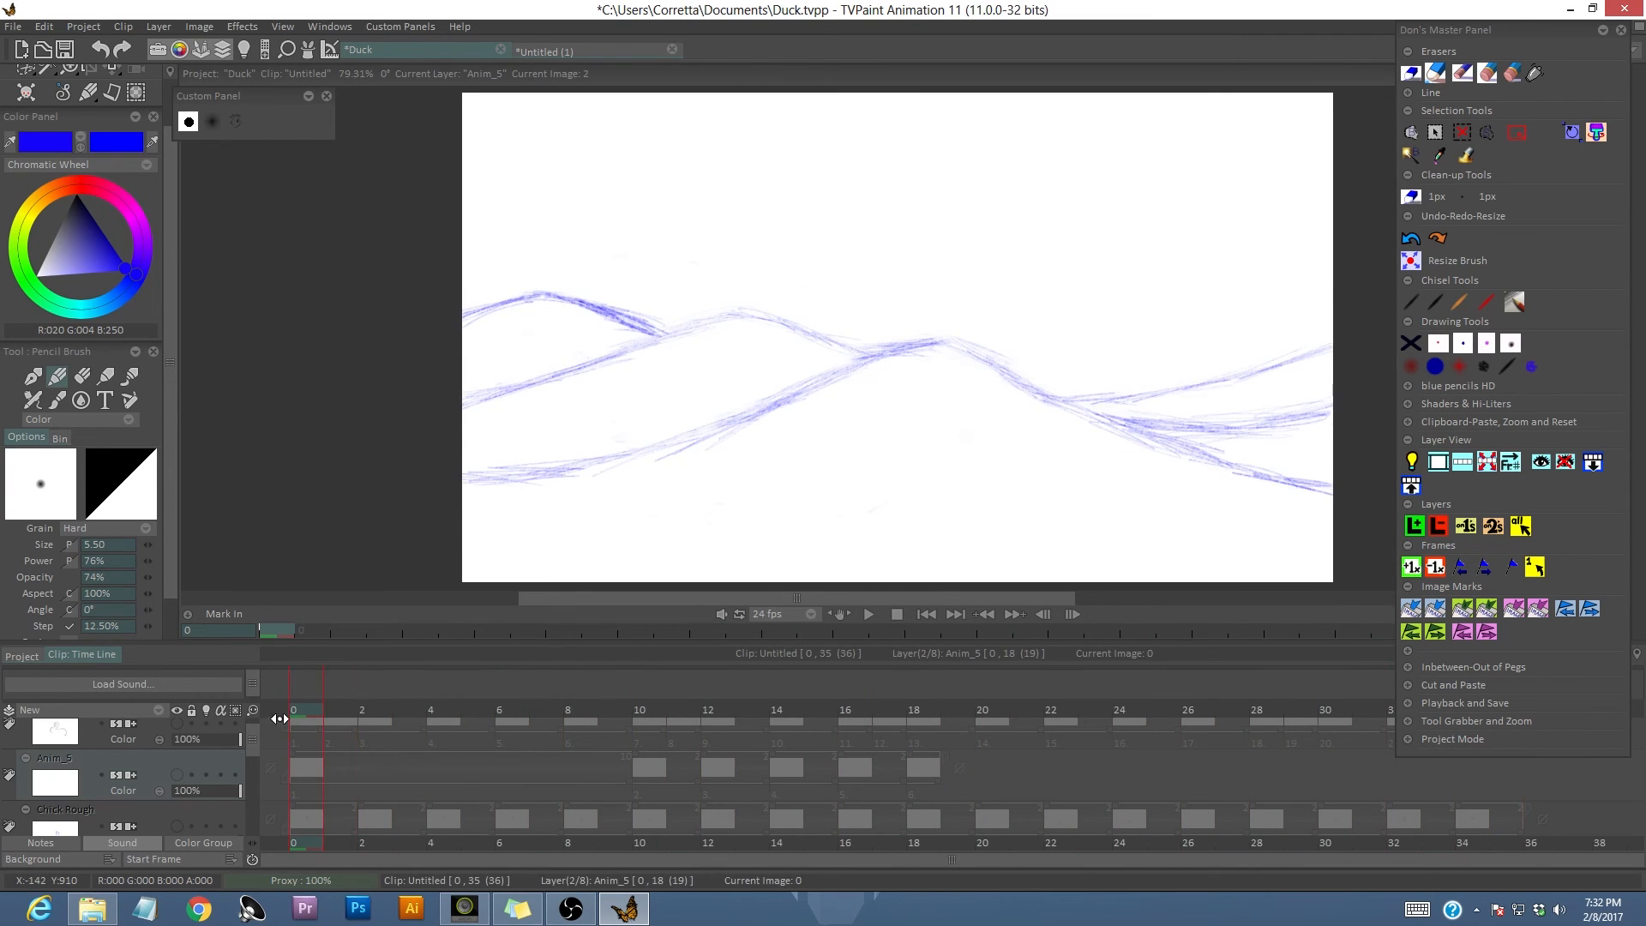
pyautogui.click(310, 711)
pyautogui.moveTo(313, 714)
pyautogui.mouseDown()
pyautogui.moveTo(394, 728)
pyautogui.moveTo(303, 756)
pyautogui.mouseUp()
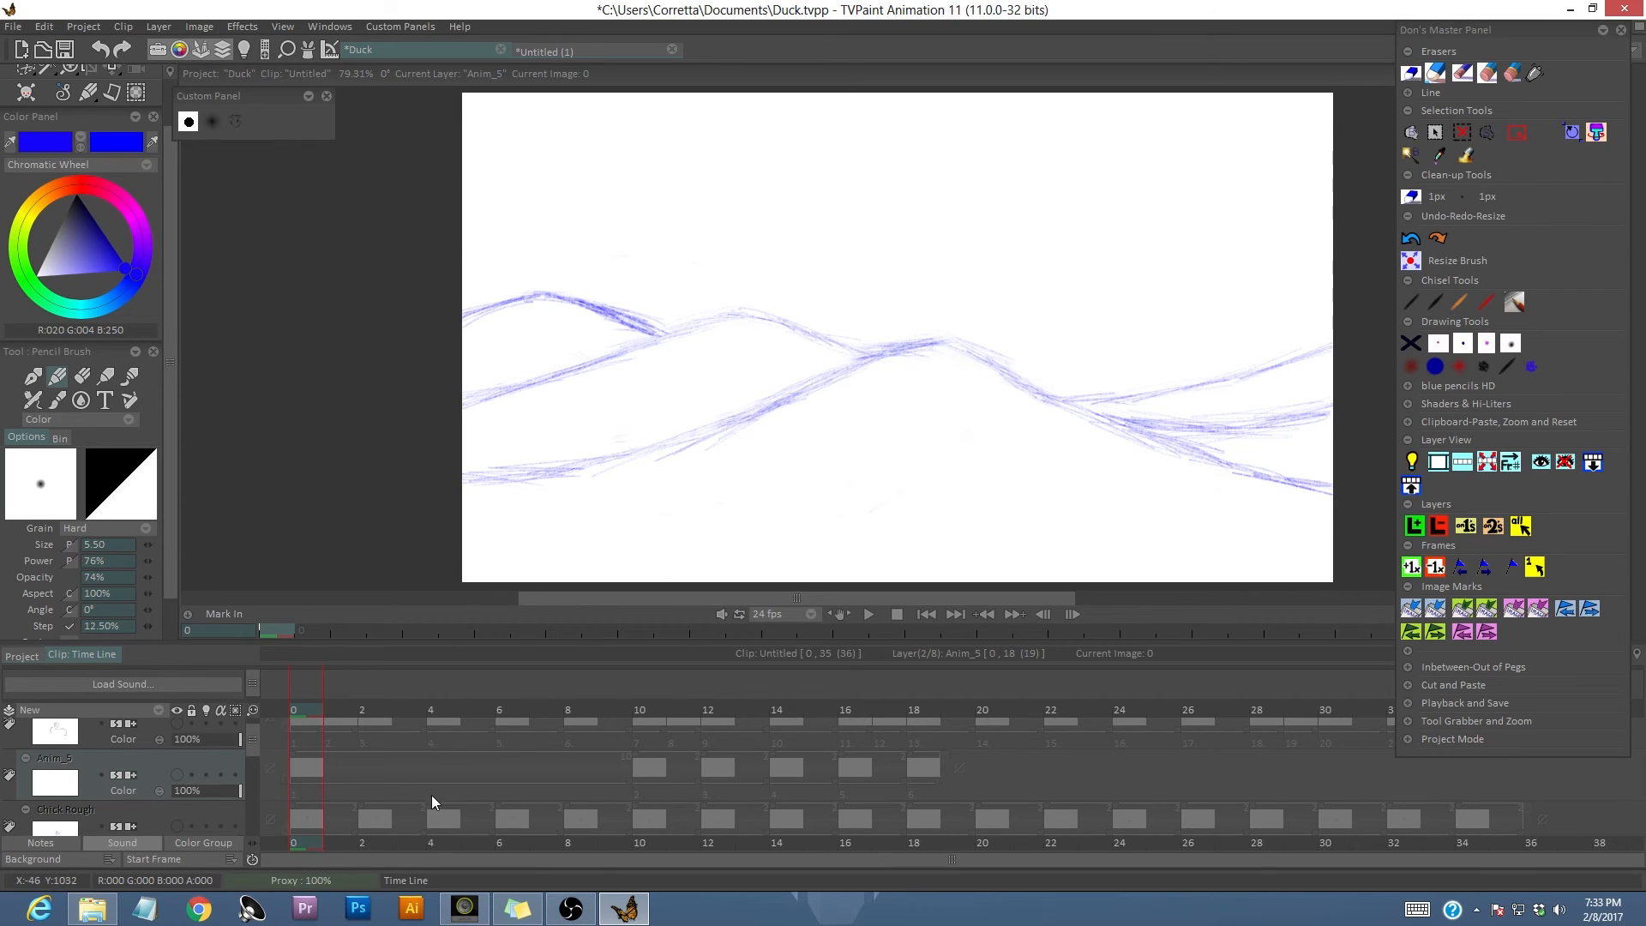
# Show the Anim_1 layer with the duck's head, set its density to 100%, and scrub through the animation.
pyautogui.moveTo(249, 736); pyautogui.dragTo(266, 785)
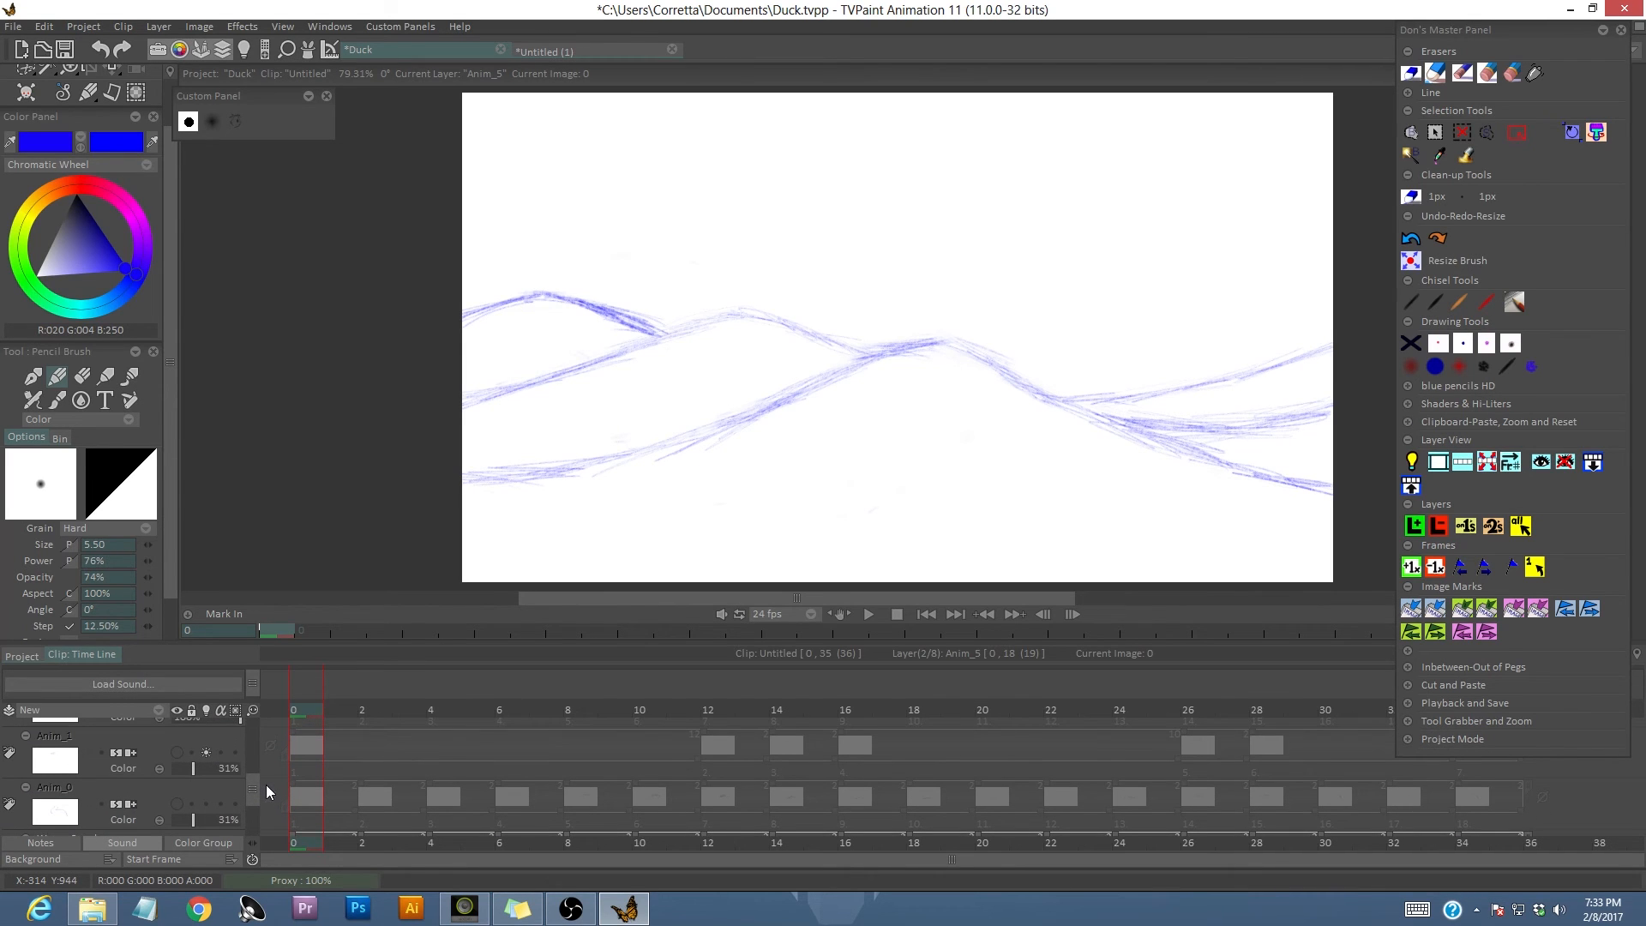
pyautogui.click(178, 753)
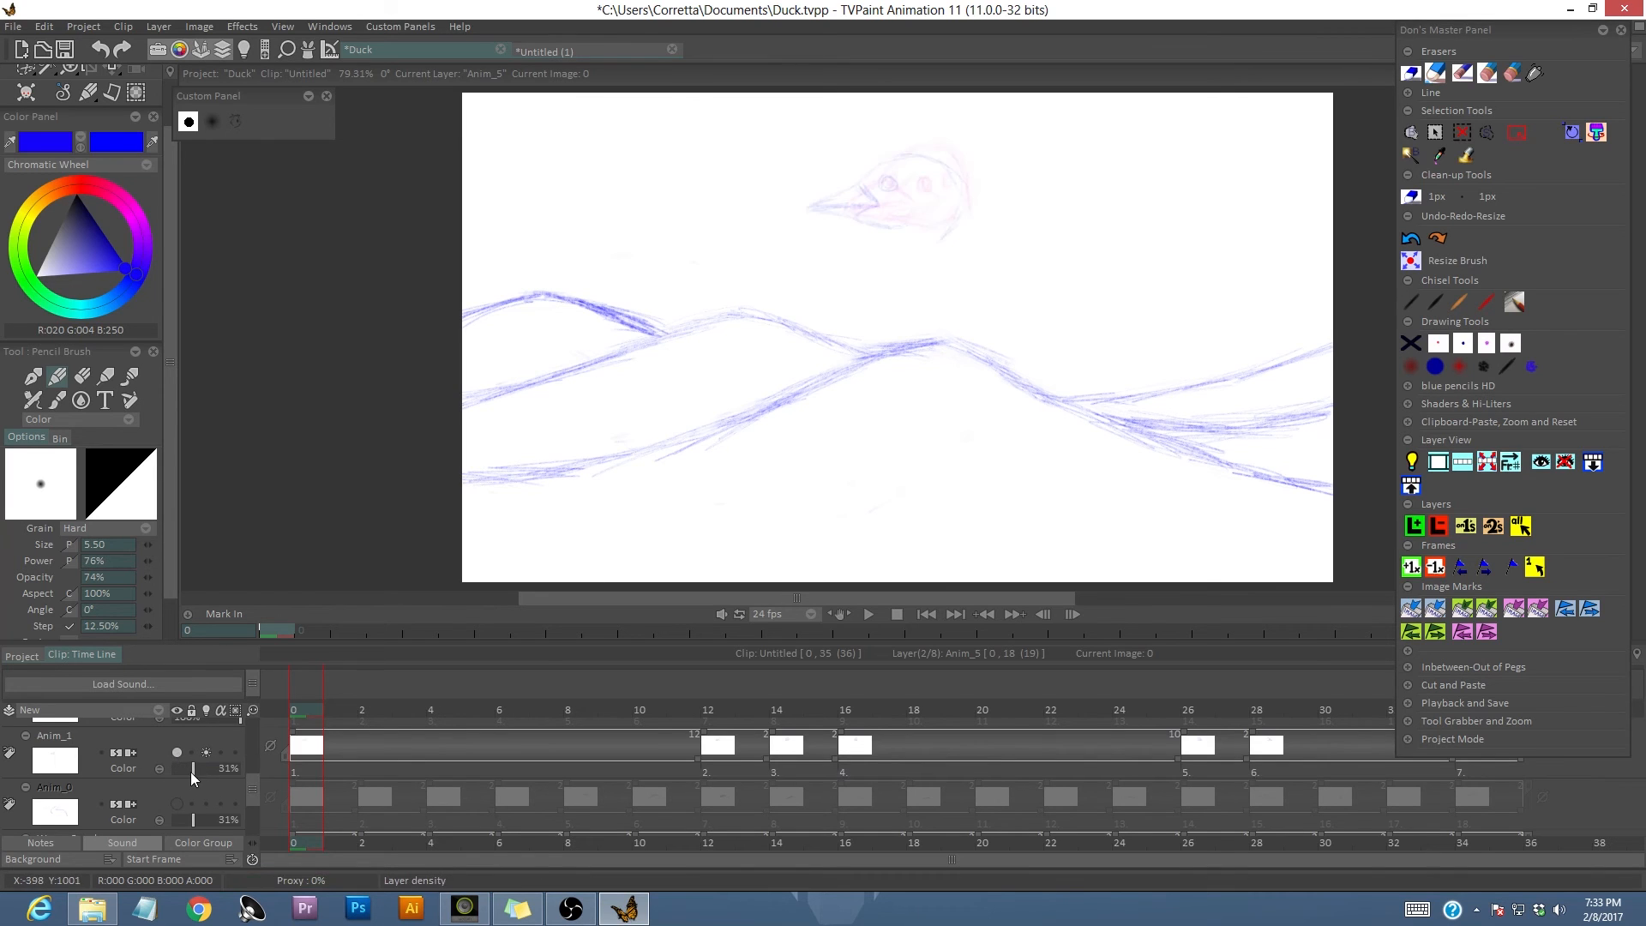
pyautogui.moveTo(194, 770); pyautogui.dragTo(253, 780)
pyautogui.scroll(-1, 254, 780)
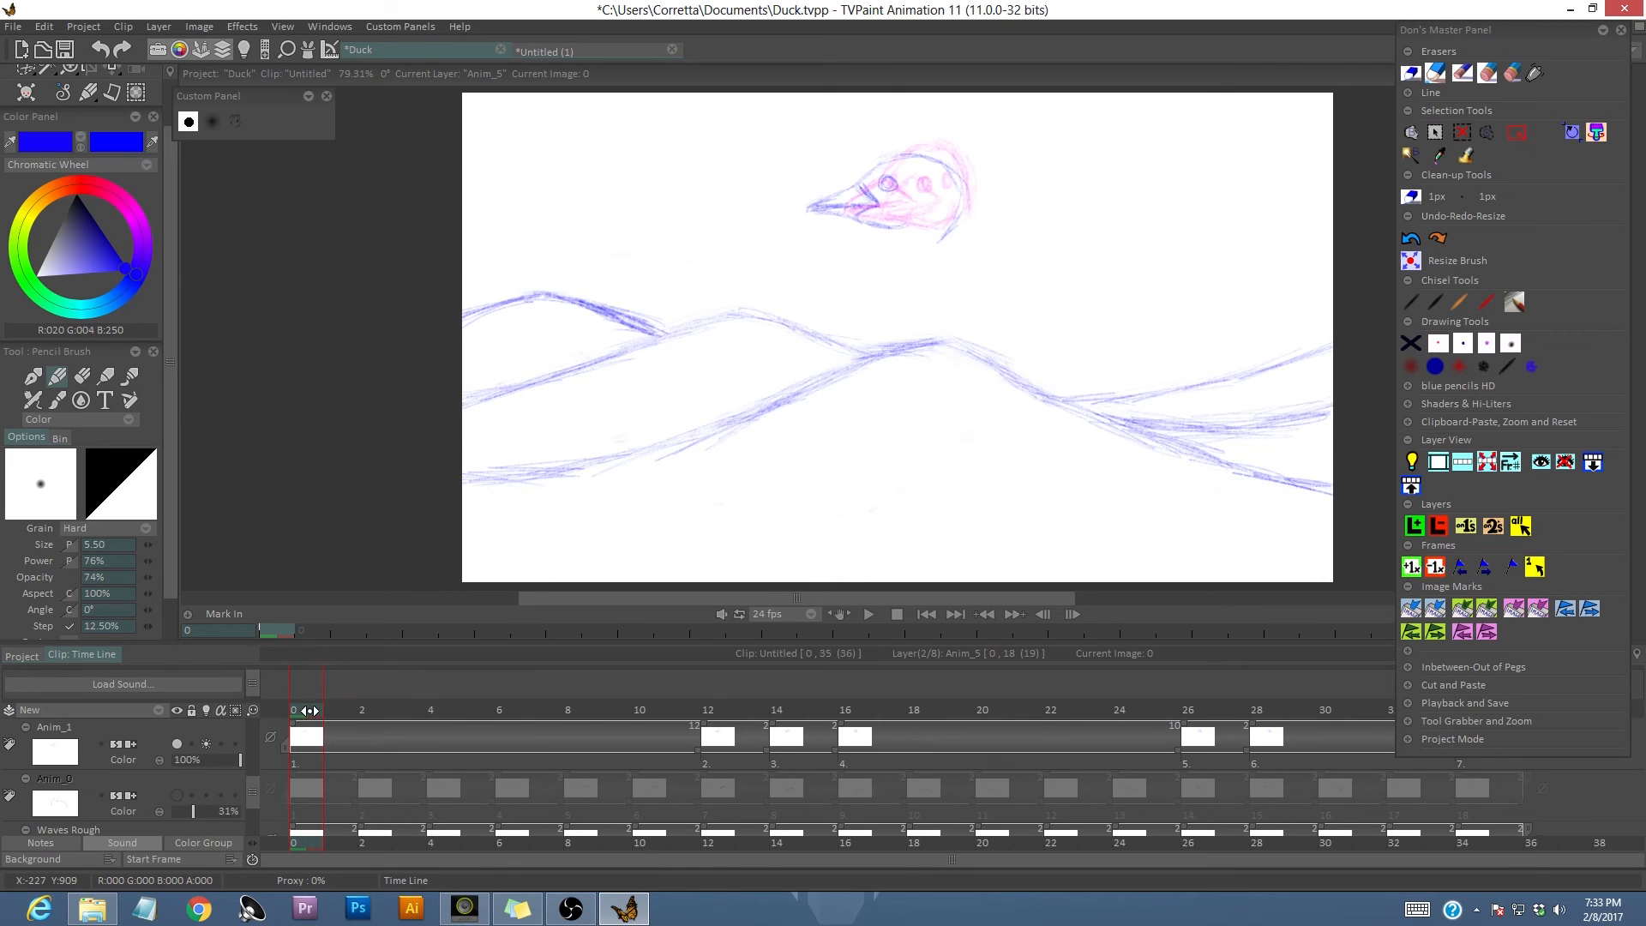
pyautogui.moveTo(309, 711)
pyautogui.mouseDown()
pyautogui.moveTo(701, 716)
pyautogui.moveTo(1143, 764)
pyautogui.moveTo(1056, 823)
pyautogui.moveTo(716, 734)
pyautogui.moveTo(1517, 836)
pyautogui.moveTo(302, 738)
pyautogui.mouseUp()
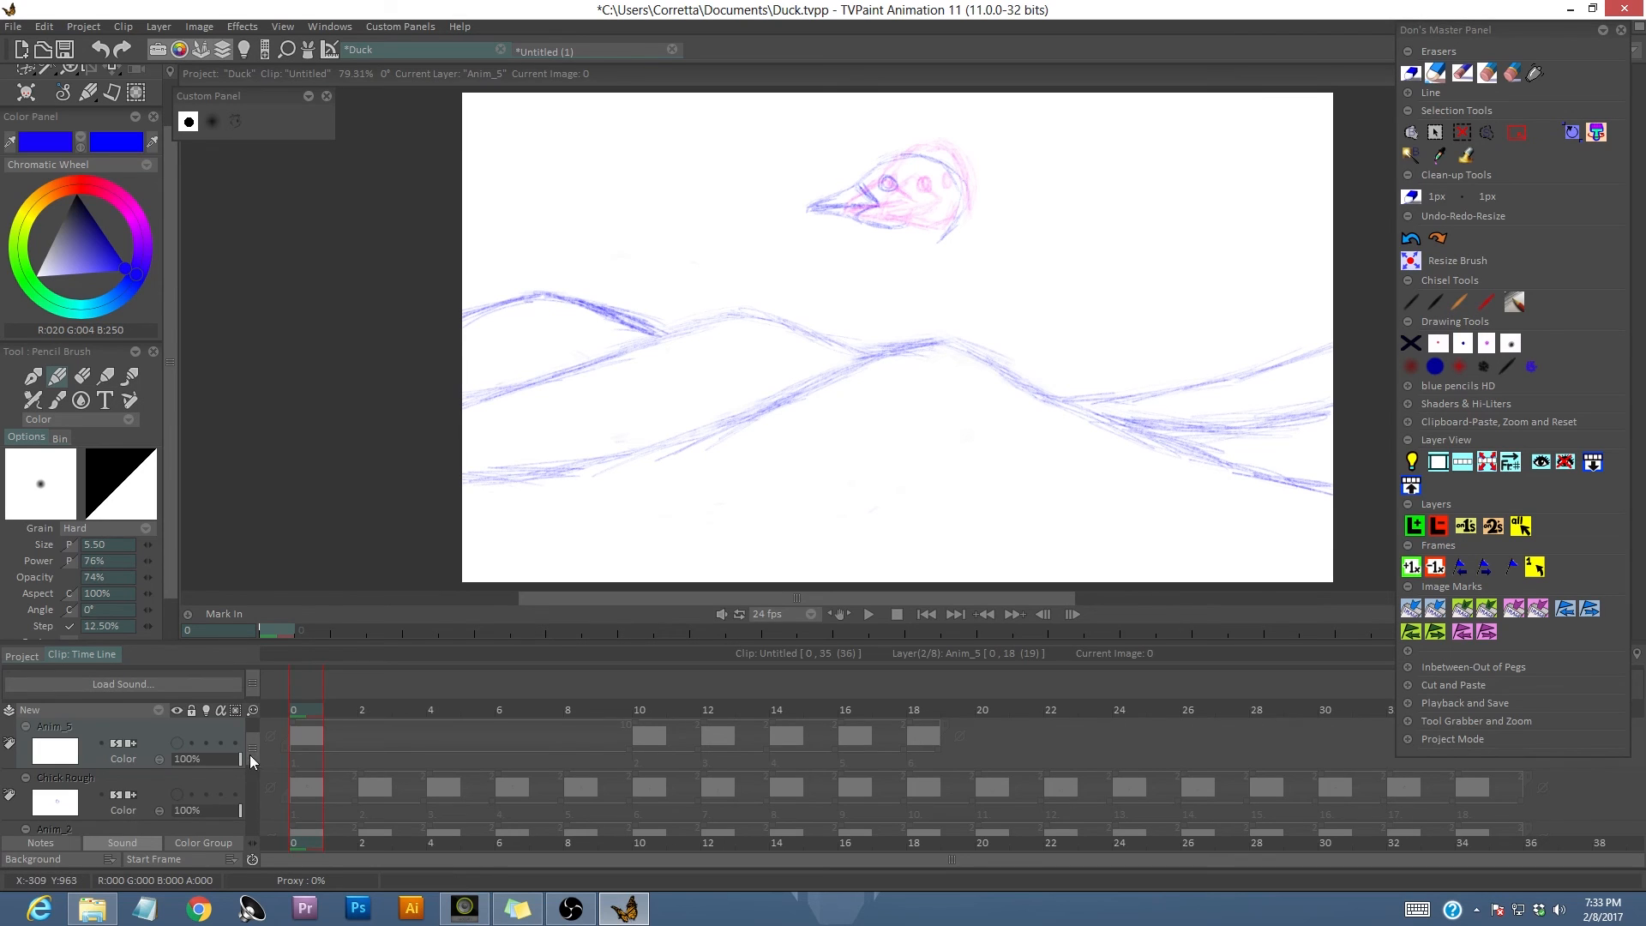
# Show the Anim_0 layer with the duck's body, set its density to 75%, and scrub through the animation.
pyautogui.moveTo(250, 755); pyautogui.dragTo(244, 795)
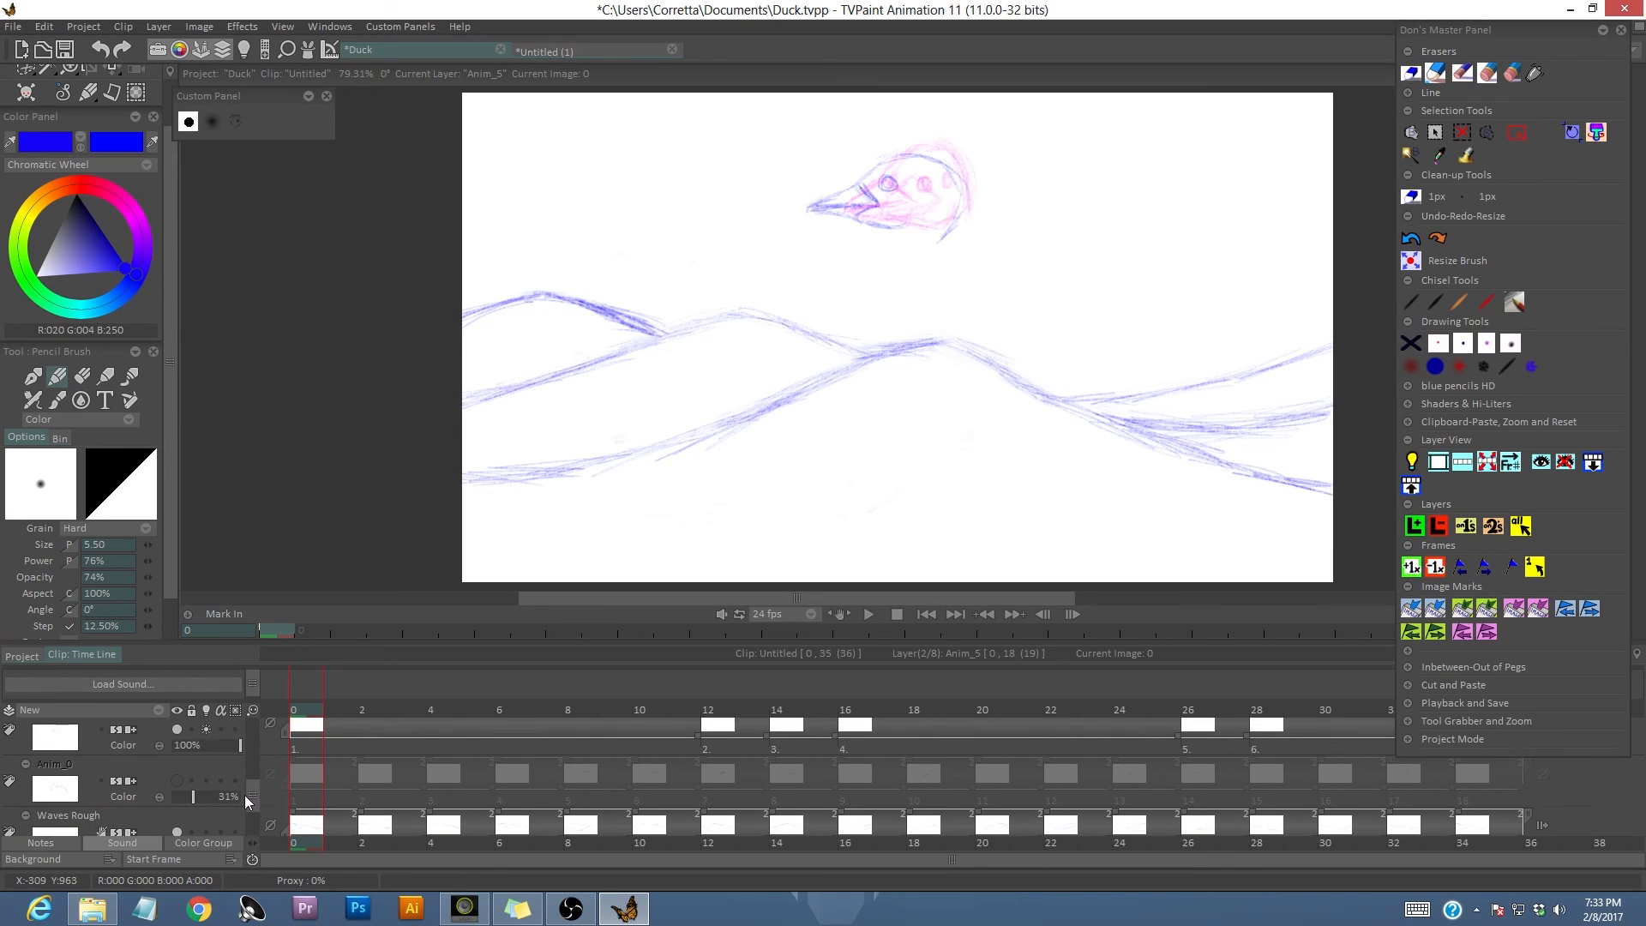
pyautogui.click(177, 780)
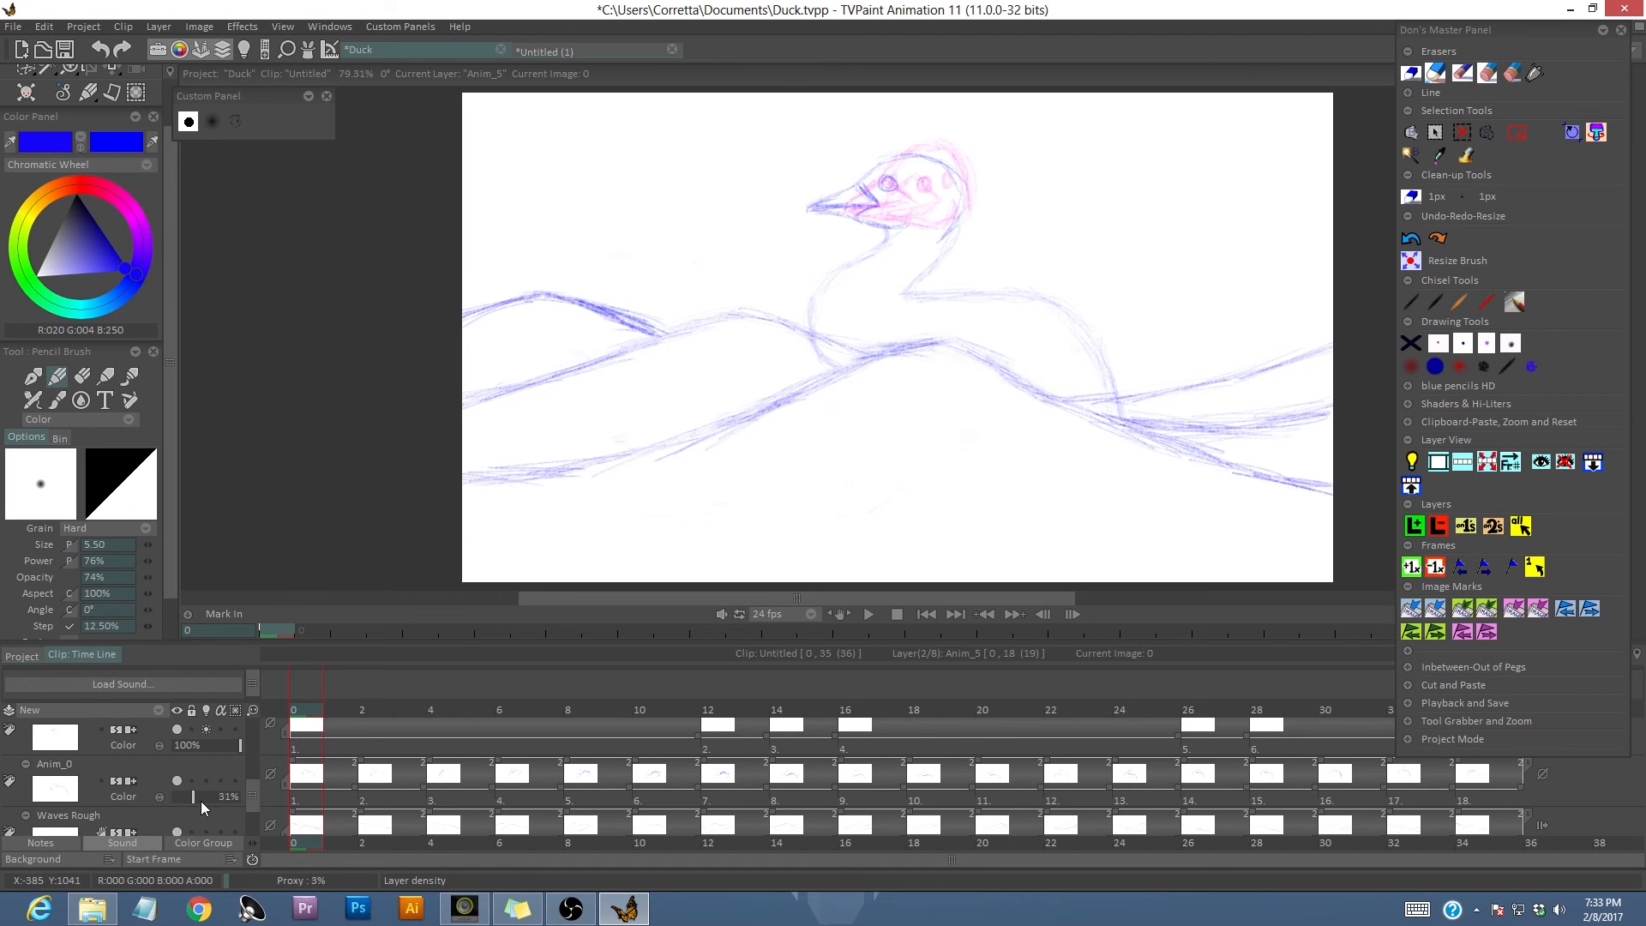
pyautogui.moveTo(195, 800); pyautogui.dragTo(224, 801)
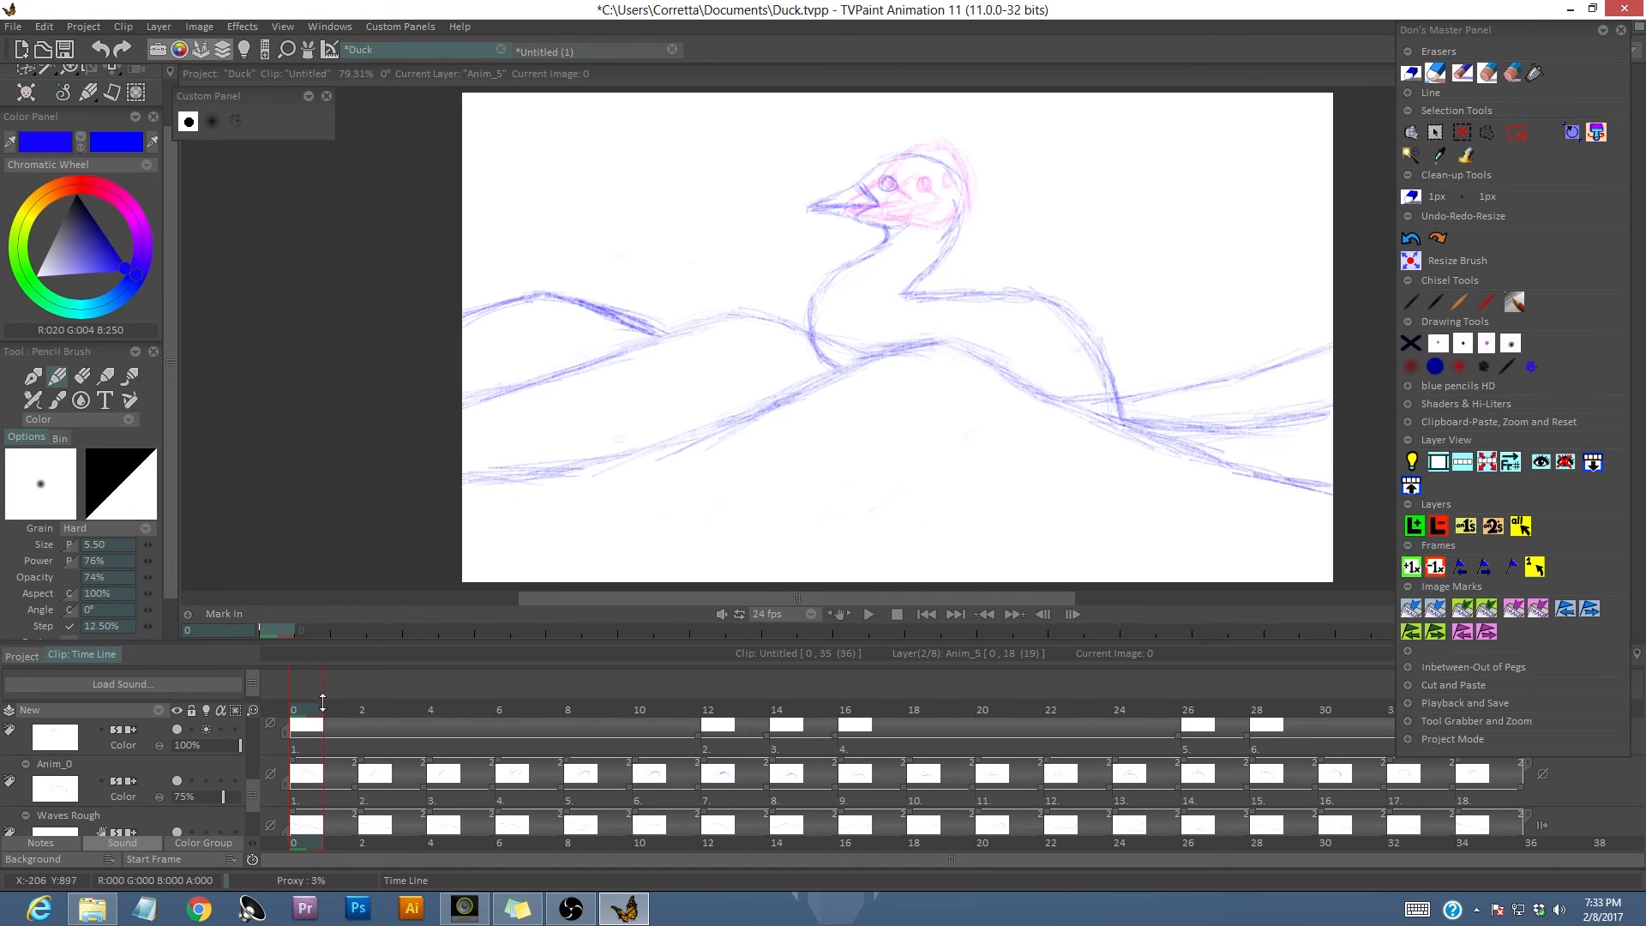
pyautogui.moveTo(307, 708)
pyautogui.mouseDown()
pyautogui.moveTo(798, 764)
pyautogui.moveTo(1252, 789)
pyautogui.moveTo(1457, 822)
pyautogui.moveTo(1490, 906)
pyautogui.mouseUp()
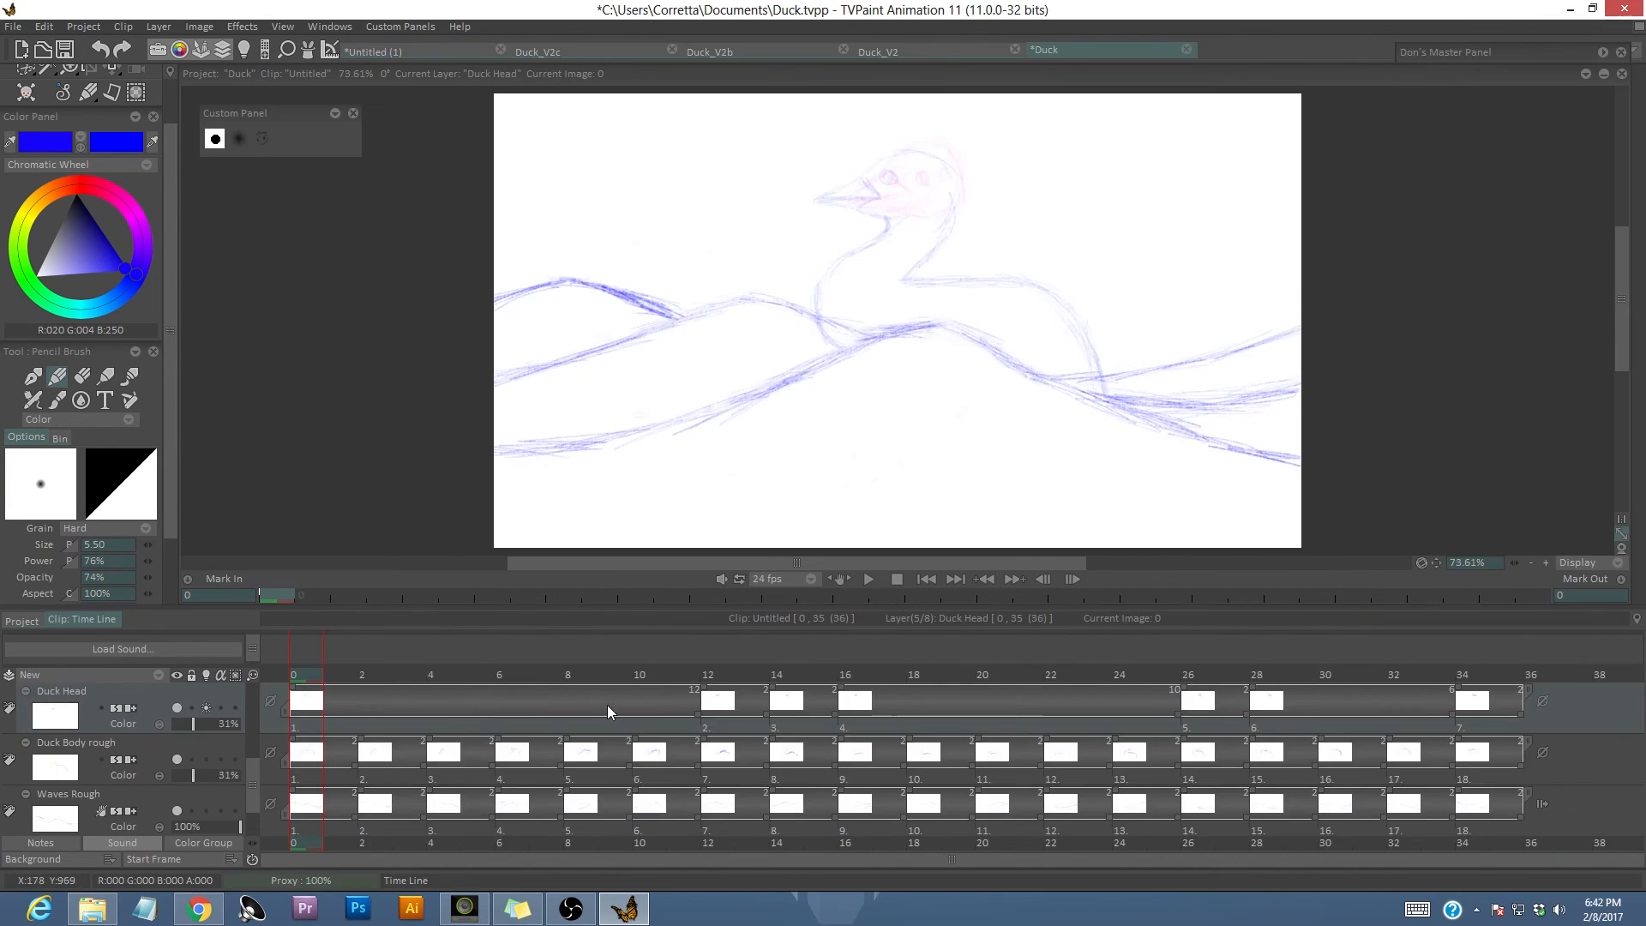
# Show the Anim_2 layer with the red circle above the Duck Head layer, then scrub and play the animation.
pyautogui.scroll(1, 255, 723)
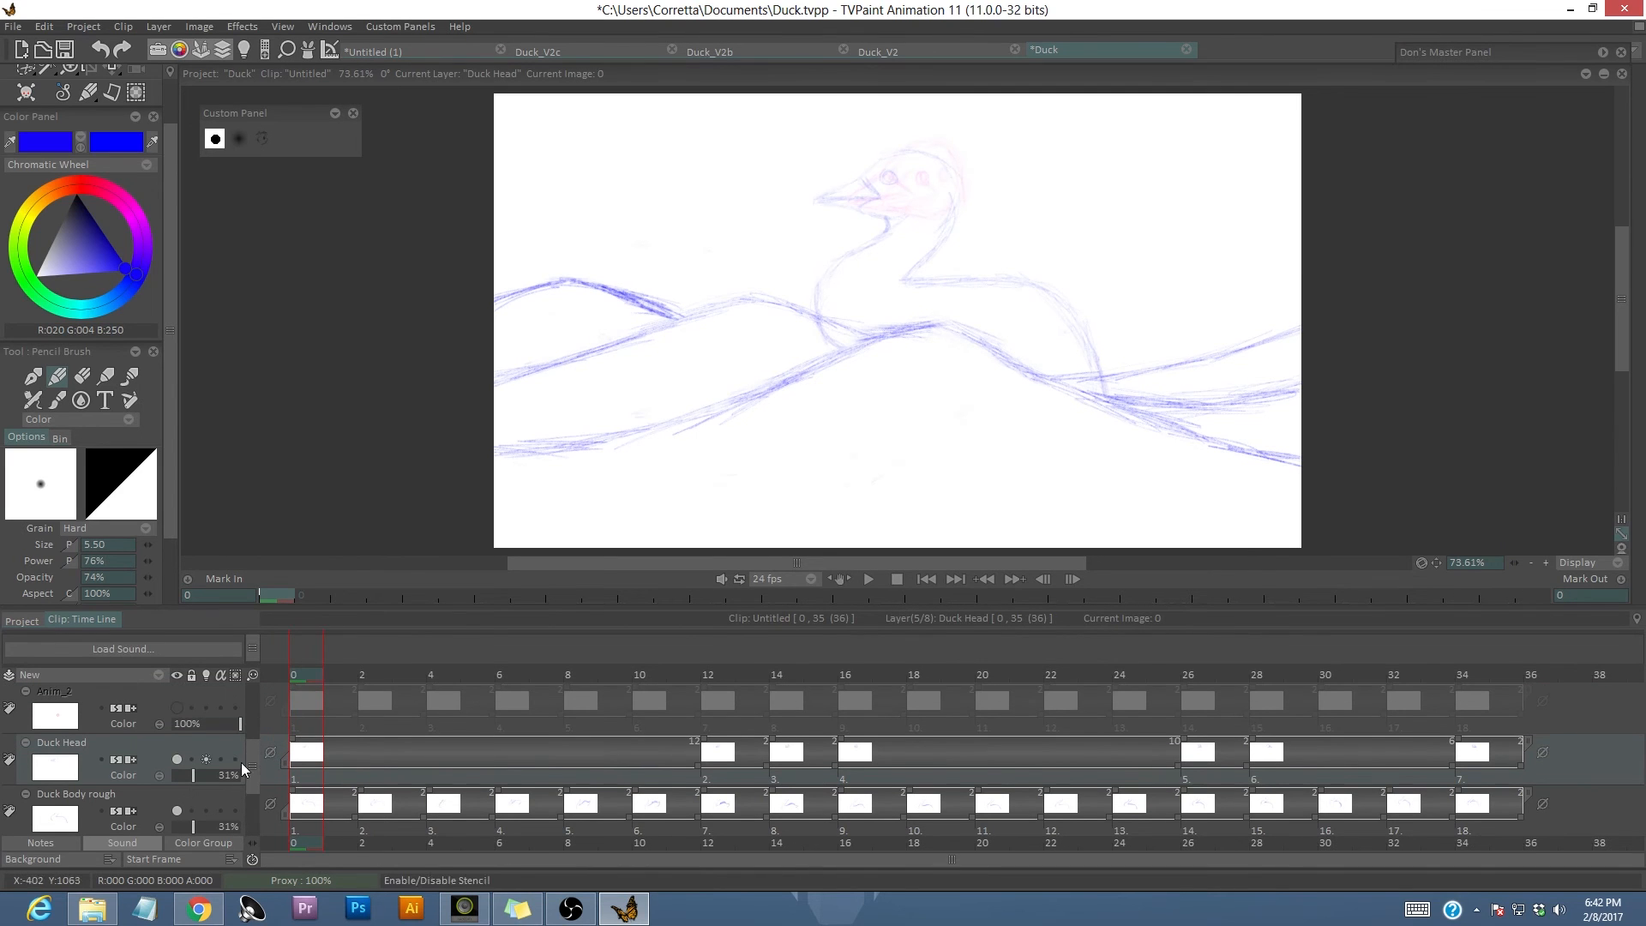
pyautogui.scroll(2, 251, 757)
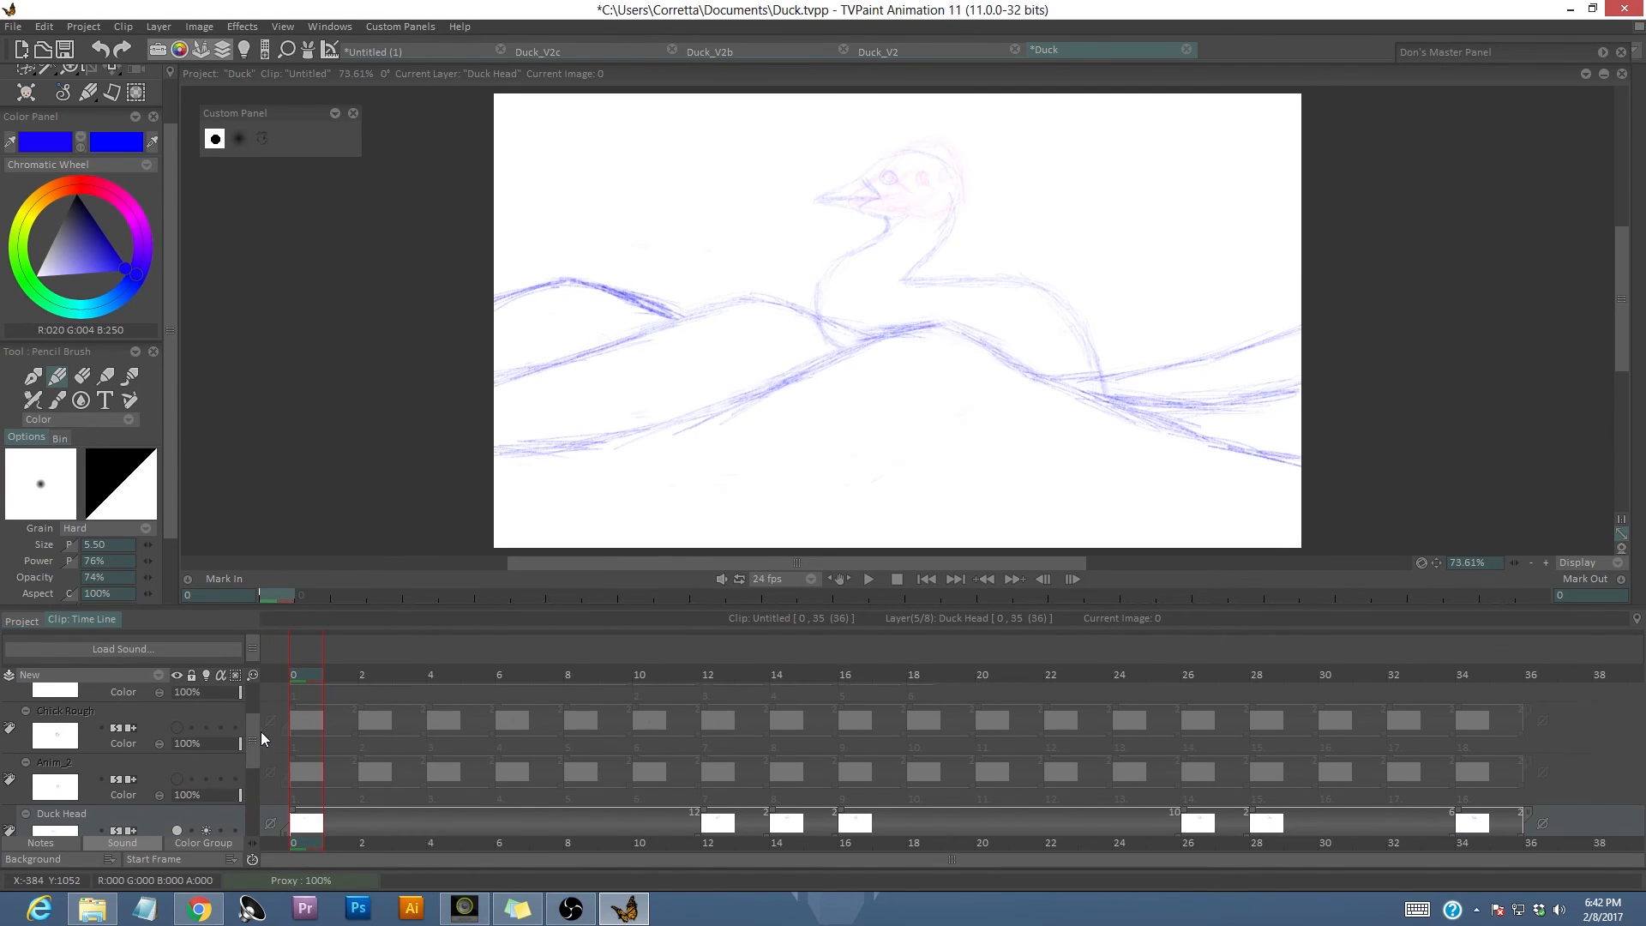
pyautogui.click(177, 779)
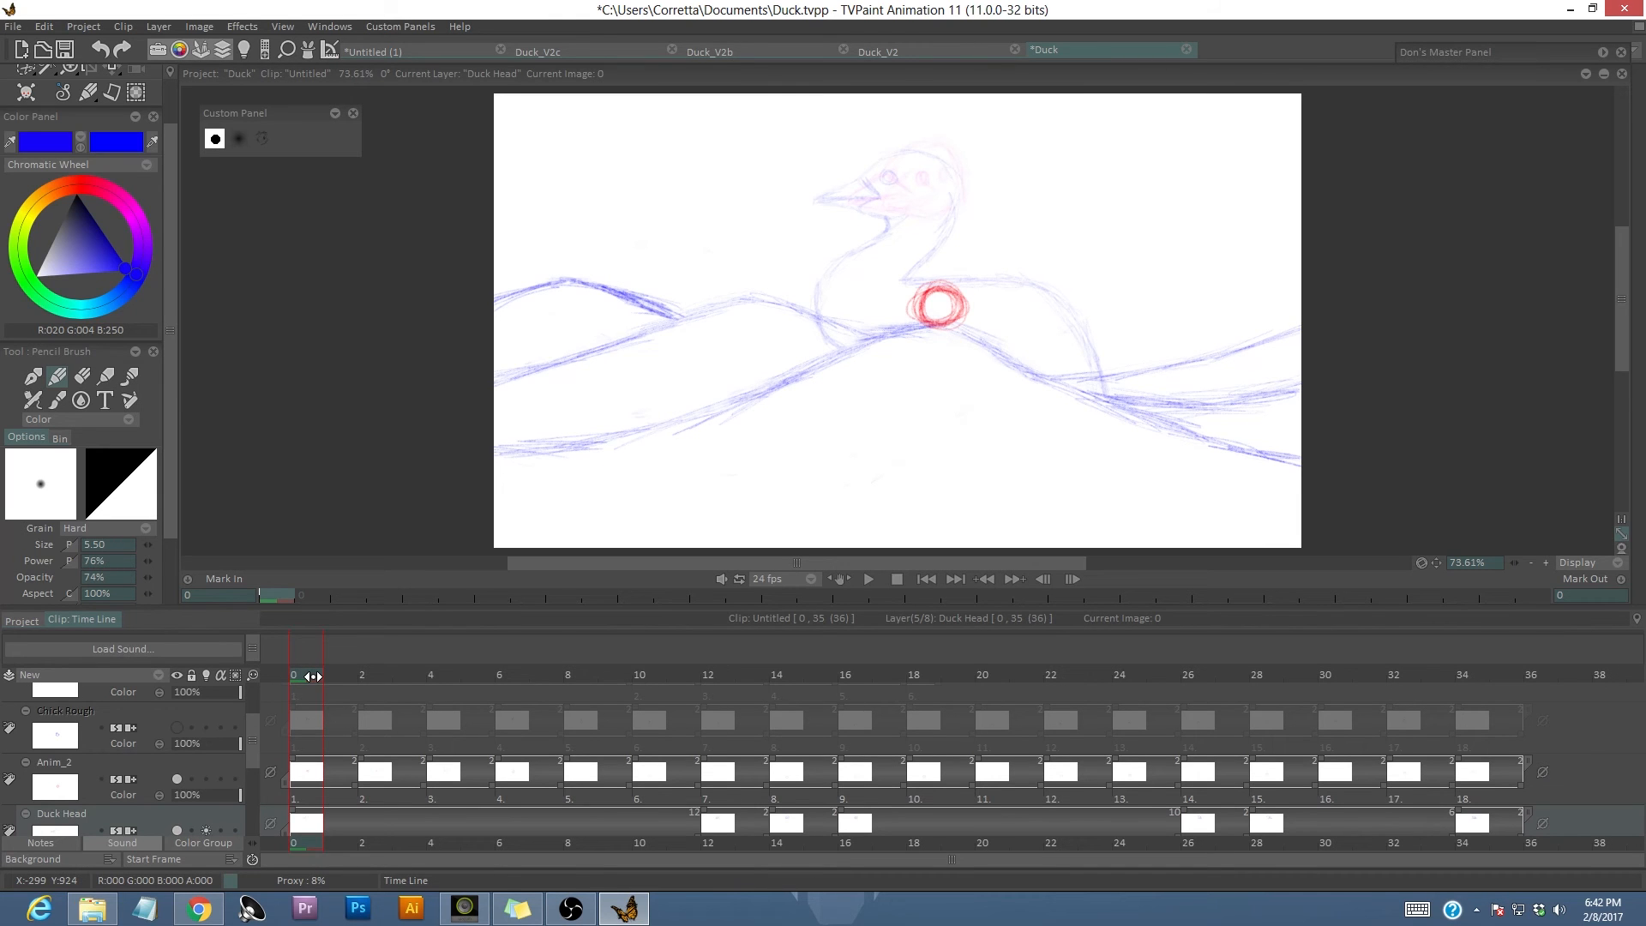
pyautogui.moveTo(314, 676); pyautogui.dragTo(368, 724)
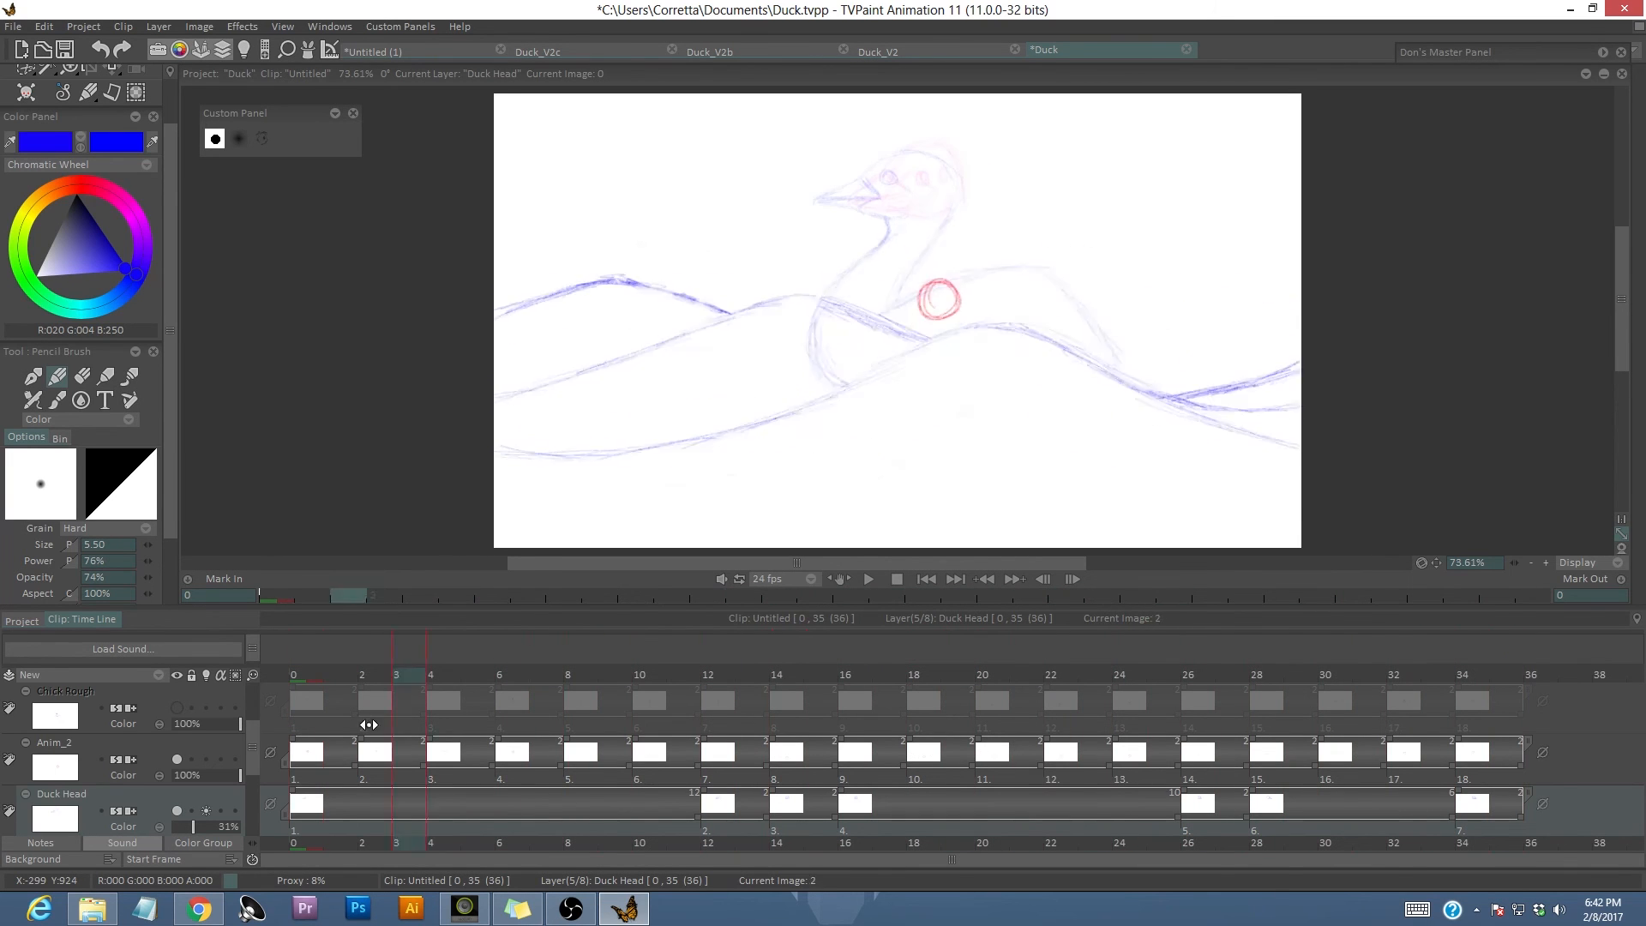
pyautogui.click(868, 578)
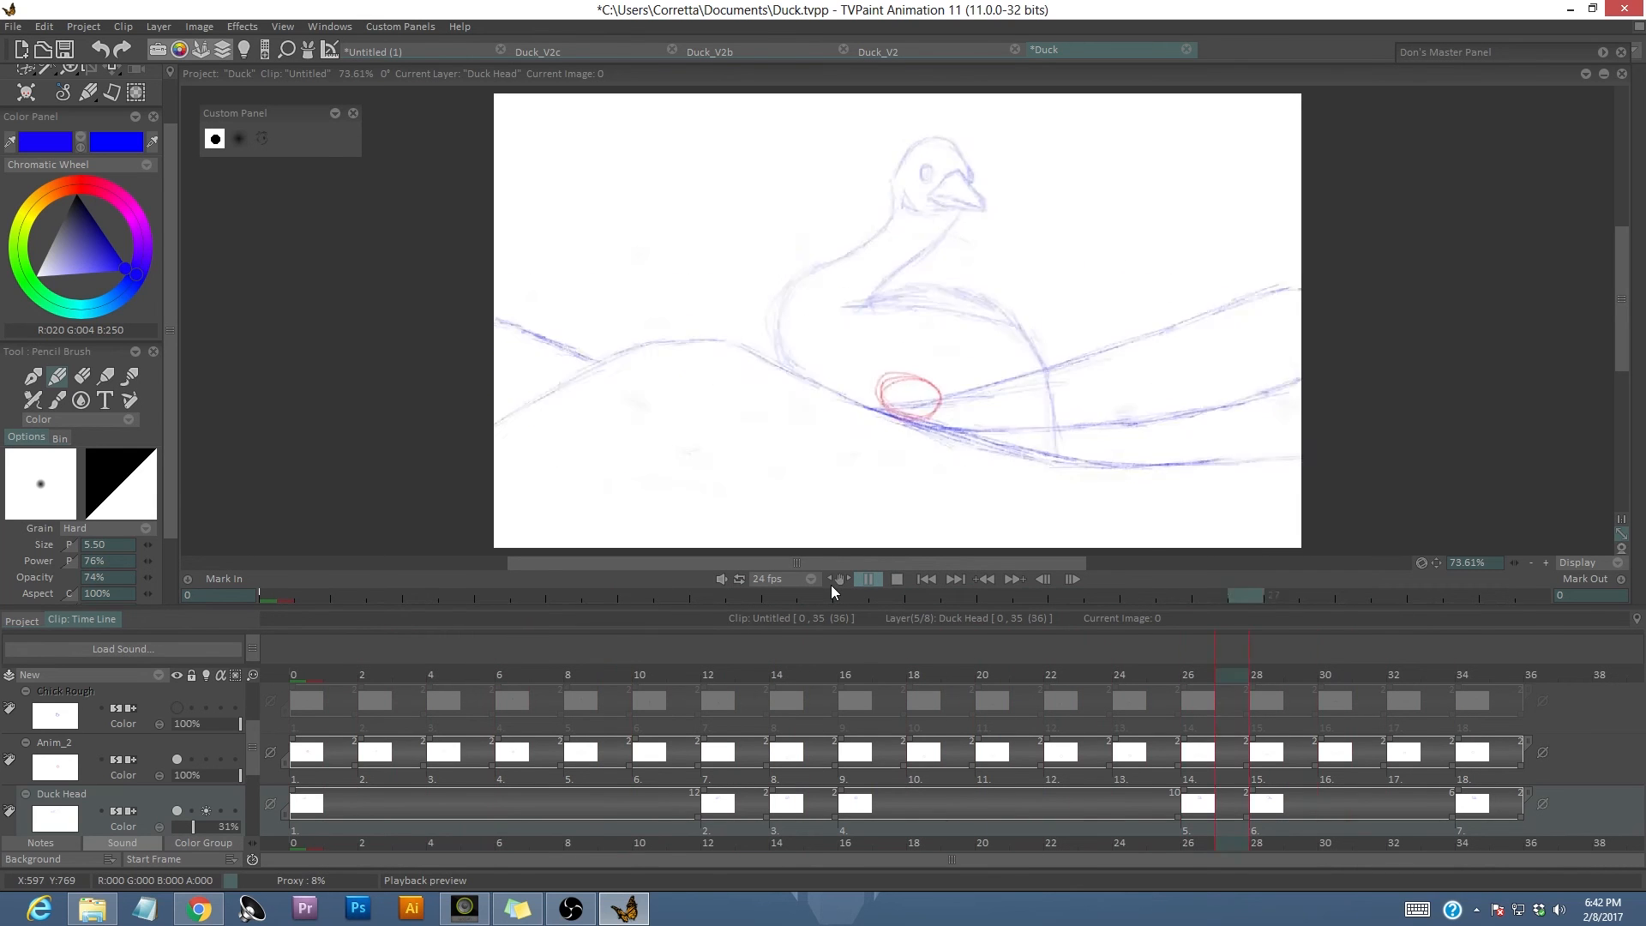
pyautogui.click(897, 580)
pyautogui.click(436, 711)
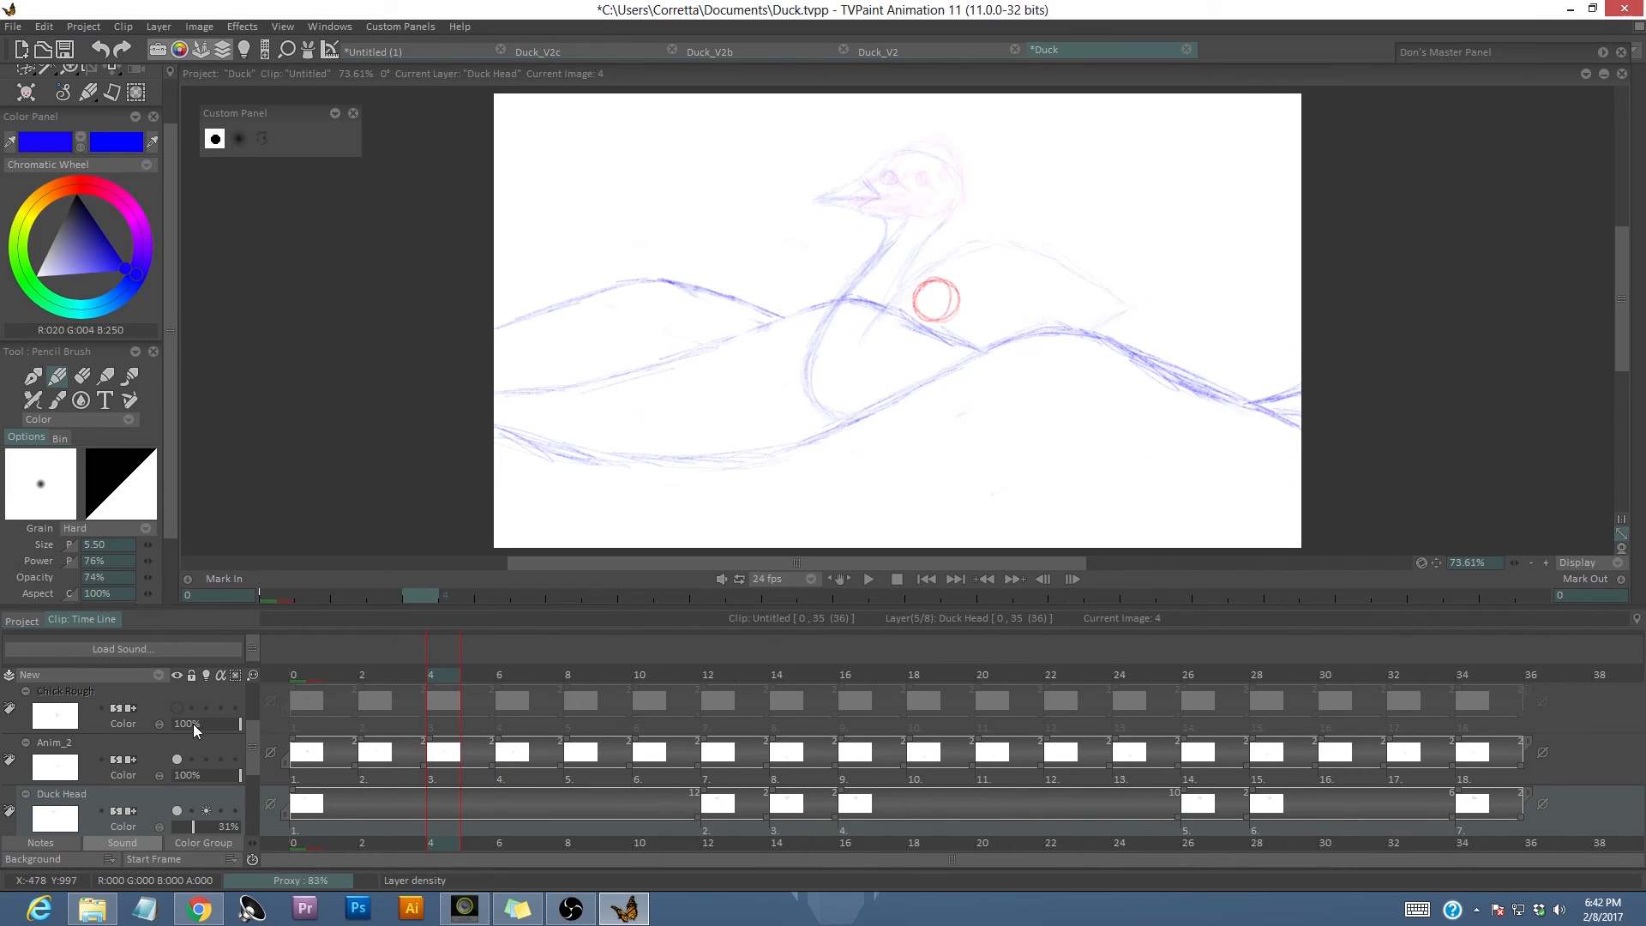
# Show the Chick Rough, Splash and Anim_4 layers, scrubbing through the animation to review them.
pyautogui.click(176, 707)
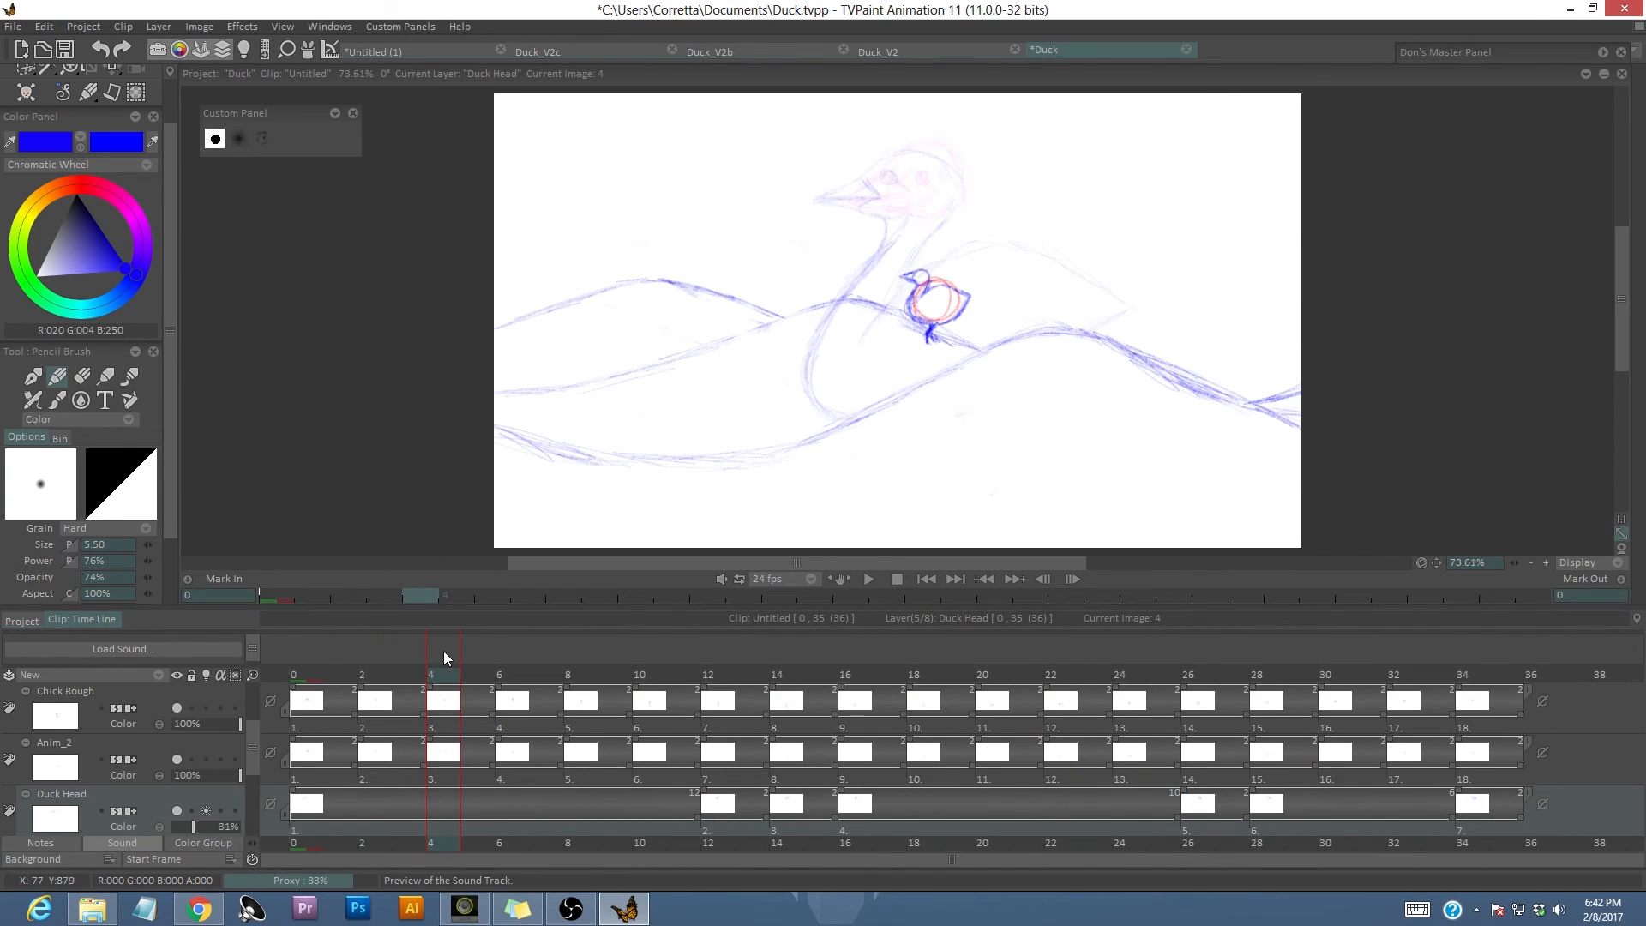
pyautogui.moveTo(443, 673); pyautogui.dragTo(250, 702)
pyautogui.click(174, 742)
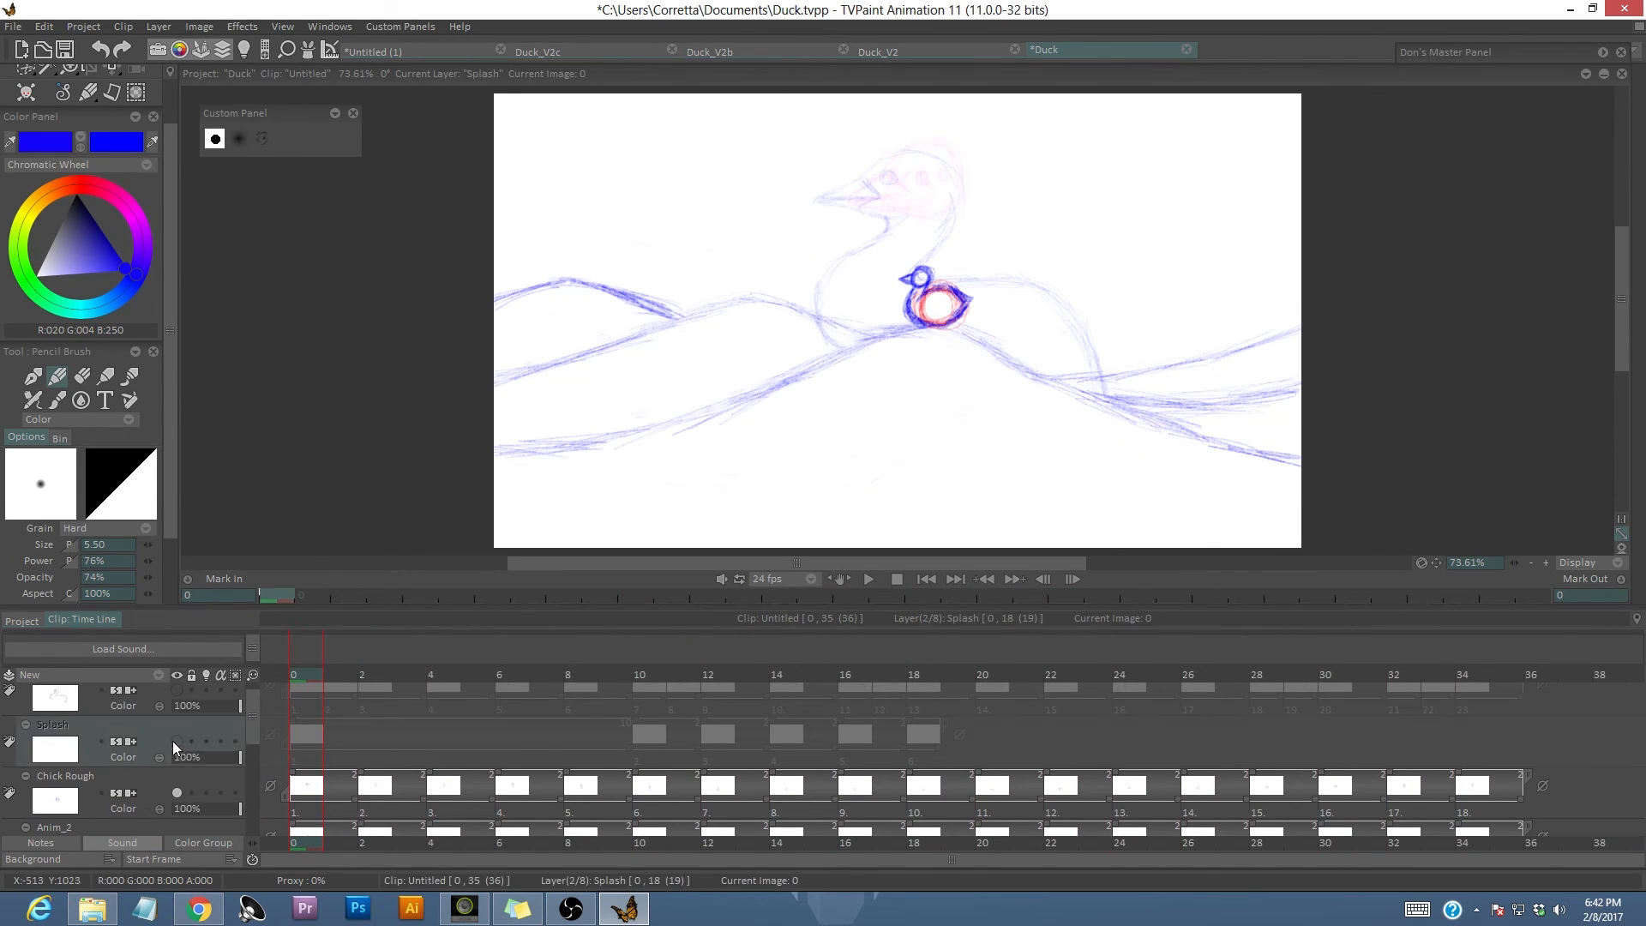
pyautogui.click(176, 741)
pyautogui.moveTo(304, 672); pyautogui.dragTo(213, 772)
pyautogui.moveTo(252, 713); pyautogui.dragTo(252, 683)
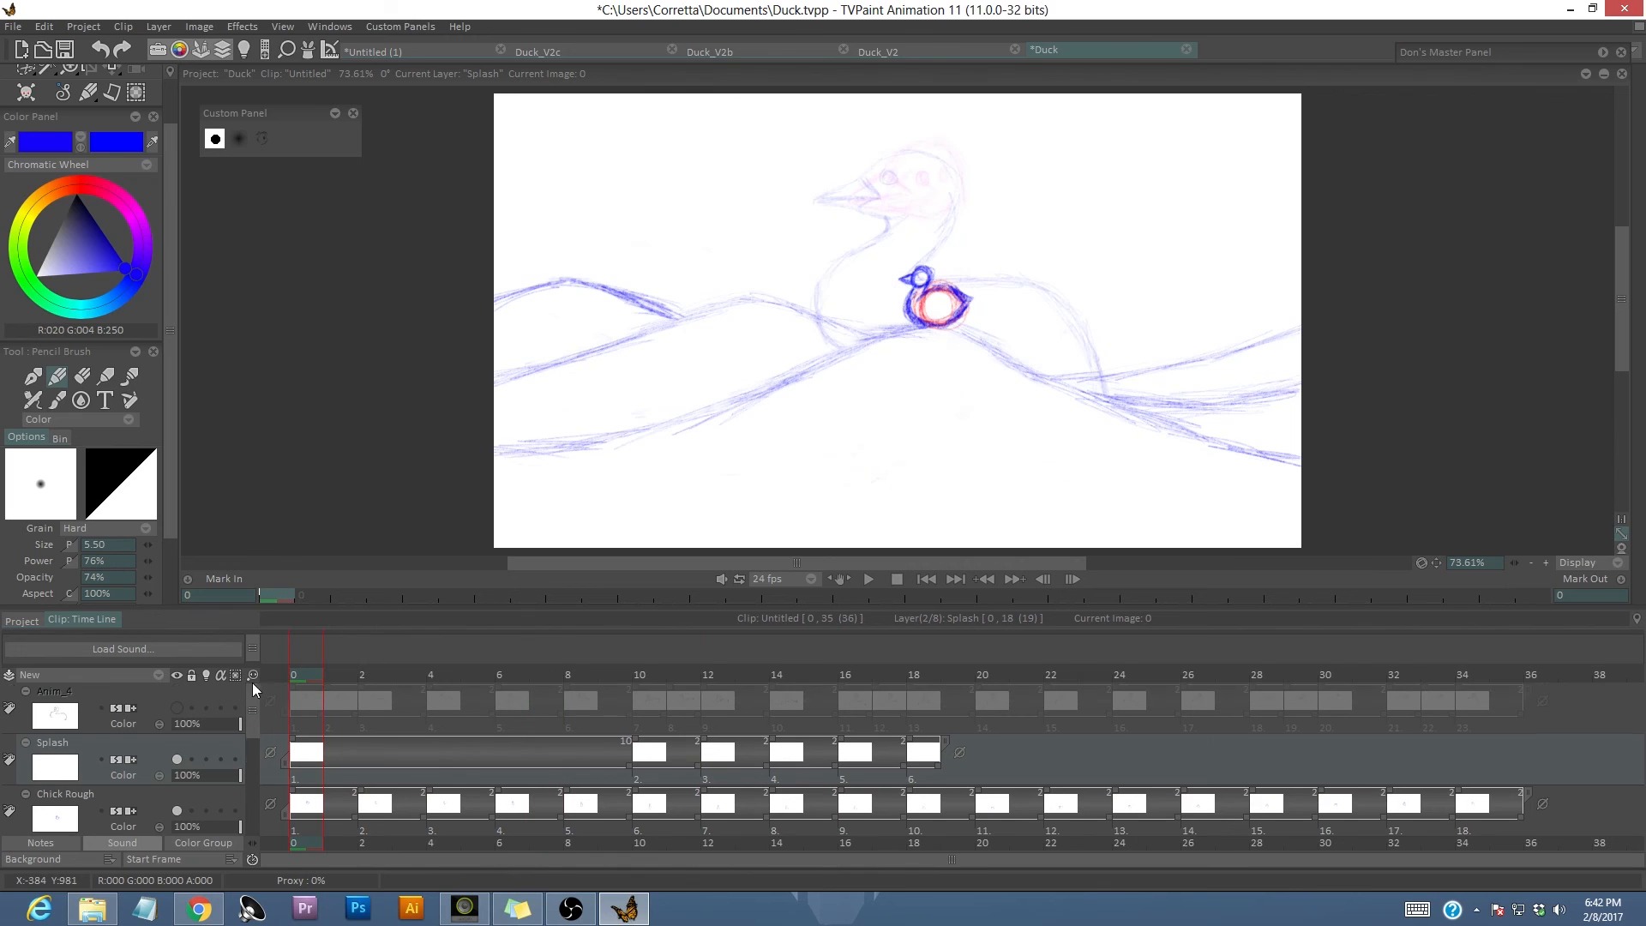
pyautogui.click(177, 708)
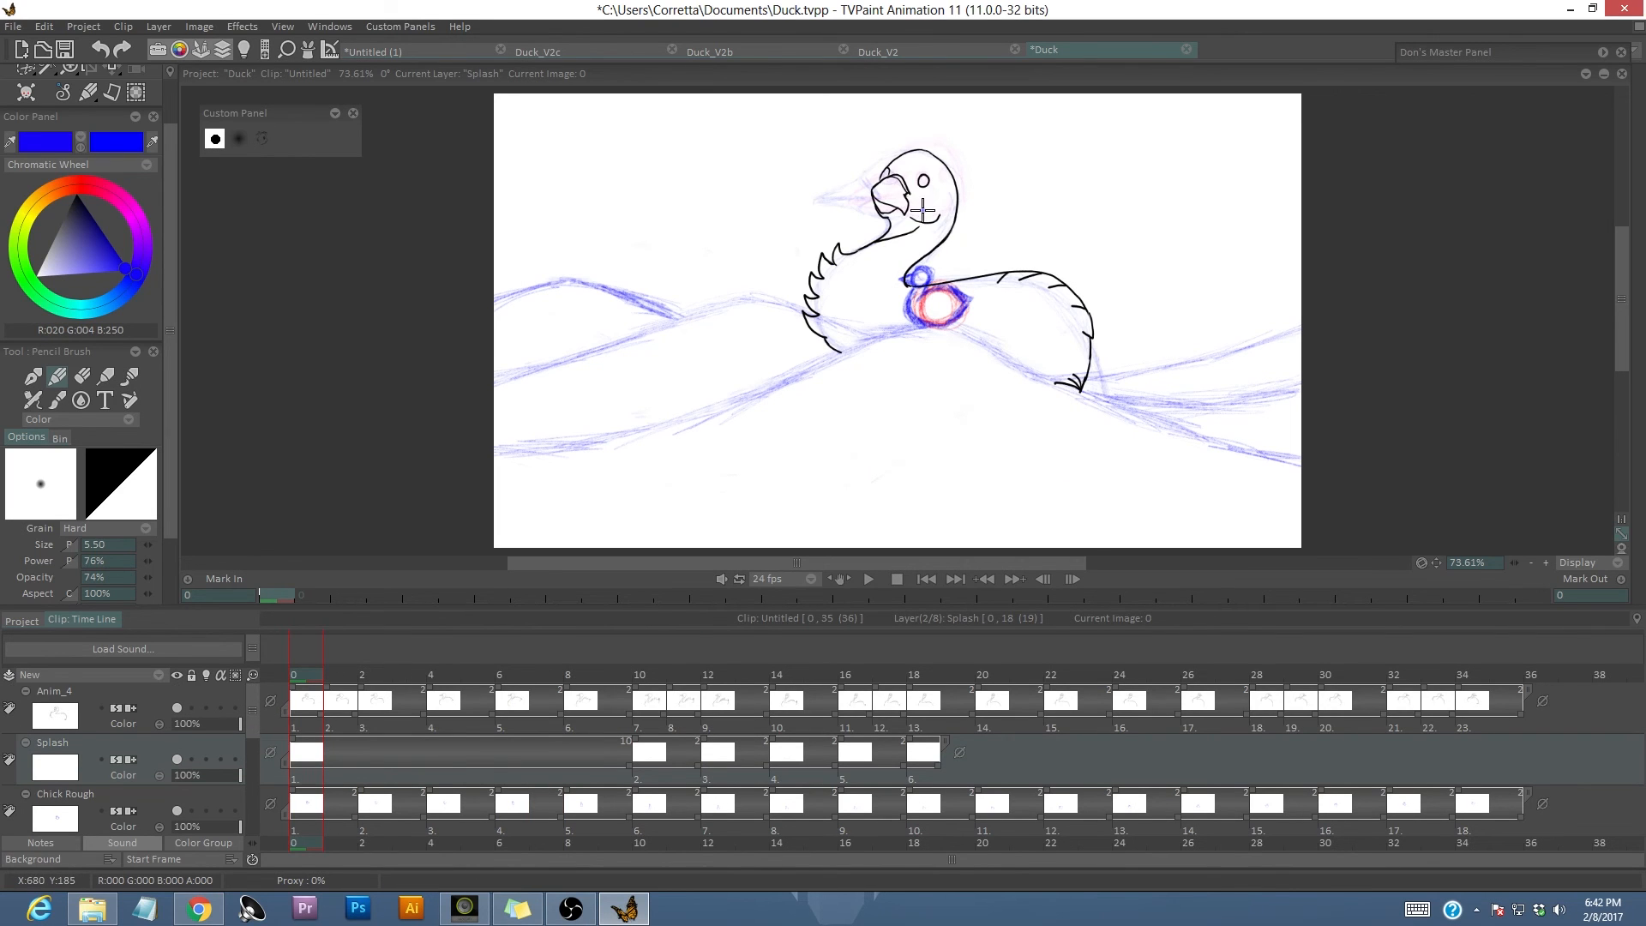
# Scrub through the rough Duck animation, and switch to the Duck_V2 project to scrub through its animation.
pyautogui.click(1492, 698)
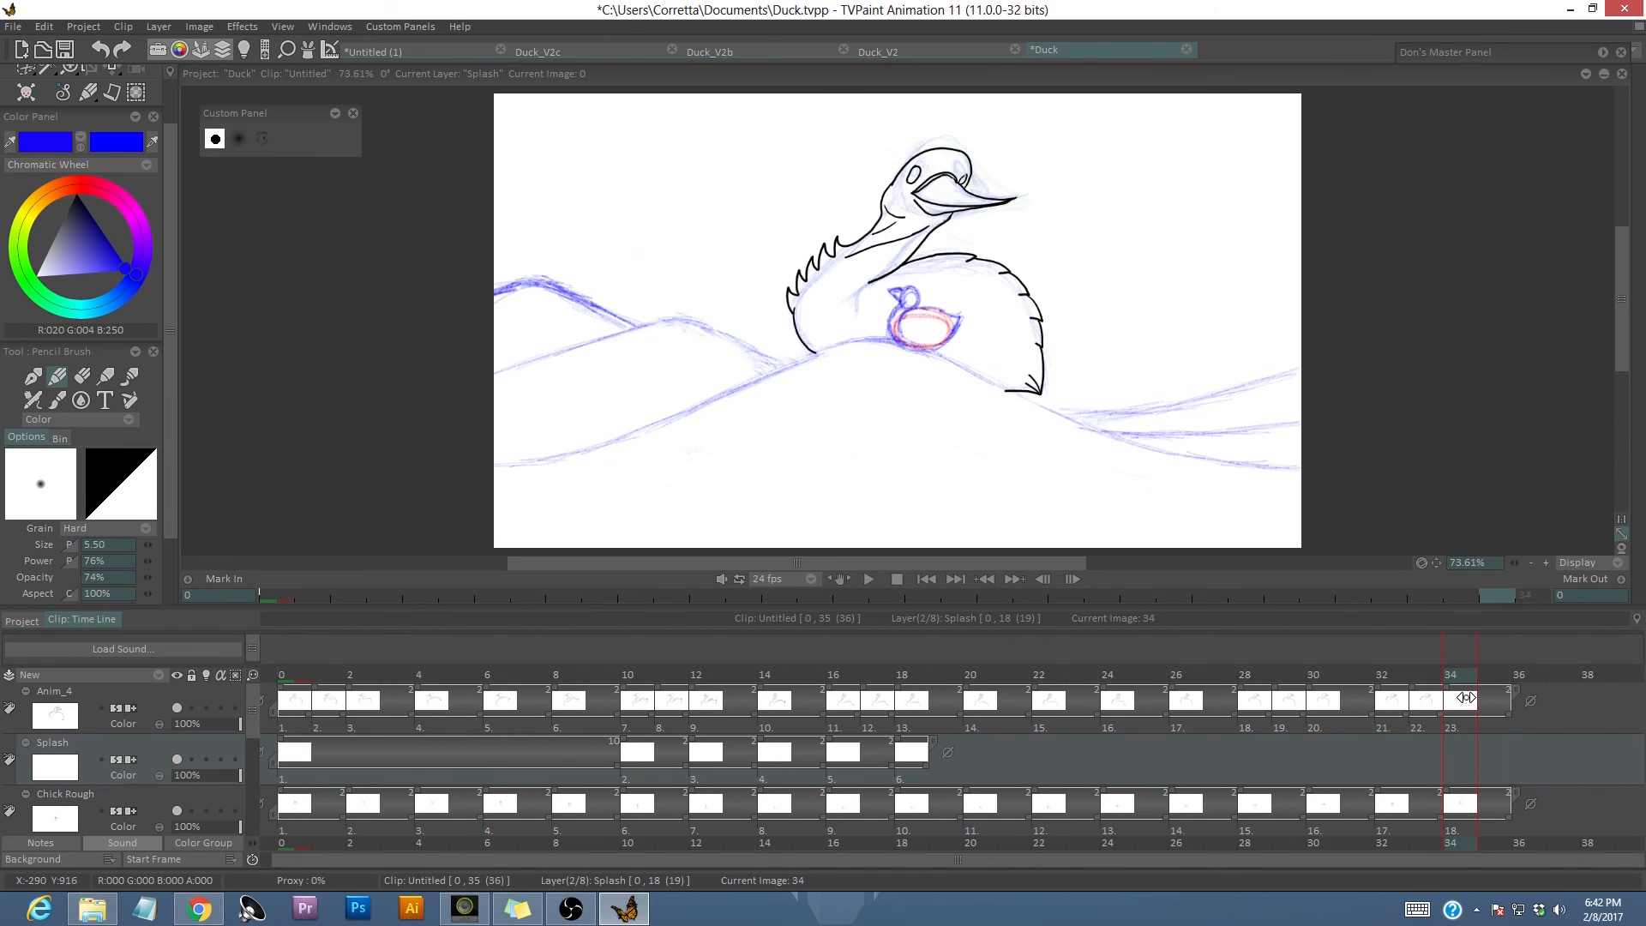
pyautogui.moveTo(1491, 698)
pyautogui.mouseDown()
pyautogui.moveTo(267, 755)
pyautogui.moveTo(1353, 758)
pyautogui.moveTo(357, 776)
pyautogui.moveTo(1329, 797)
pyautogui.moveTo(954, 797)
pyautogui.moveTo(202, 736)
pyautogui.mouseUp()
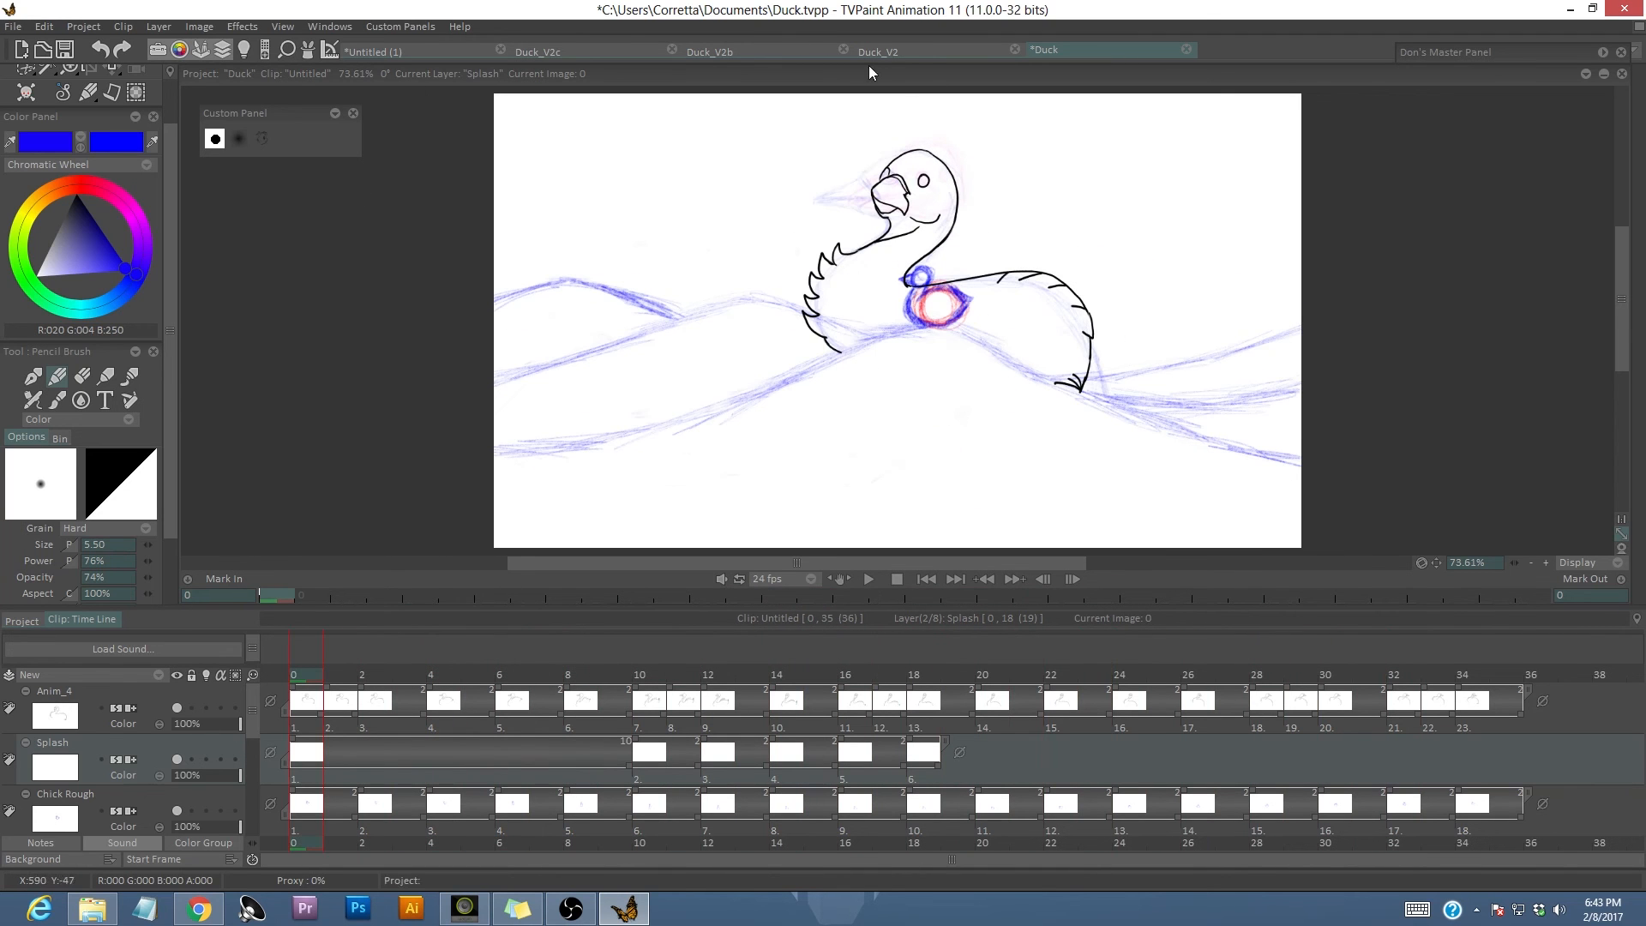
pyautogui.click(948, 49)
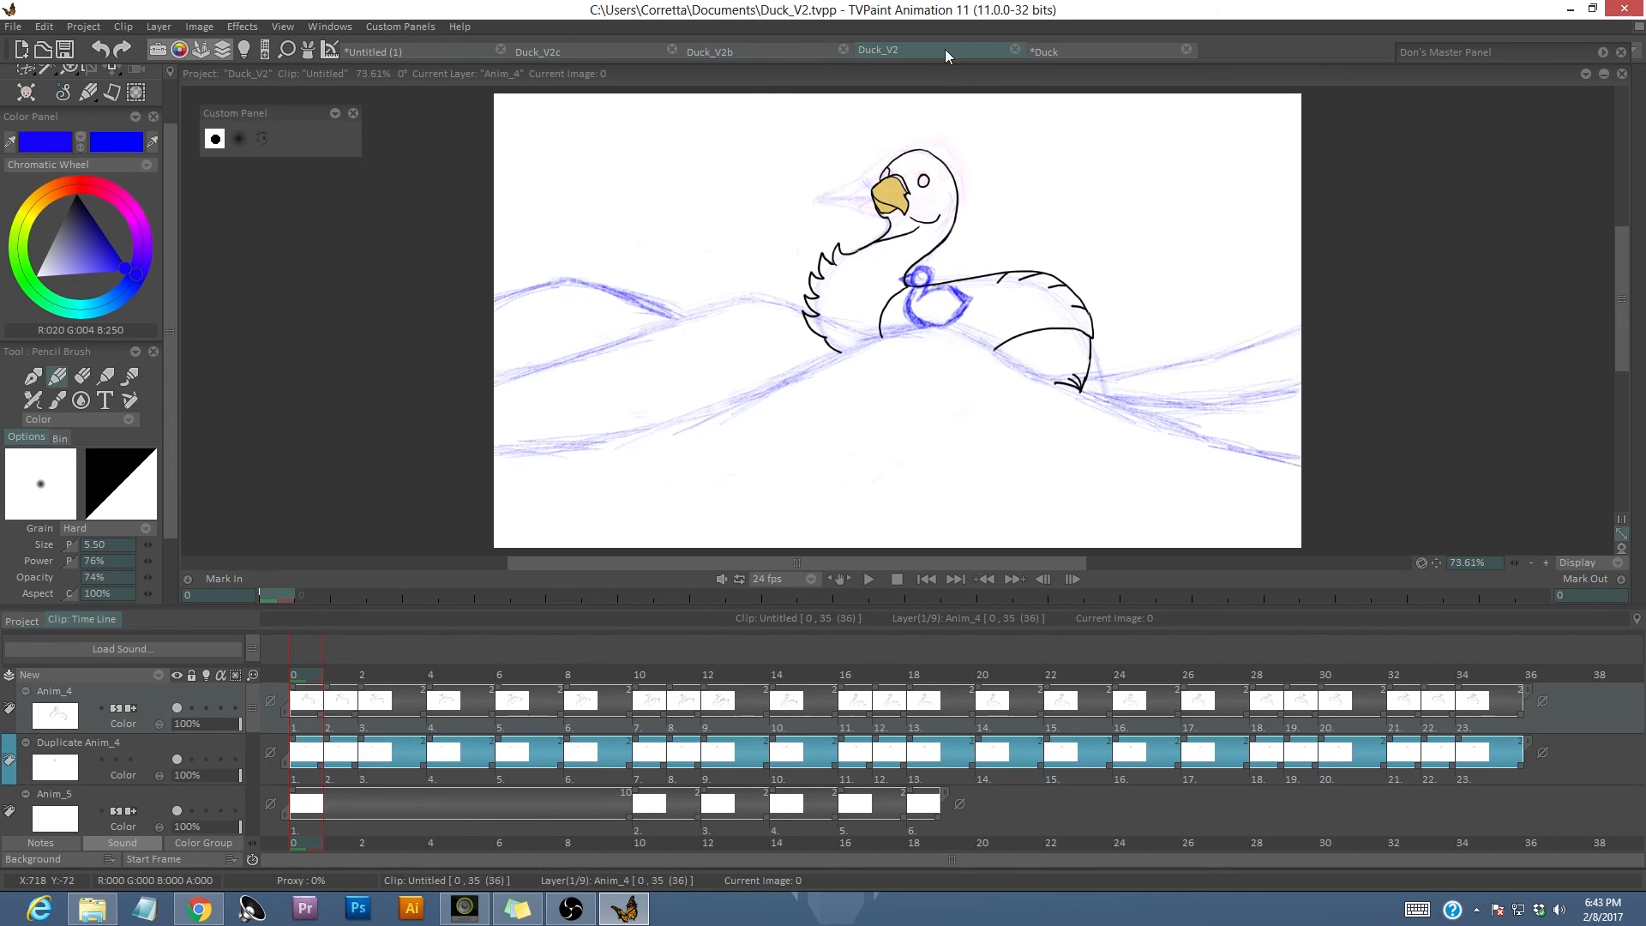
pyautogui.moveTo(311, 676)
pyautogui.mouseDown()
pyautogui.moveTo(1360, 827)
pyautogui.moveTo(721, 887)
pyautogui.moveTo(340, 875)
pyautogui.moveTo(1404, 866)
pyautogui.moveTo(300, 840)
pyautogui.mouseUp()
# Switch to the Duck_V2b project and scrub through its coloured duck, chick and front wave animation.
pyautogui.click(775, 48)
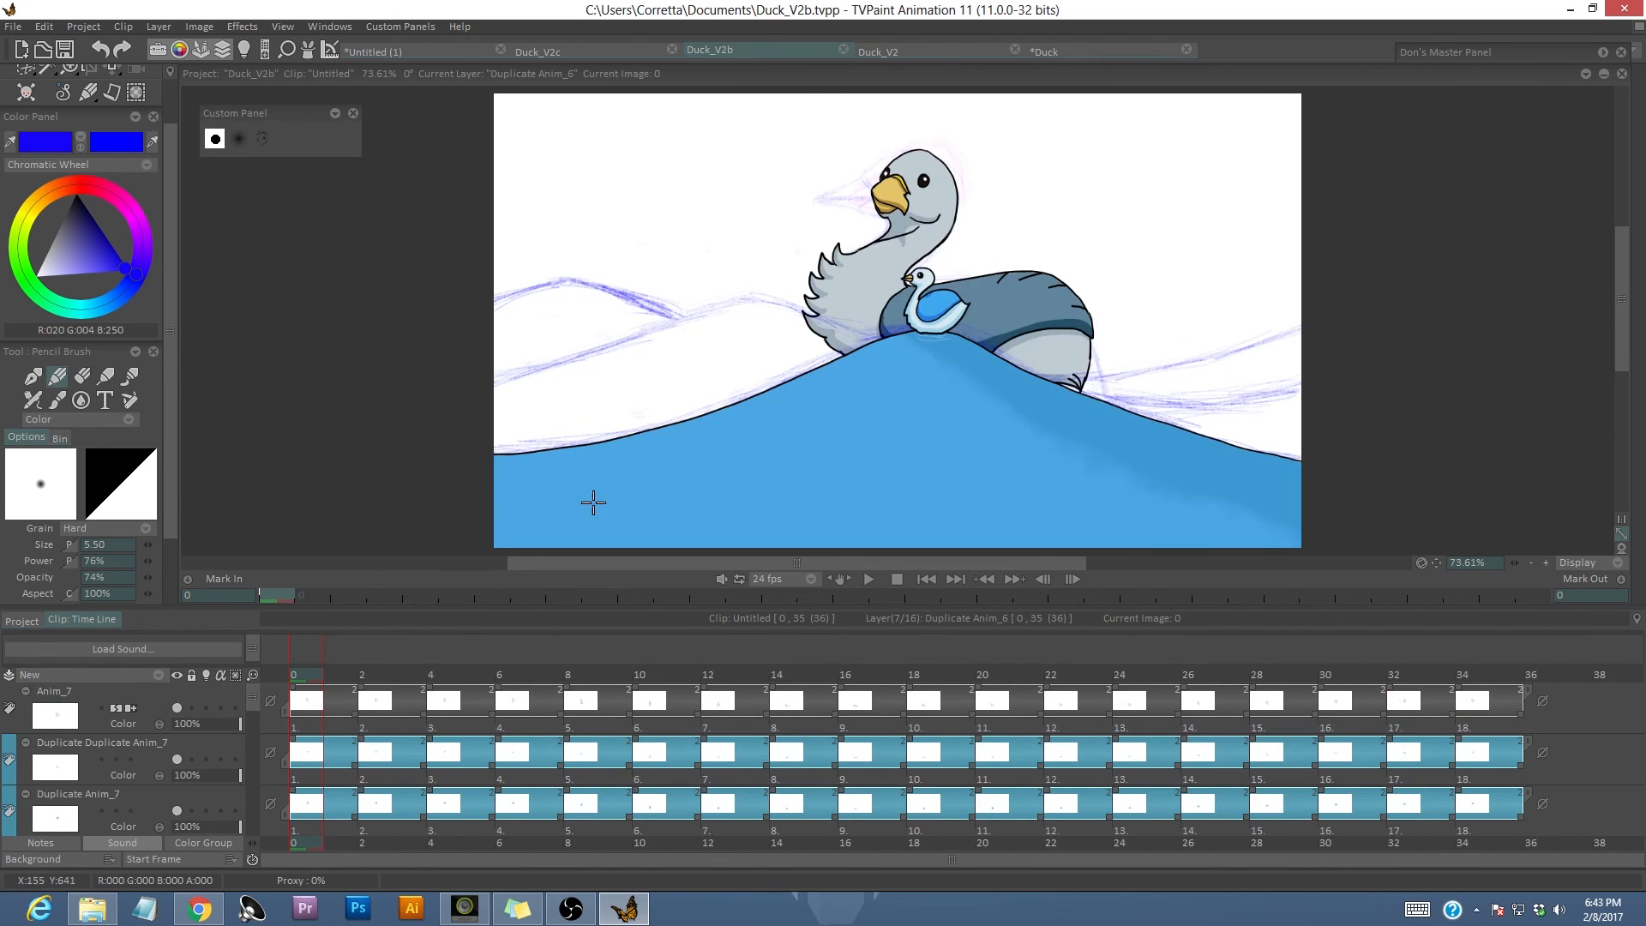
pyautogui.moveTo(302, 675)
pyautogui.mouseDown()
pyautogui.moveTo(1192, 685)
pyautogui.moveTo(1324, 754)
pyautogui.moveTo(902, 769)
pyautogui.moveTo(1355, 780)
pyautogui.moveTo(1065, 670)
pyautogui.moveTo(321, 670)
pyautogui.moveTo(273, 692)
pyautogui.moveTo(325, 708)
pyautogui.moveTo(300, 705)
pyautogui.mouseUp()
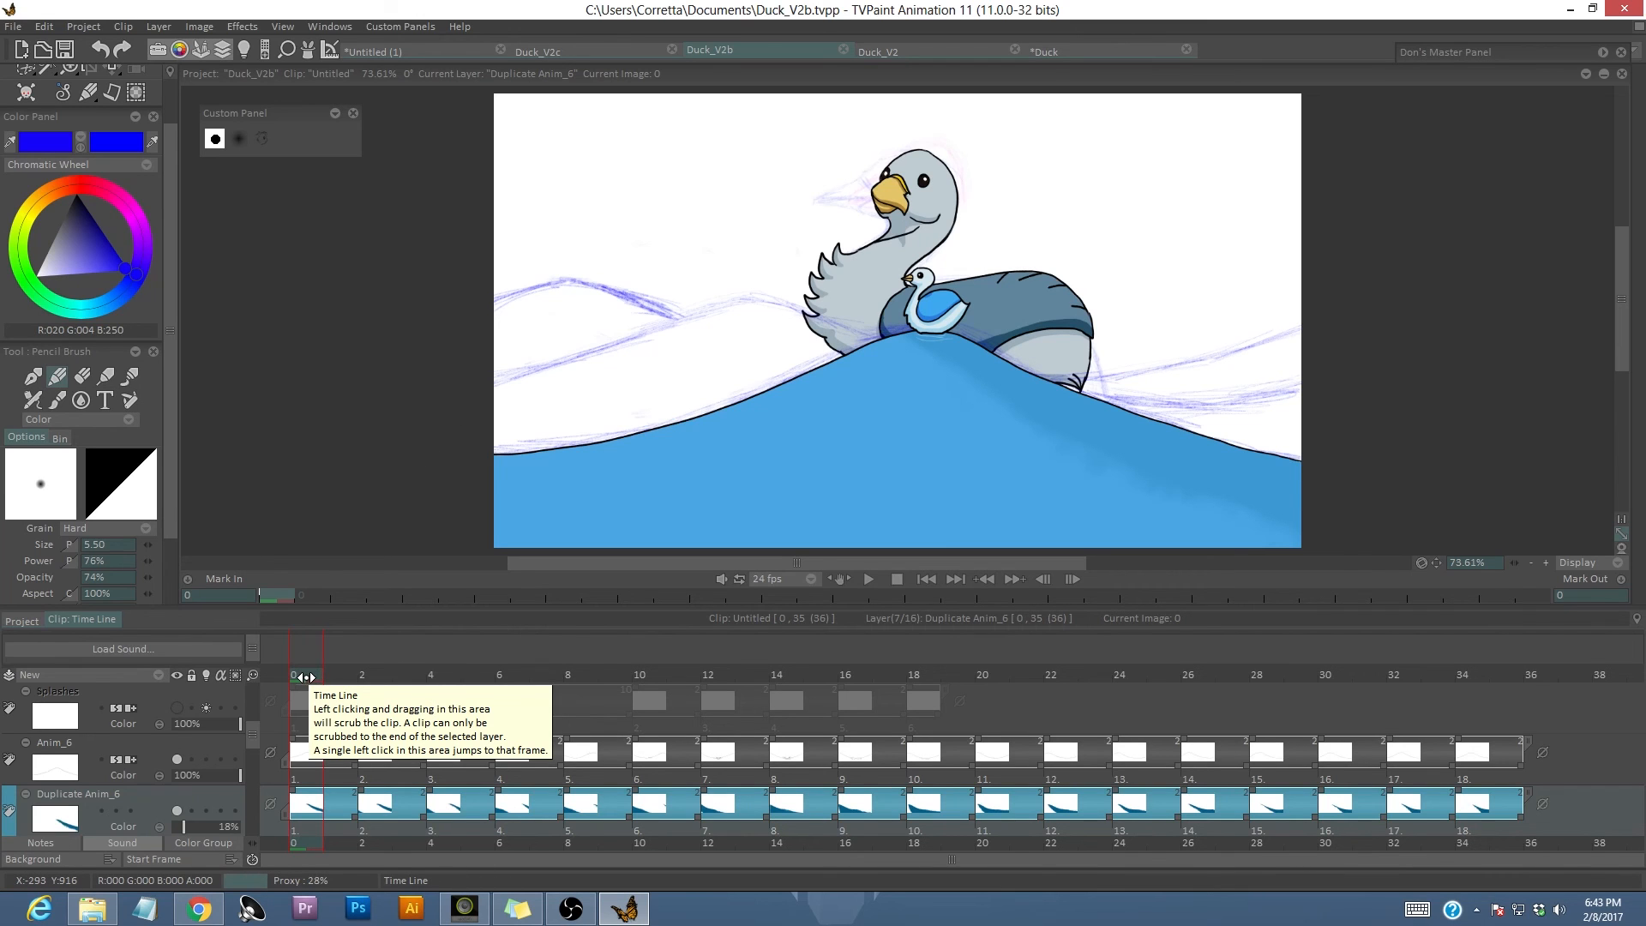
pyautogui.moveTo(299, 676); pyautogui.dragTo(167, 828)
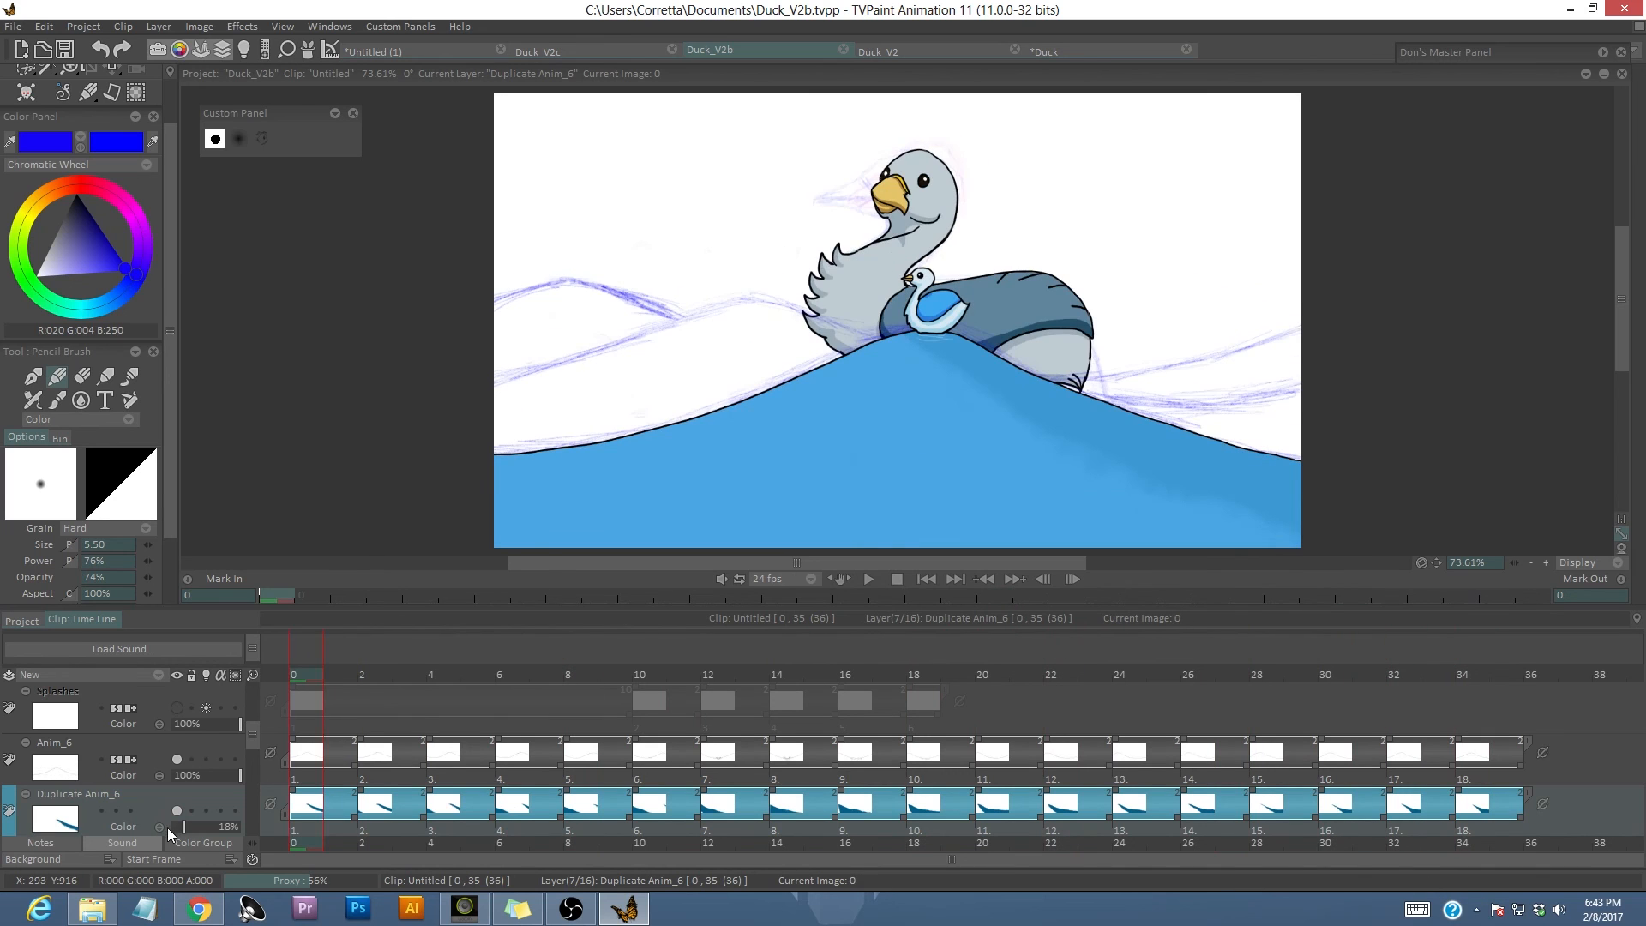
# Switch to the Duck_V2c project, enlarge the timeline area, and scrub through the finished animation with its painted background.
pyautogui.click(577, 54)
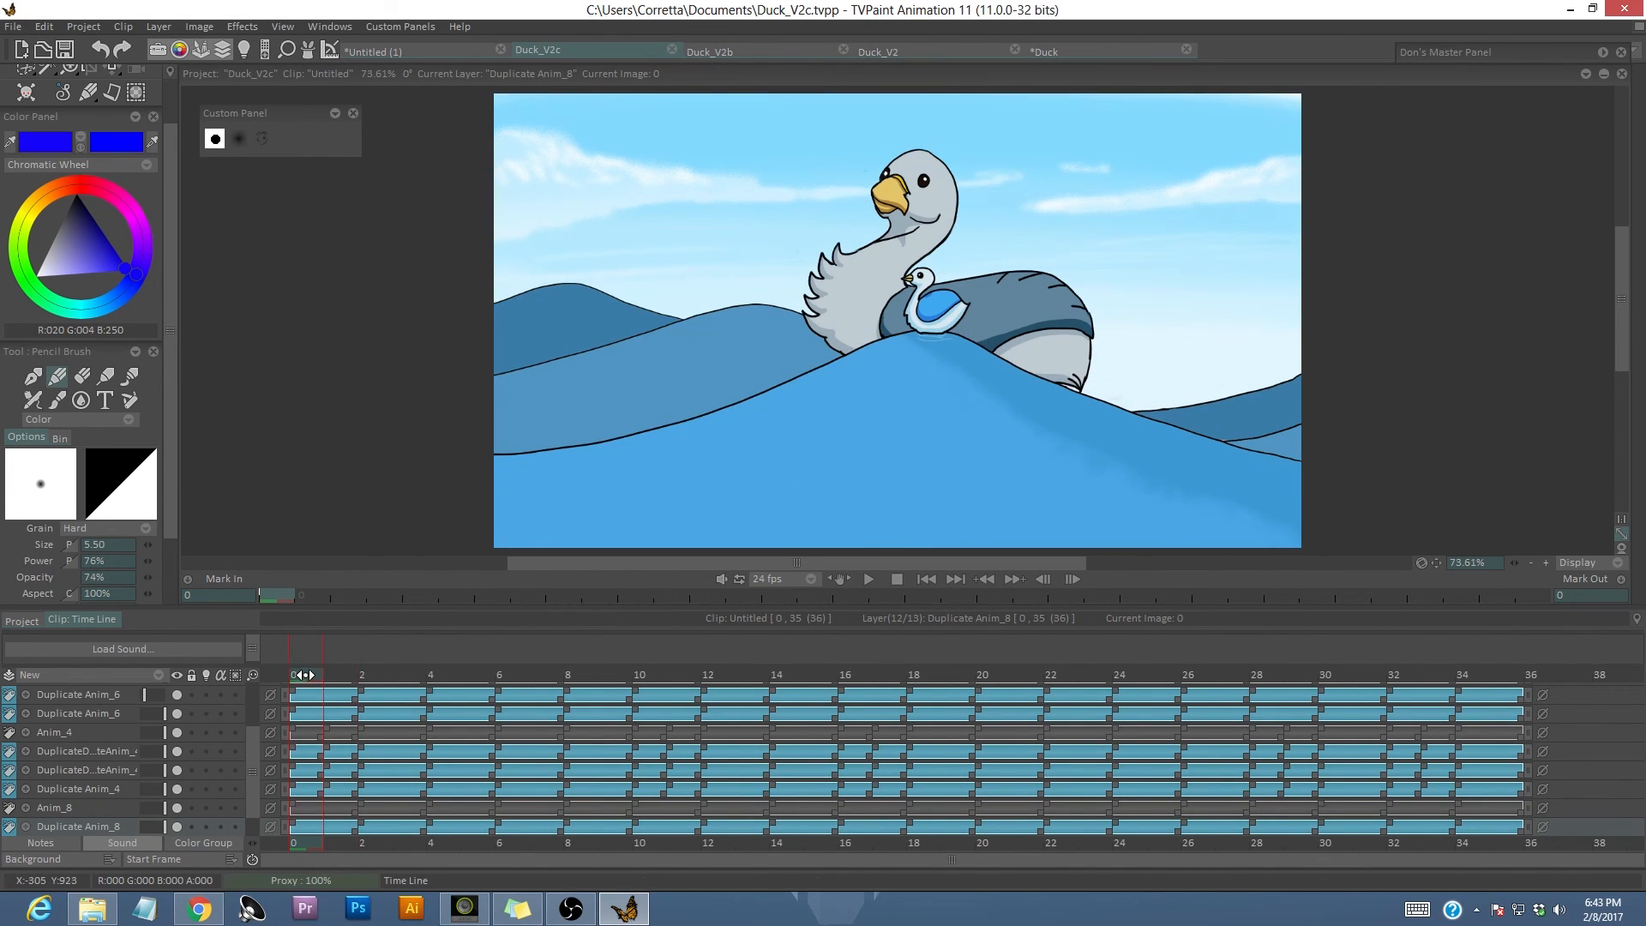
pyautogui.moveTo(301, 675); pyautogui.dragTo(243, 702)
pyautogui.moveTo(360, 607); pyautogui.dragTo(365, 544)
pyautogui.moveTo(301, 609); pyautogui.dragTo(207, 678)
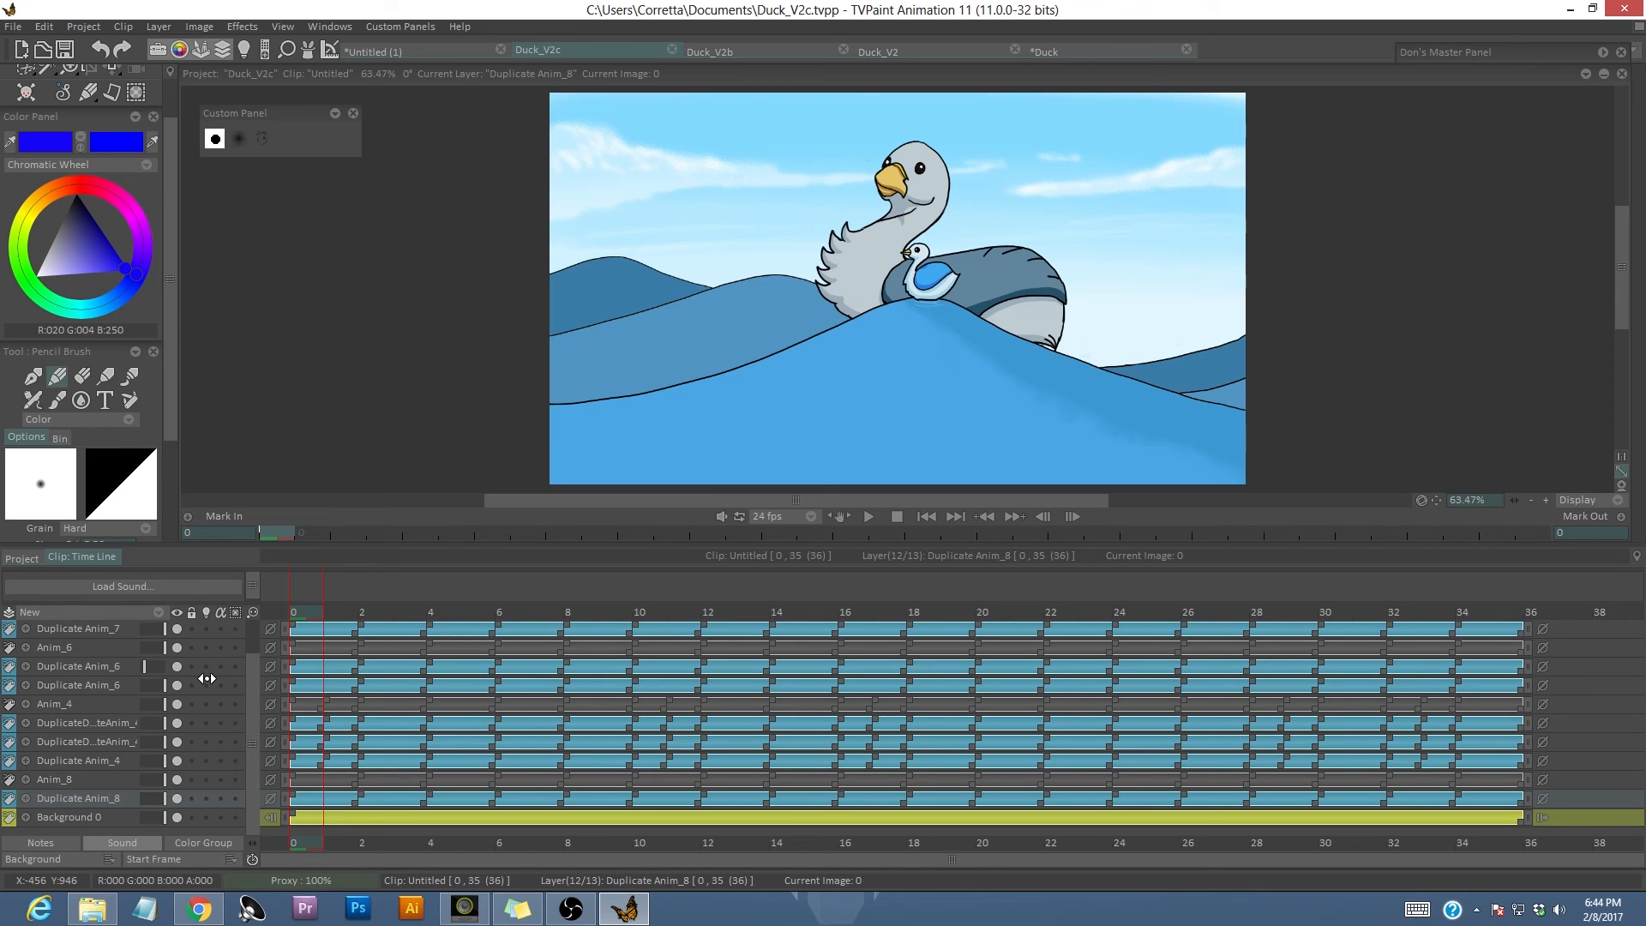
# Play the finished Duck_V2c animation, zoom the canvas to 100%, and enlarge the canvas area to show the splash.
pyautogui.click(868, 516)
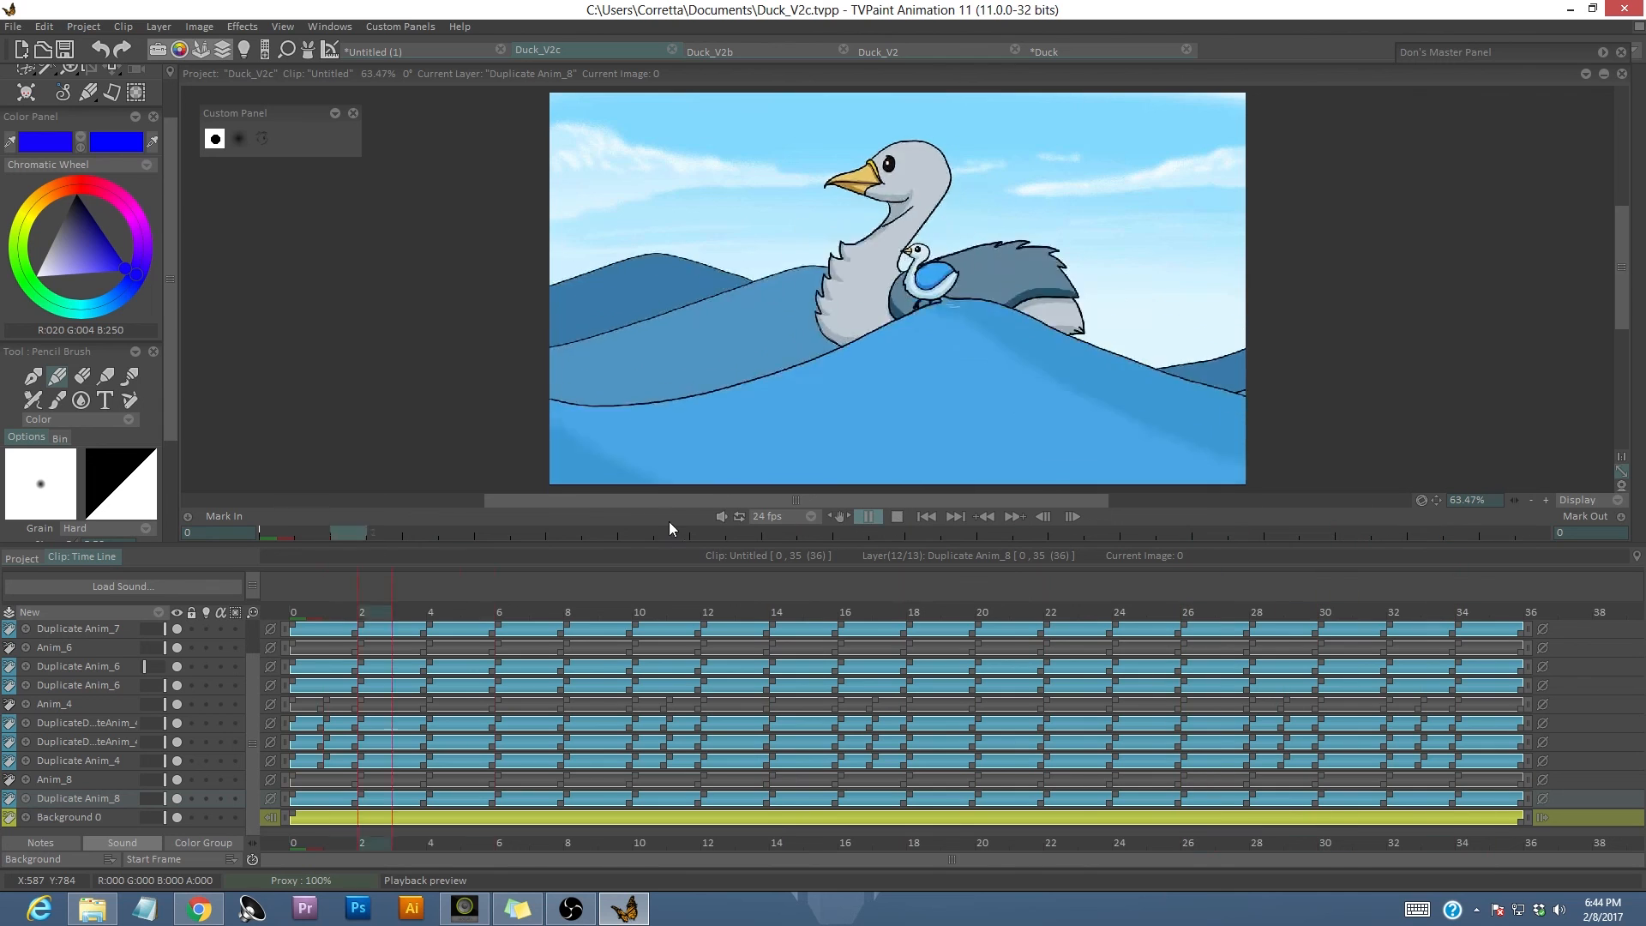
pyautogui.click(1544, 501)
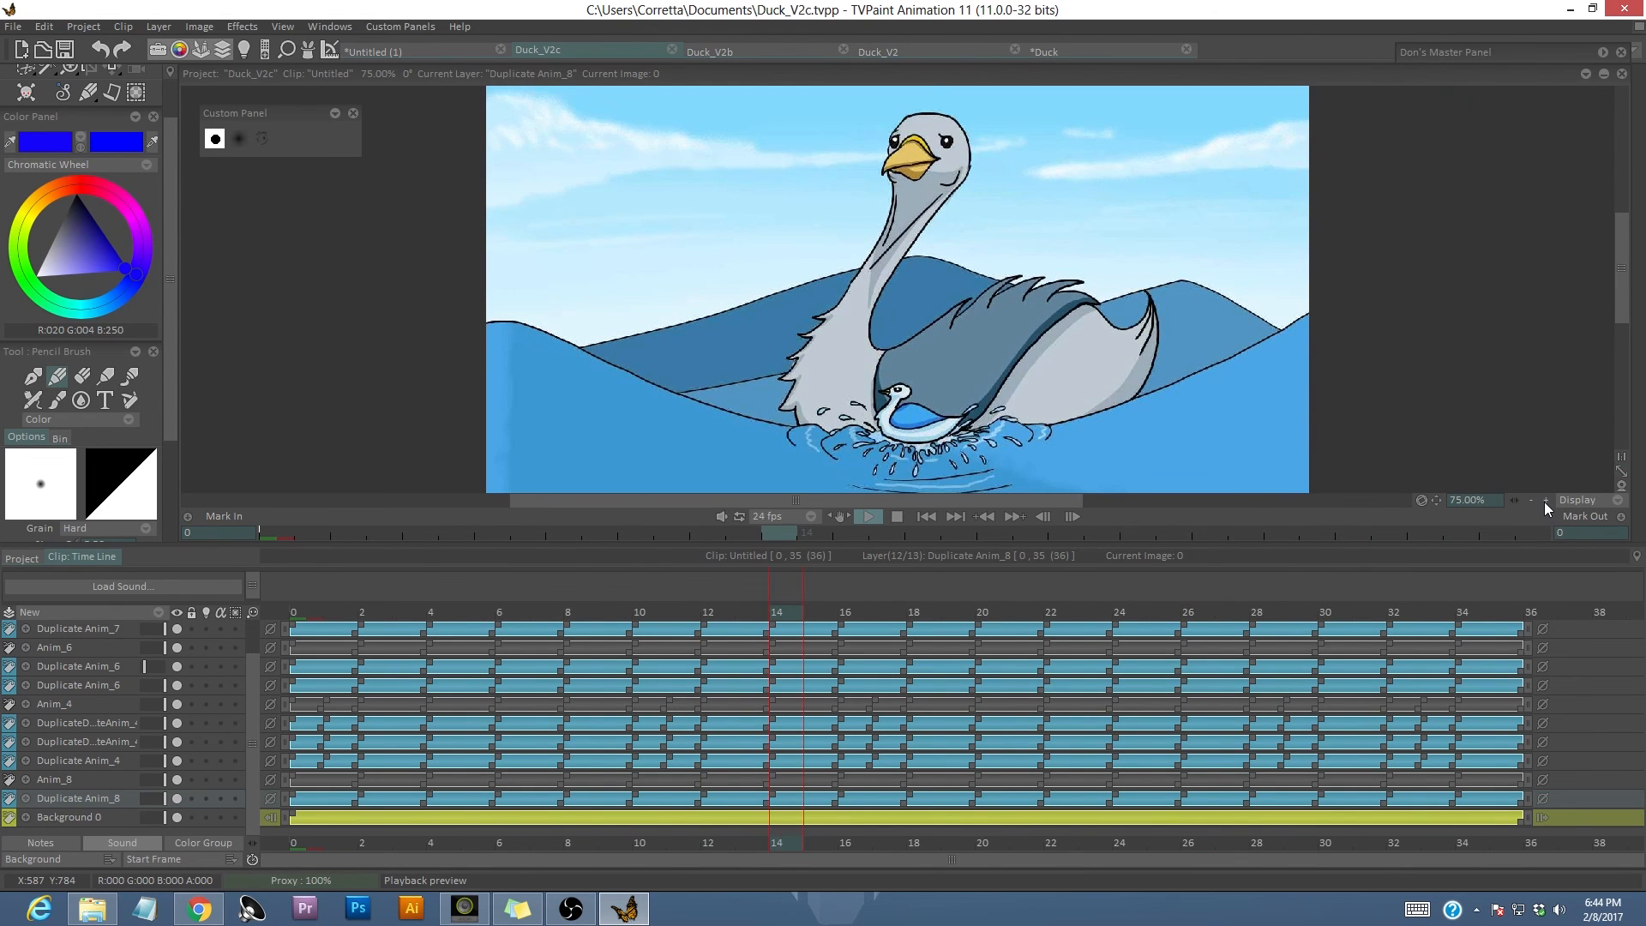
pyautogui.click(1545, 501)
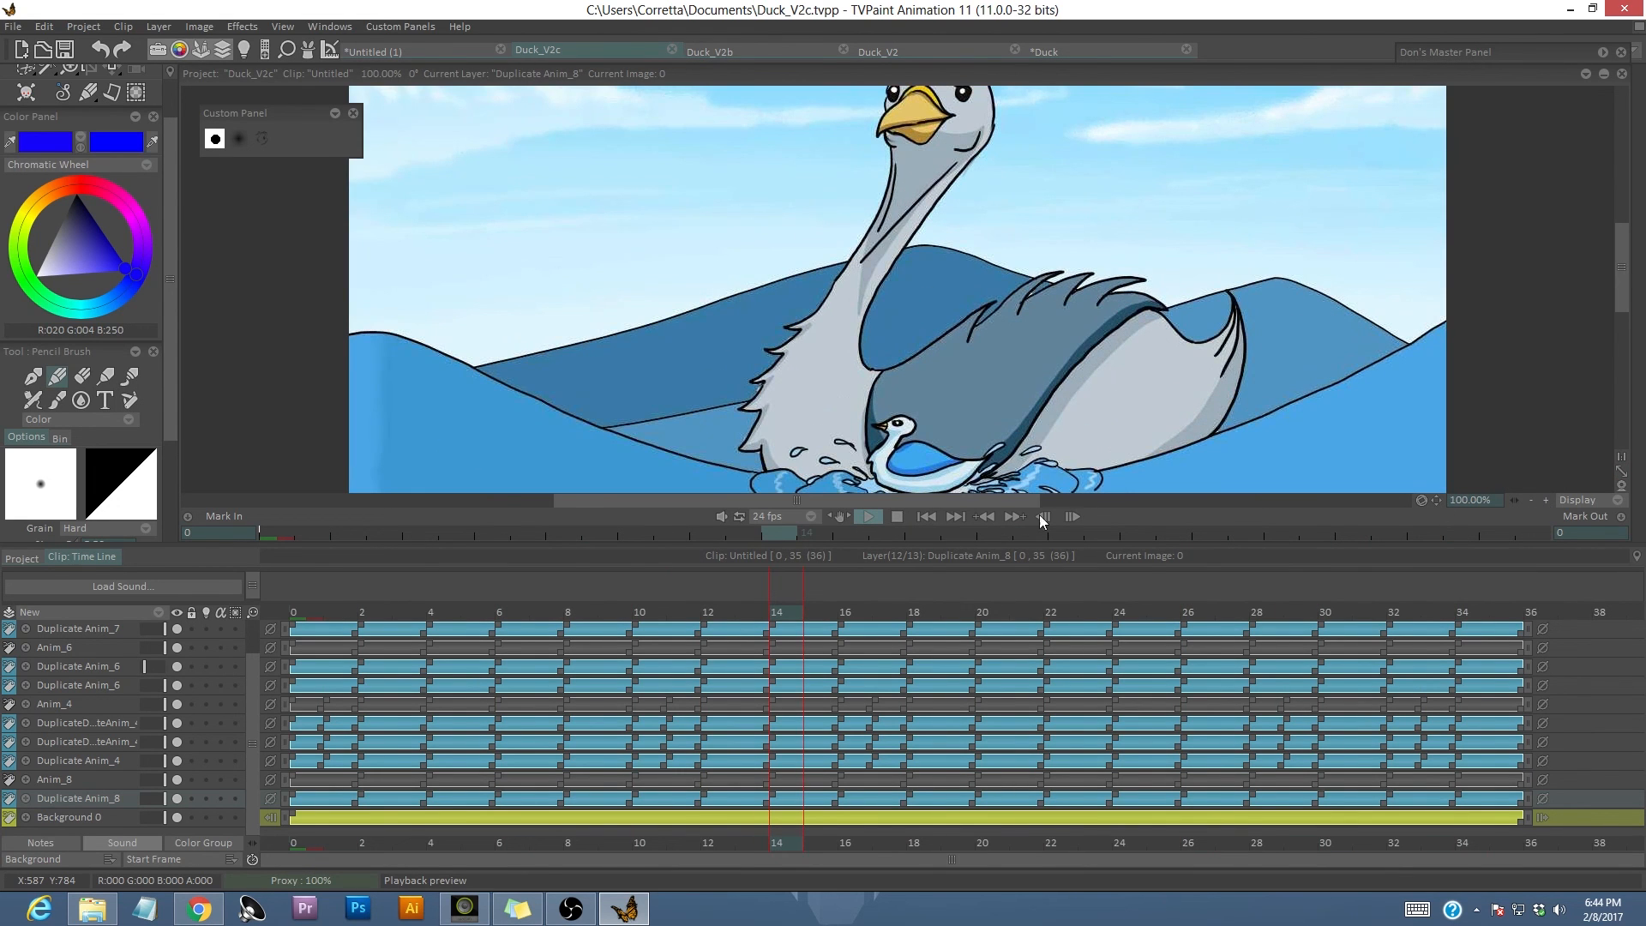
pyautogui.click(235, 568)
pyautogui.moveTo(169, 543); pyautogui.dragTo(172, 642)
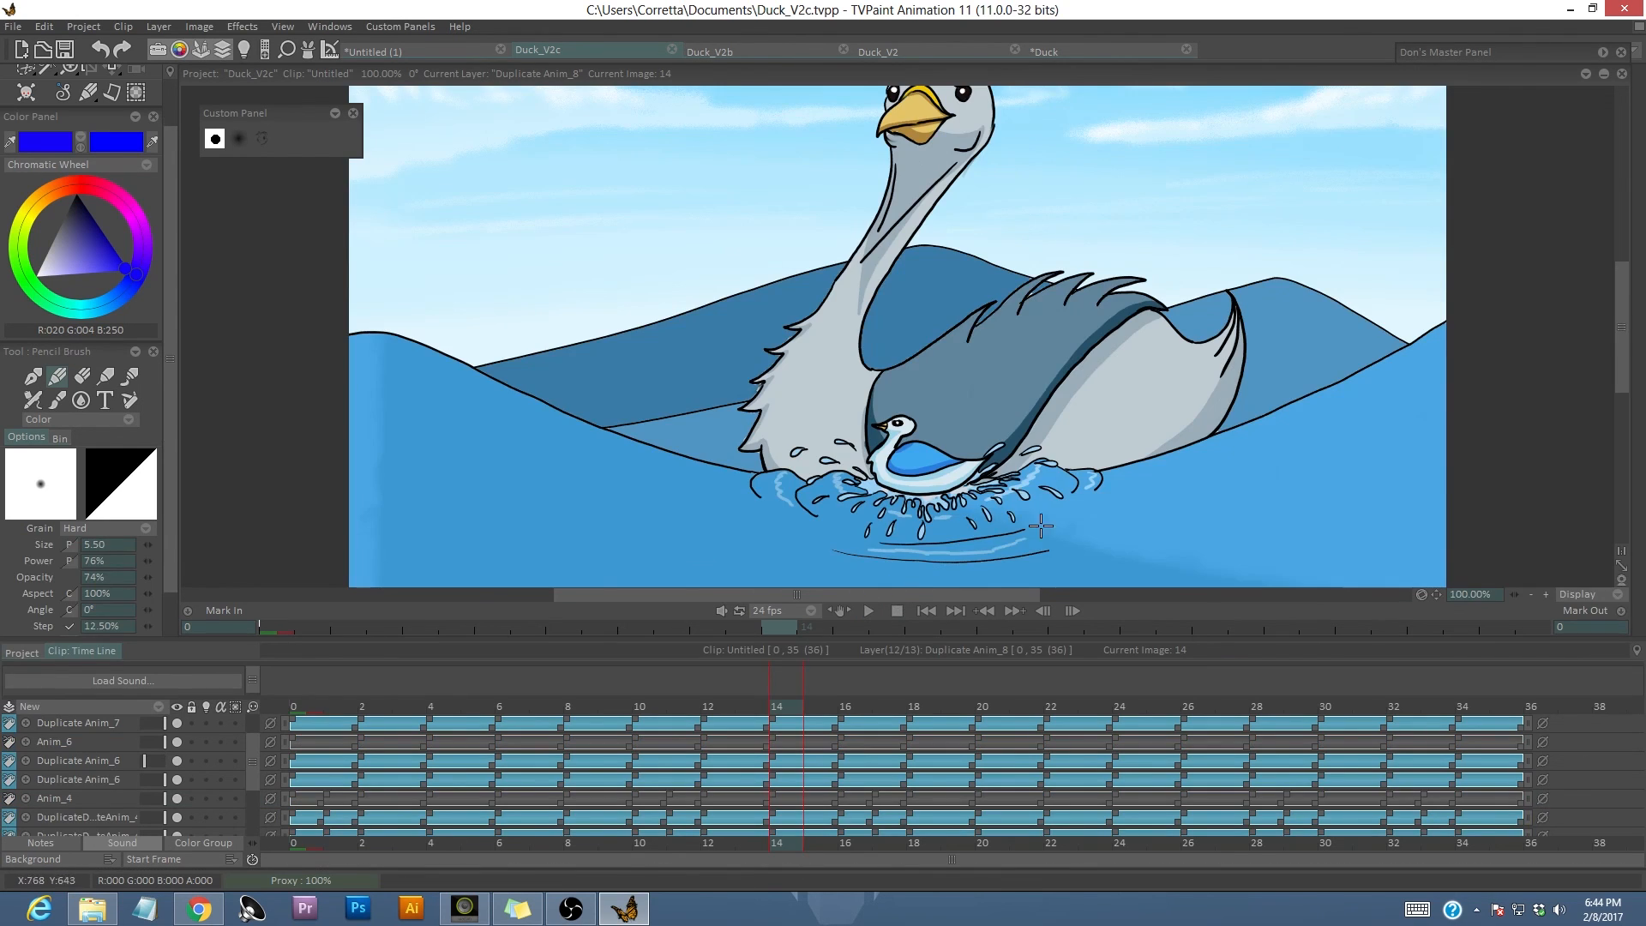
# Zoom the canvas out to 75%, play the finished animation in a loop, and stop it at frame 30.
pyautogui.click(1531, 594)
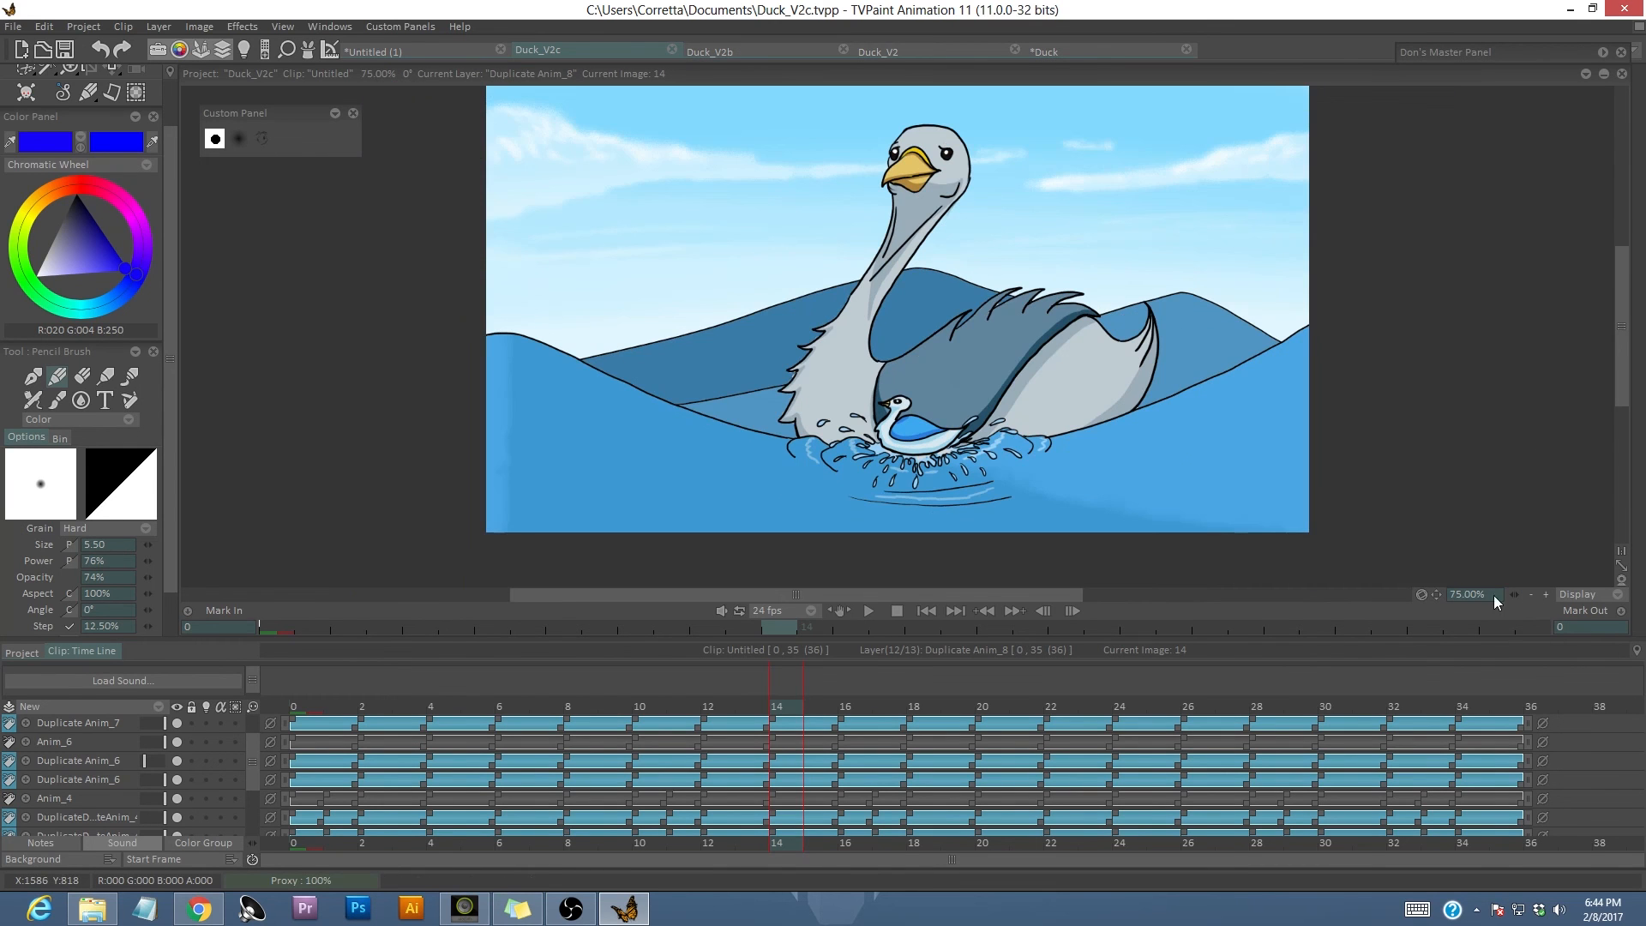
pyautogui.click(876, 610)
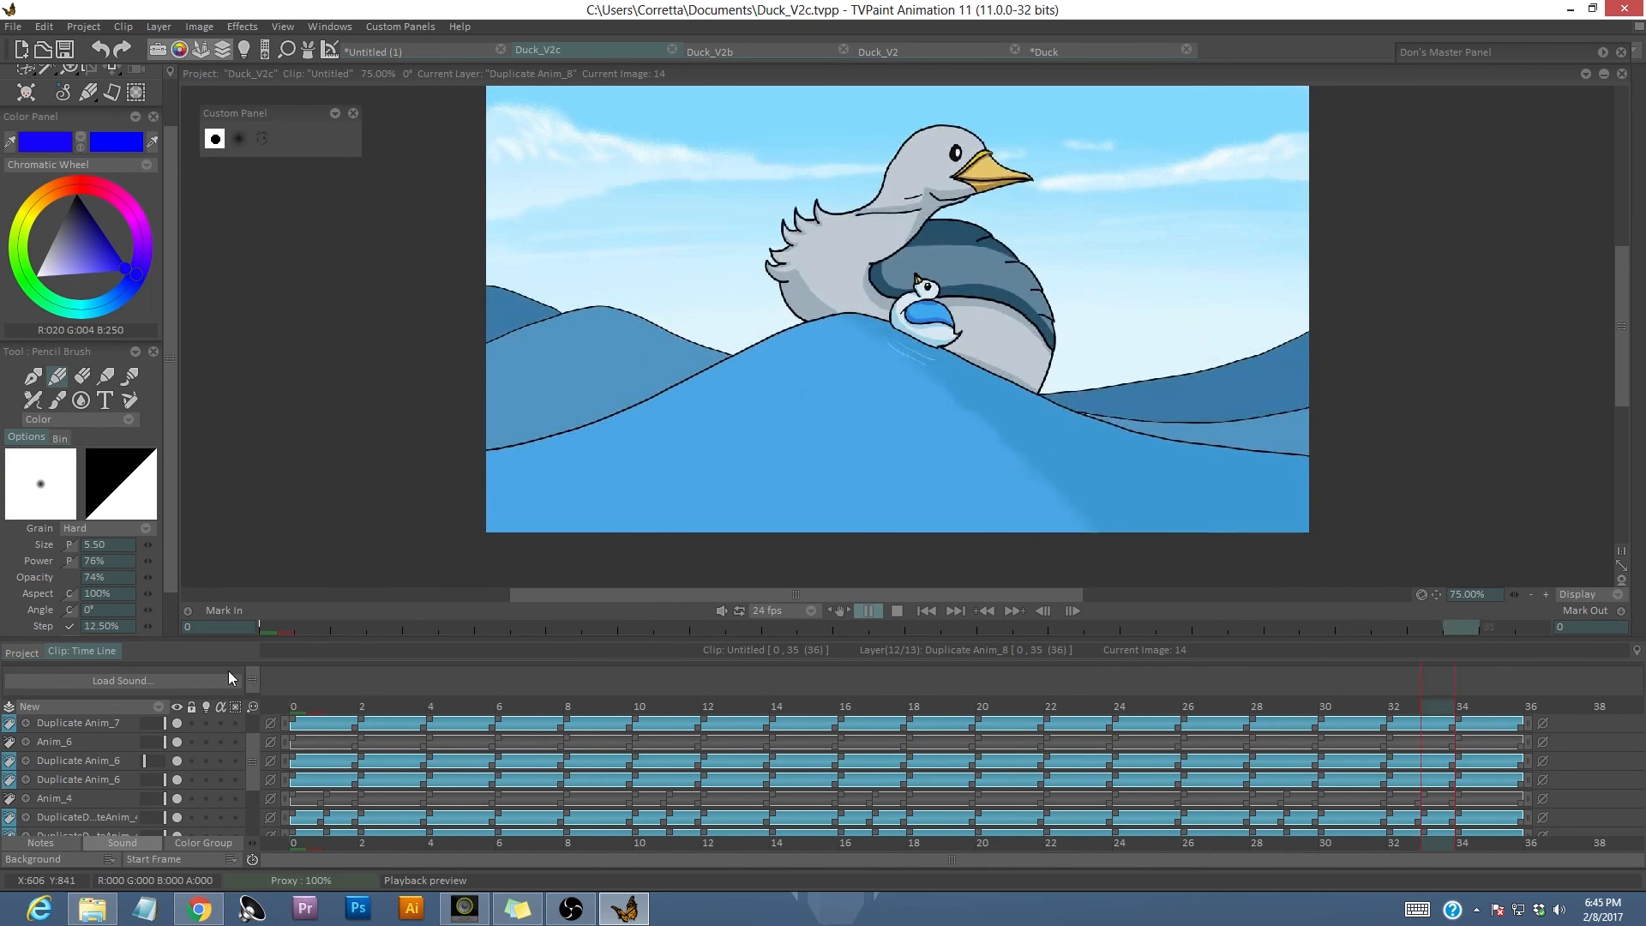
pyautogui.click(898, 612)
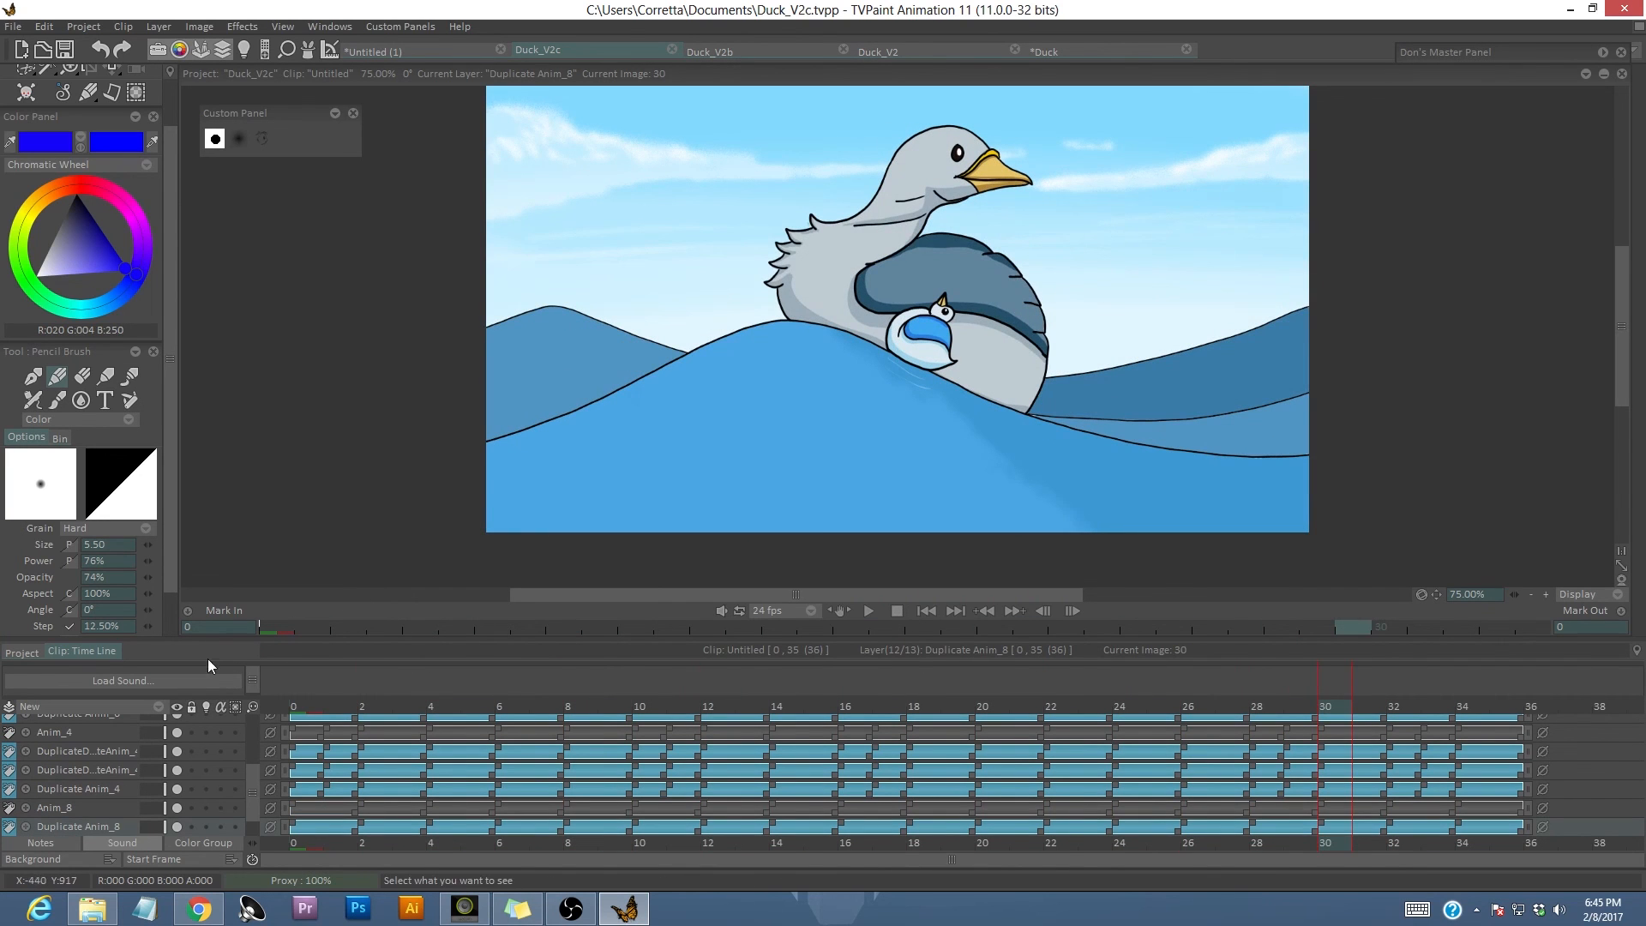
# Enlarge the canvas area, view the duck at 100% zoom, and move the Custom Panel clear of the artwork.
pyautogui.moveTo(234, 641); pyautogui.dragTo(234, 694)
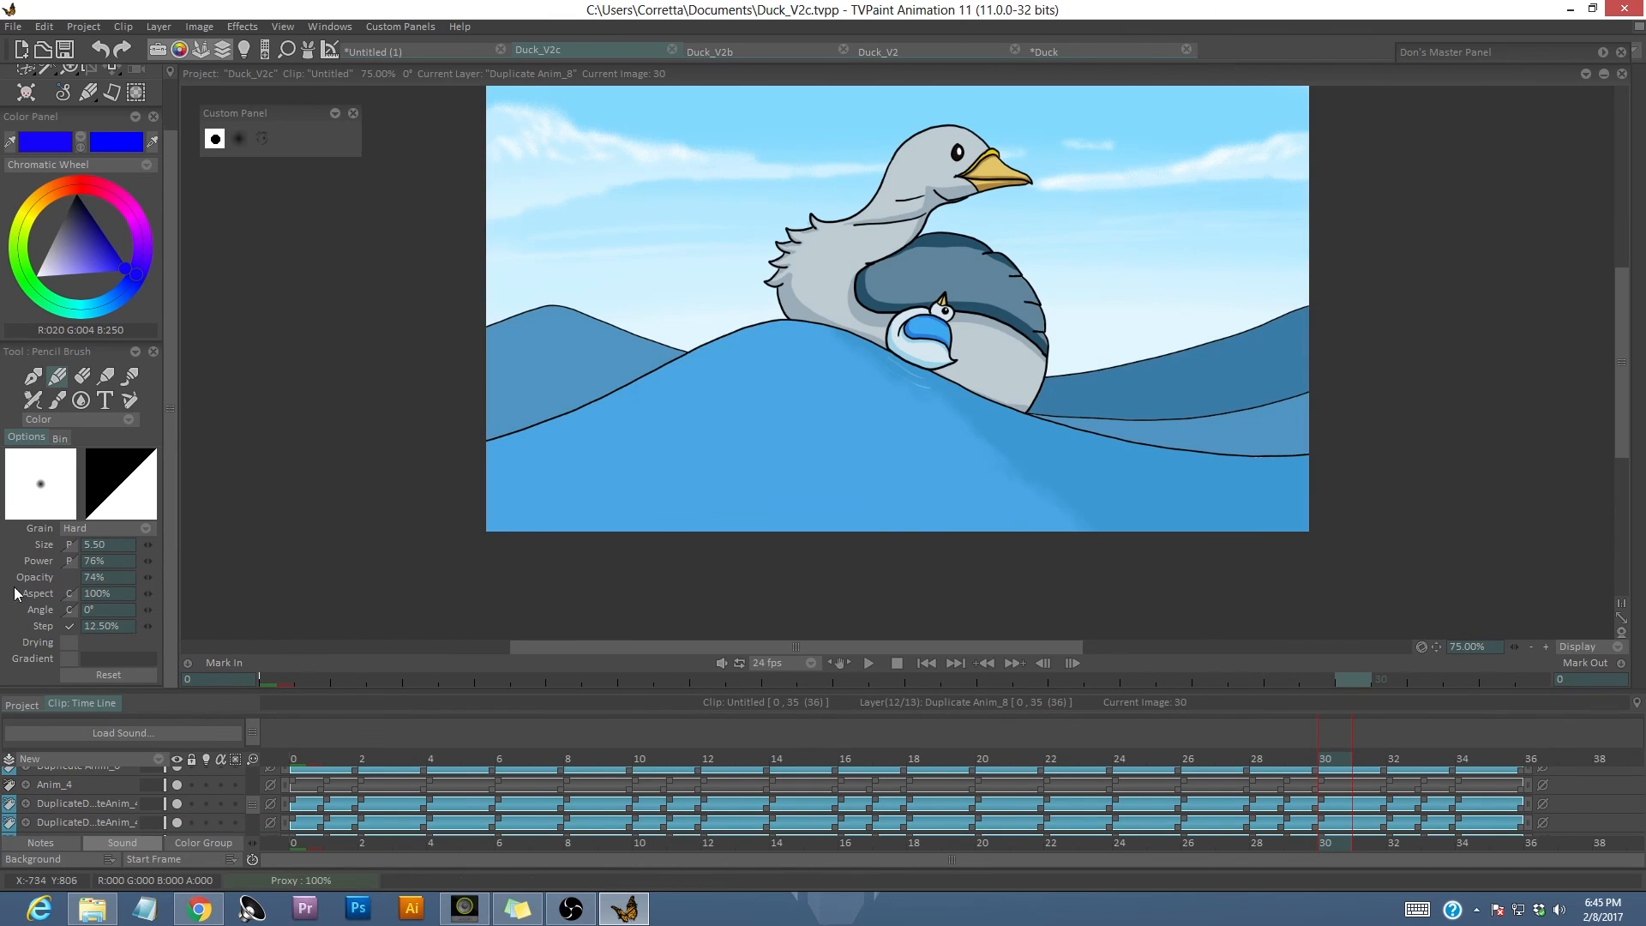
pyautogui.click(1545, 648)
pyautogui.moveTo(1623, 417); pyautogui.dragTo(1626, 387)
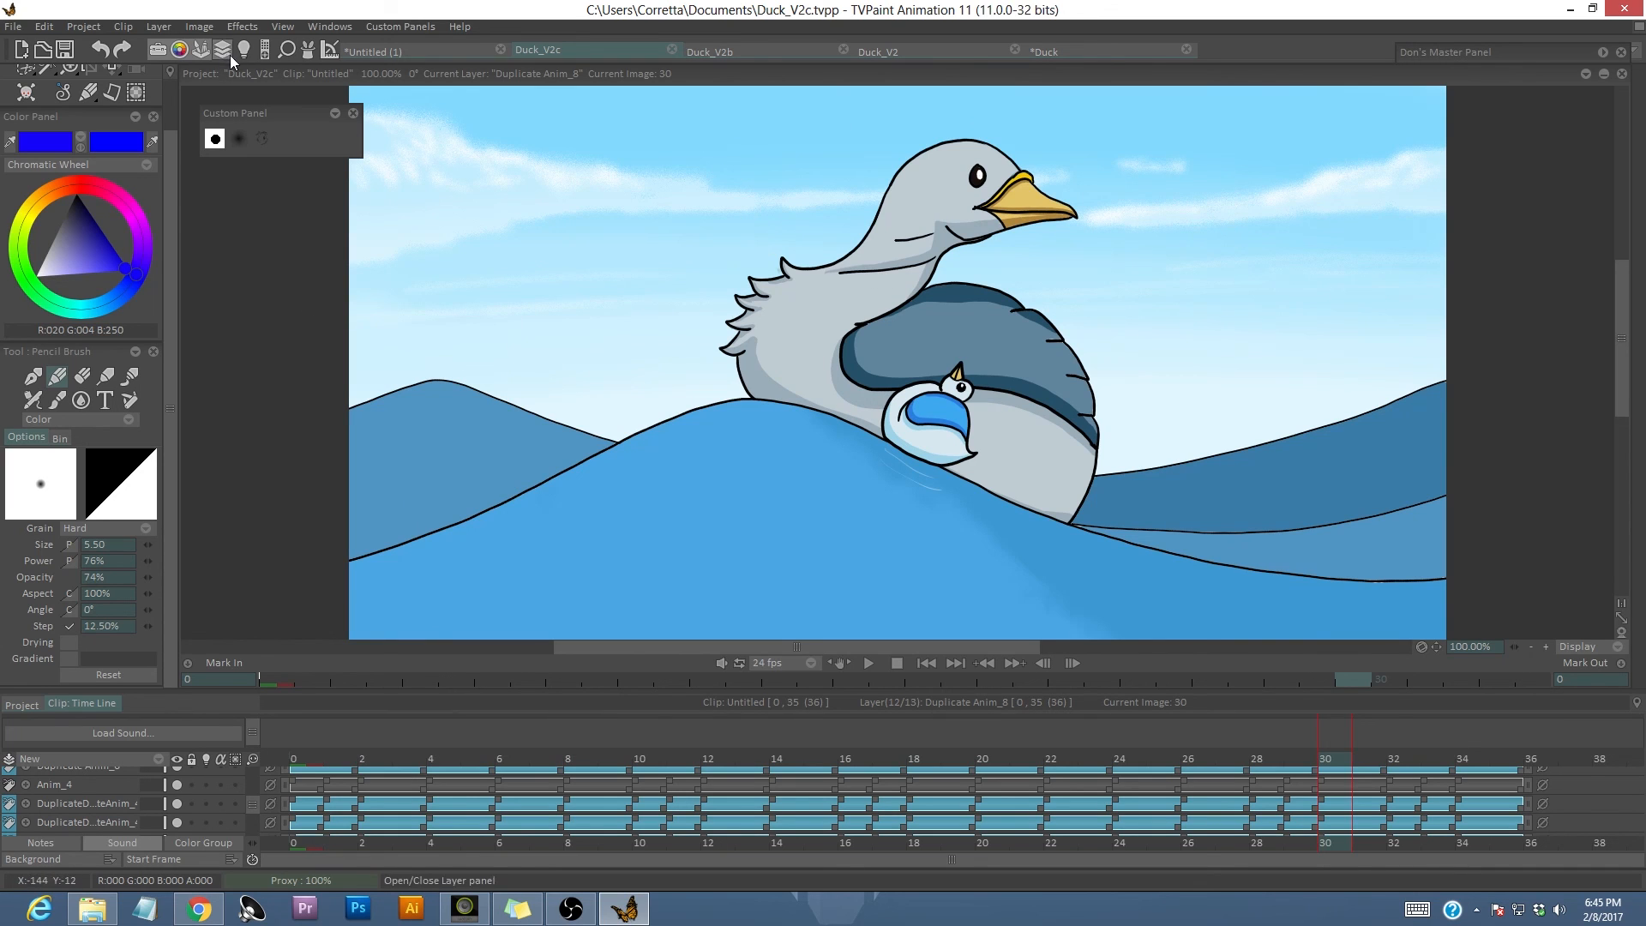
pyautogui.moveTo(306, 114); pyautogui.dragTo(280, 97)
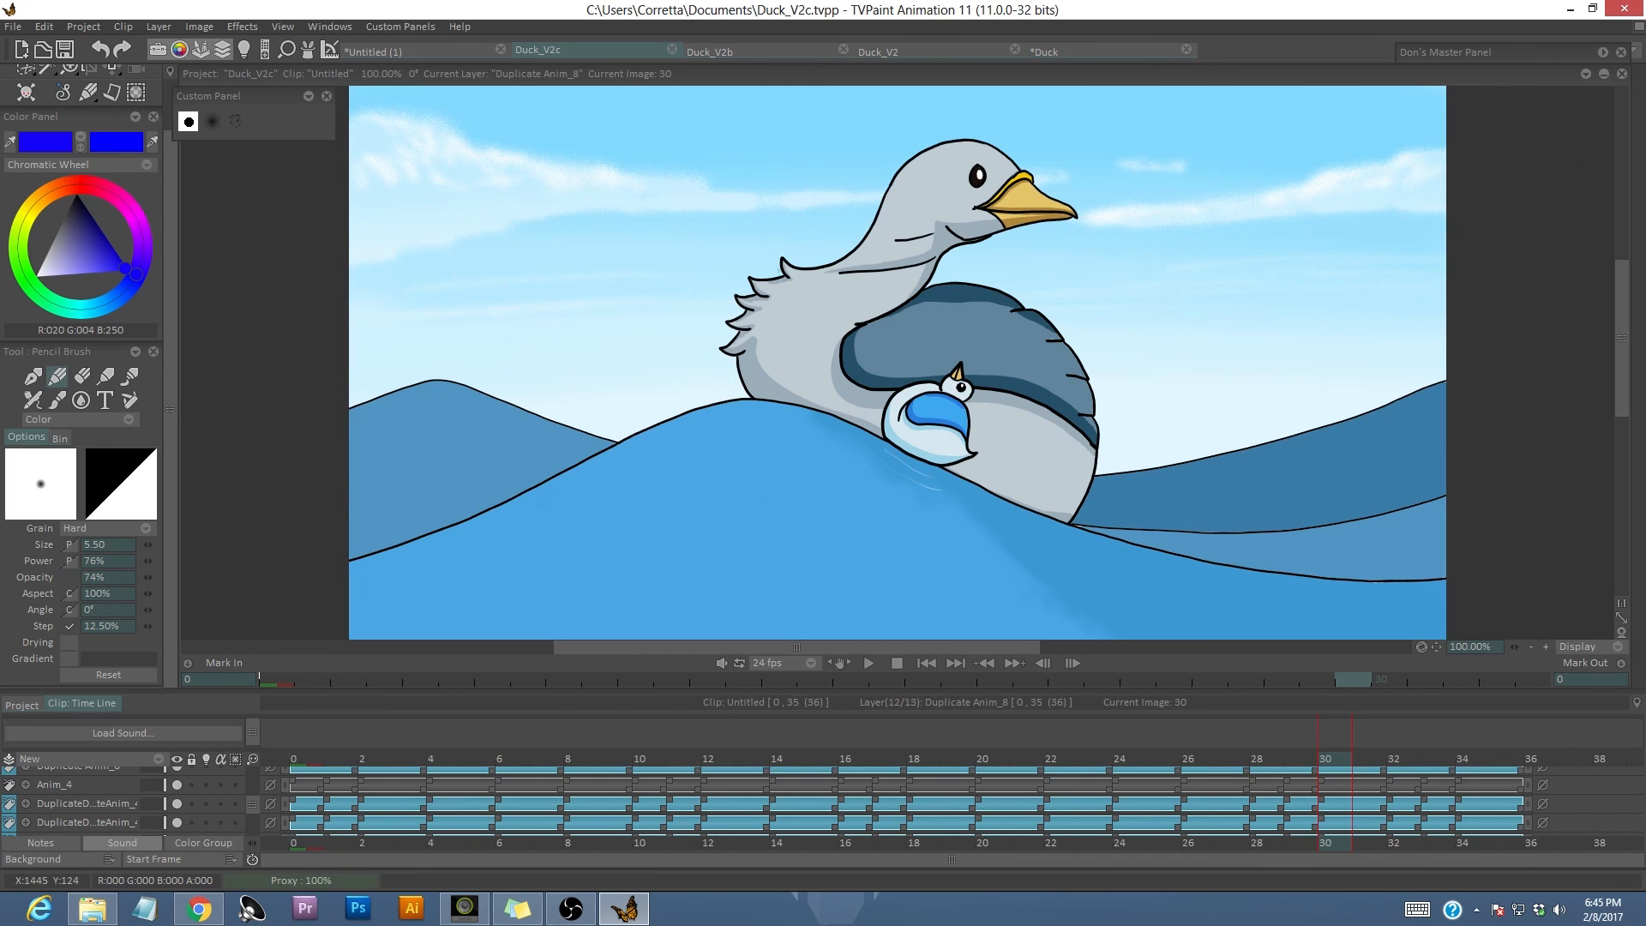
pyautogui.click(772, 125)
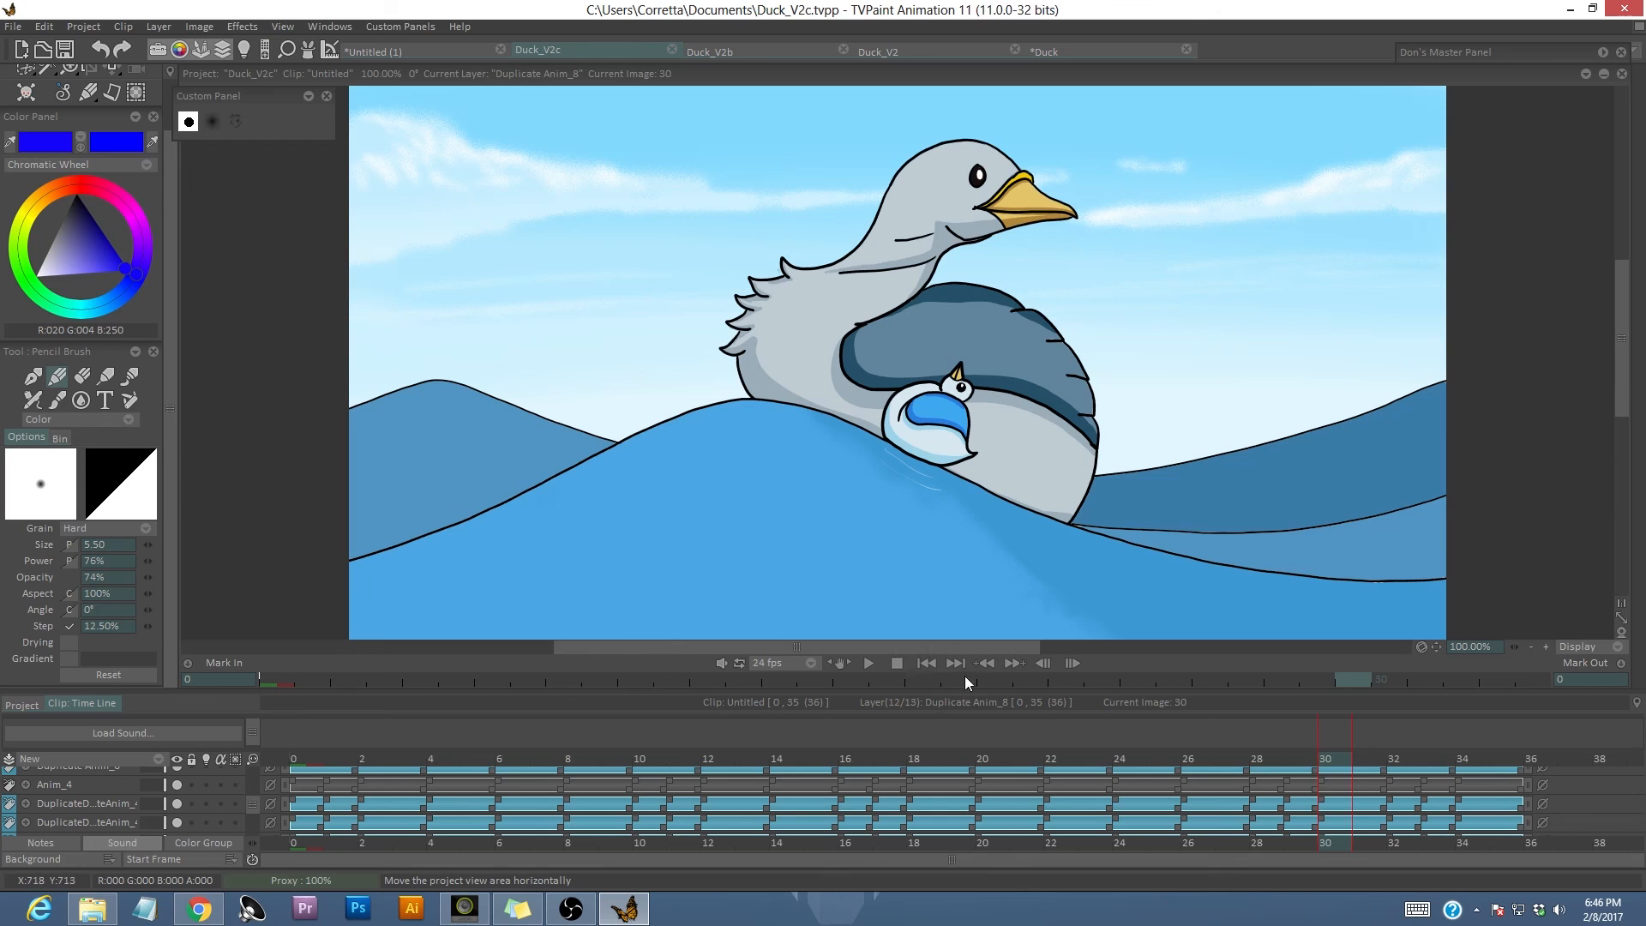
pyautogui.moveTo(1621, 349)
pyautogui.mouseDown()
pyautogui.moveTo(1621, 319)
pyautogui.moveTo(1621, 367)
pyautogui.mouseUp()
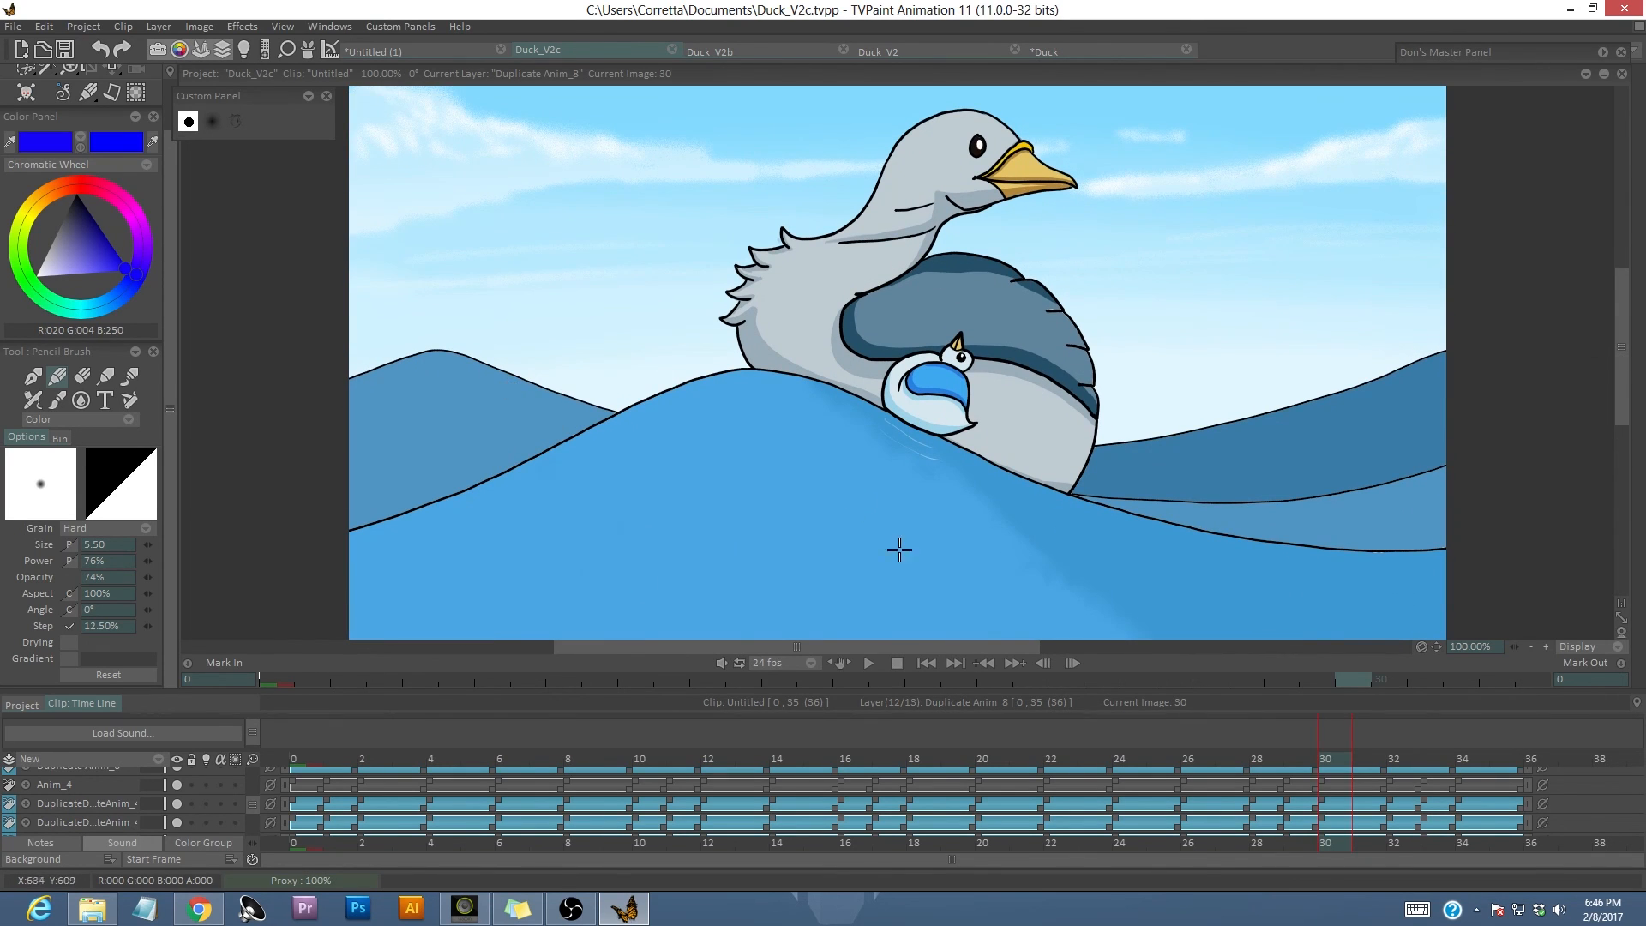